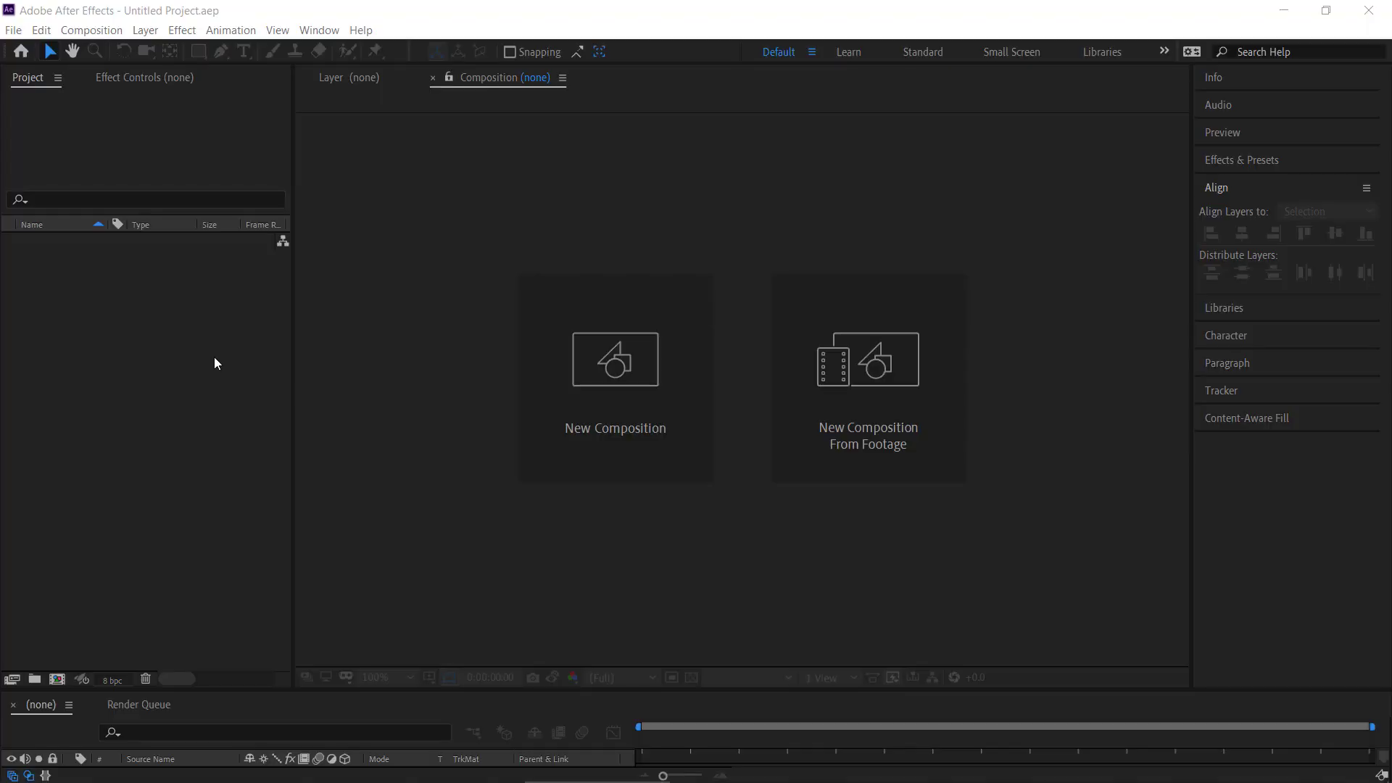
Step: Import layout.psd through File > Import > File, keeping Import Kind as Composition
click(13, 30)
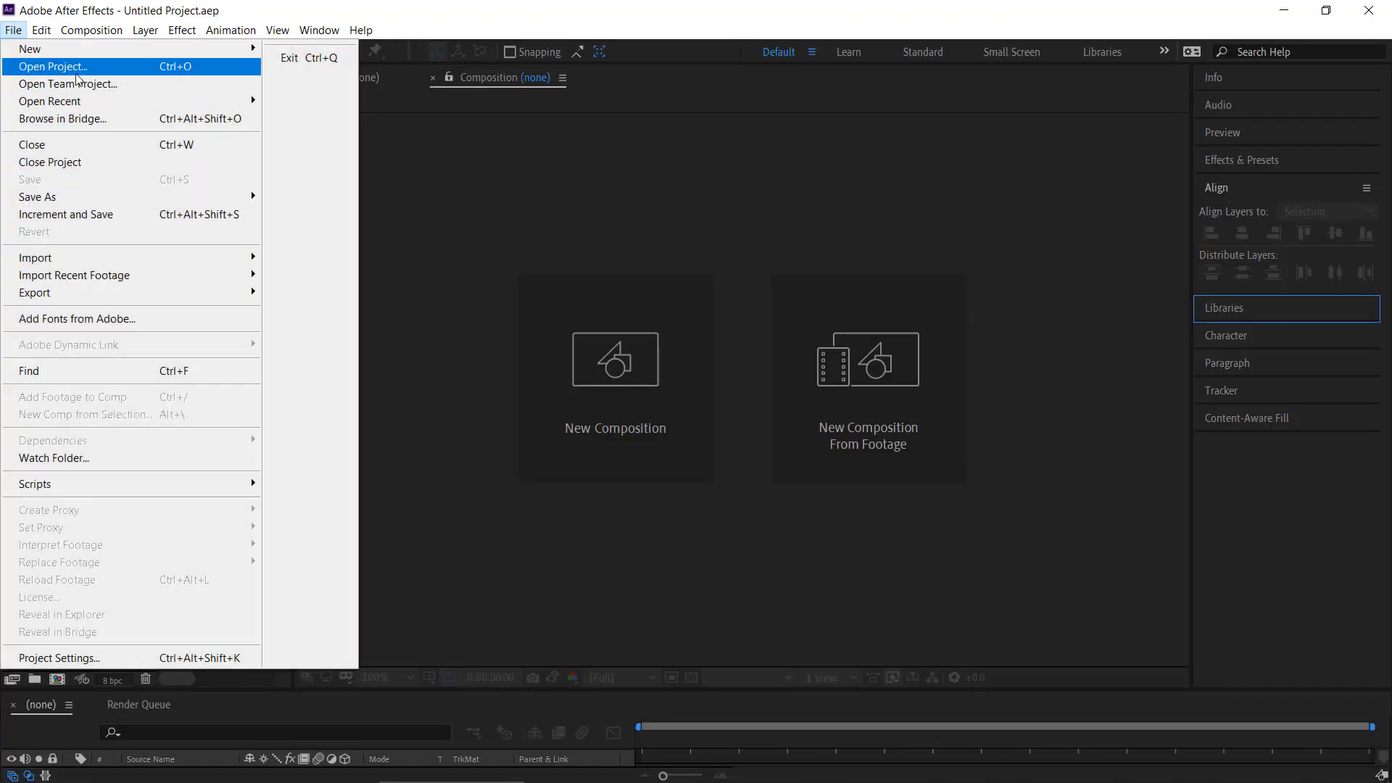
mouse_move(147, 103)
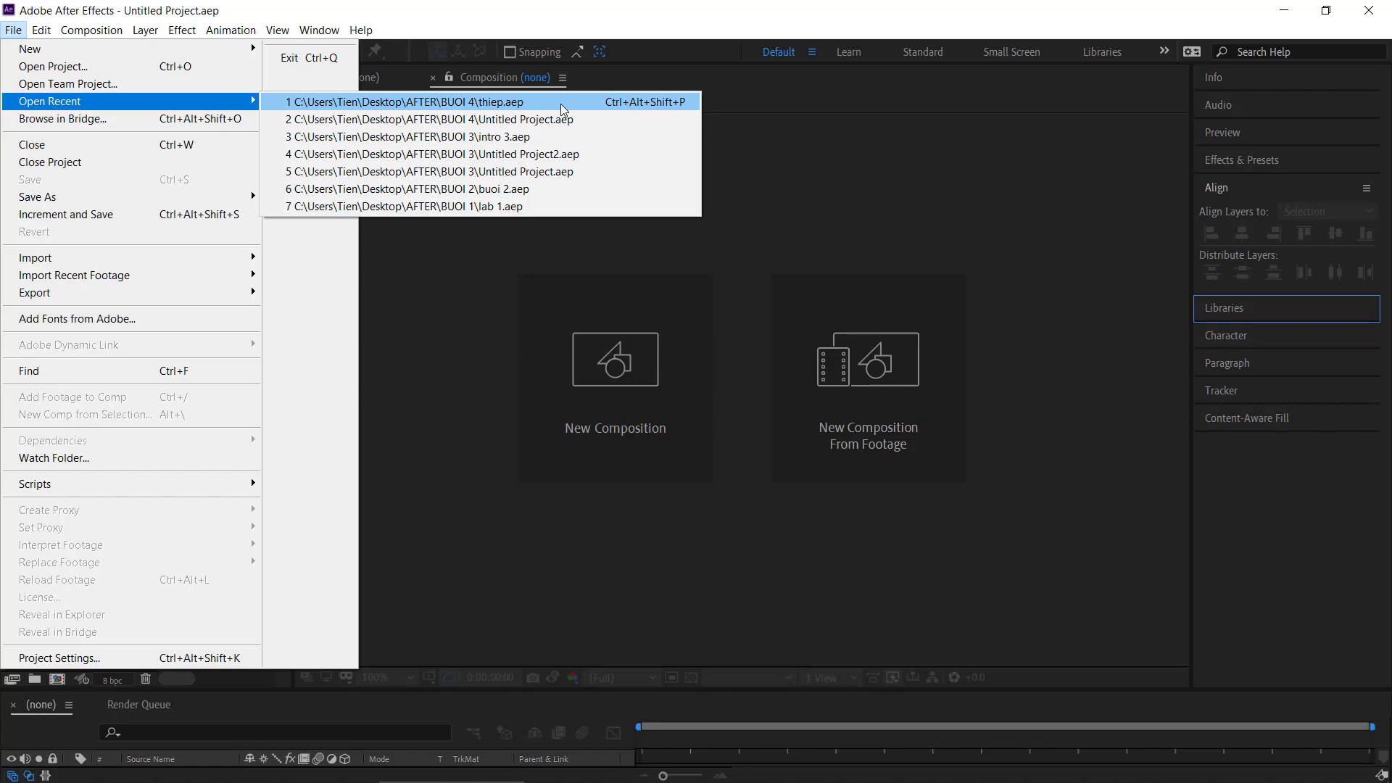
mouse_move(157, 267)
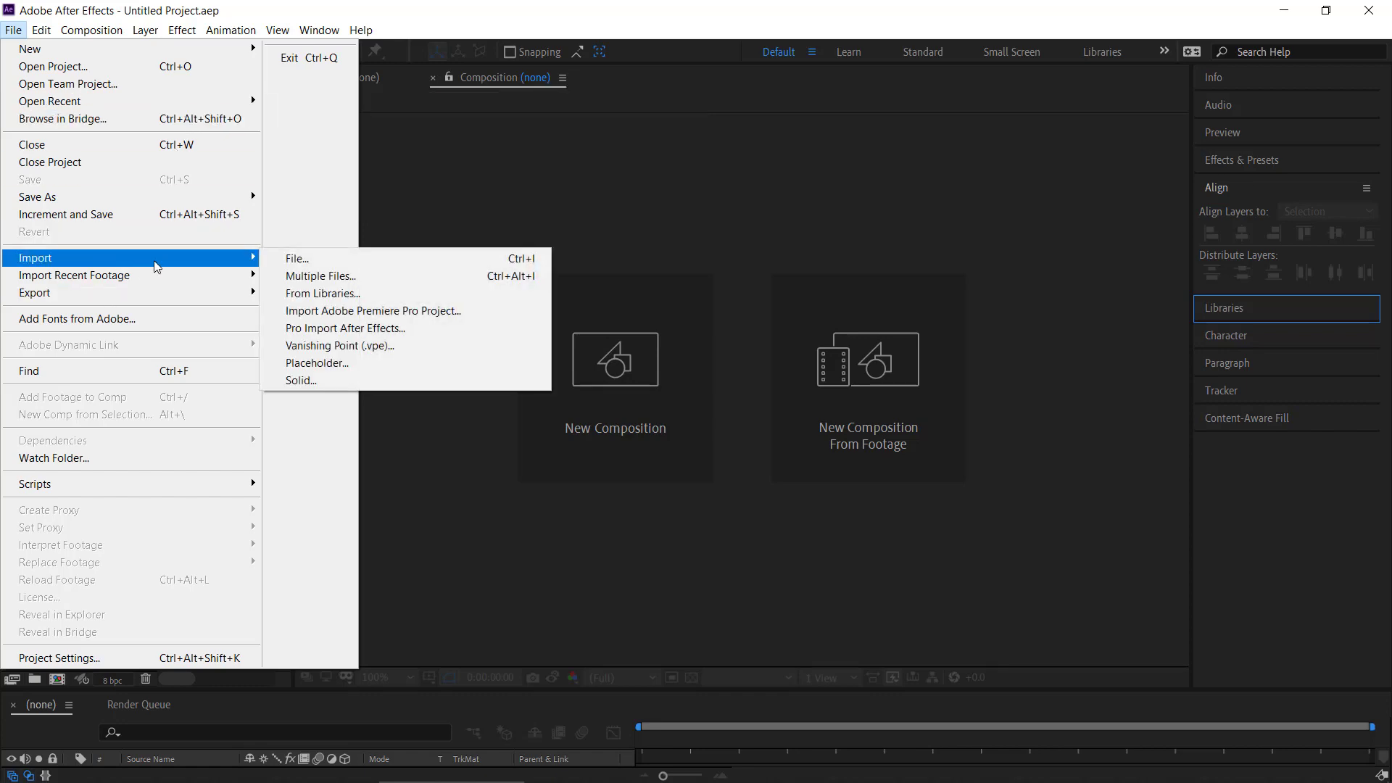
click(328, 261)
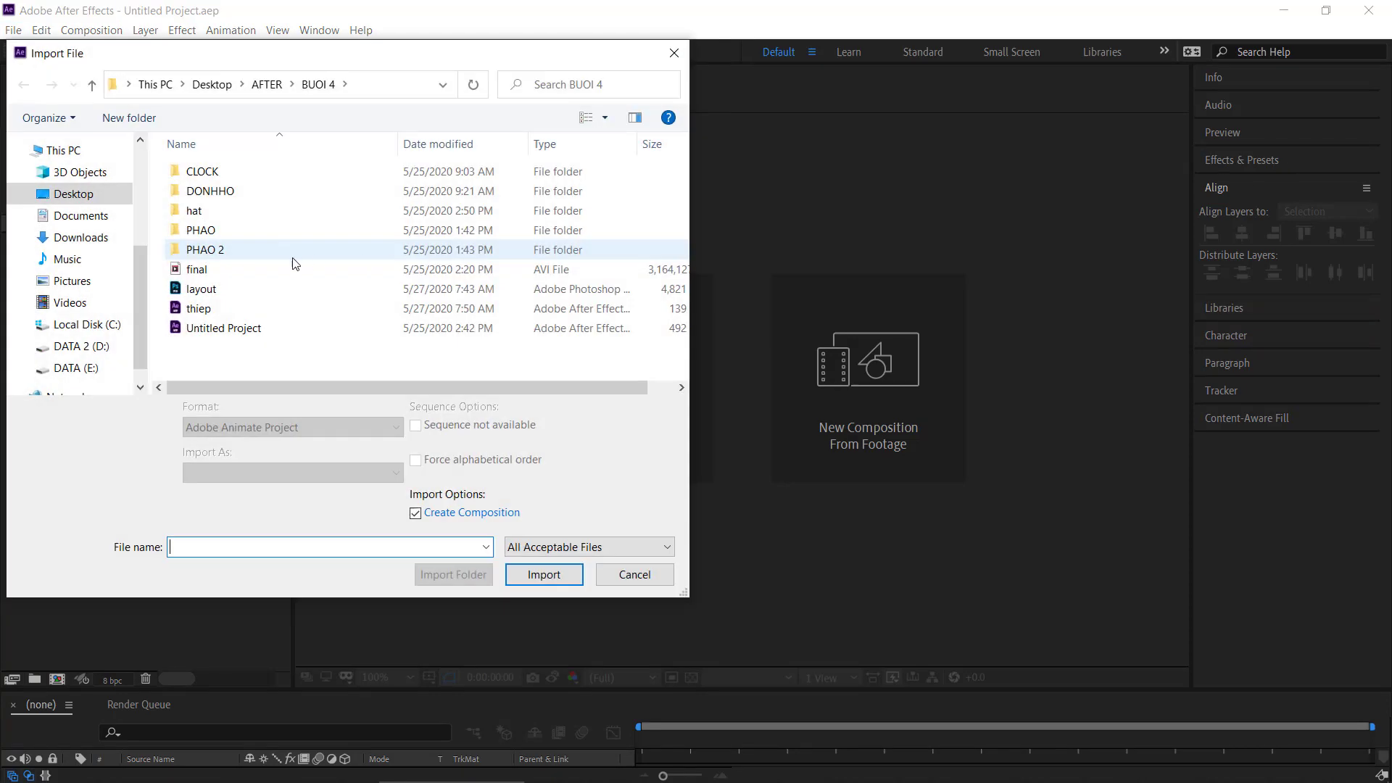
double_click(494, 288)
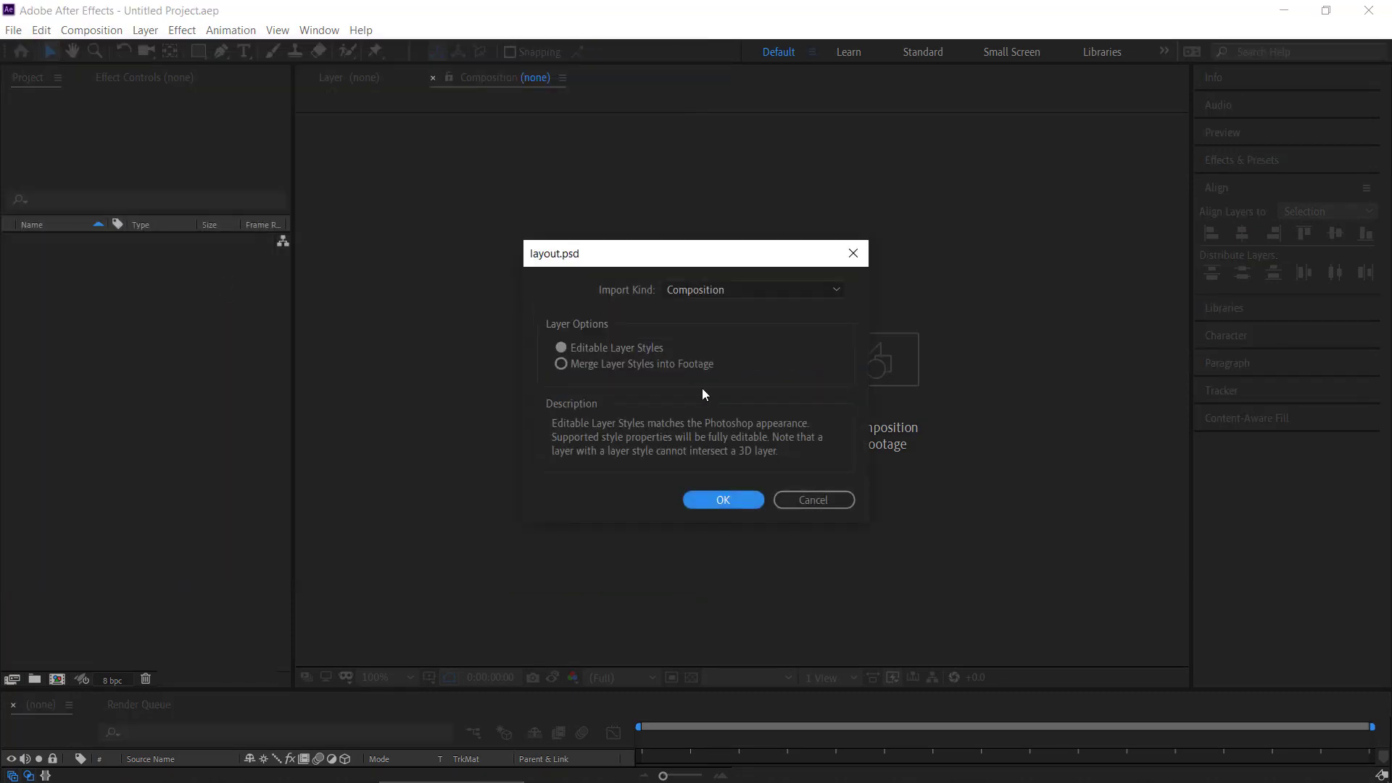
click(725, 503)
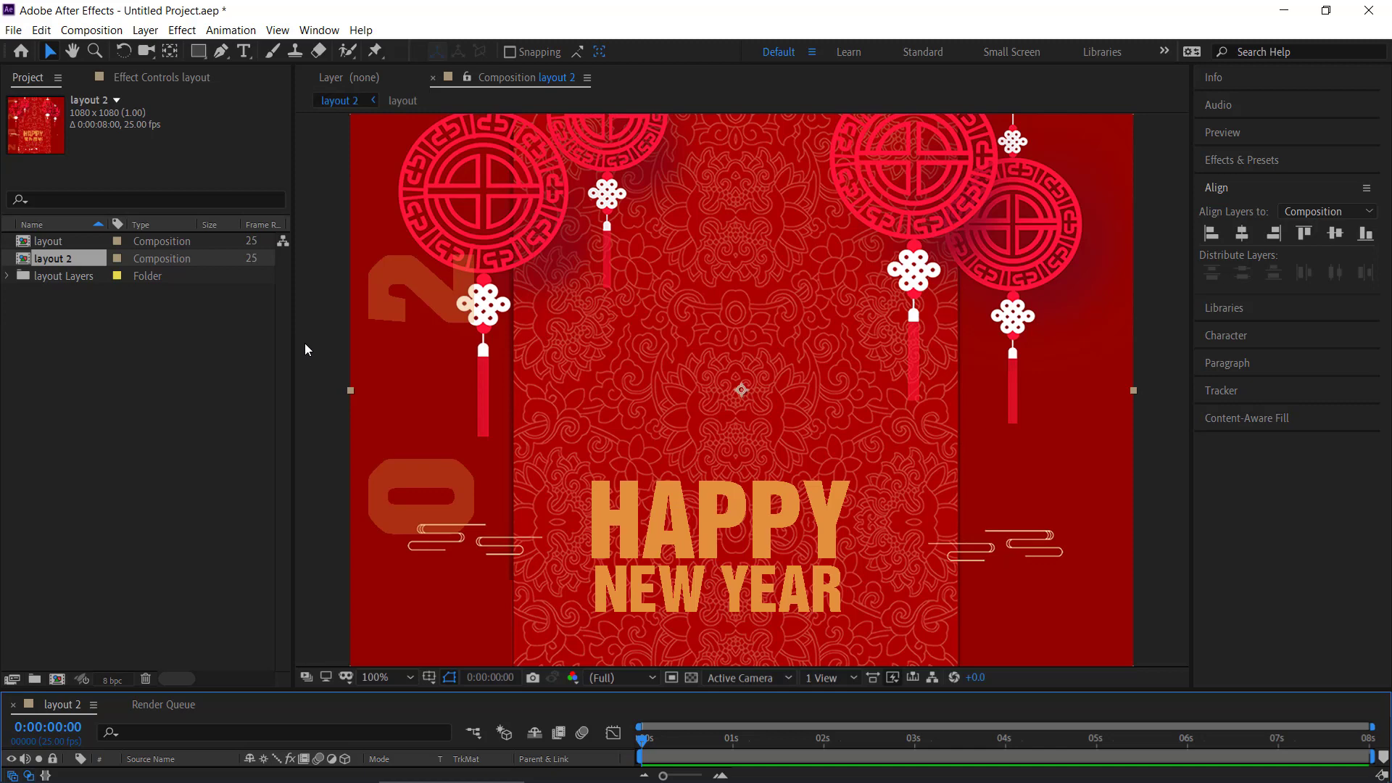
Step: Zoom the viewer out to 50%, then delete the layout comp and undo the deletion
key(comma)
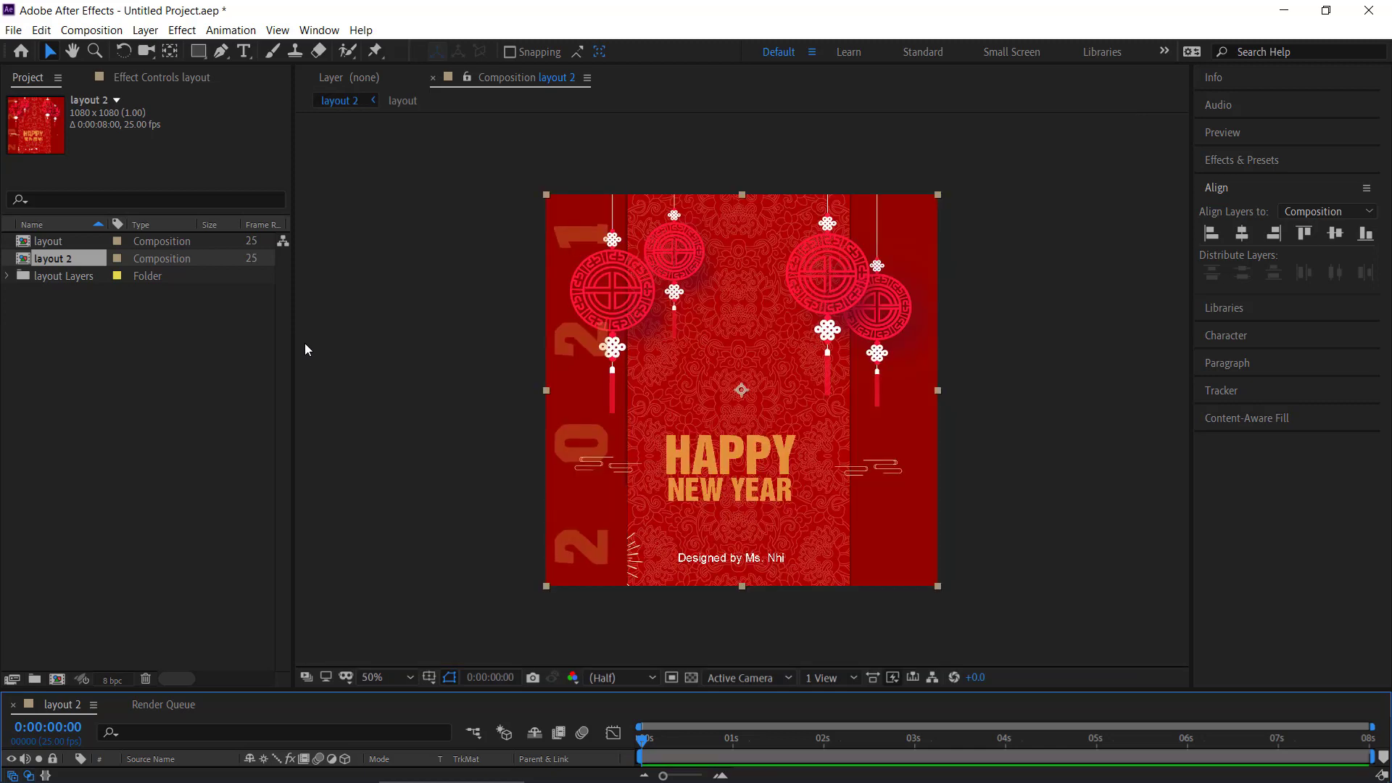
click(24, 246)
key(Delete)
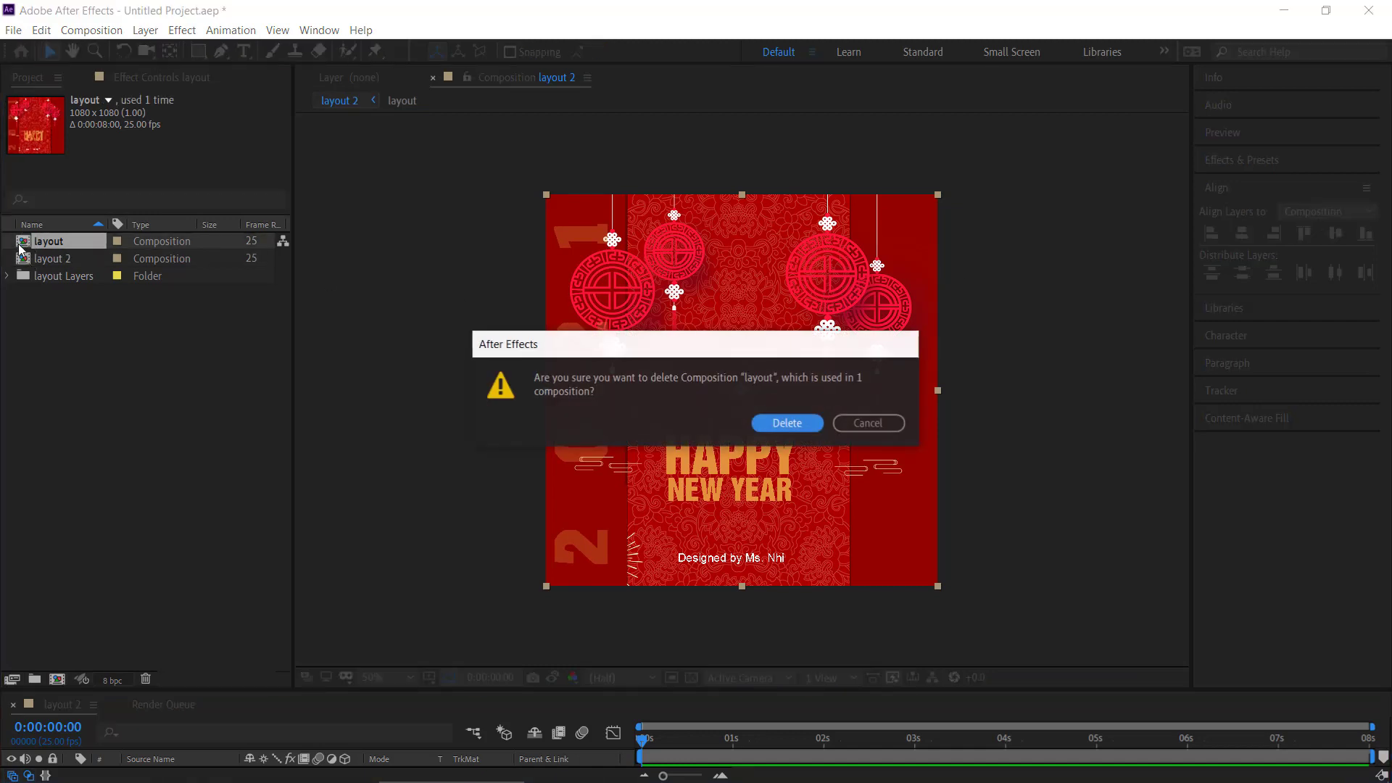
click(819, 428)
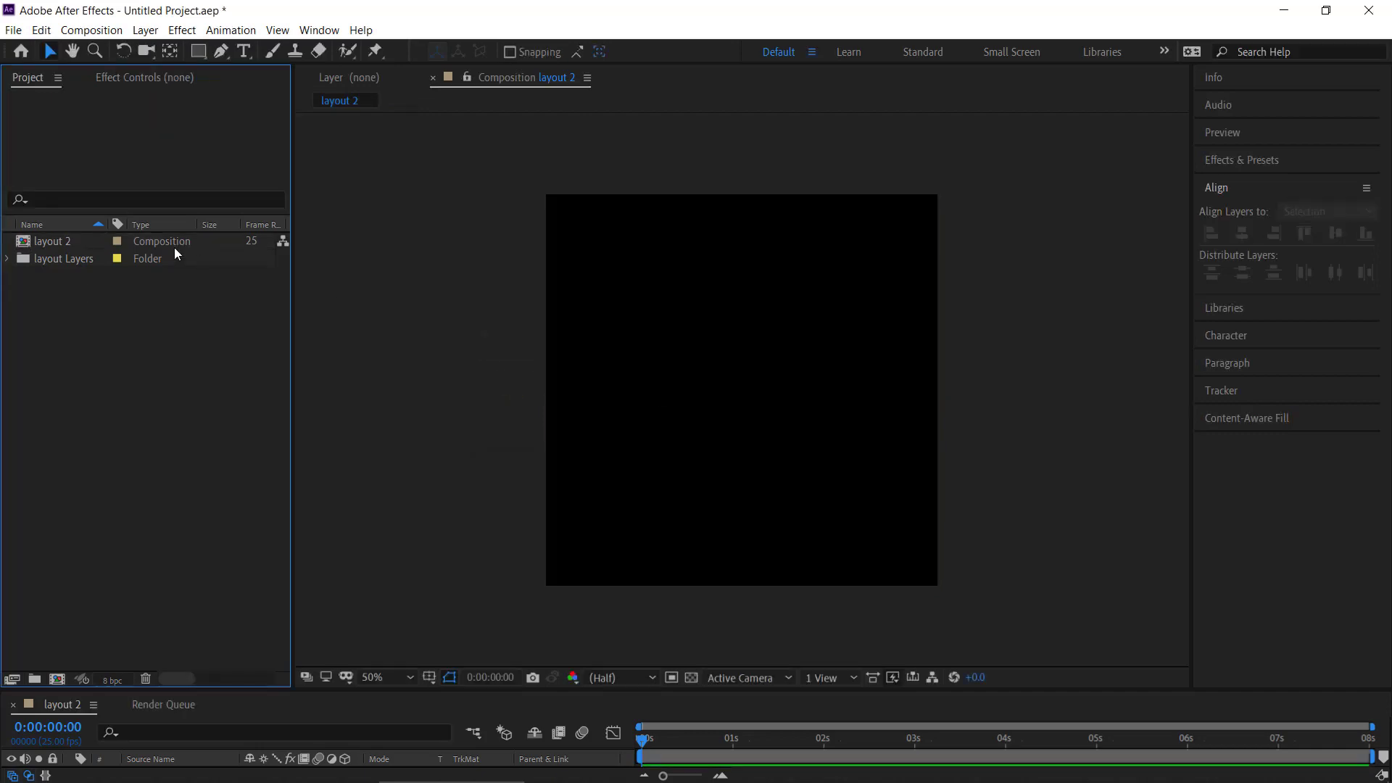
click(61, 246)
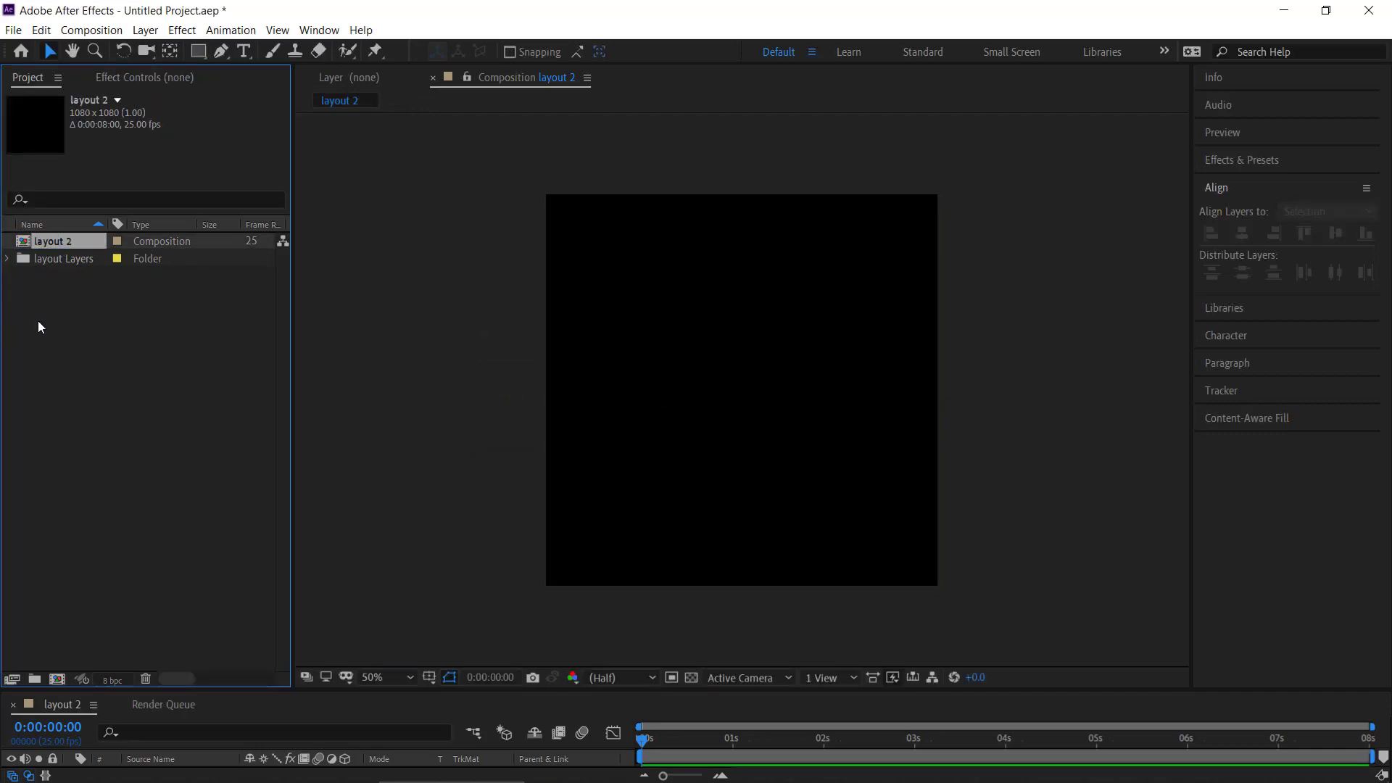
key(ctrl+z)
Step: Open layout 2 in the timeline and enlarge the timeline panel
click(45, 302)
click(41, 262)
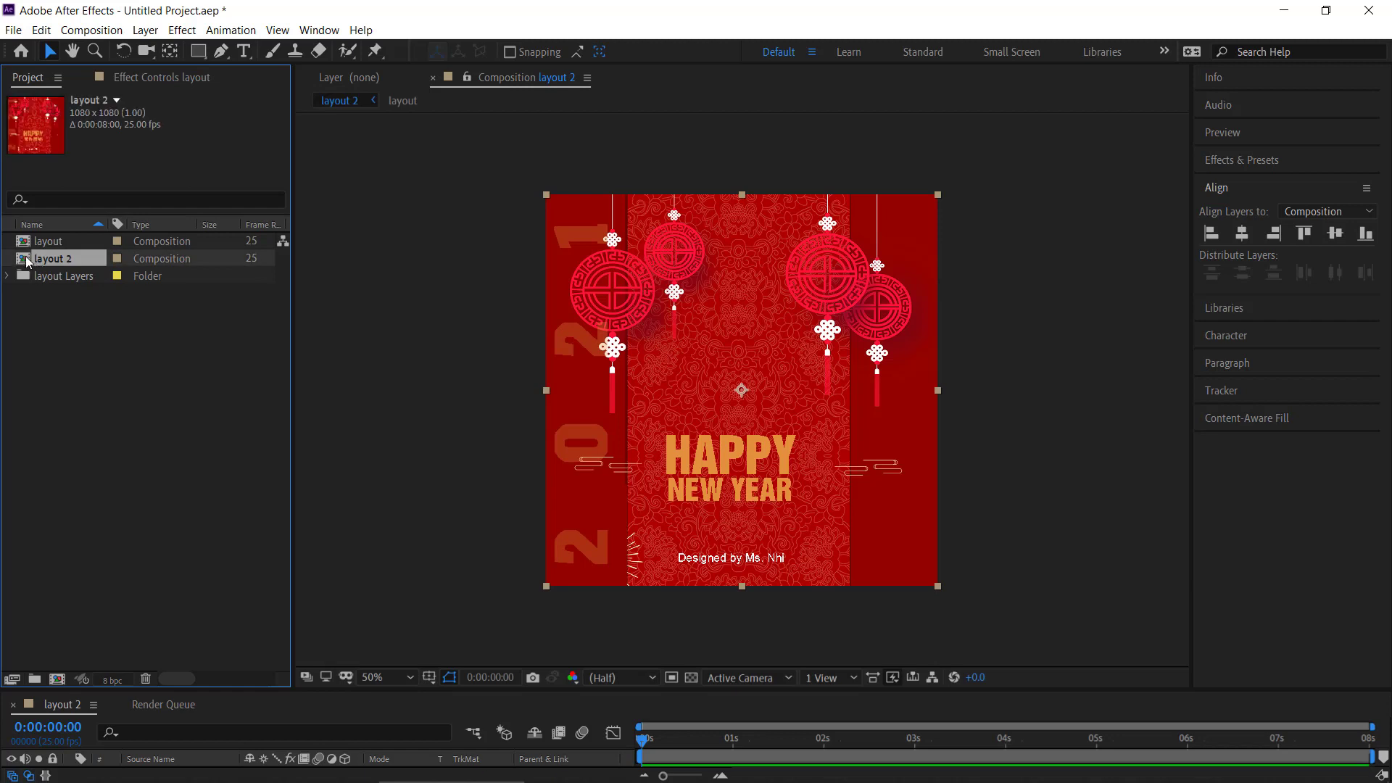
double_click(25, 261)
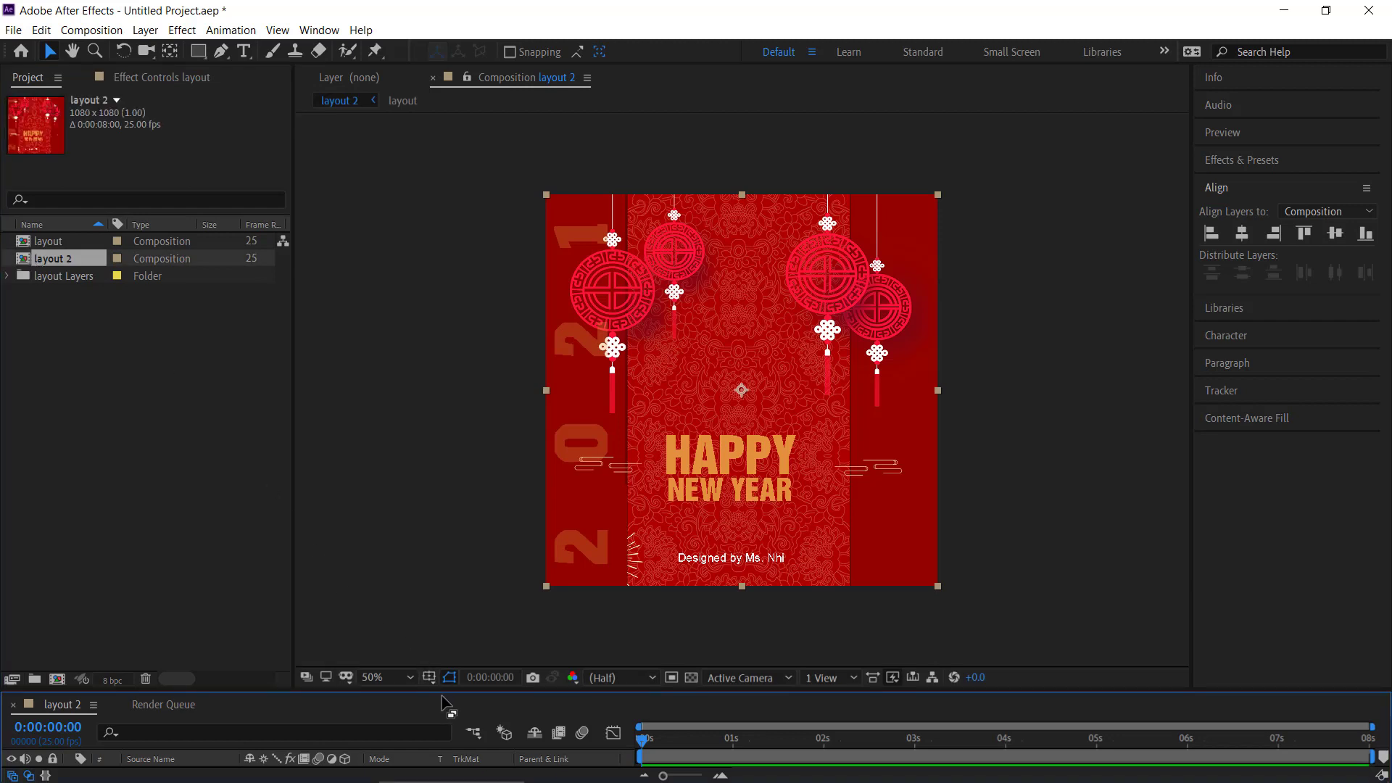
drag(446, 690, 458, 541)
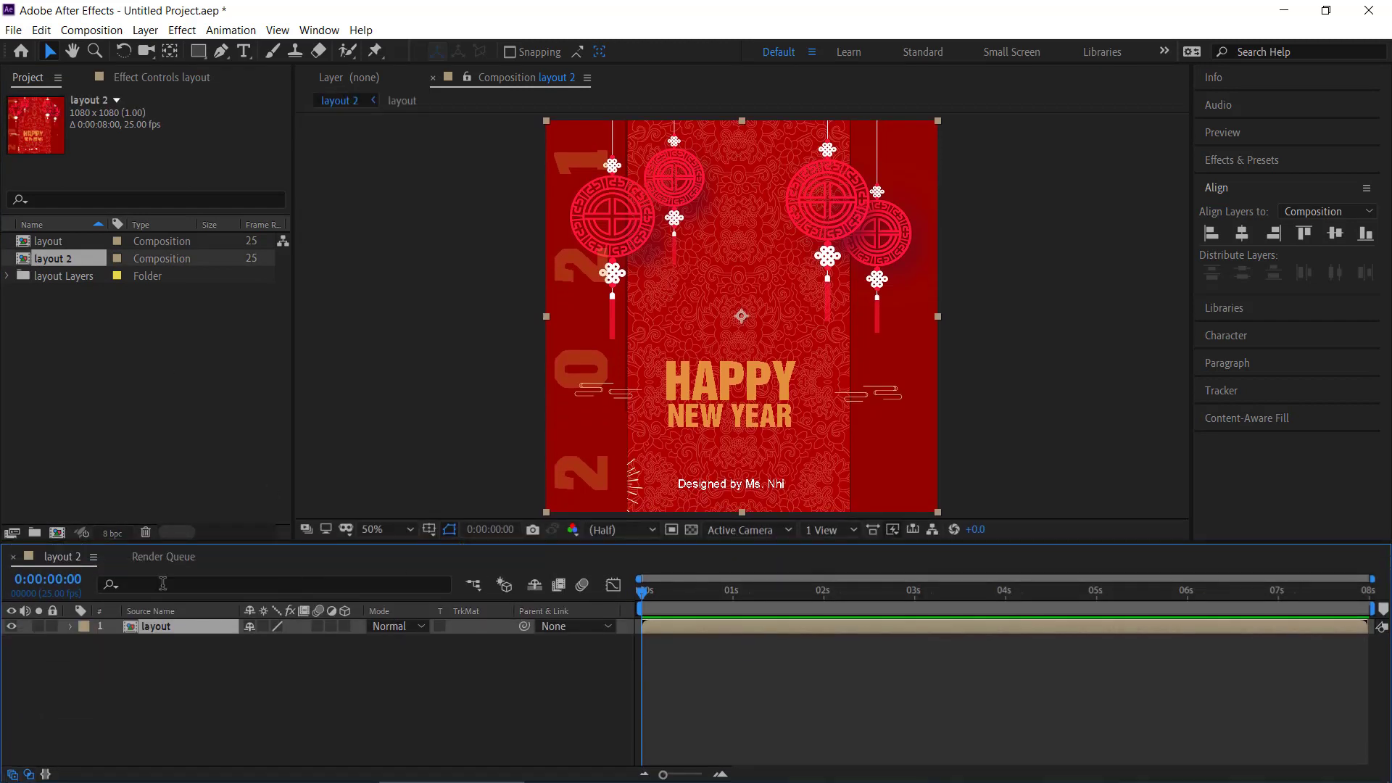
Step: Expand the layout Layers folder and open the layout comp with its nine layers
click(70, 626)
click(71, 626)
click(47, 306)
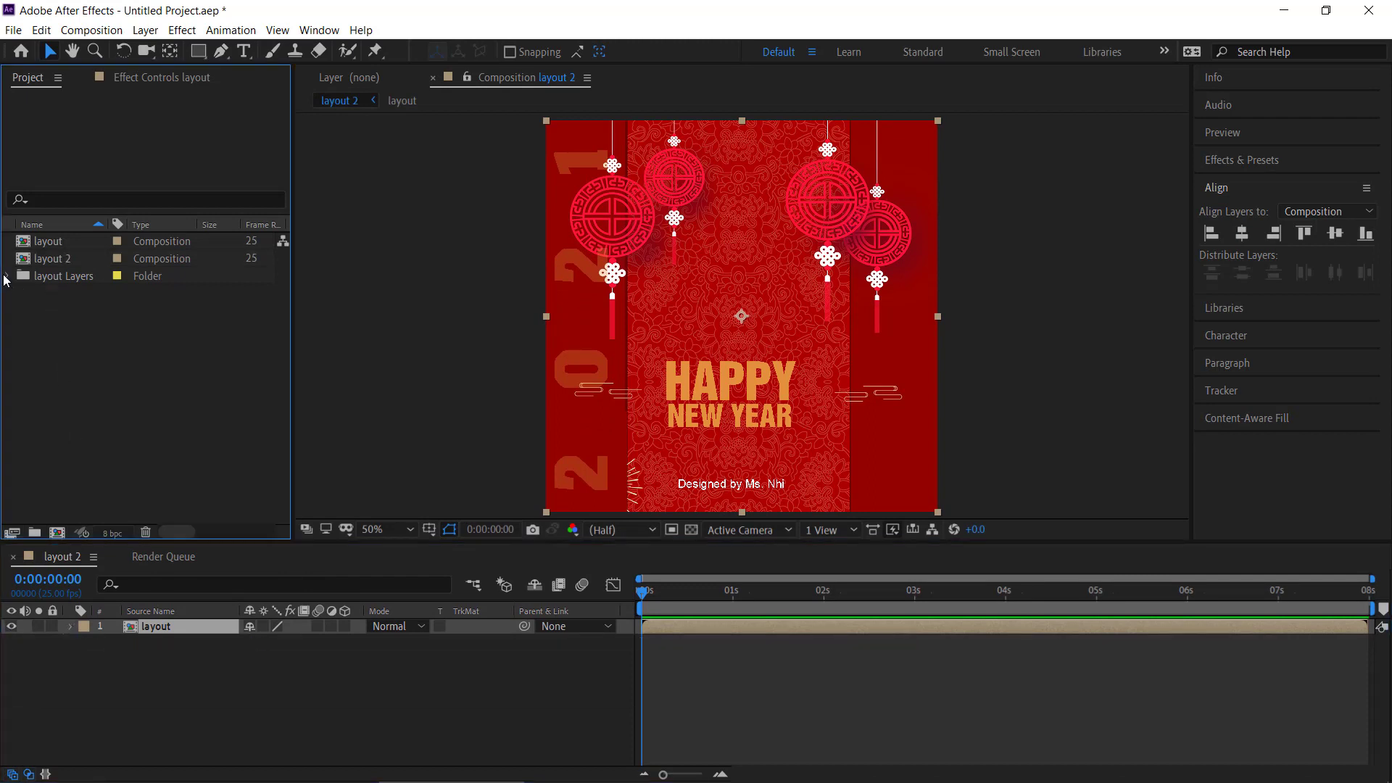
click(4, 277)
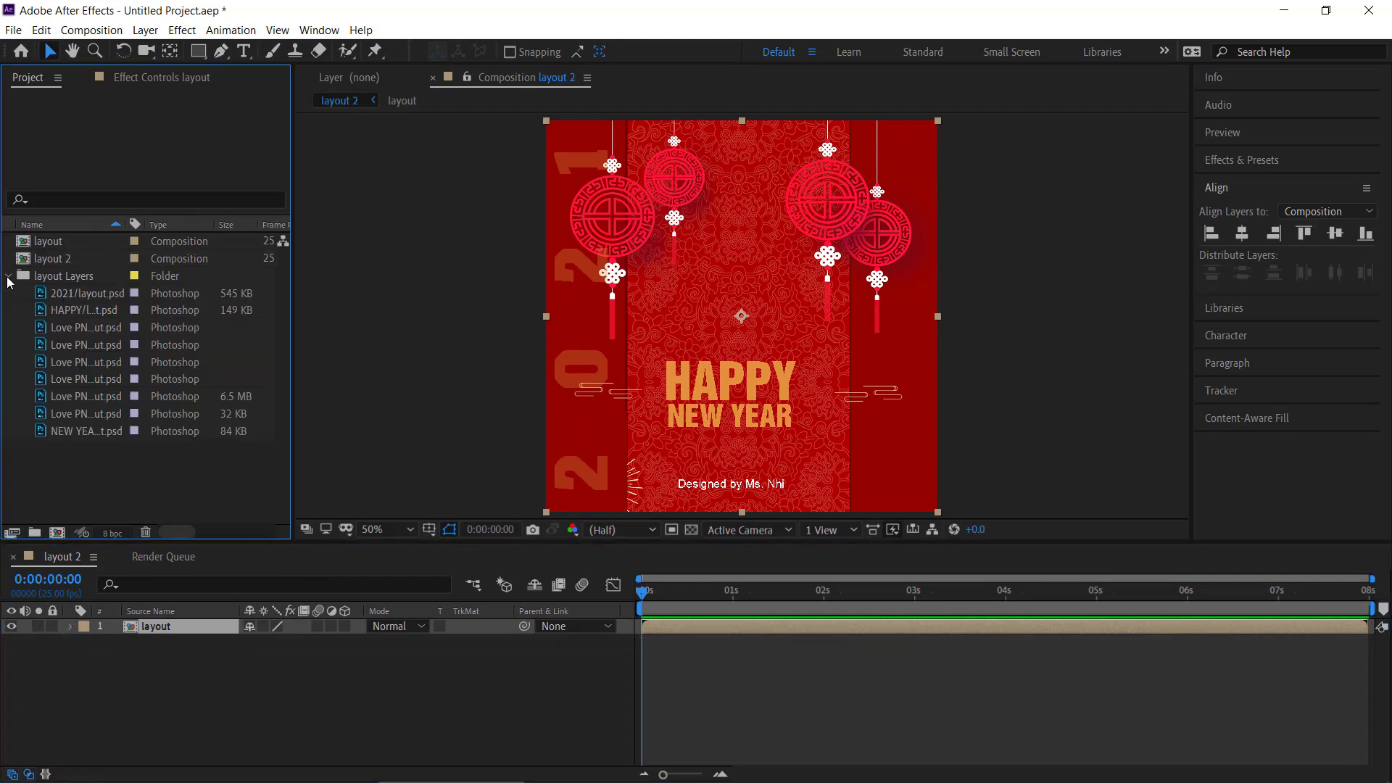
click(60, 278)
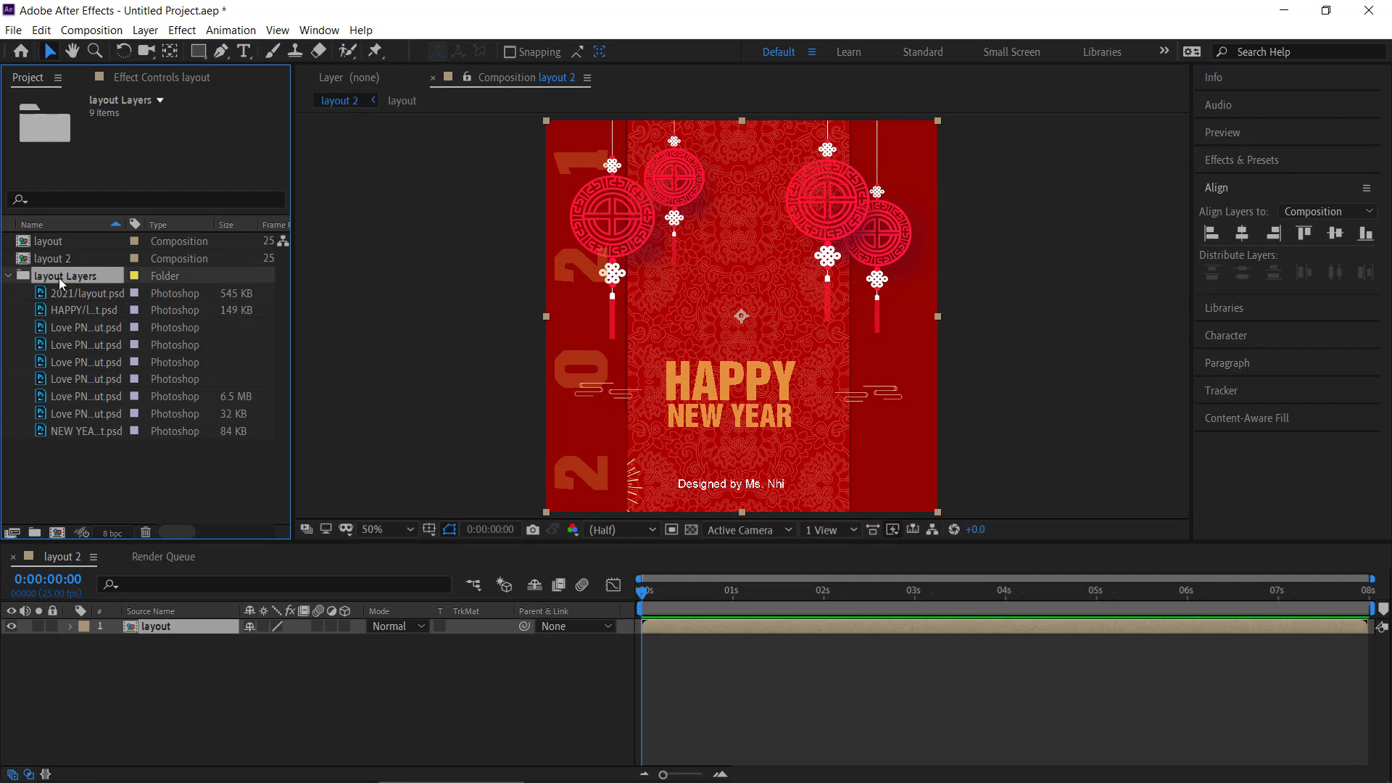
double_click(50, 243)
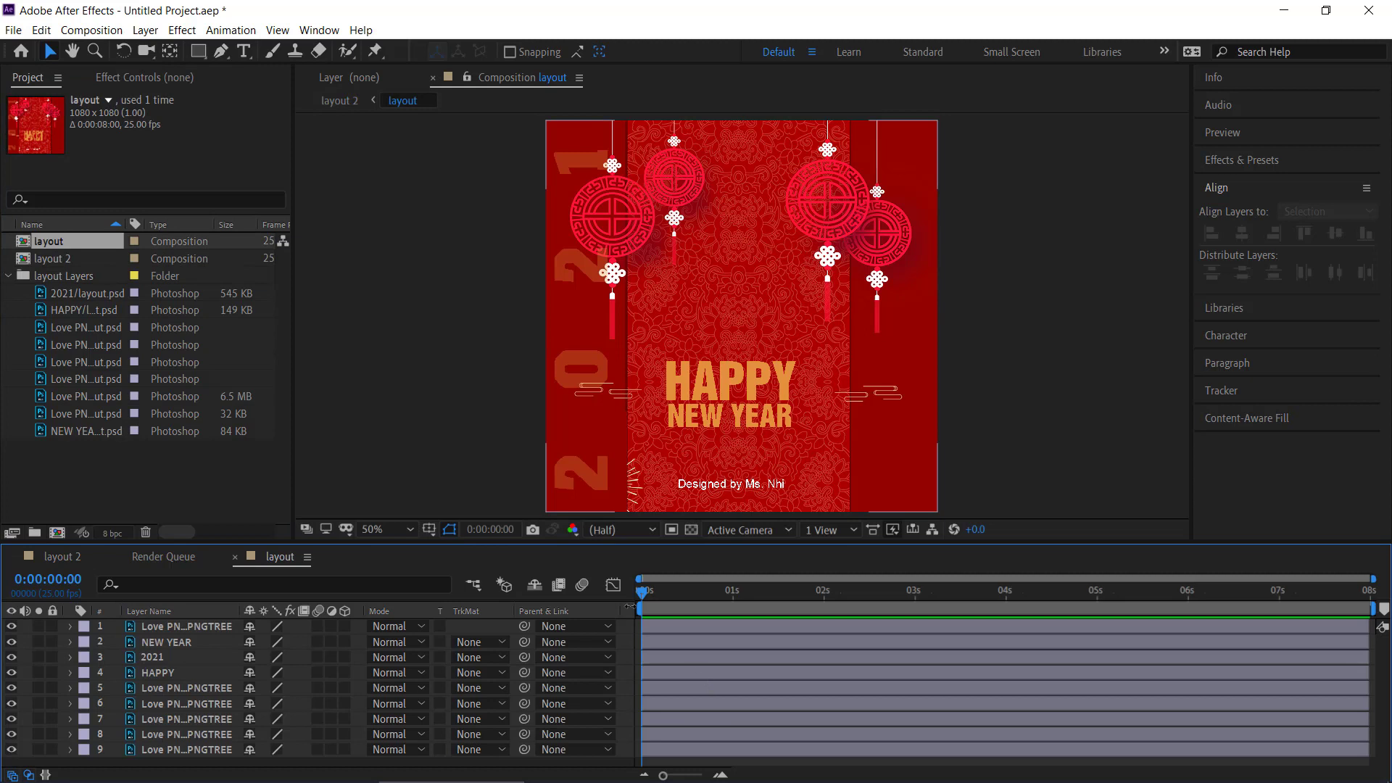
click(647, 593)
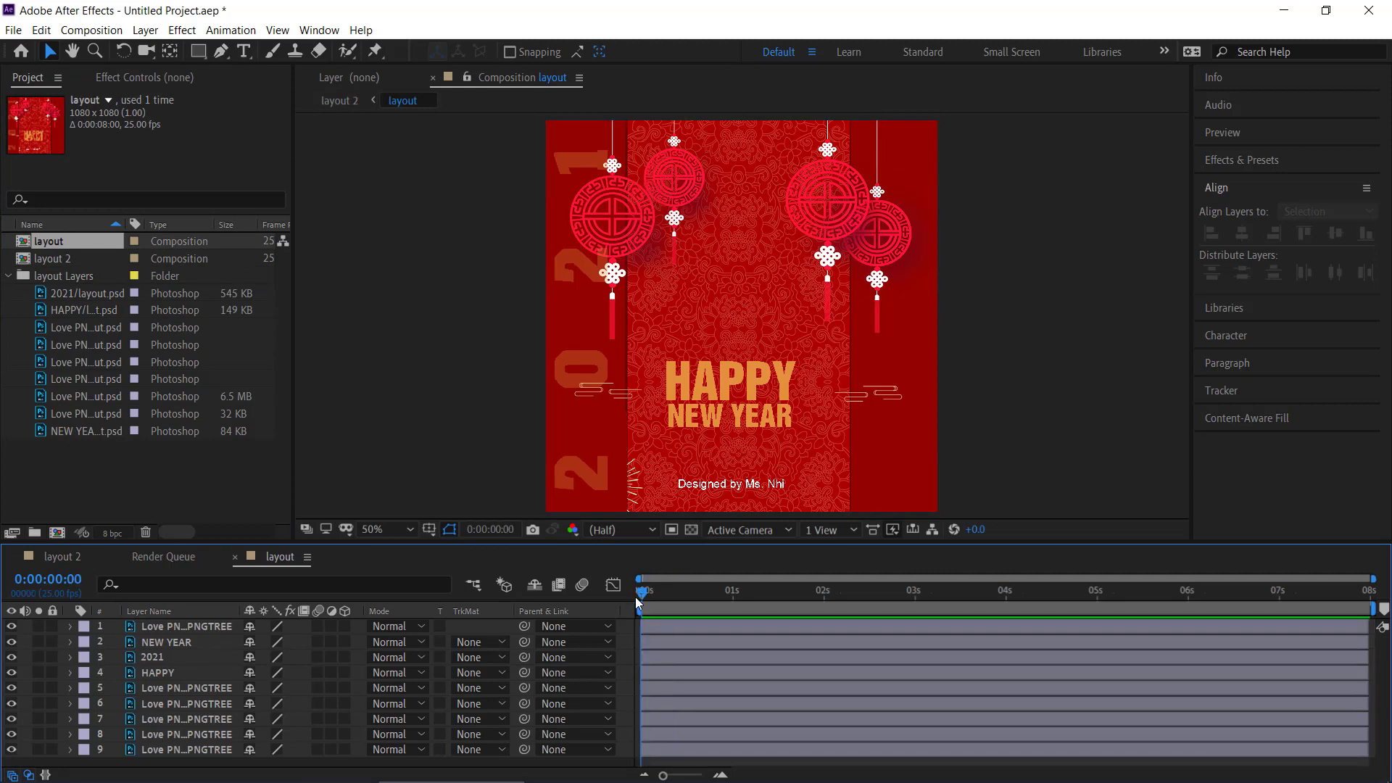
Step: Rewind the playhead and select all nine layers of the layout composition
click(635, 597)
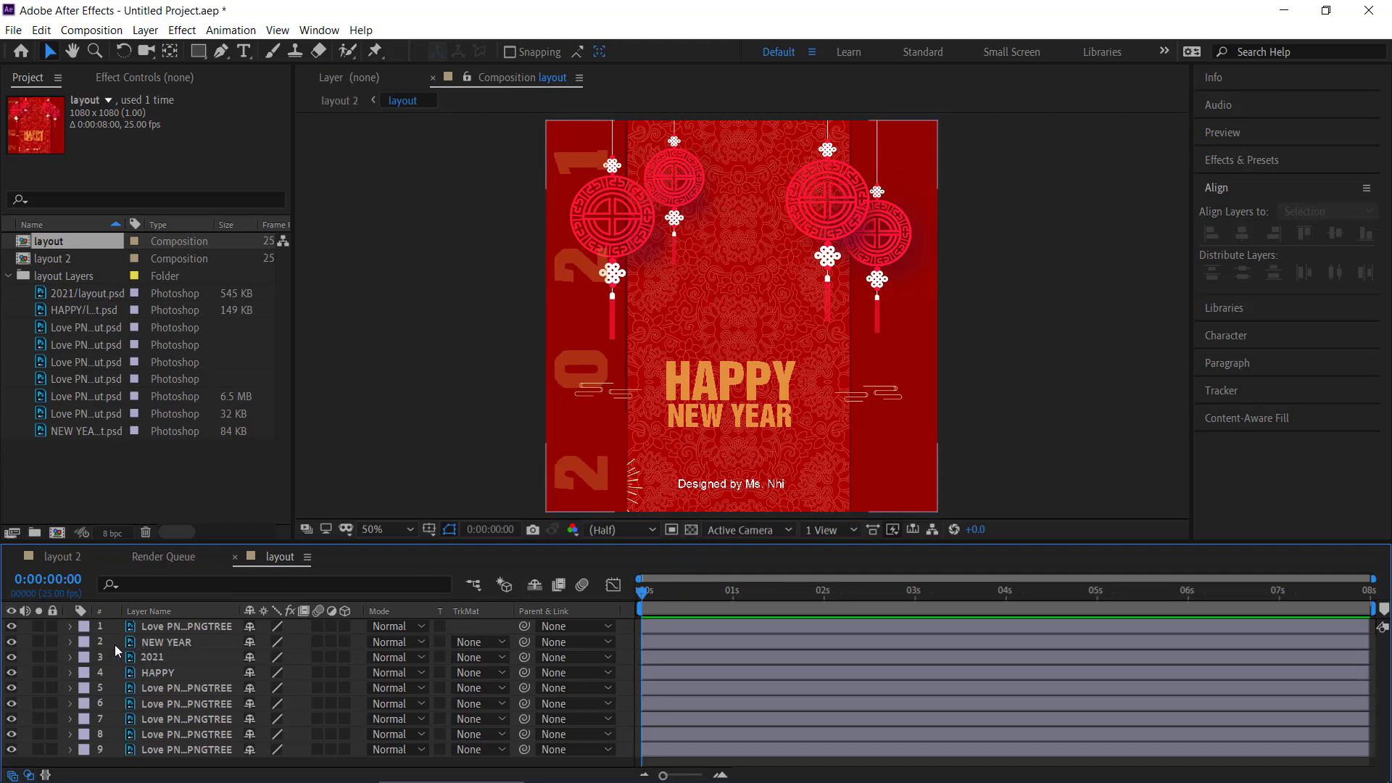
click(155, 642)
click(157, 672)
click(161, 733)
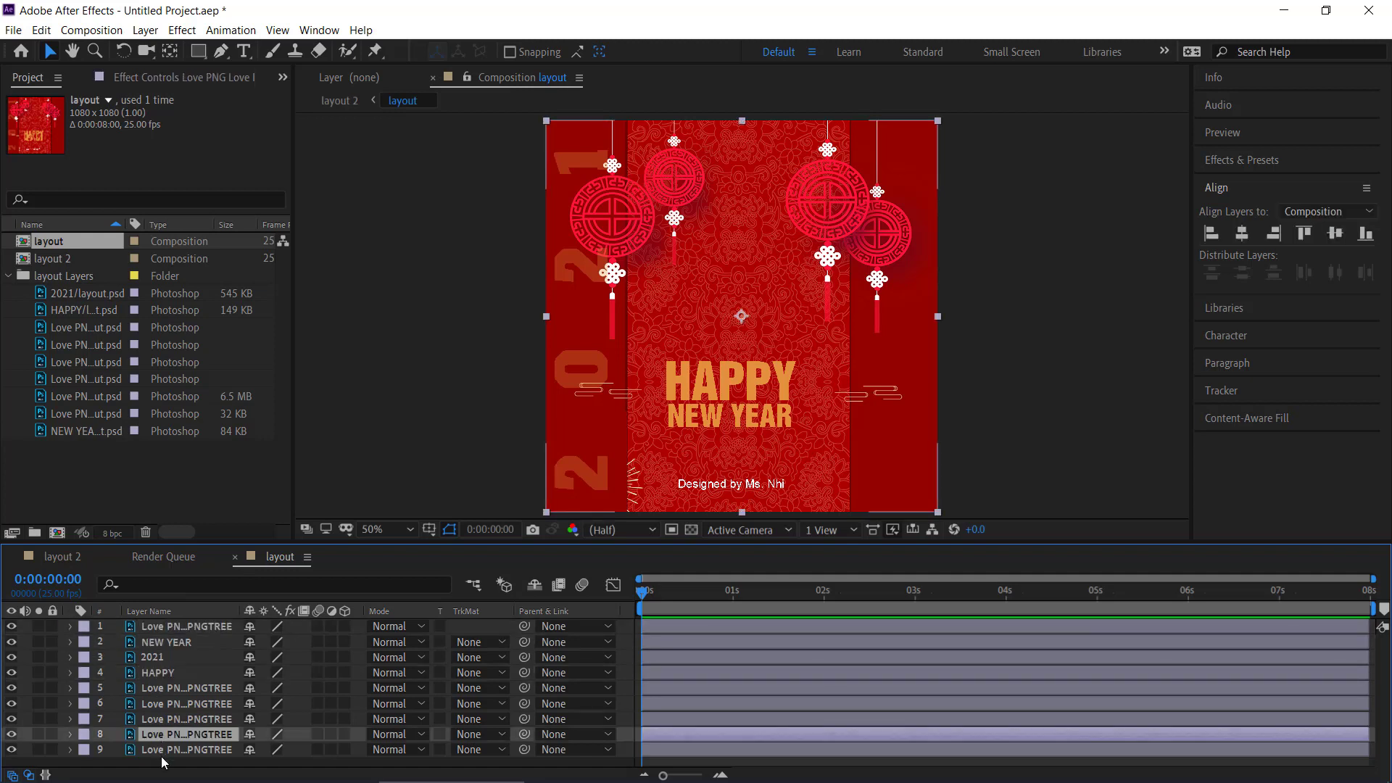
click(161, 750)
click(163, 733)
click(163, 718)
click(174, 688)
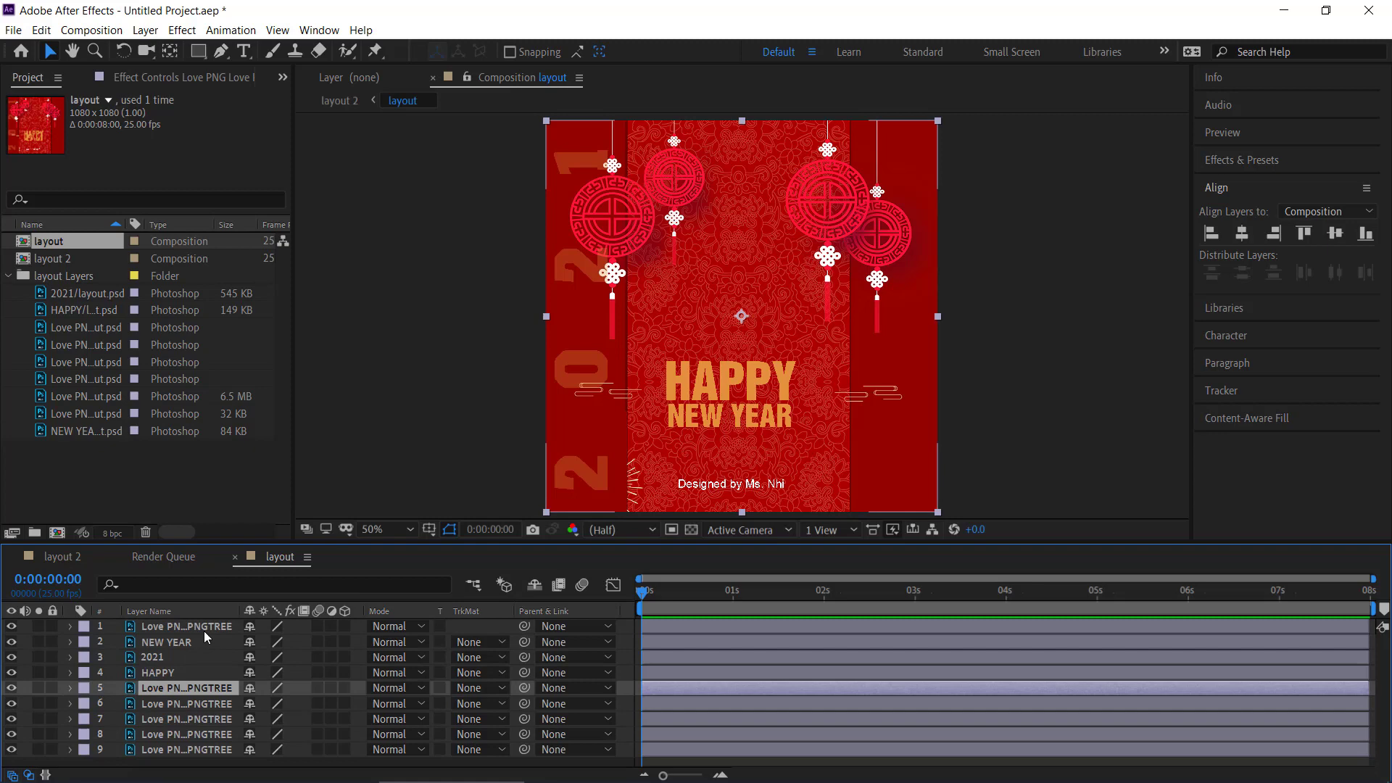
click(990, 324)
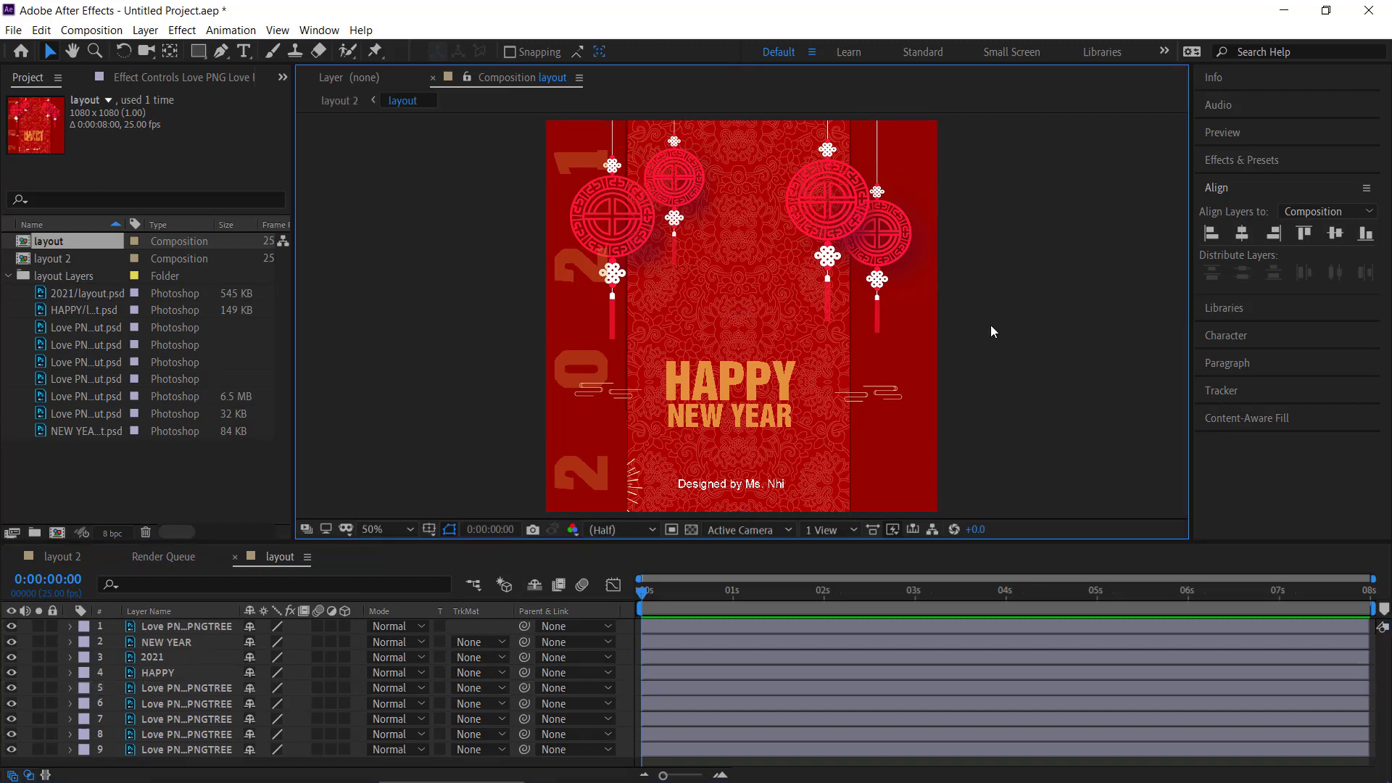
click(188, 627)
shift+click(163, 751)
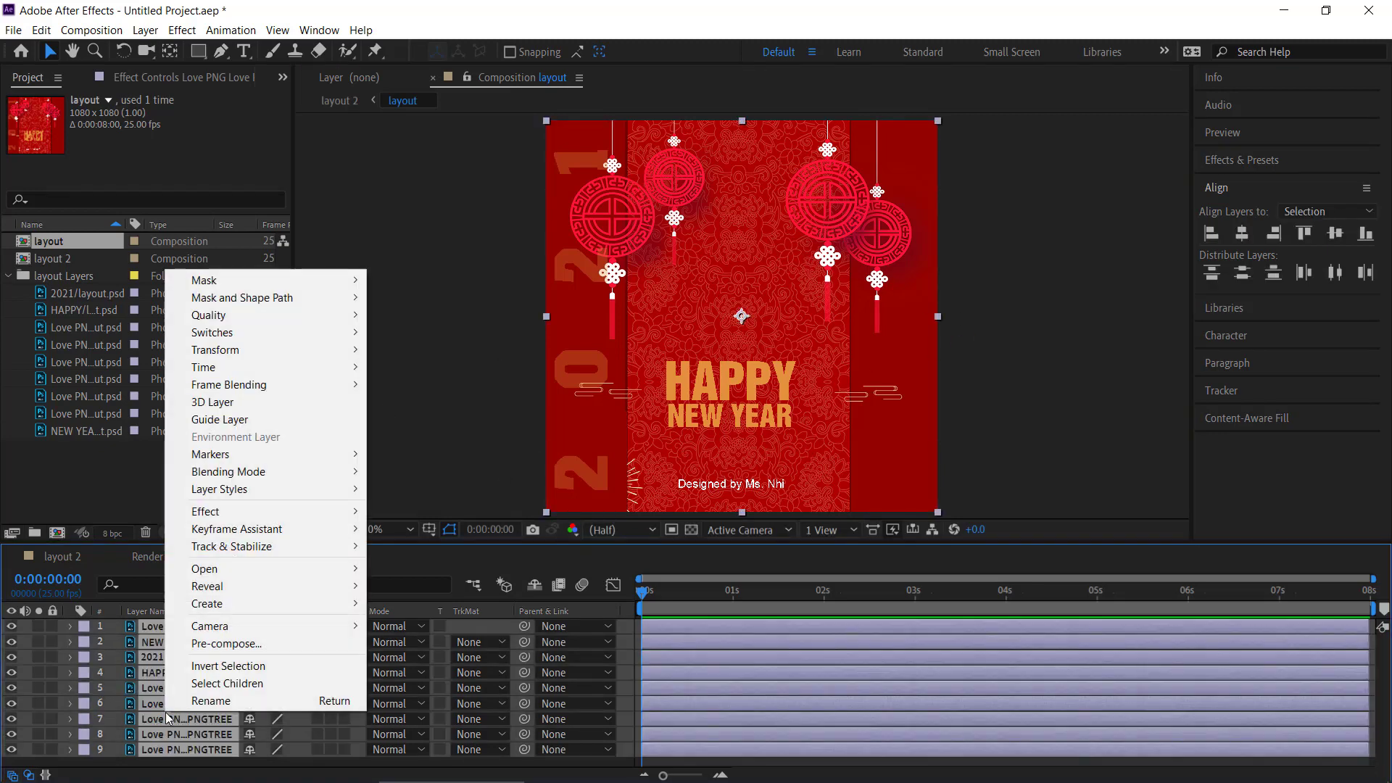
Step: Pre-compose the nine selected layers into Pre-comp 1, then bring up the Windows Start menu
right_click(167, 716)
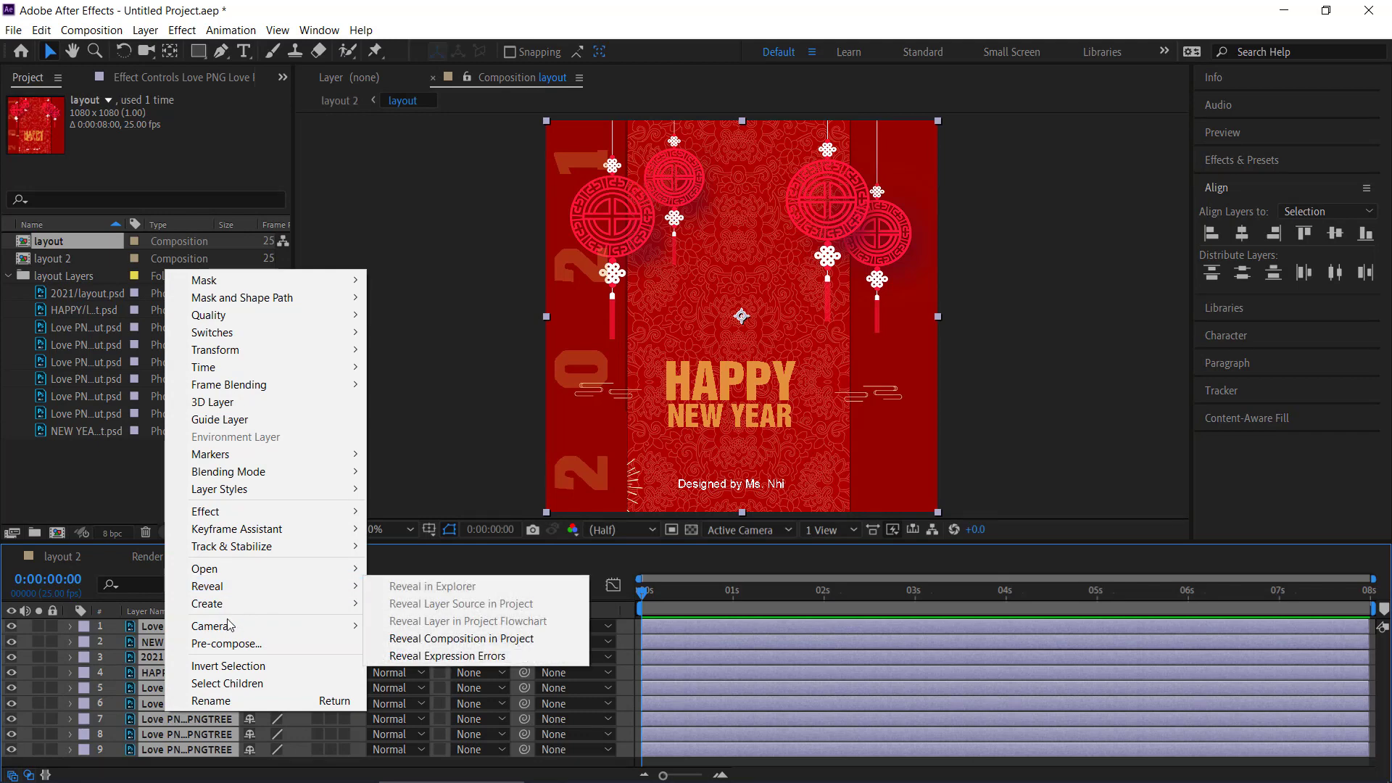
mouse_move(255, 623)
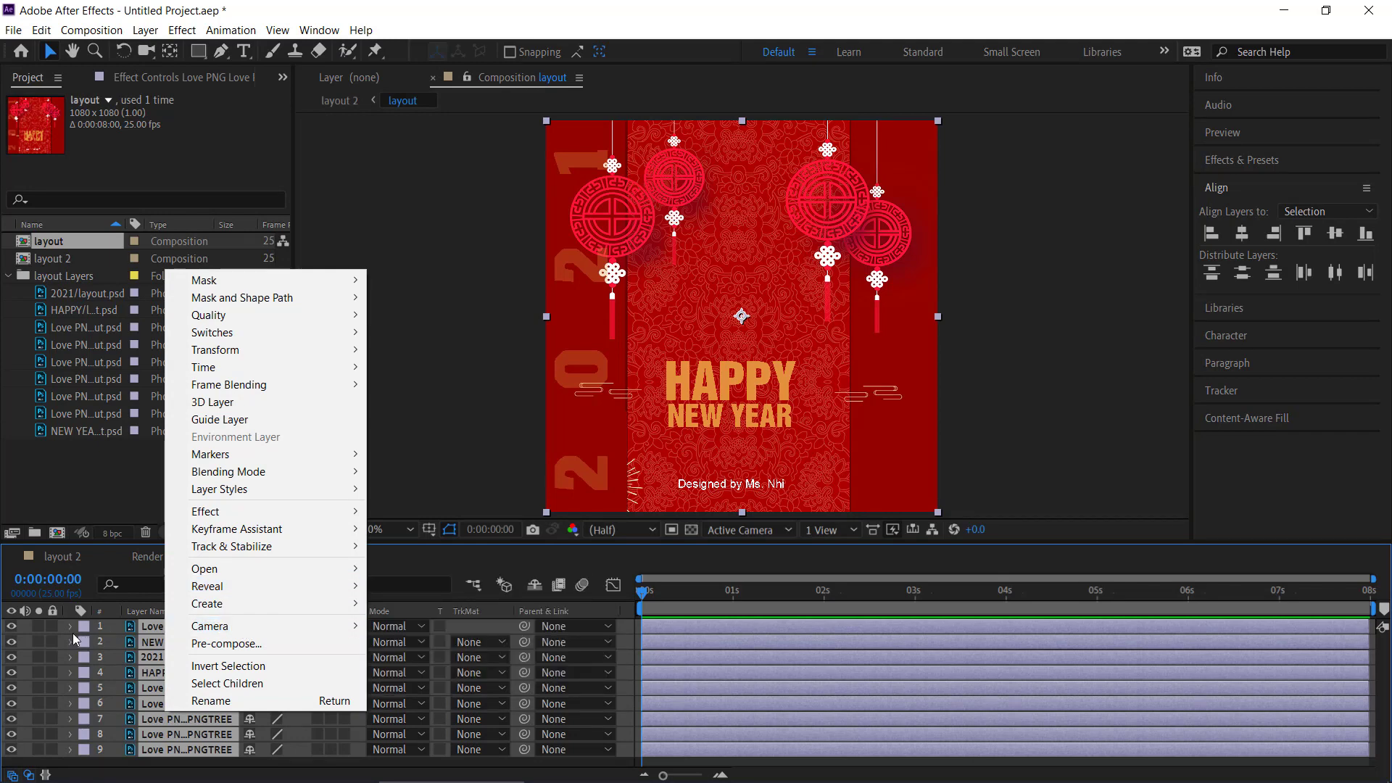
click(654, 640)
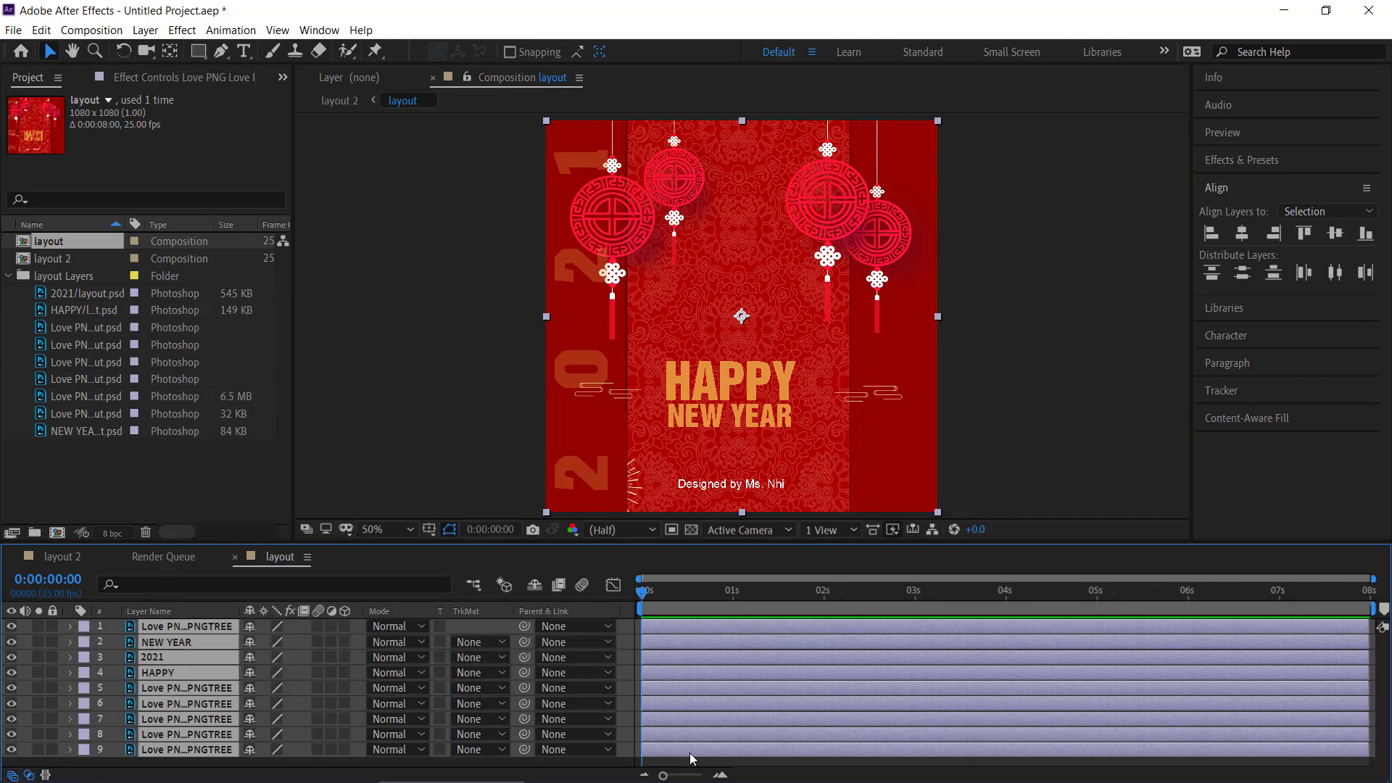
right_click(693, 718)
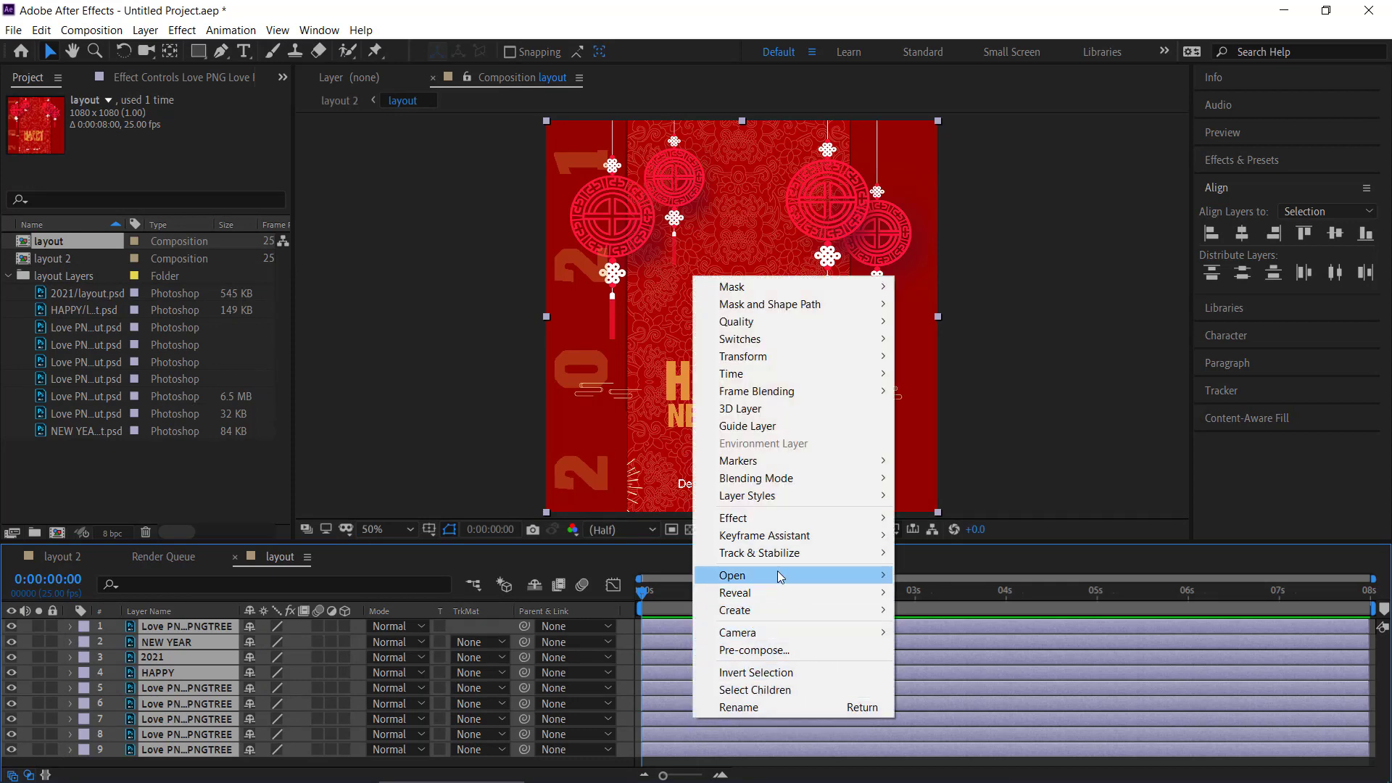
click(771, 649)
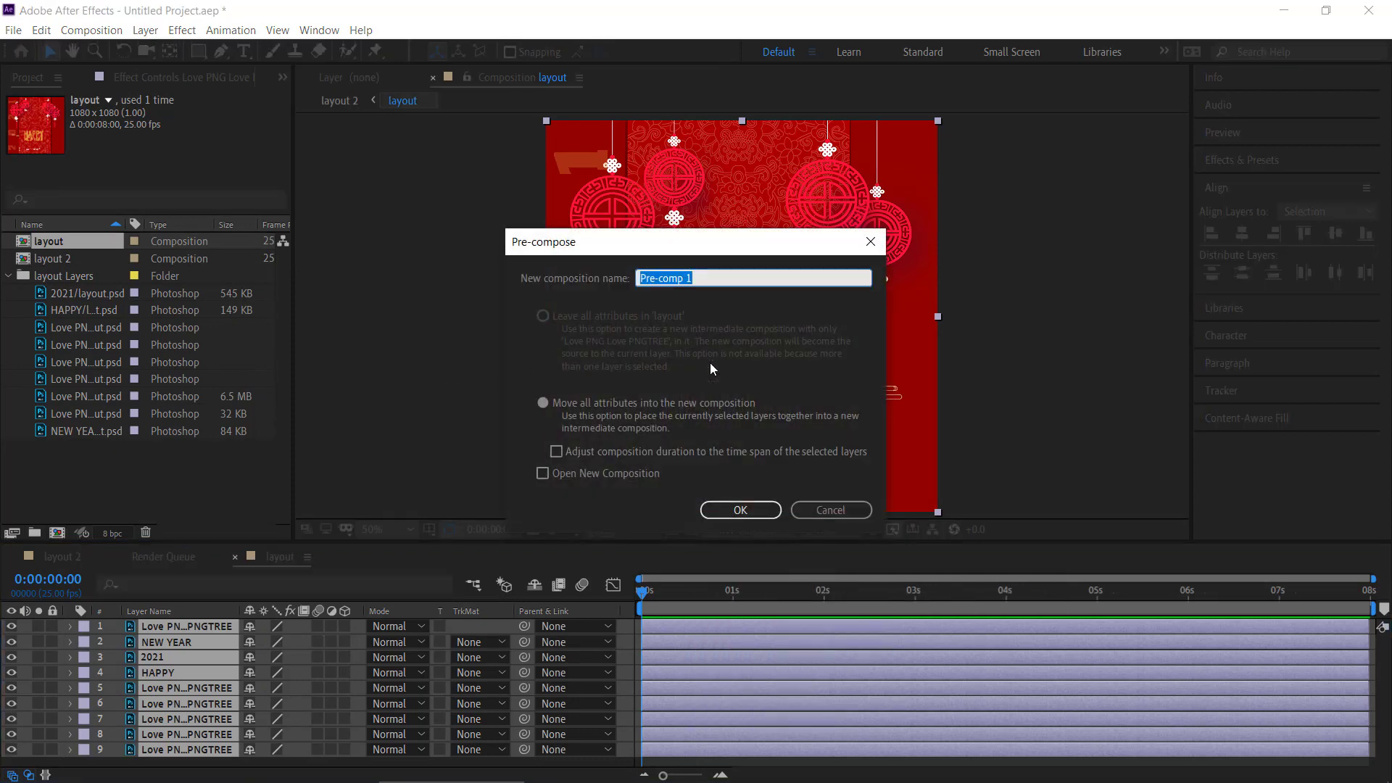
click(751, 510)
click(158, 665)
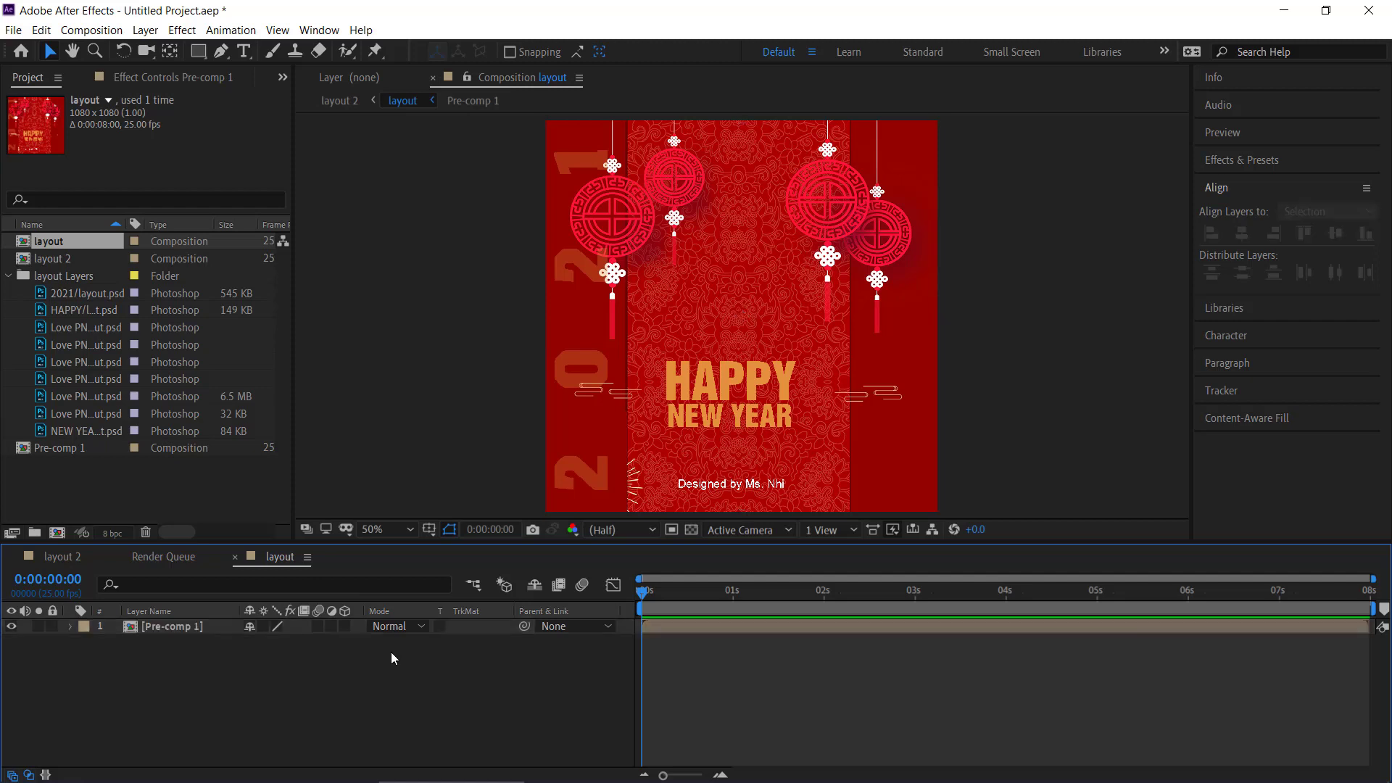
click(9, 277)
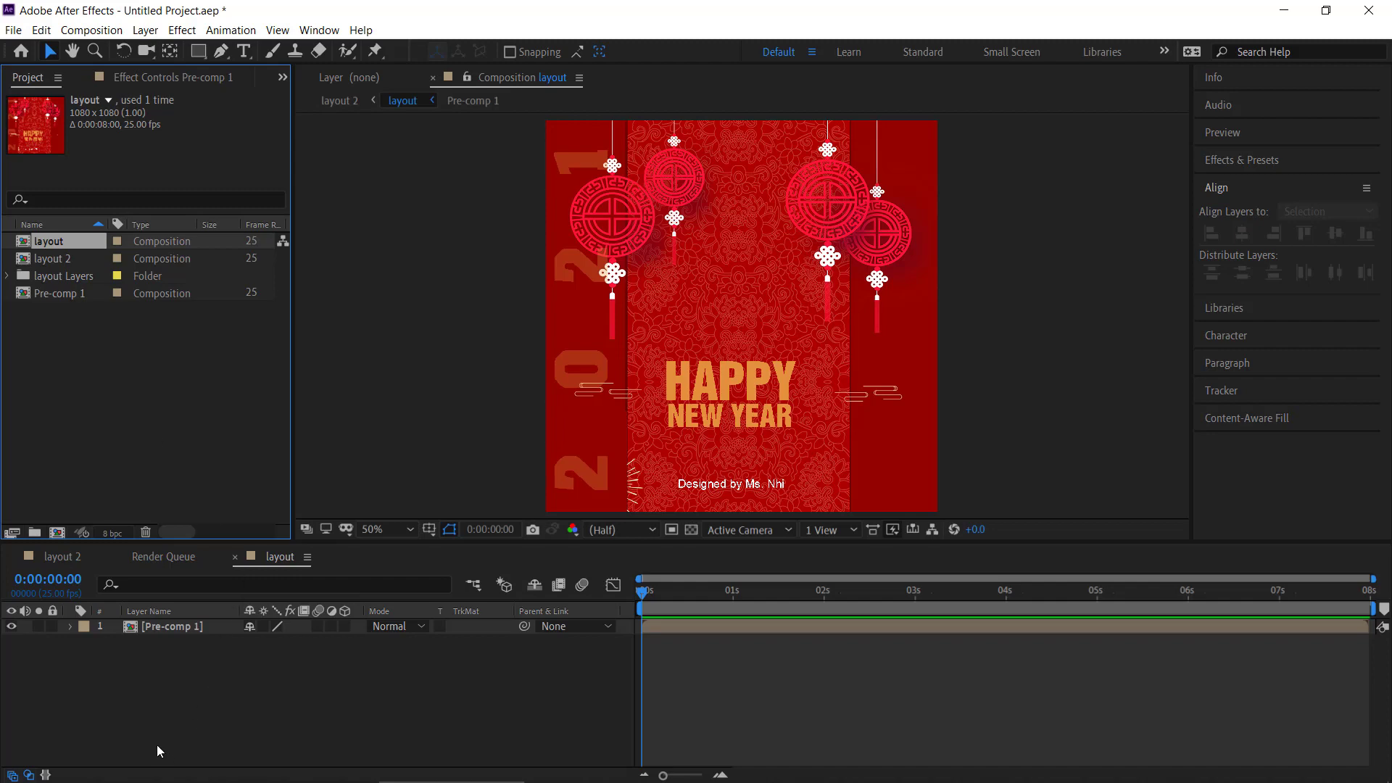
key(super)
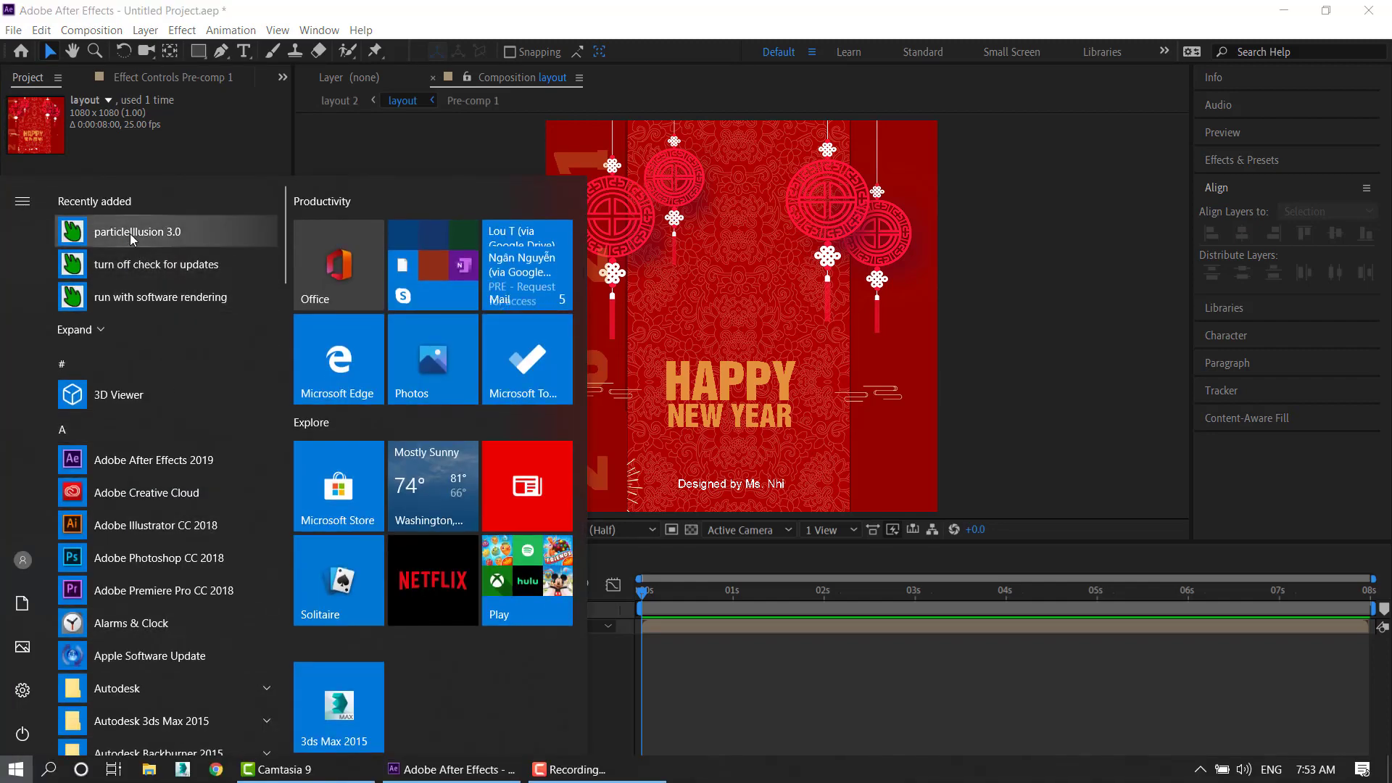
Step: Launch particleIllusion 3.0 and preview the FlashGordon and Streaky Burst emitters in Group 2
click(129, 234)
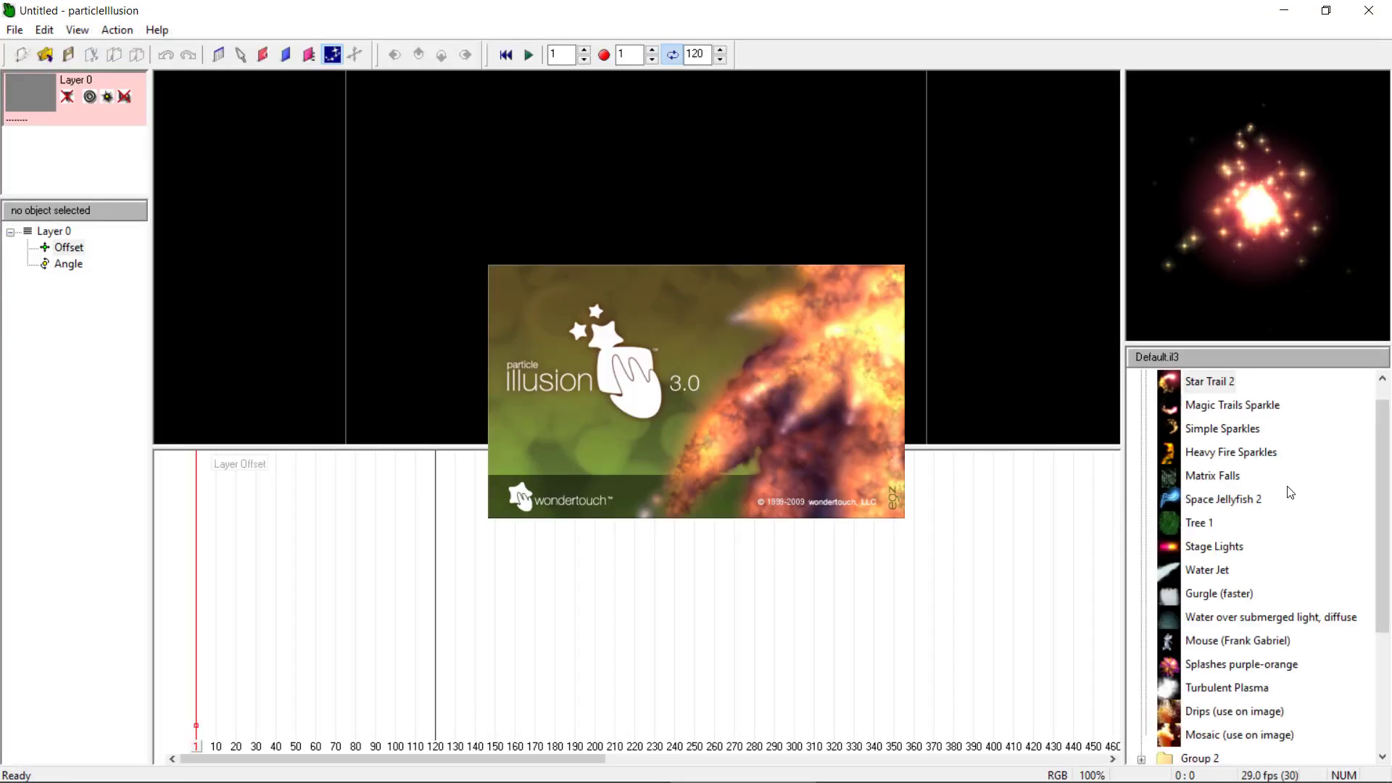
scroll(1203, 453, up, 1)
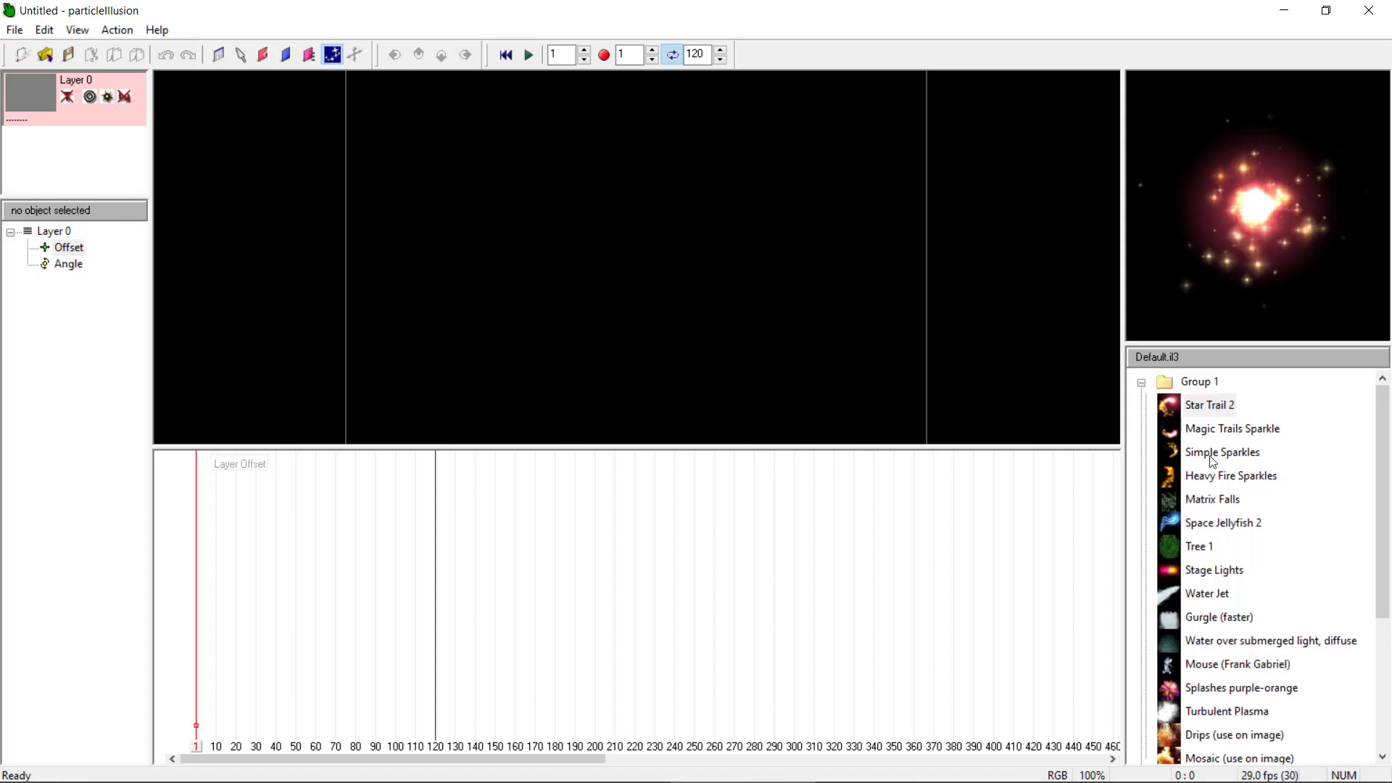
click(1141, 382)
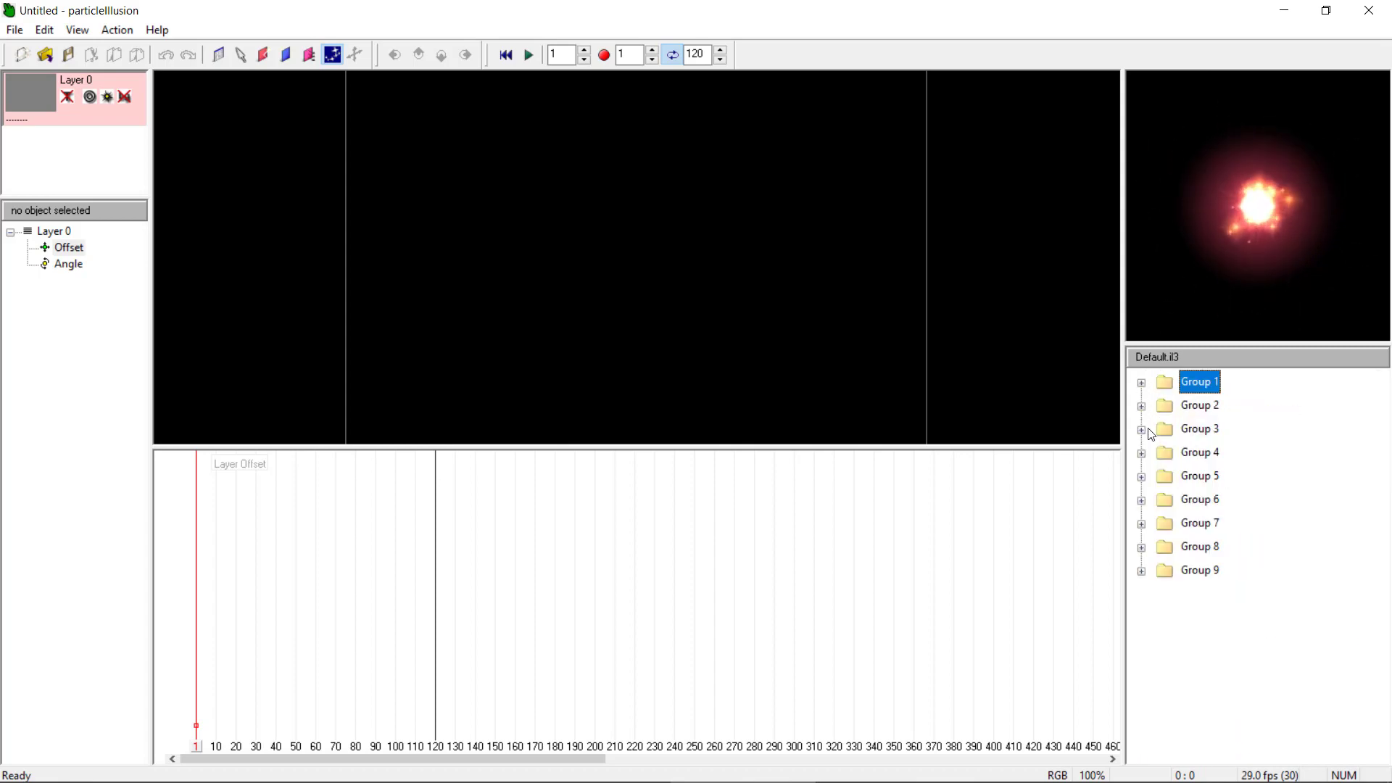
click(1141, 406)
click(1181, 428)
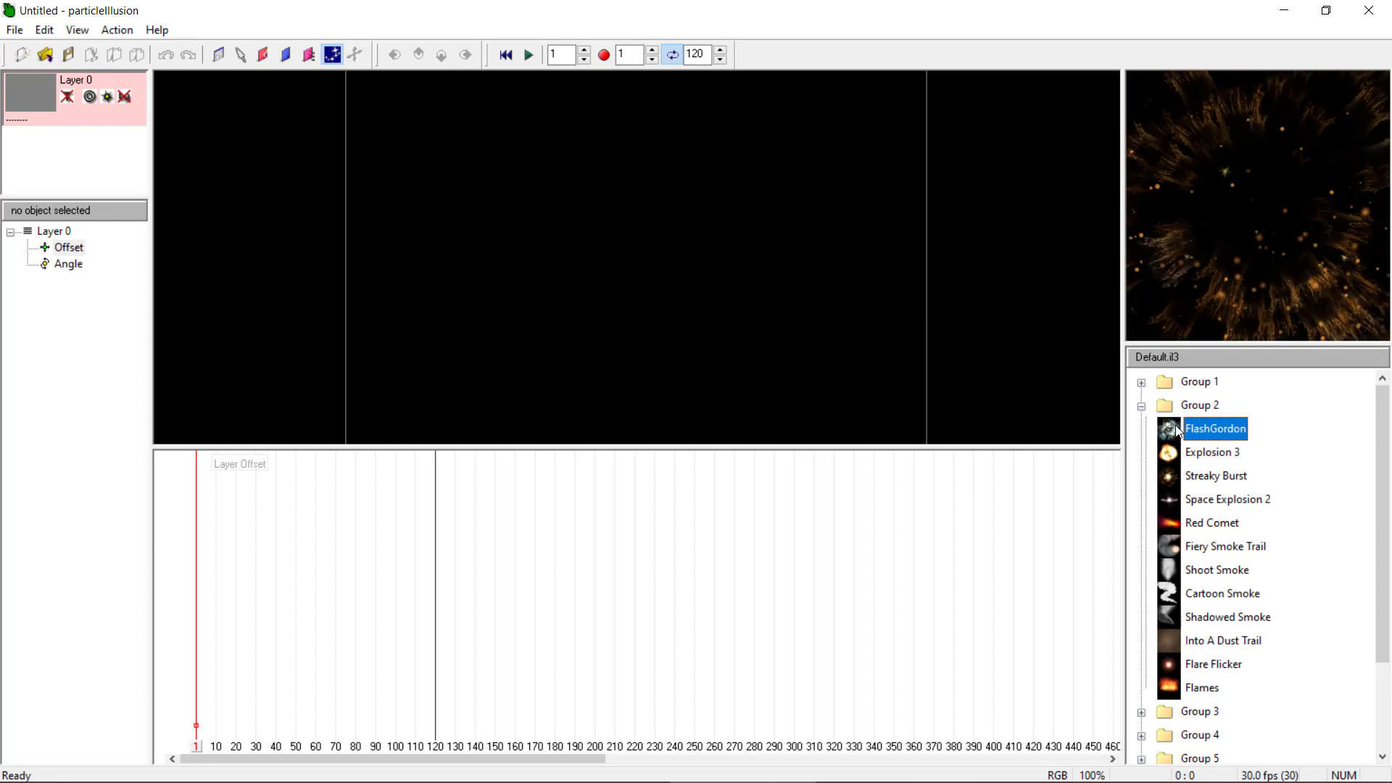
click(1188, 477)
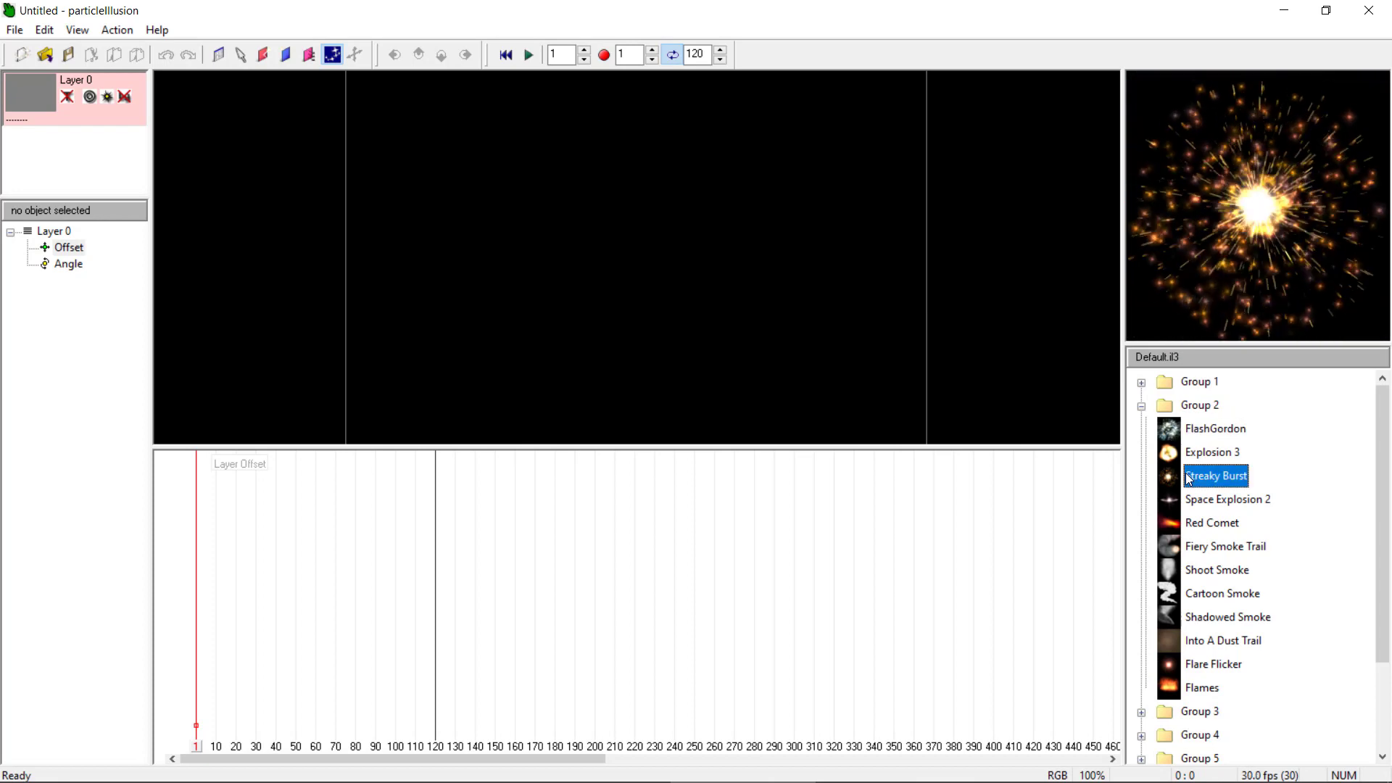
Step: Preview Windmill 4 and Crazy Flash 2, then choose firework burst 02 from Group 5
click(1142, 407)
click(1141, 430)
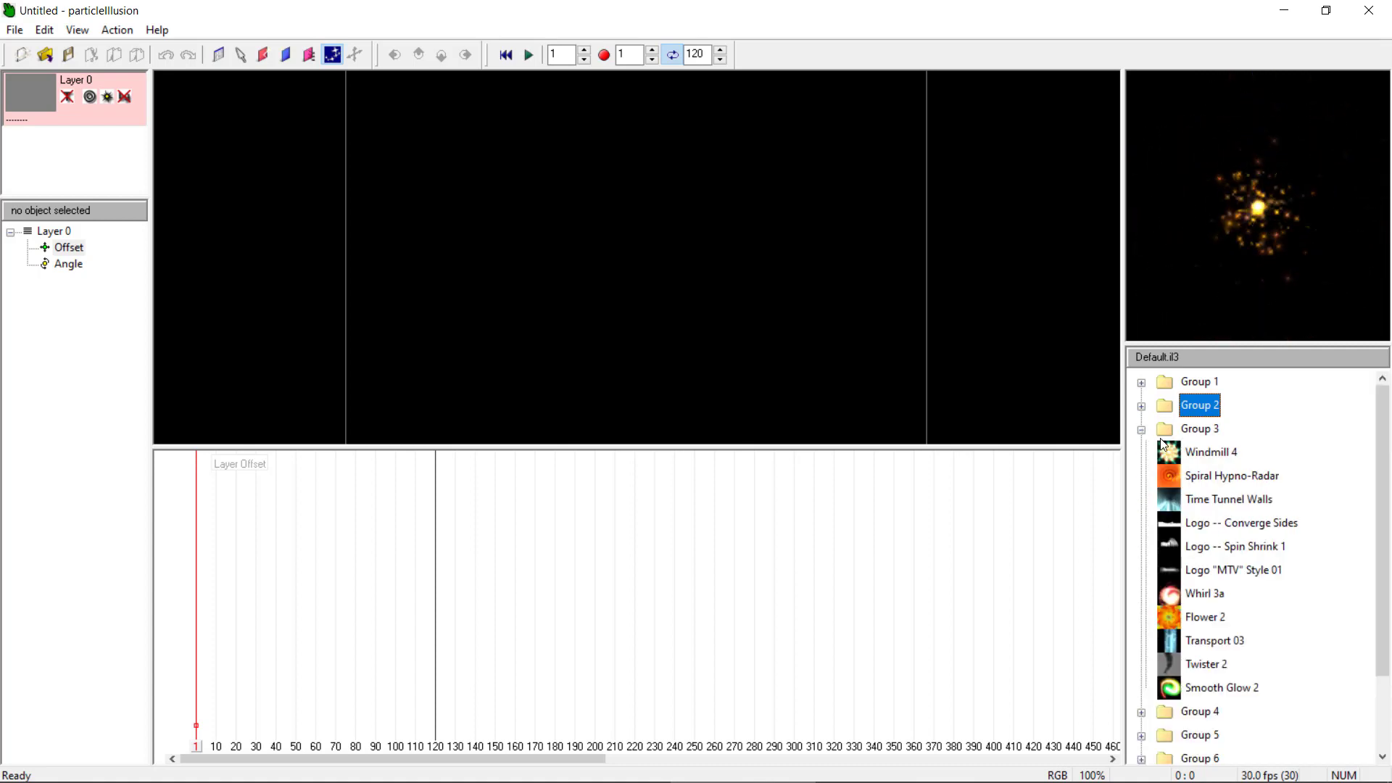
click(1209, 455)
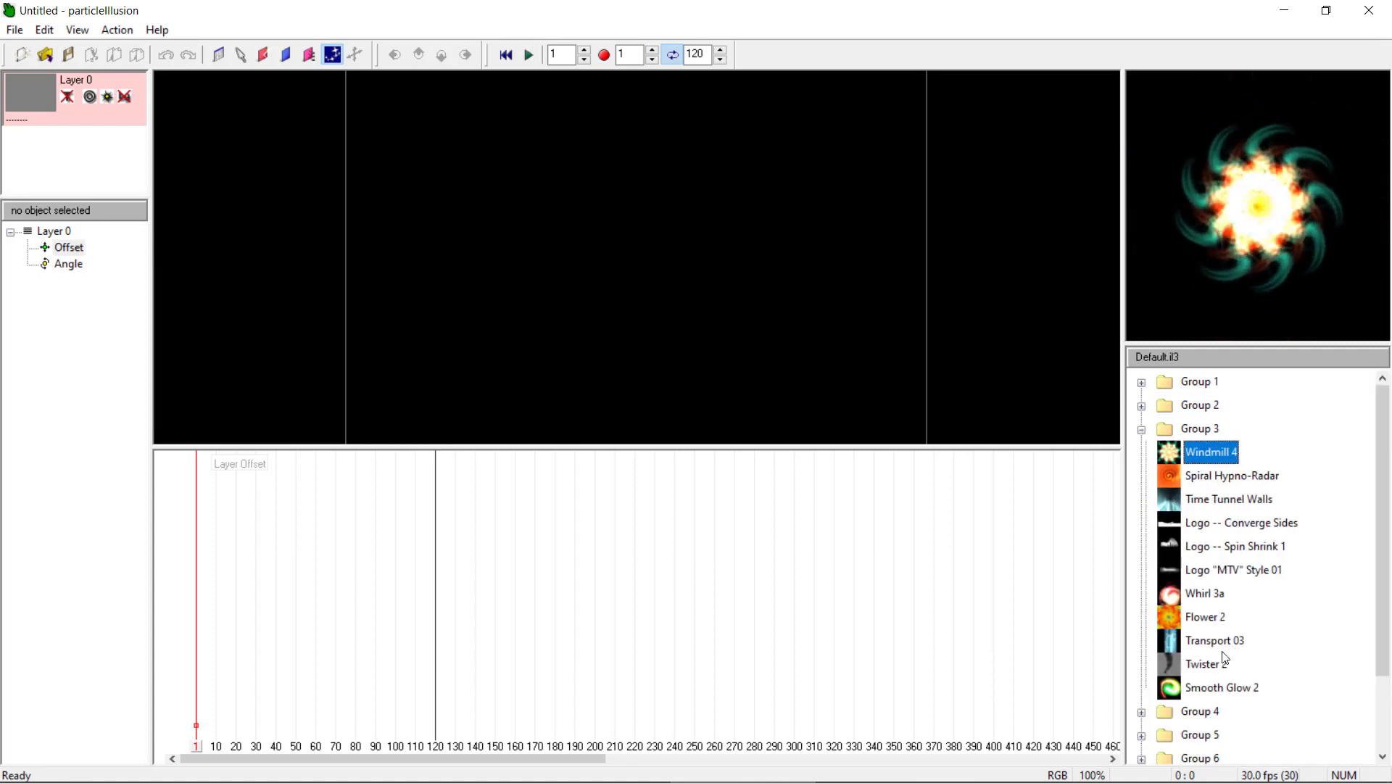
click(1143, 431)
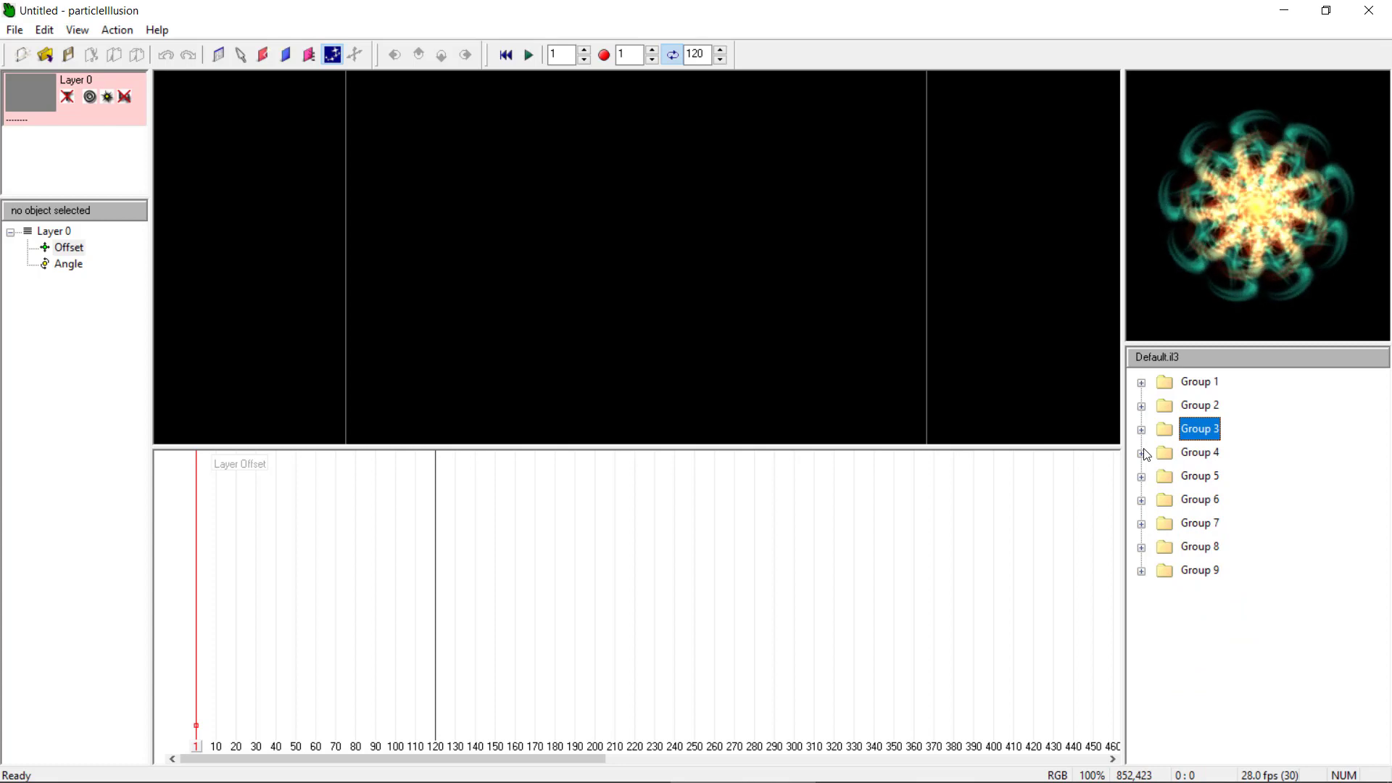
click(1142, 454)
scroll(1208, 636, down, 2)
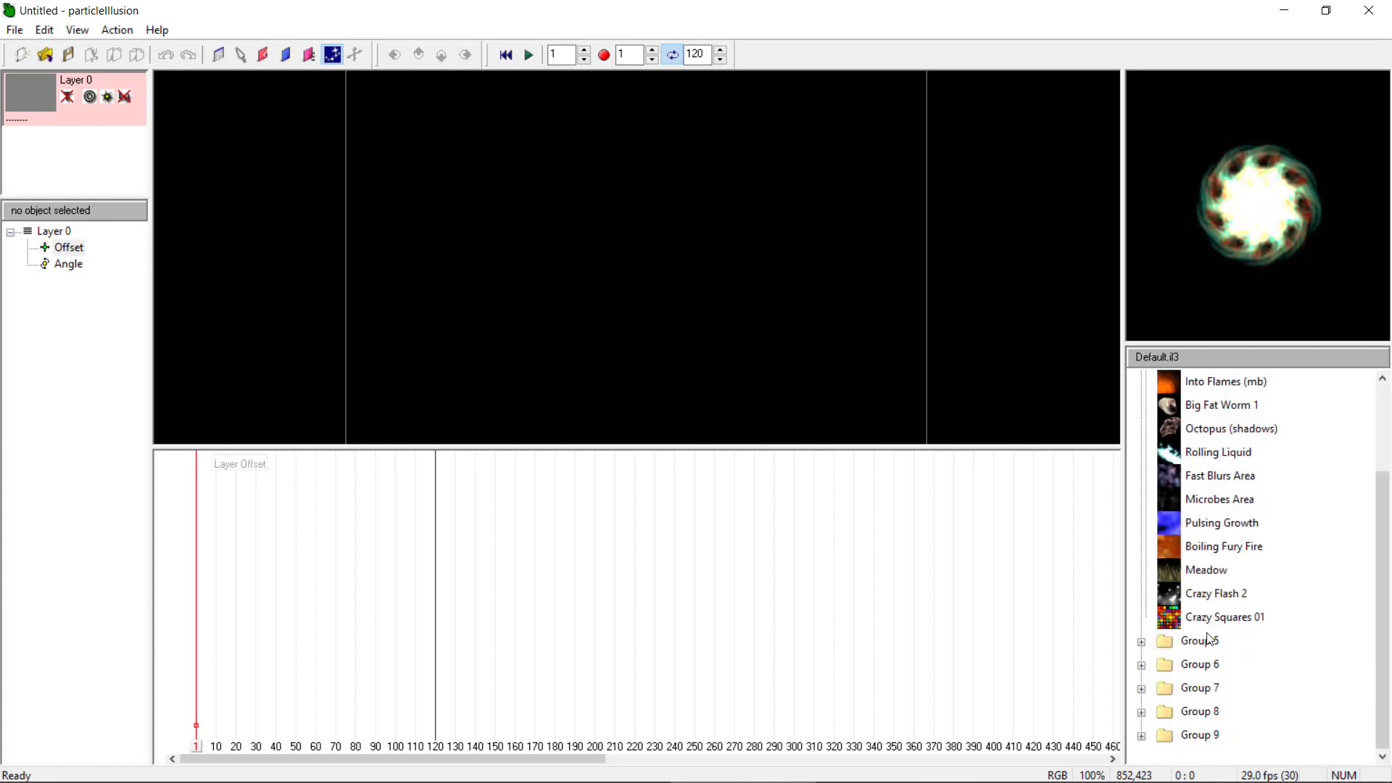
click(1207, 594)
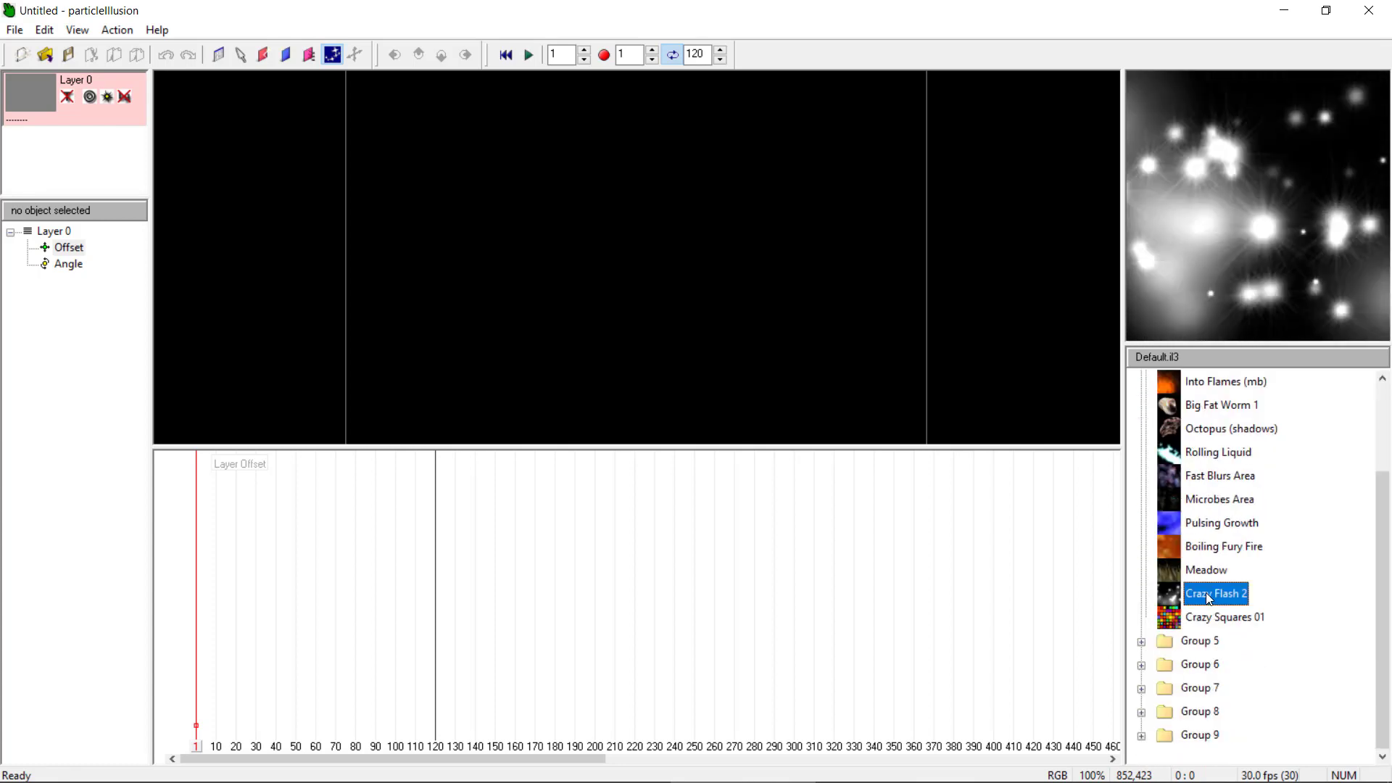
click(1141, 642)
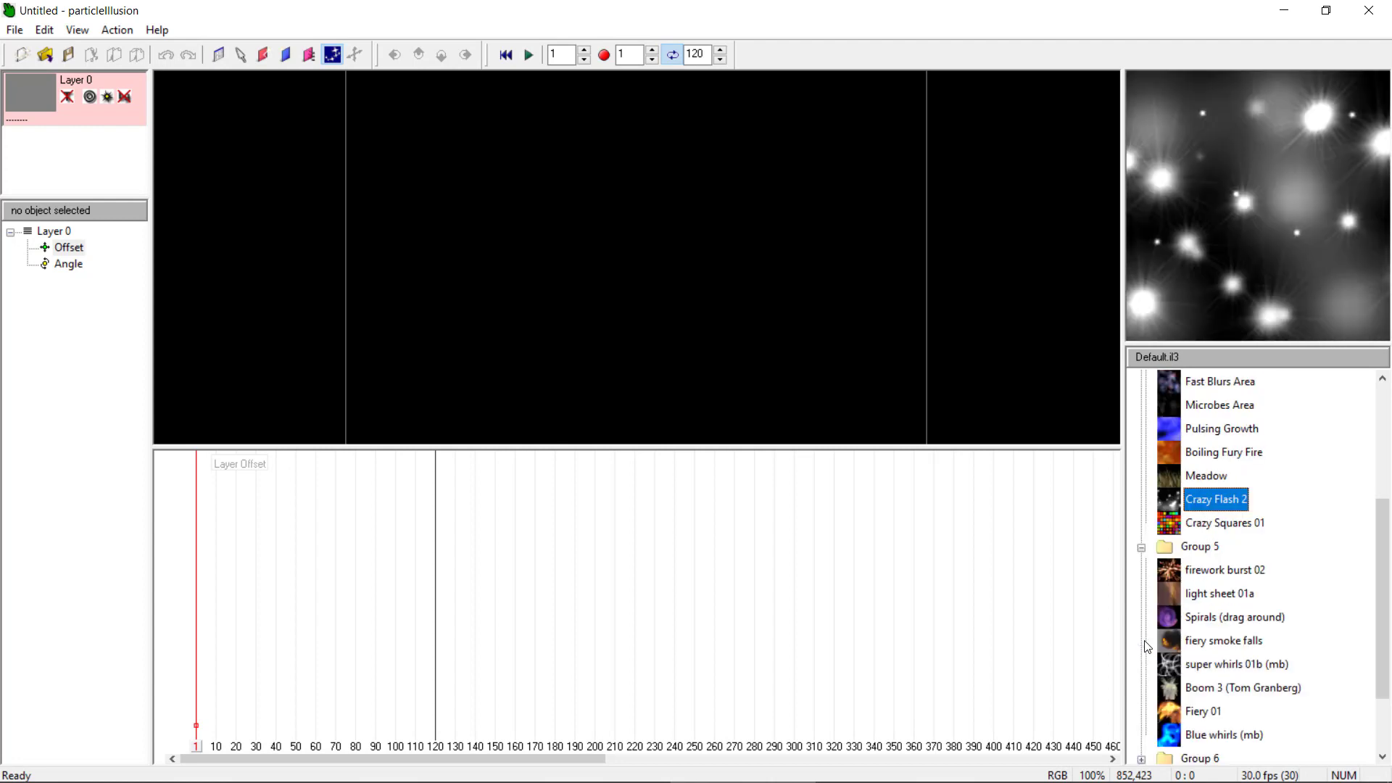
click(1233, 571)
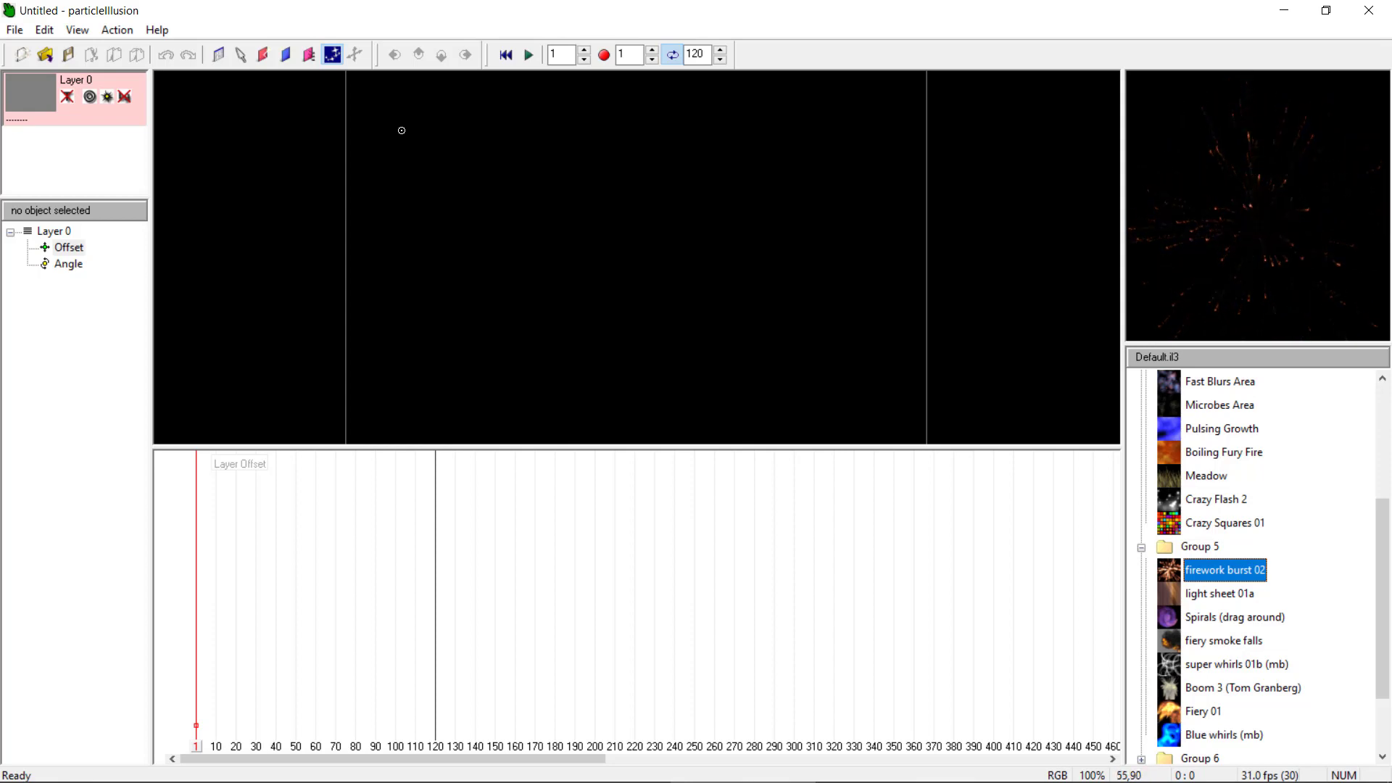
Step: Place a firework burst 02 emitter near the stage's upper left and play it once
click(424, 128)
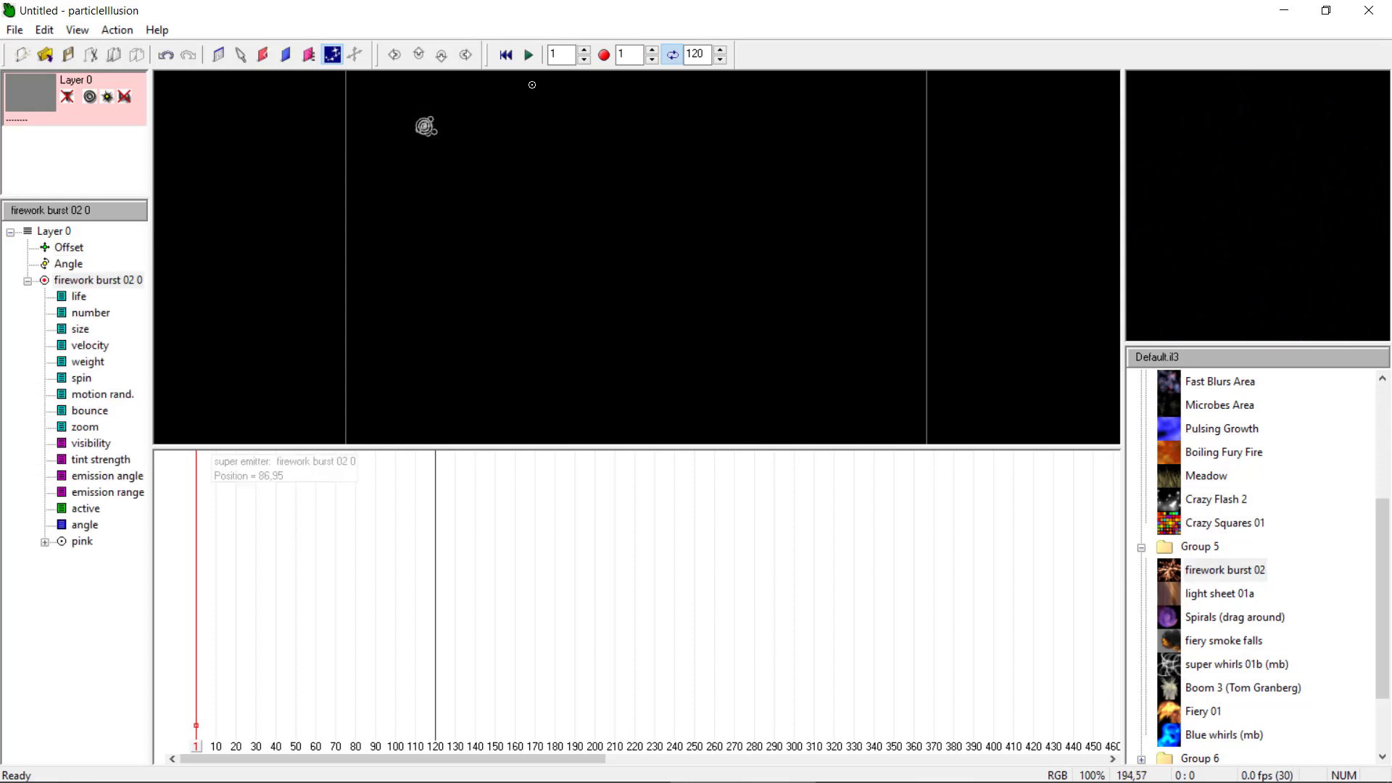
click(528, 56)
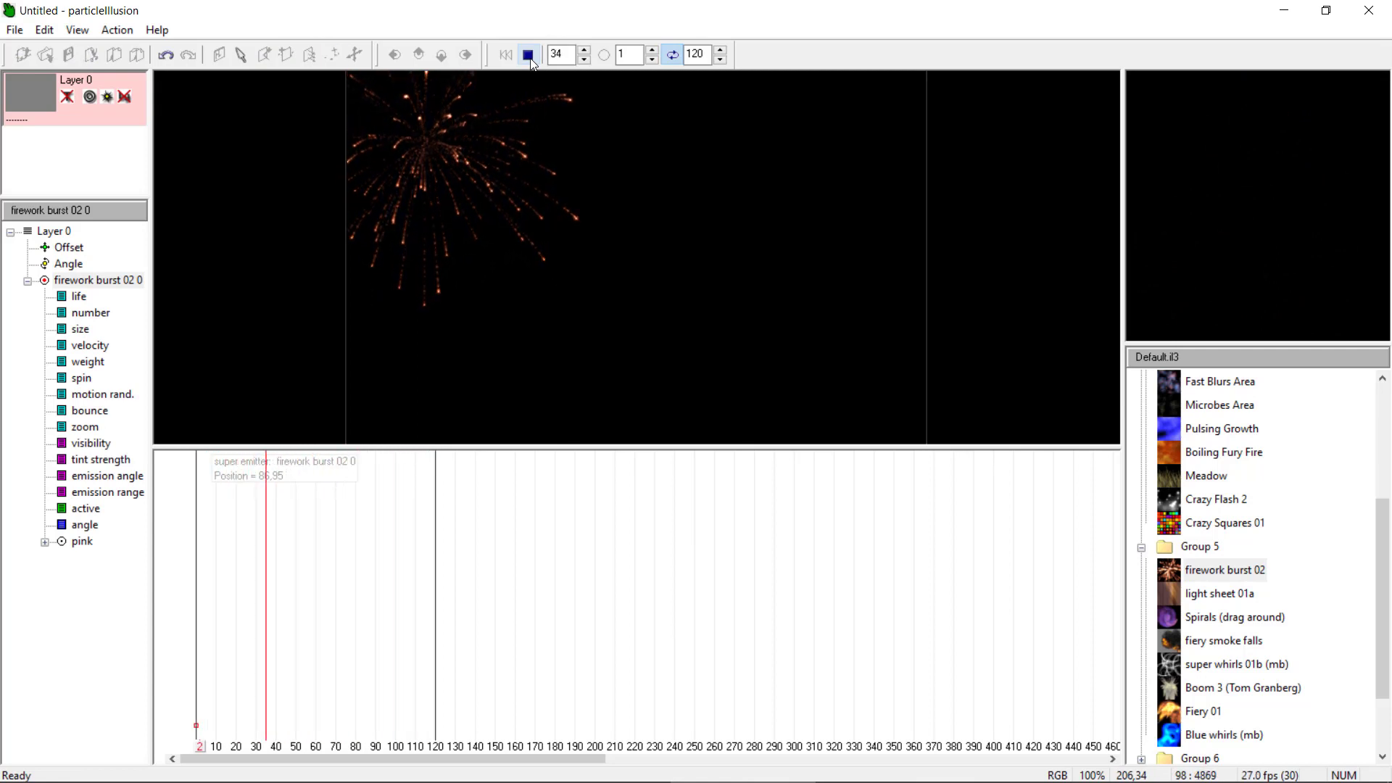
click(529, 61)
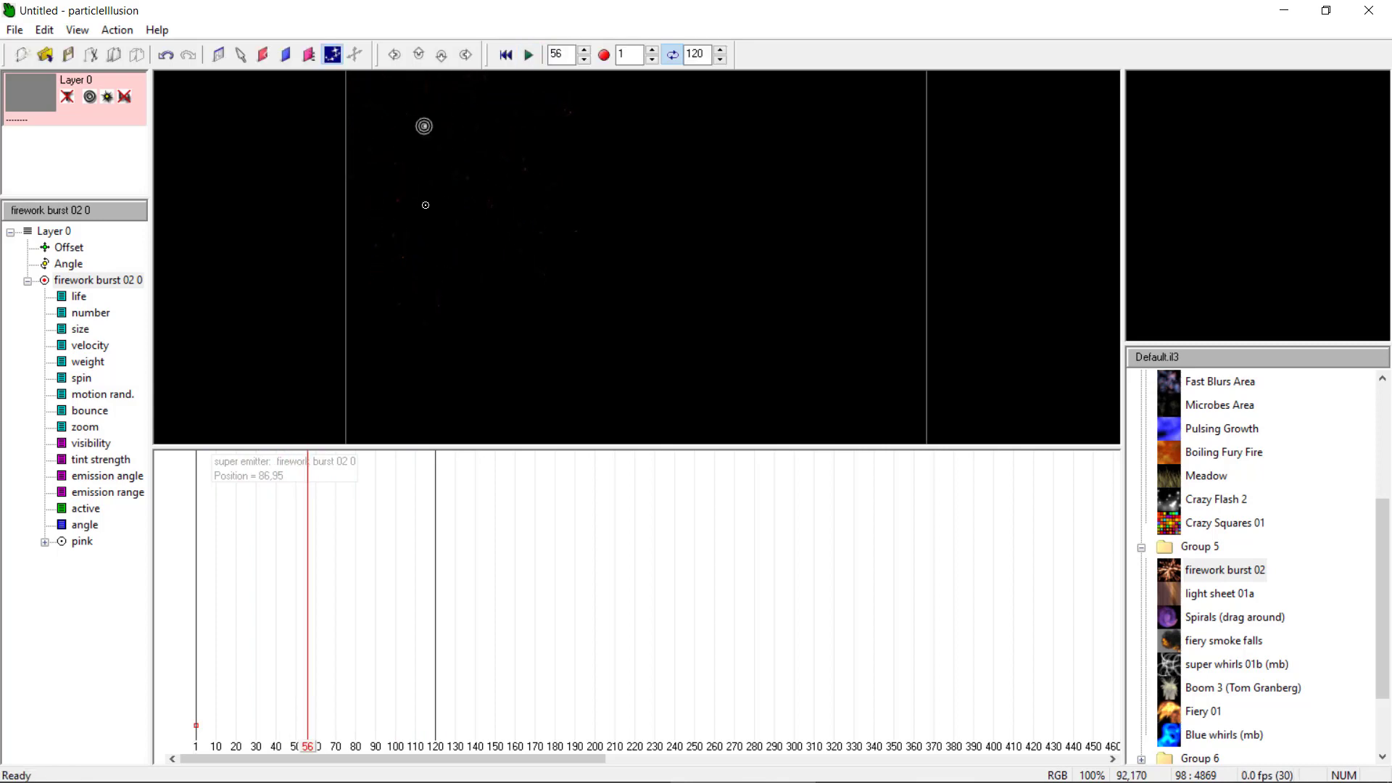
Step: Set the project end frame to 40 and start recording the render
double_click(694, 53)
text(4)
key(Return)
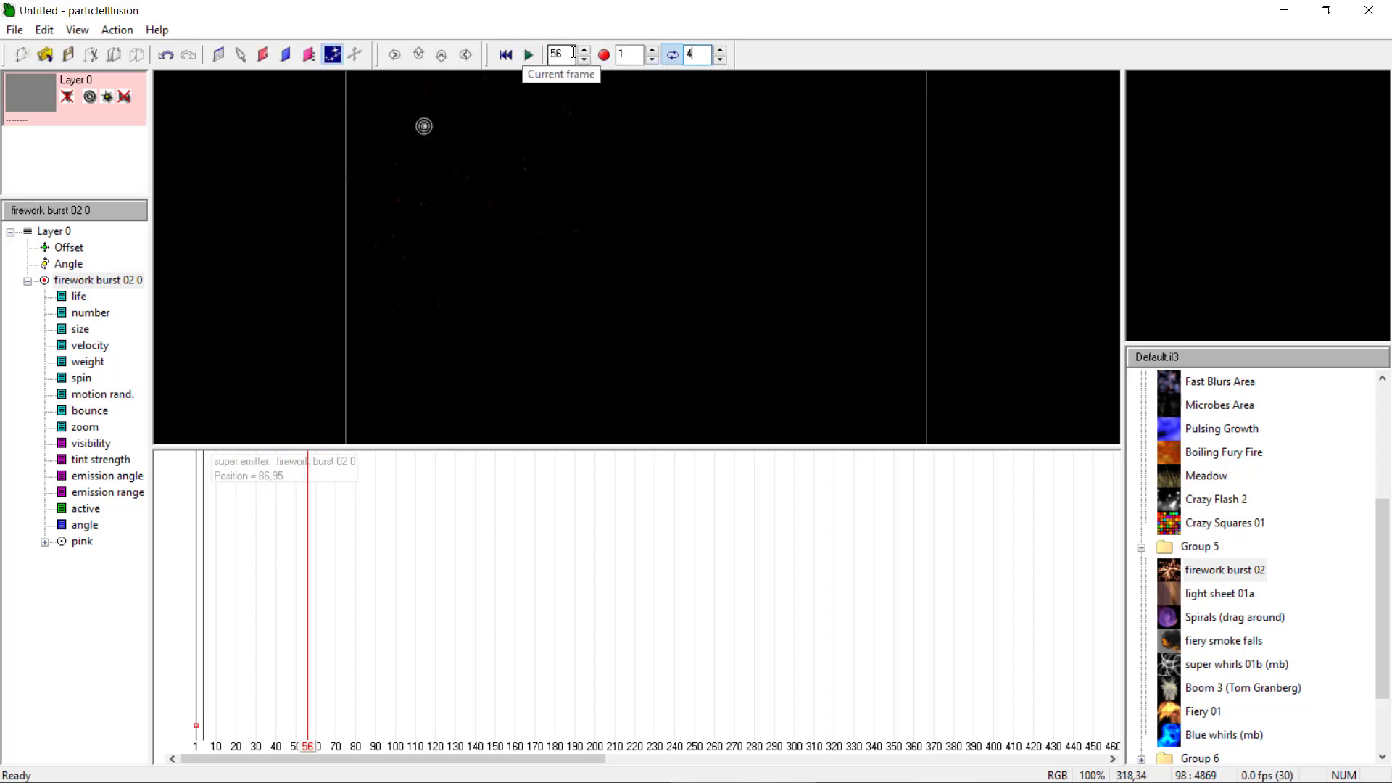
text(0)
click(608, 55)
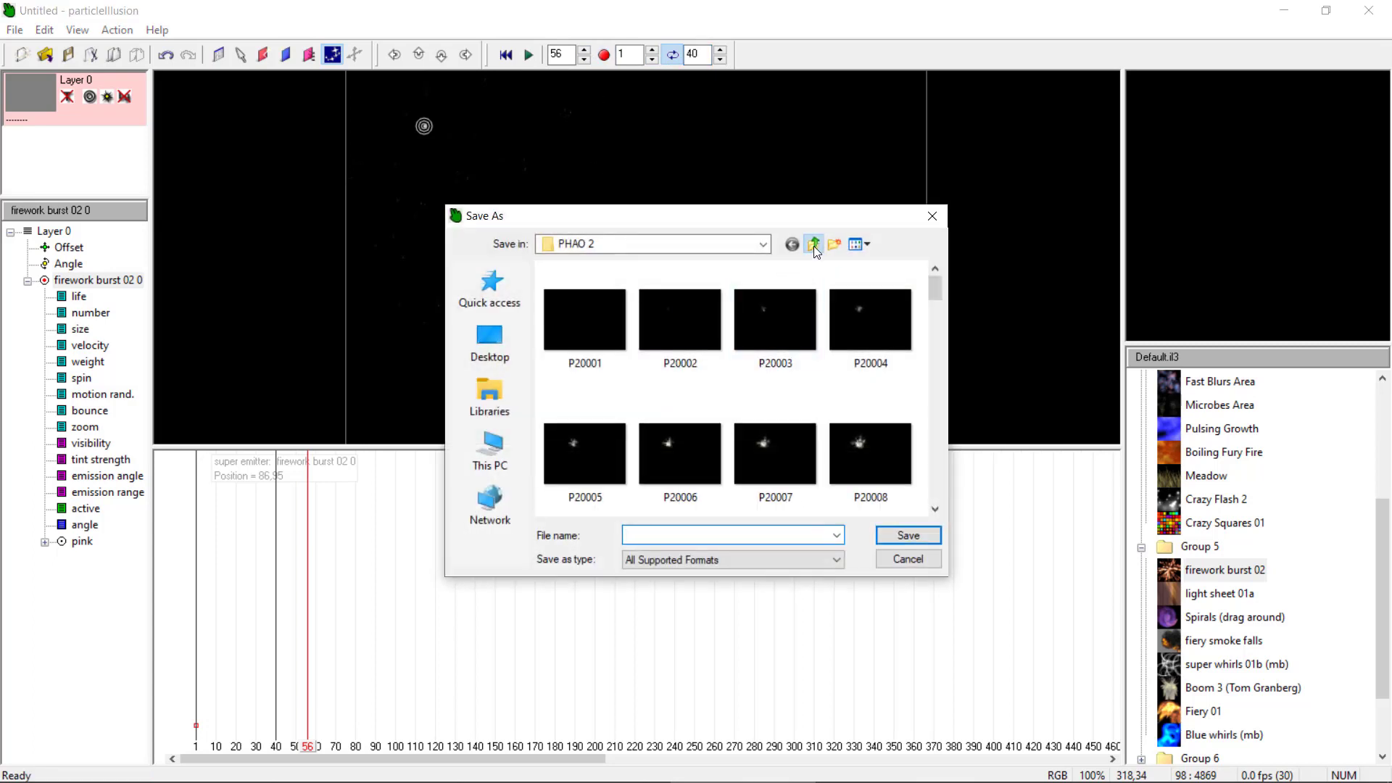
Step: Create a new phao 3 folder inside BUOI 4 and open it
click(814, 246)
click(833, 245)
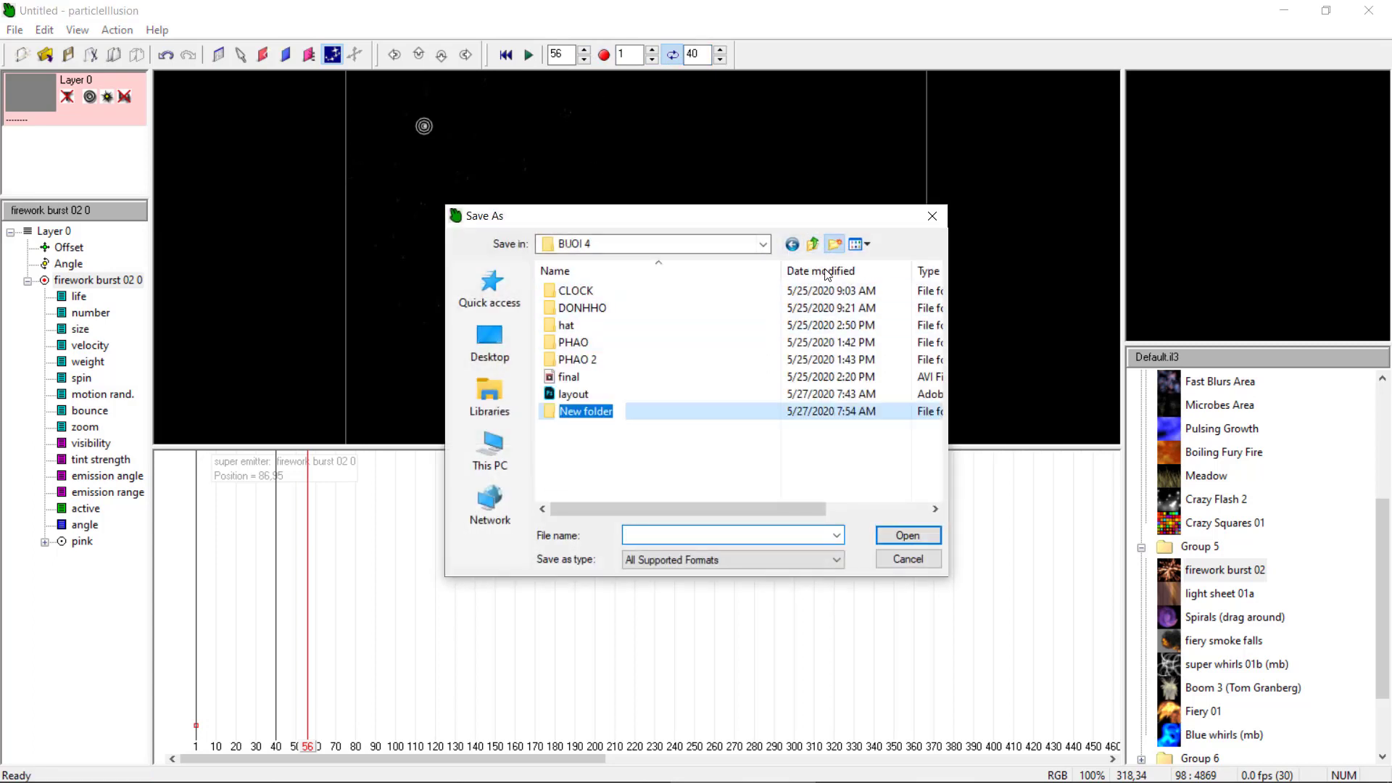
text(phao 3)
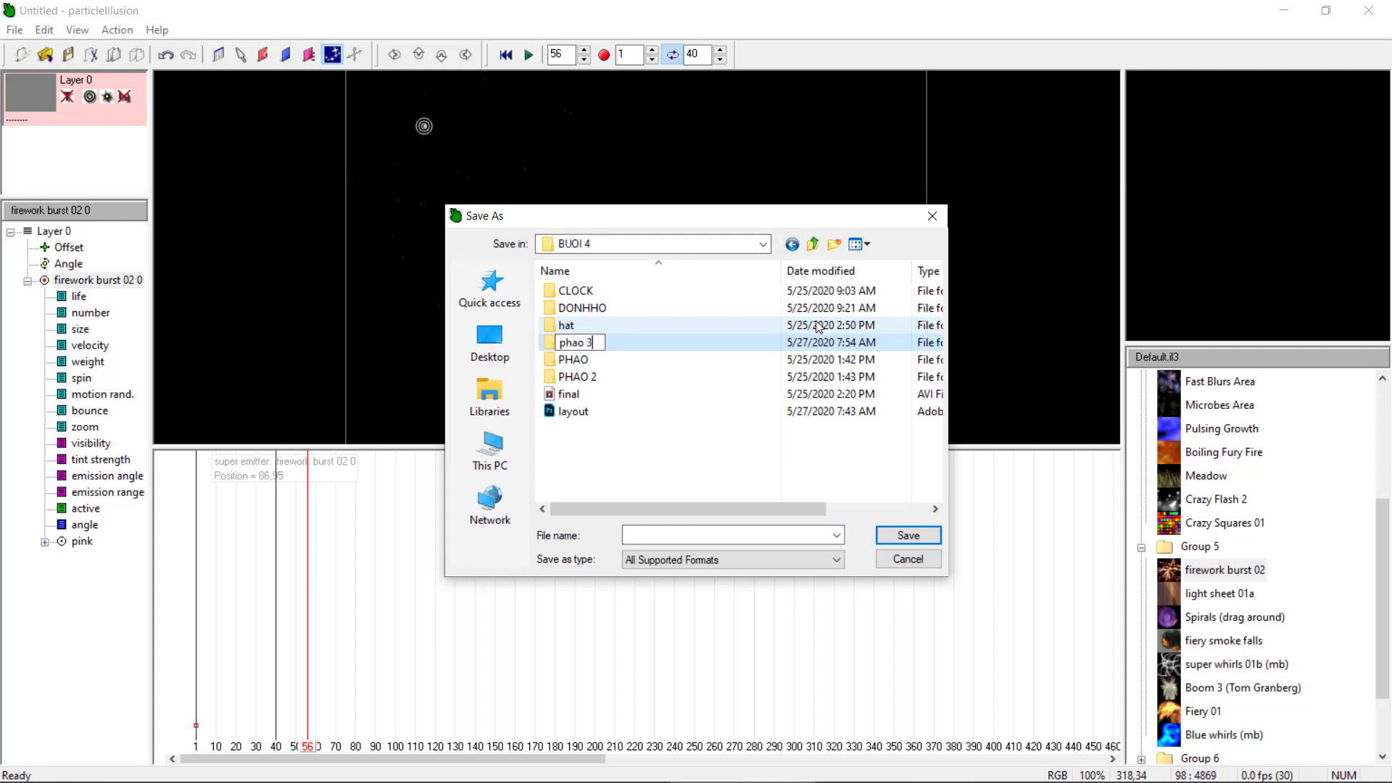
key(Return)
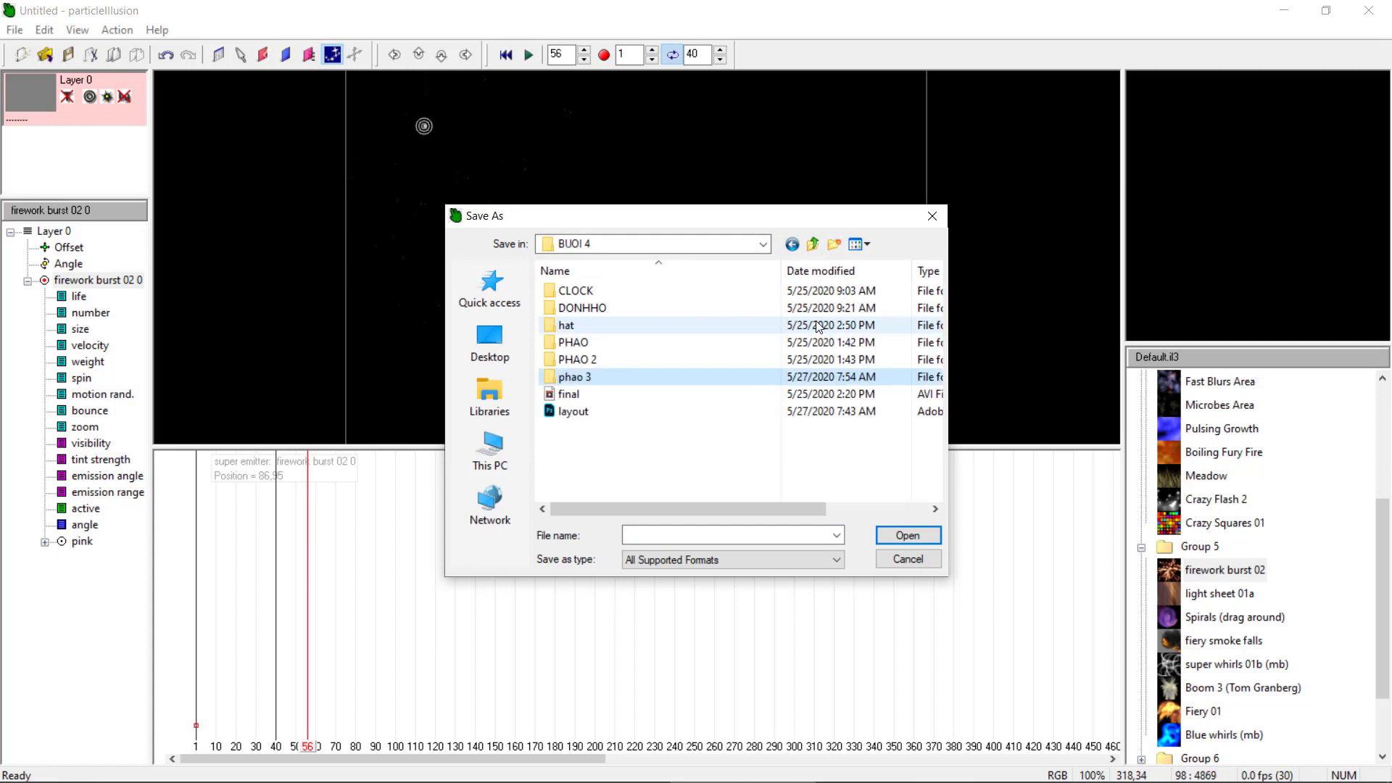
click(569, 394)
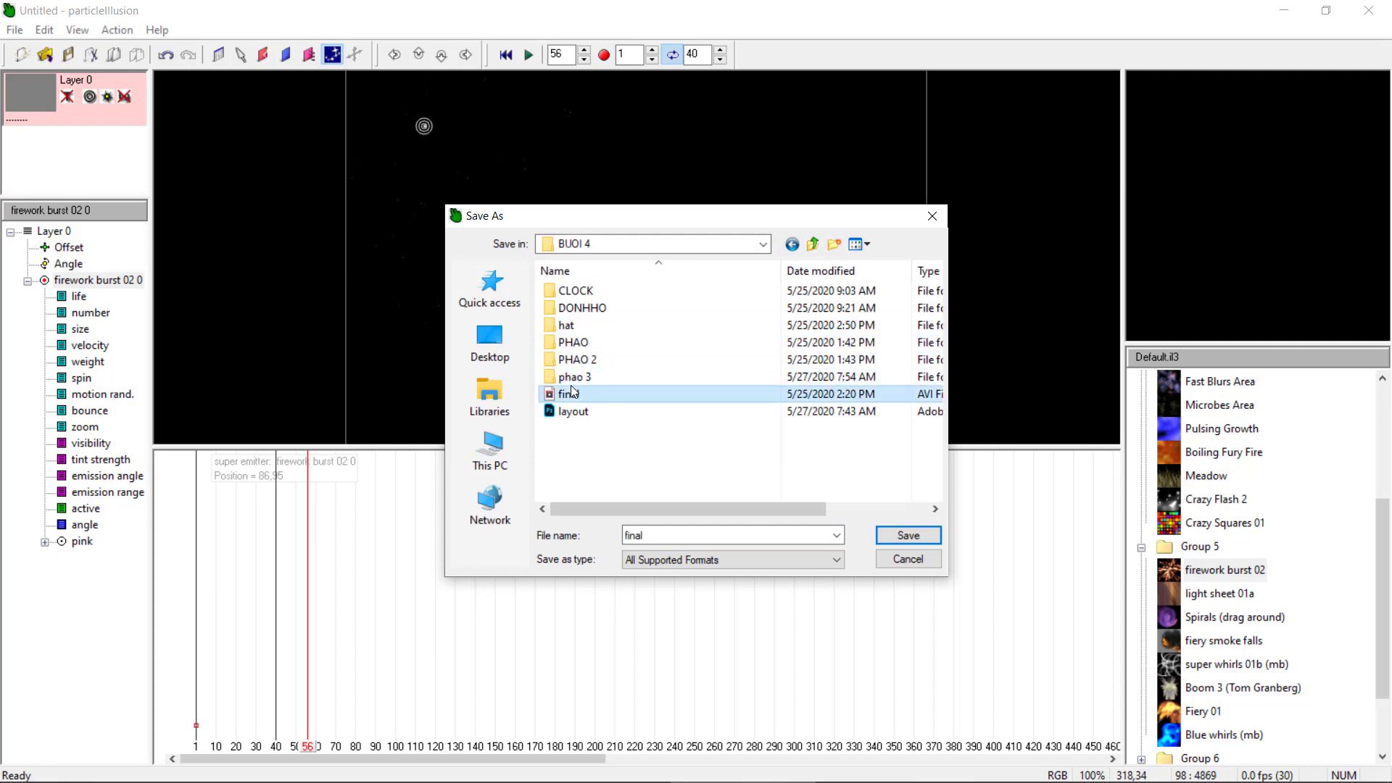
double_click(575, 377)
Step: Save the render as final in PNG format and start rendering frames 1–40
click(652, 568)
click(655, 577)
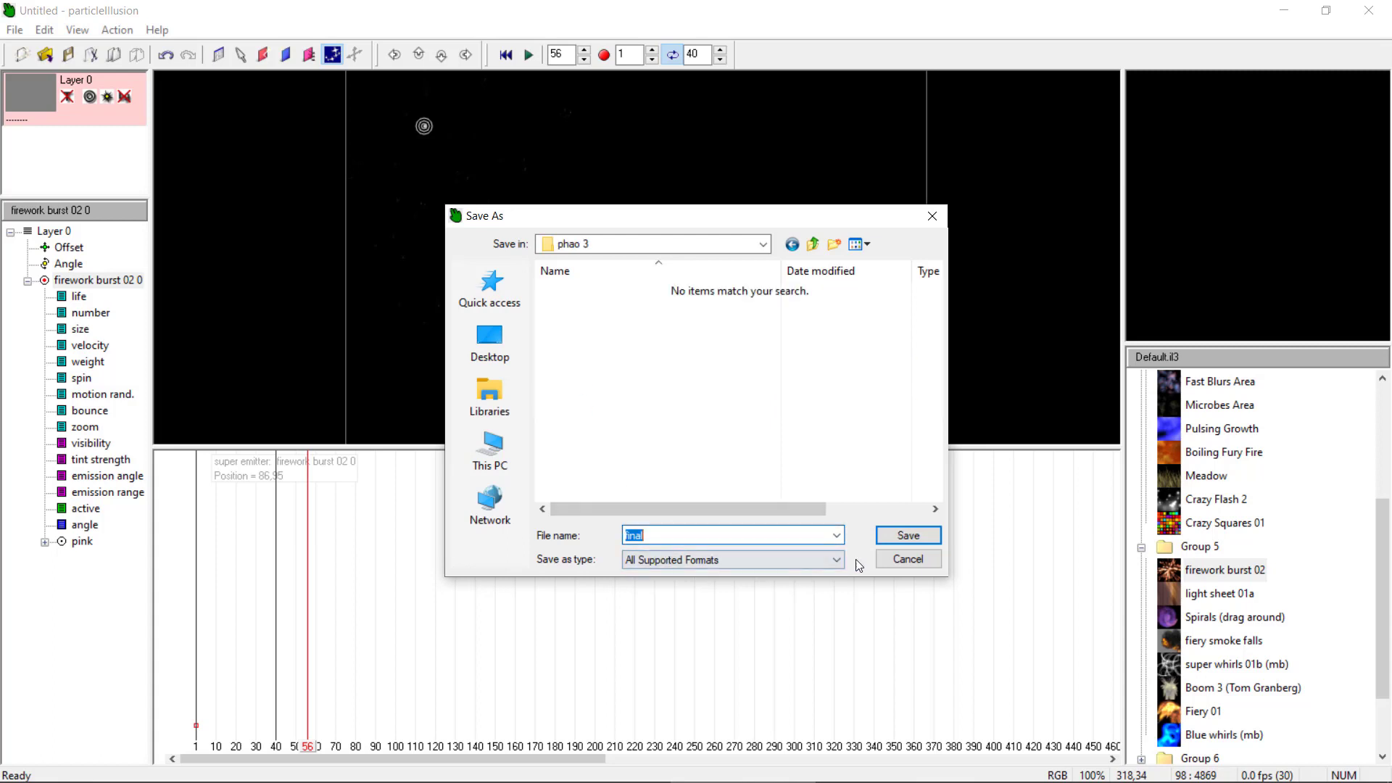
click(752, 568)
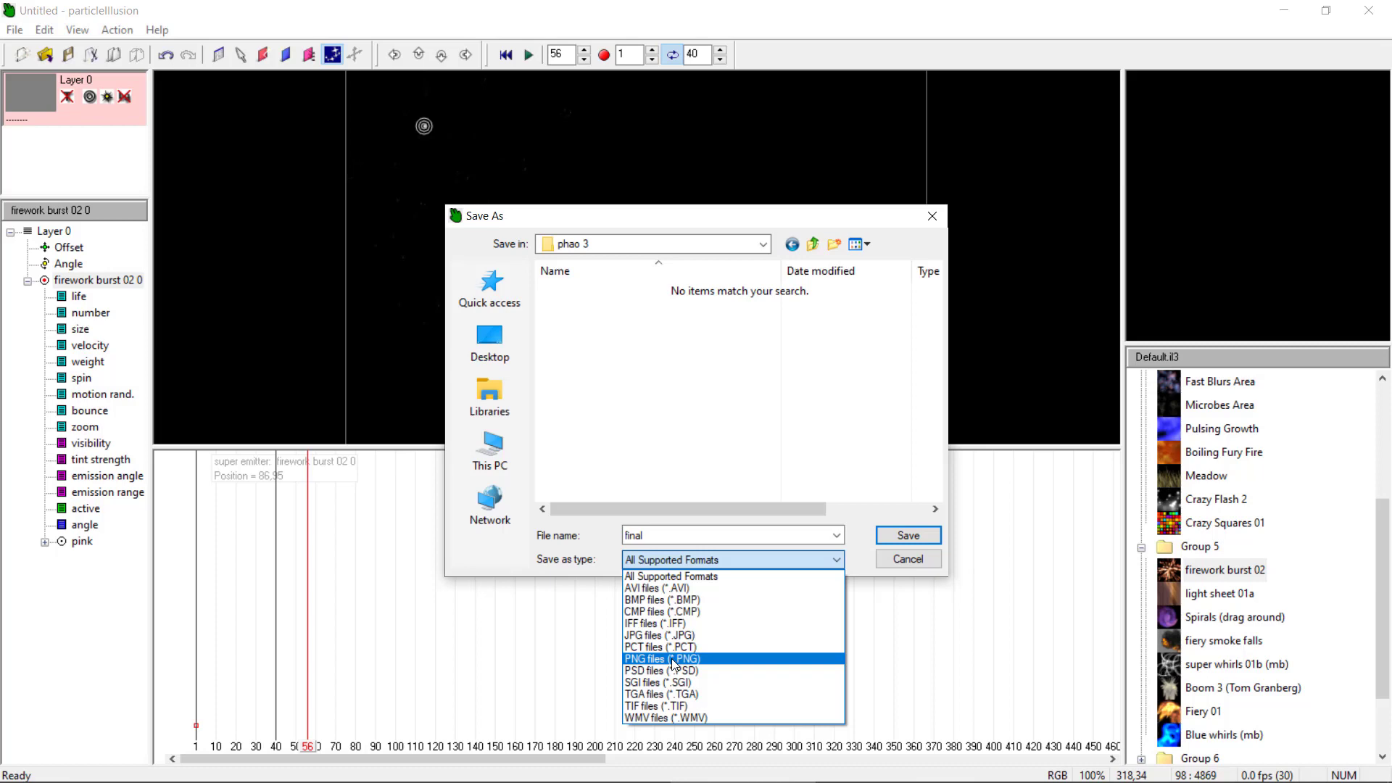
click(673, 658)
click(907, 535)
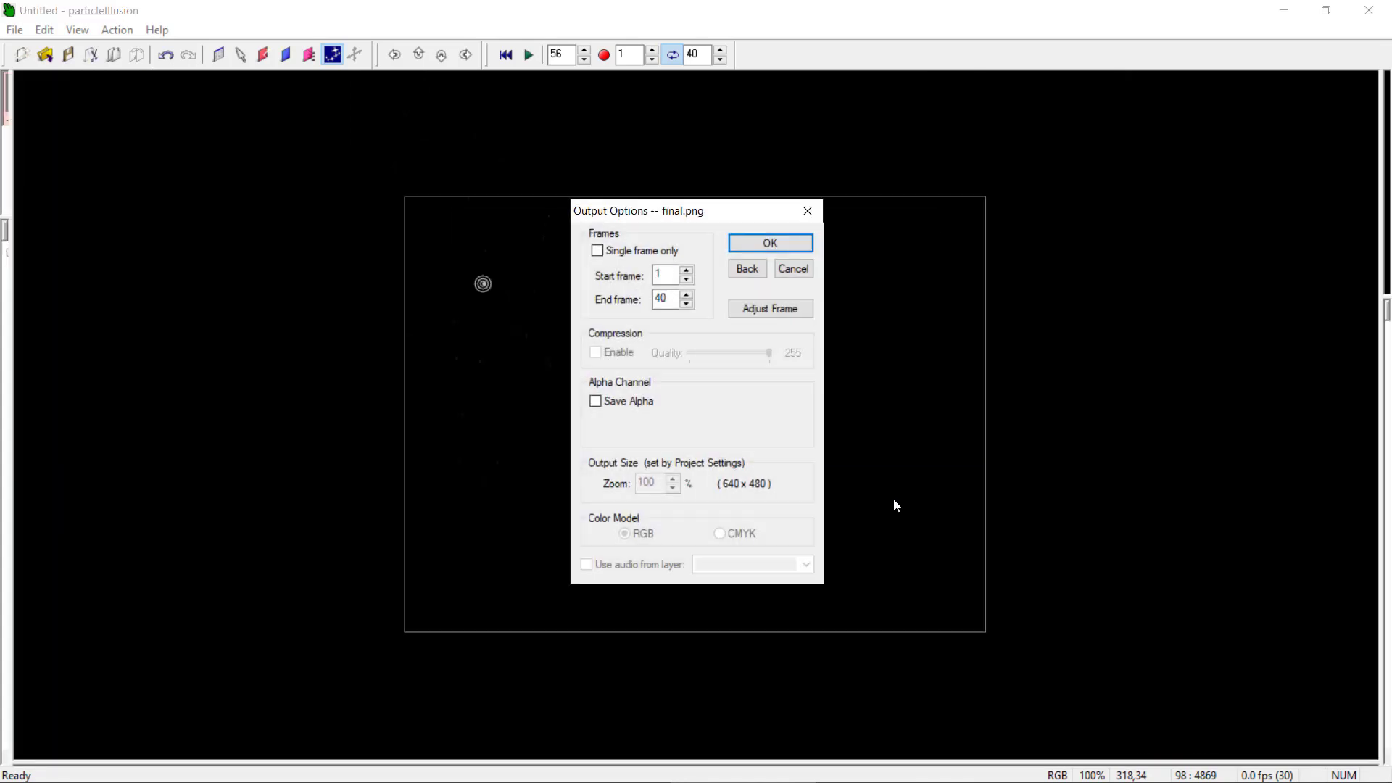
click(785, 245)
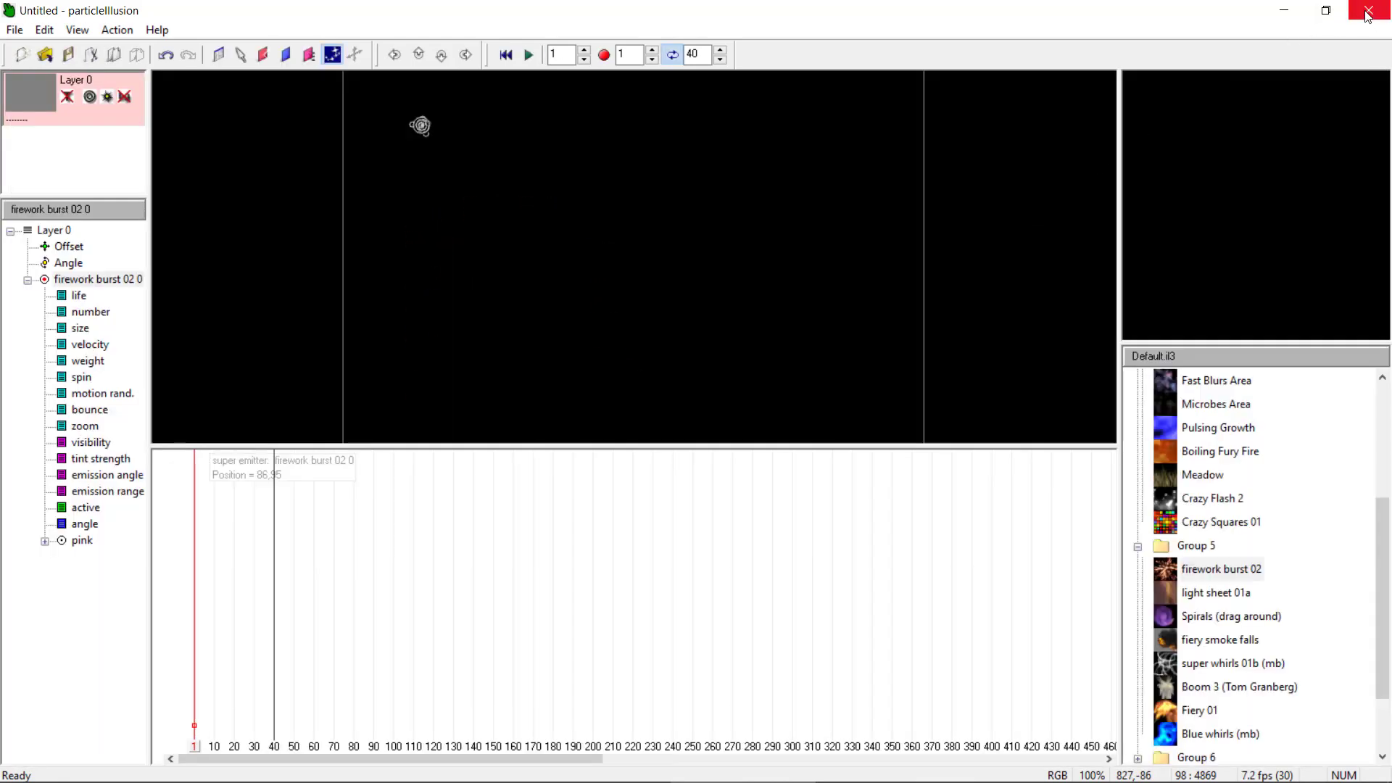
Step: Close particleIllusion without saving the project and show the desktop
click(1367, 13)
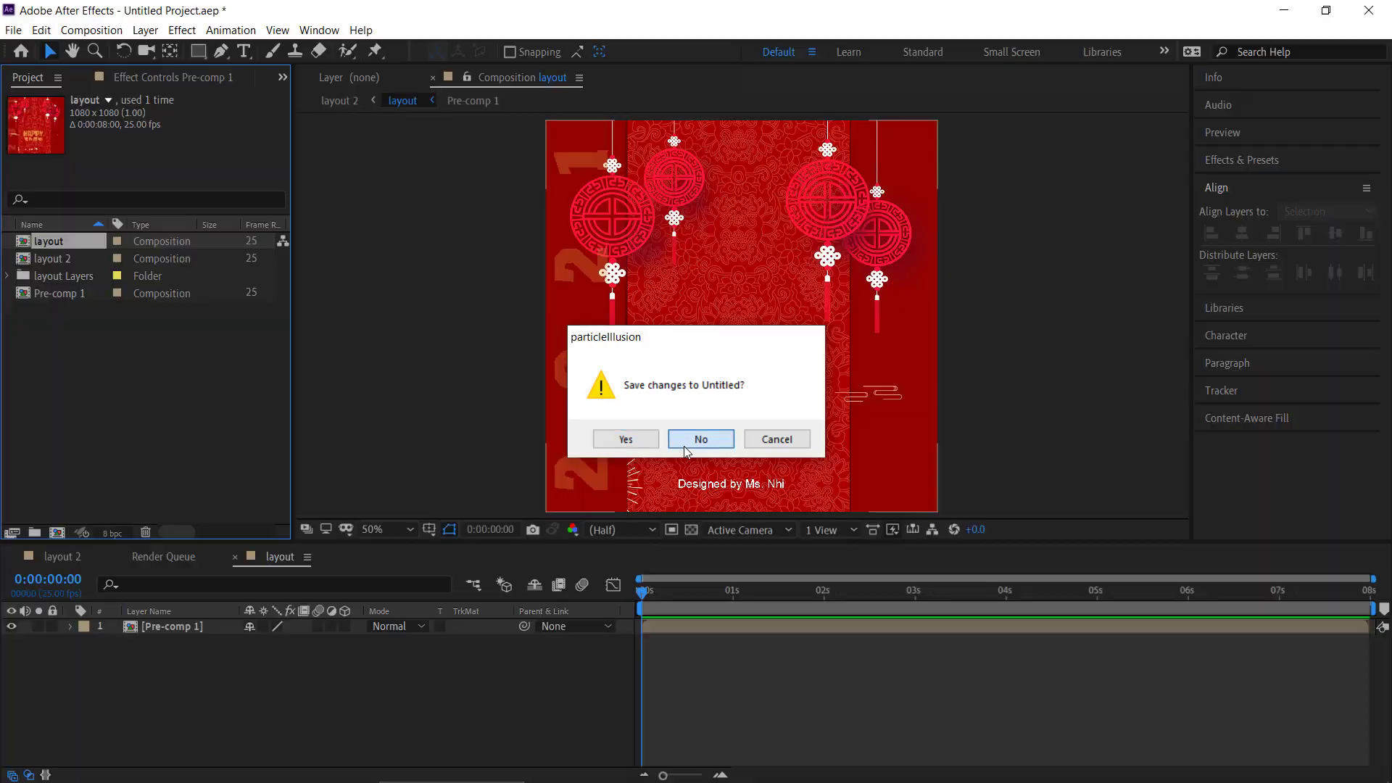
click(700, 439)
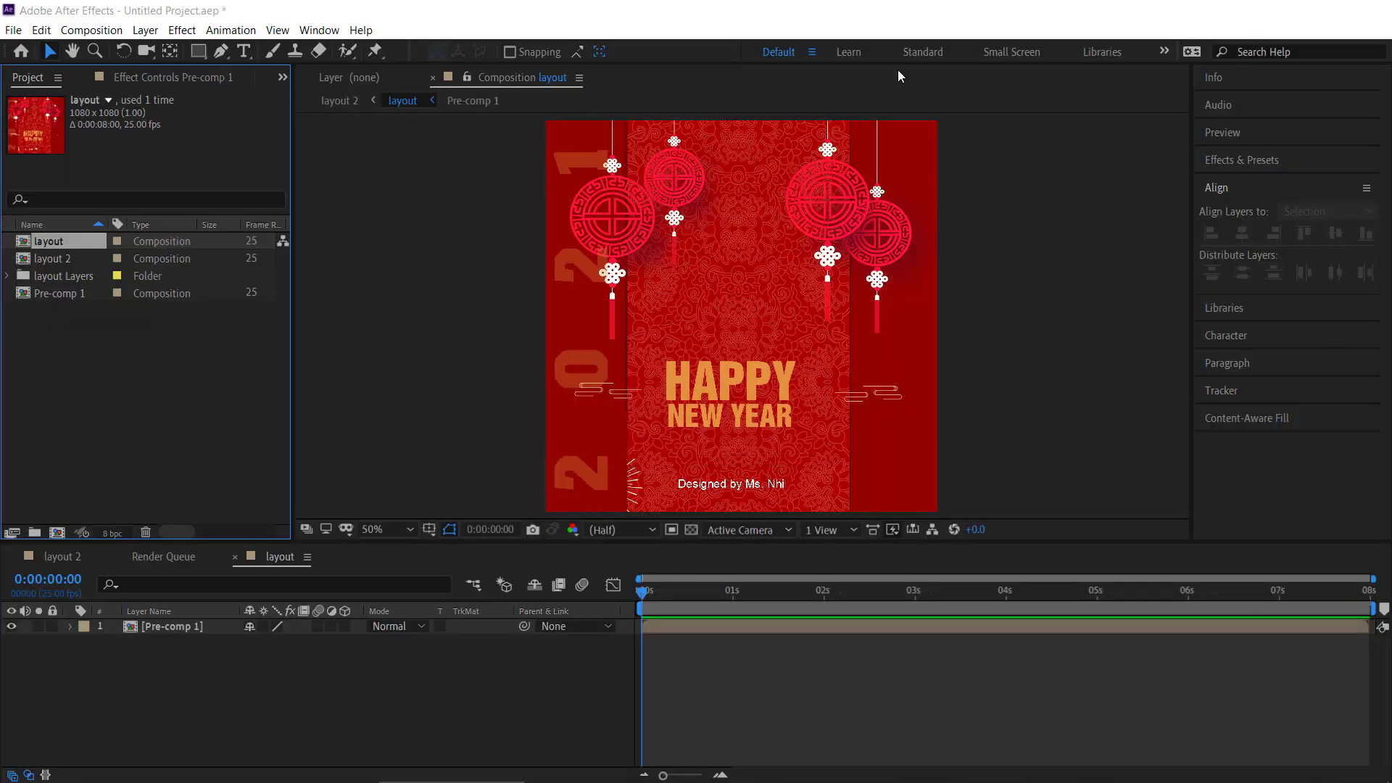
key(super+d)
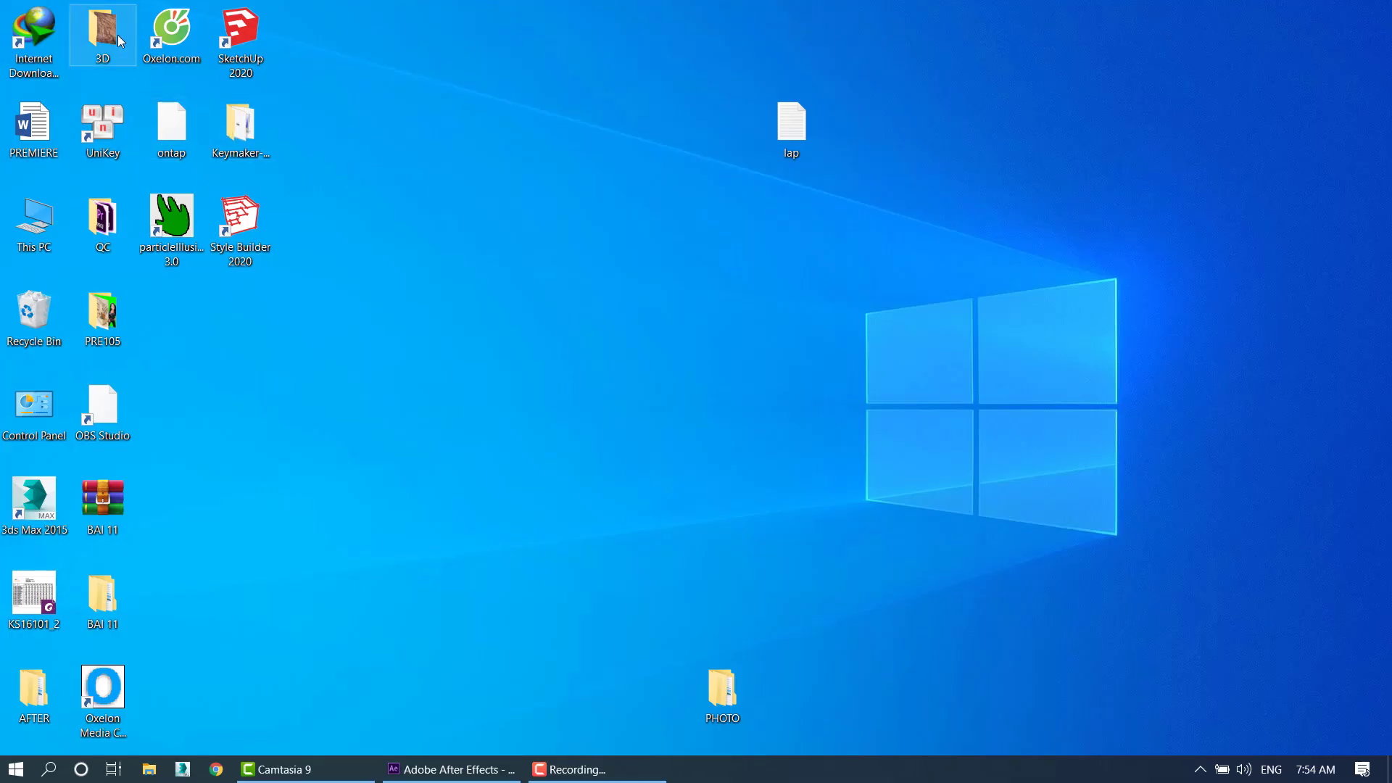
Step: Check the 40 frames in AFTER > BUOI 4 > phao 3, then return to After Effects
double_click(42, 689)
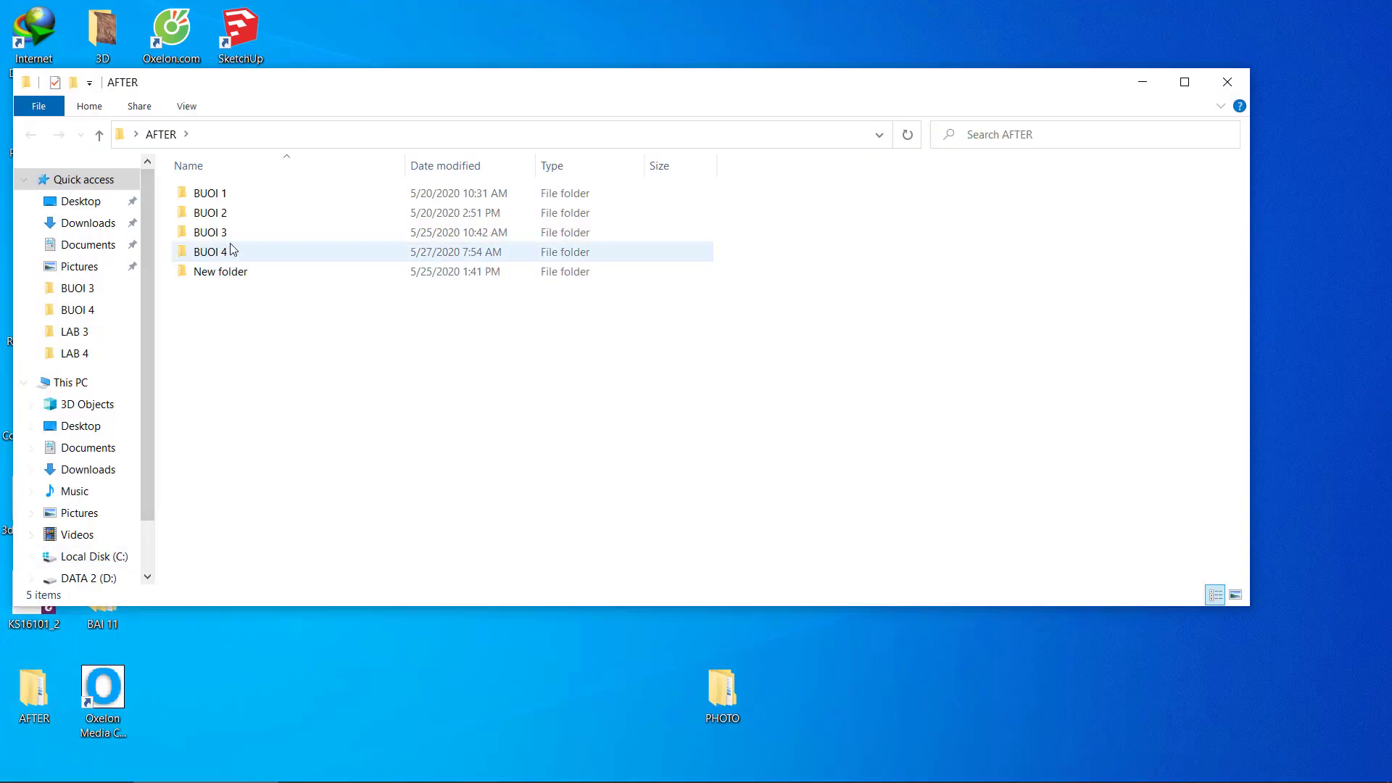
double_click(207, 252)
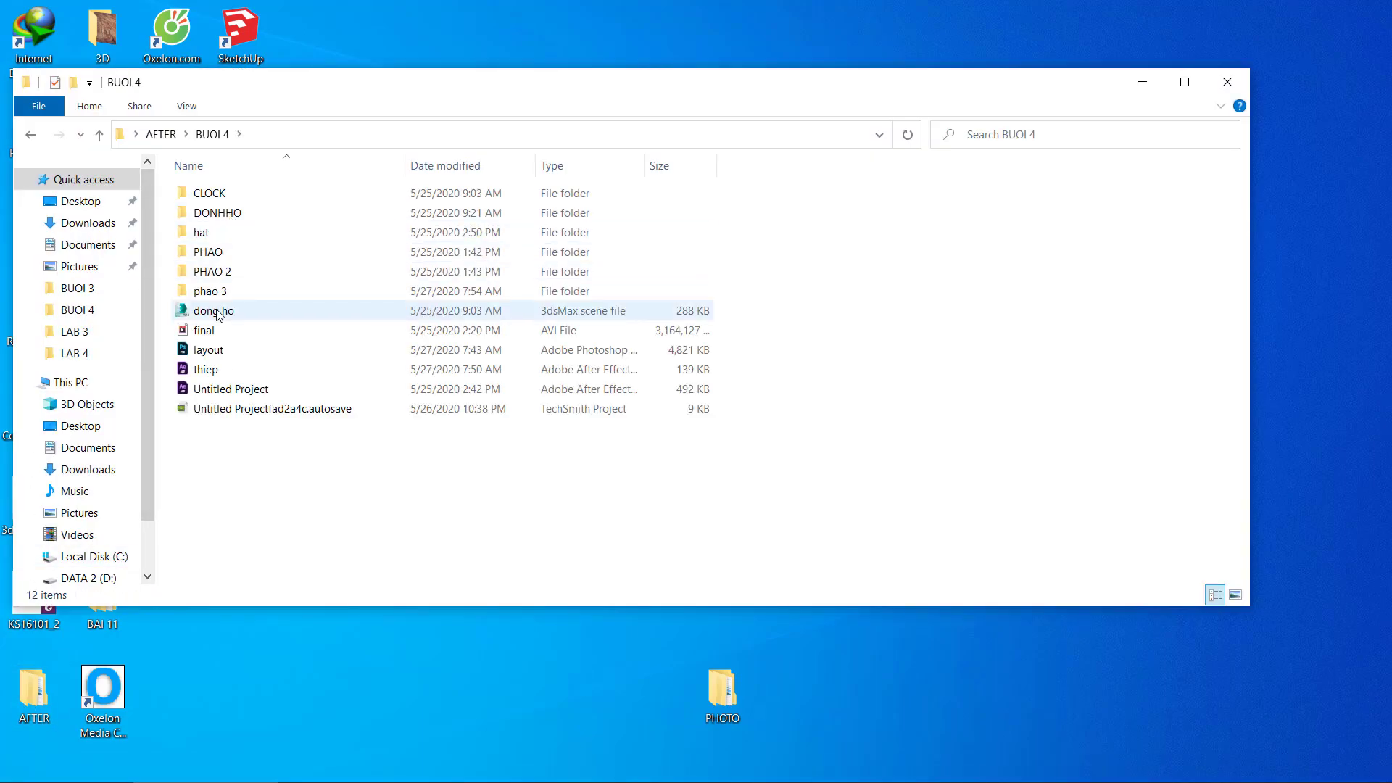
double_click(214, 290)
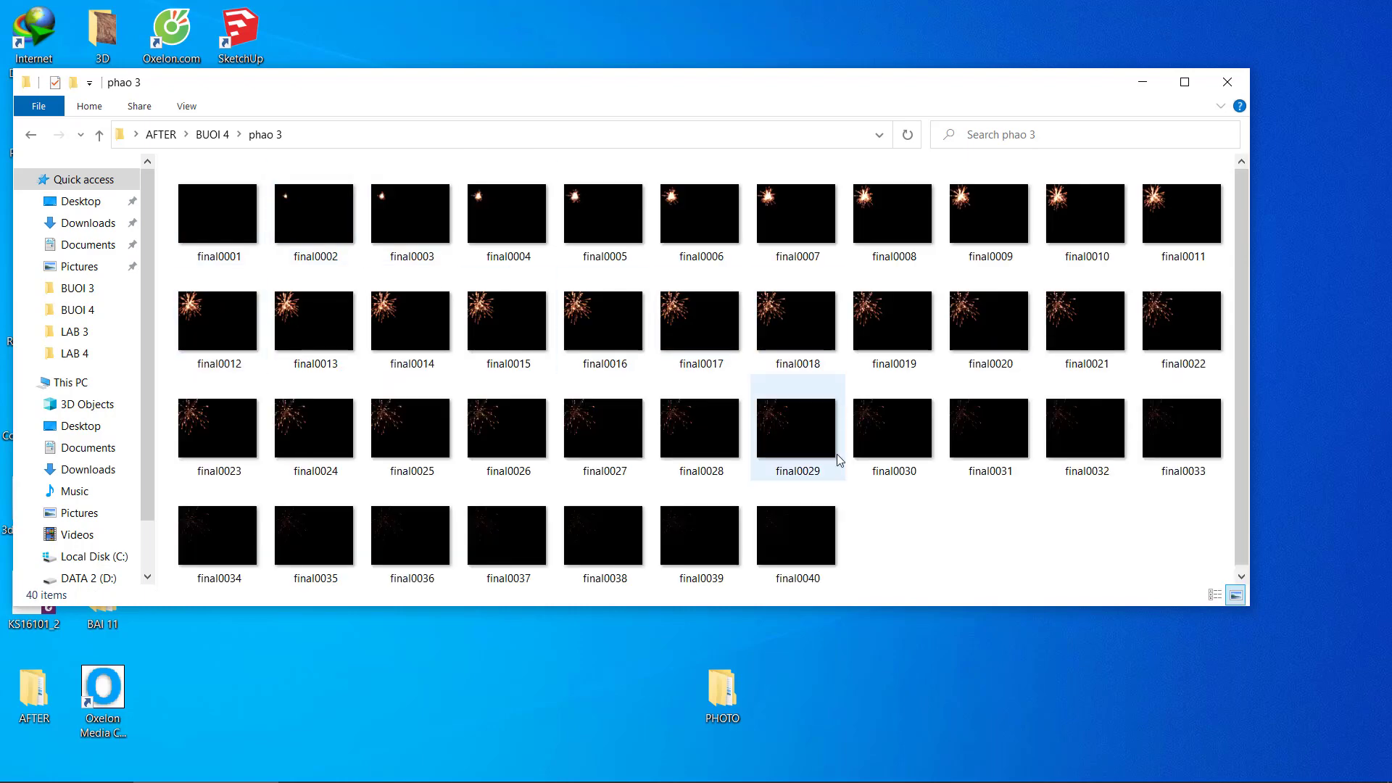
click(1227, 81)
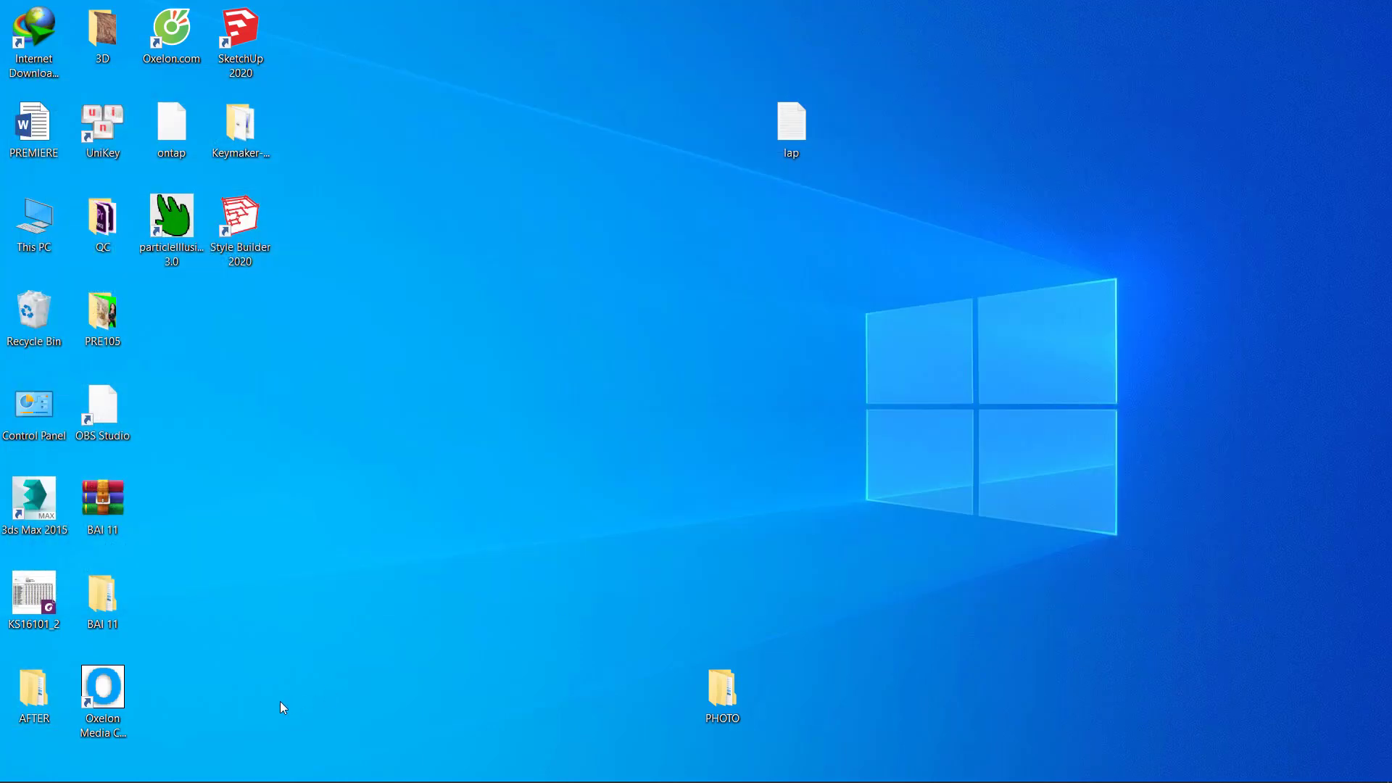
key(alt+Tab)
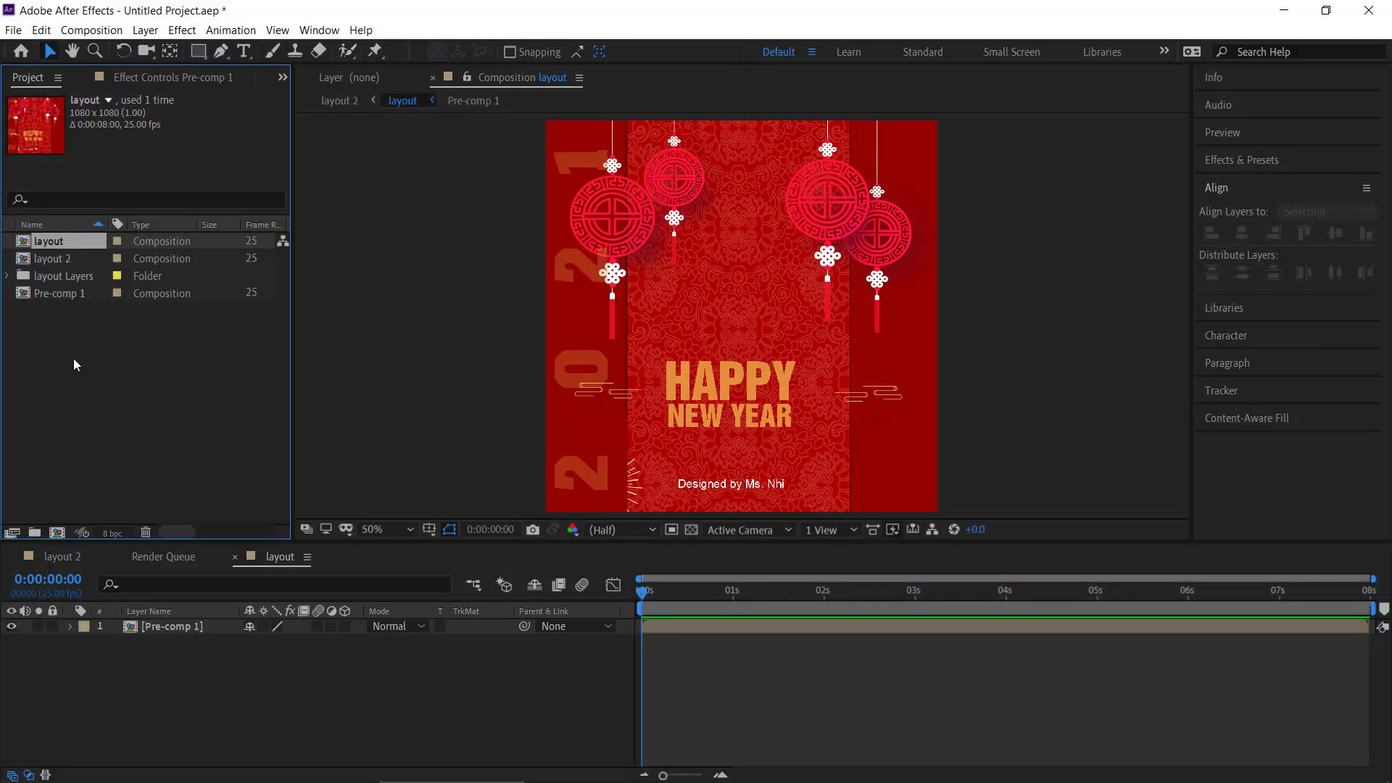
Step: Import final0001 from phao 3 as a PNG Sequence footage
double_click(73, 356)
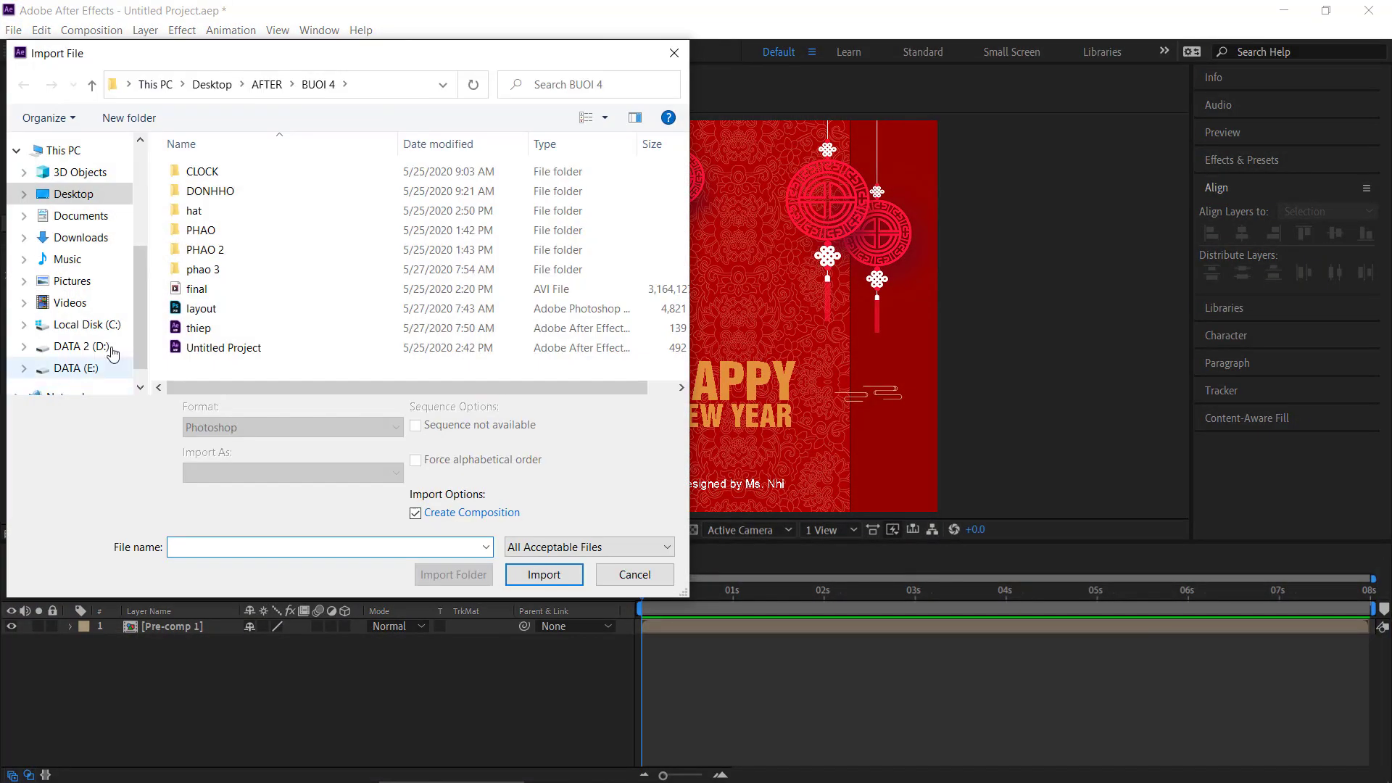
double_click(201, 269)
click(190, 190)
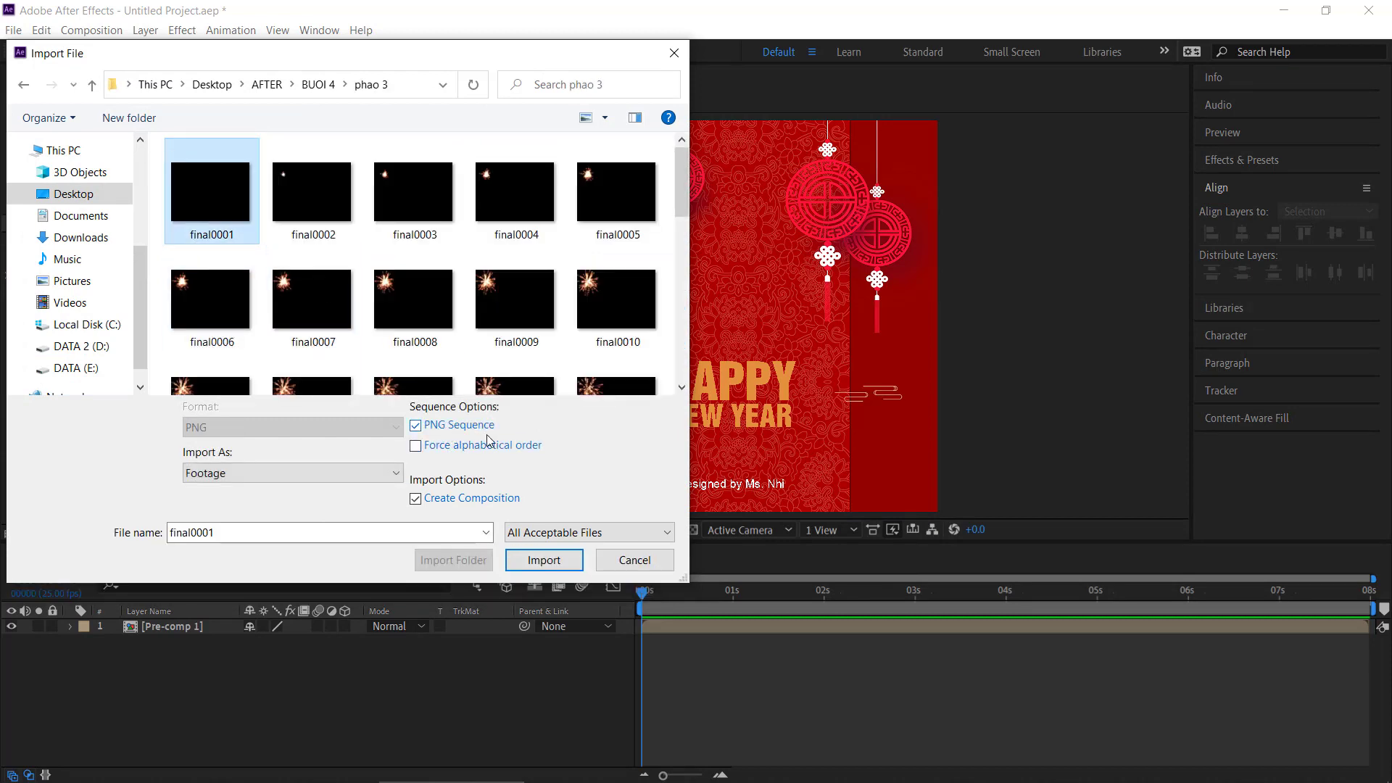
click(298, 472)
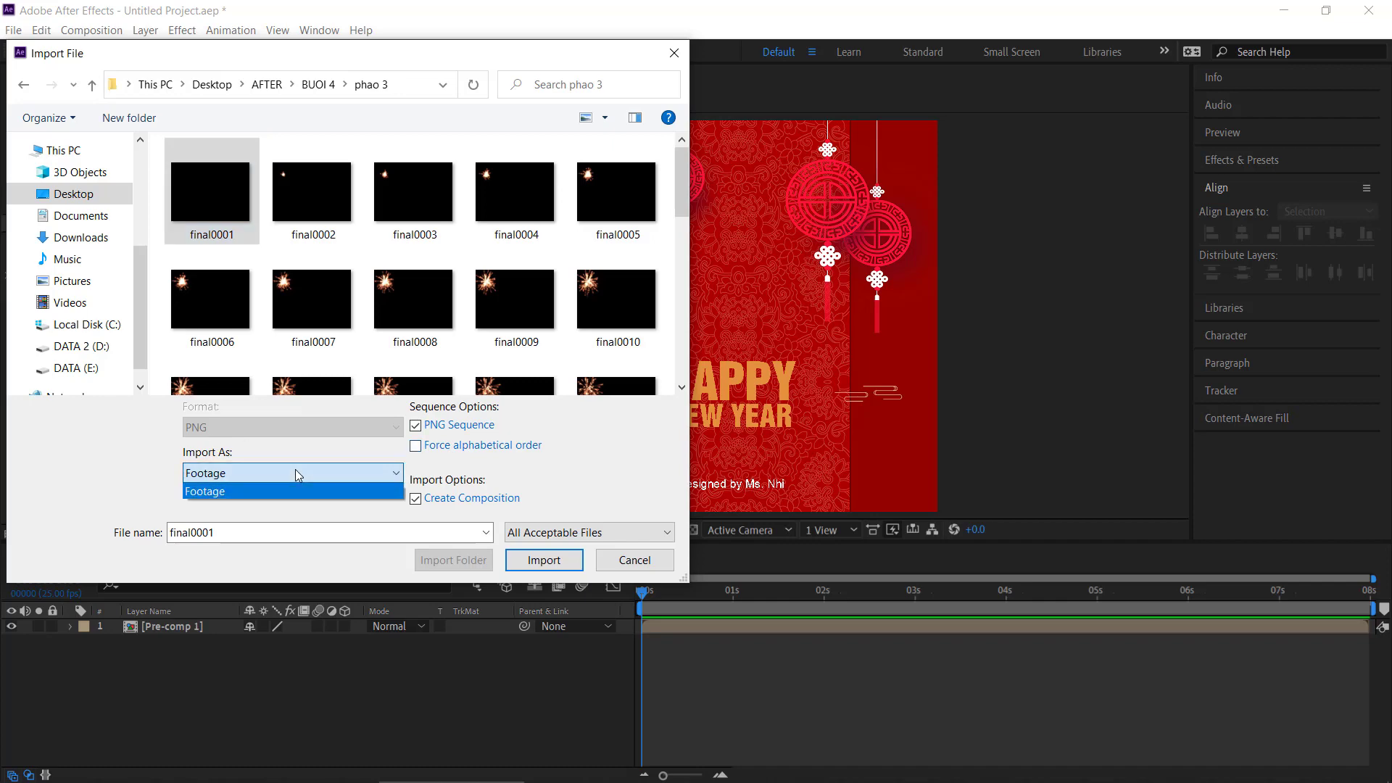
click(341, 488)
click(519, 553)
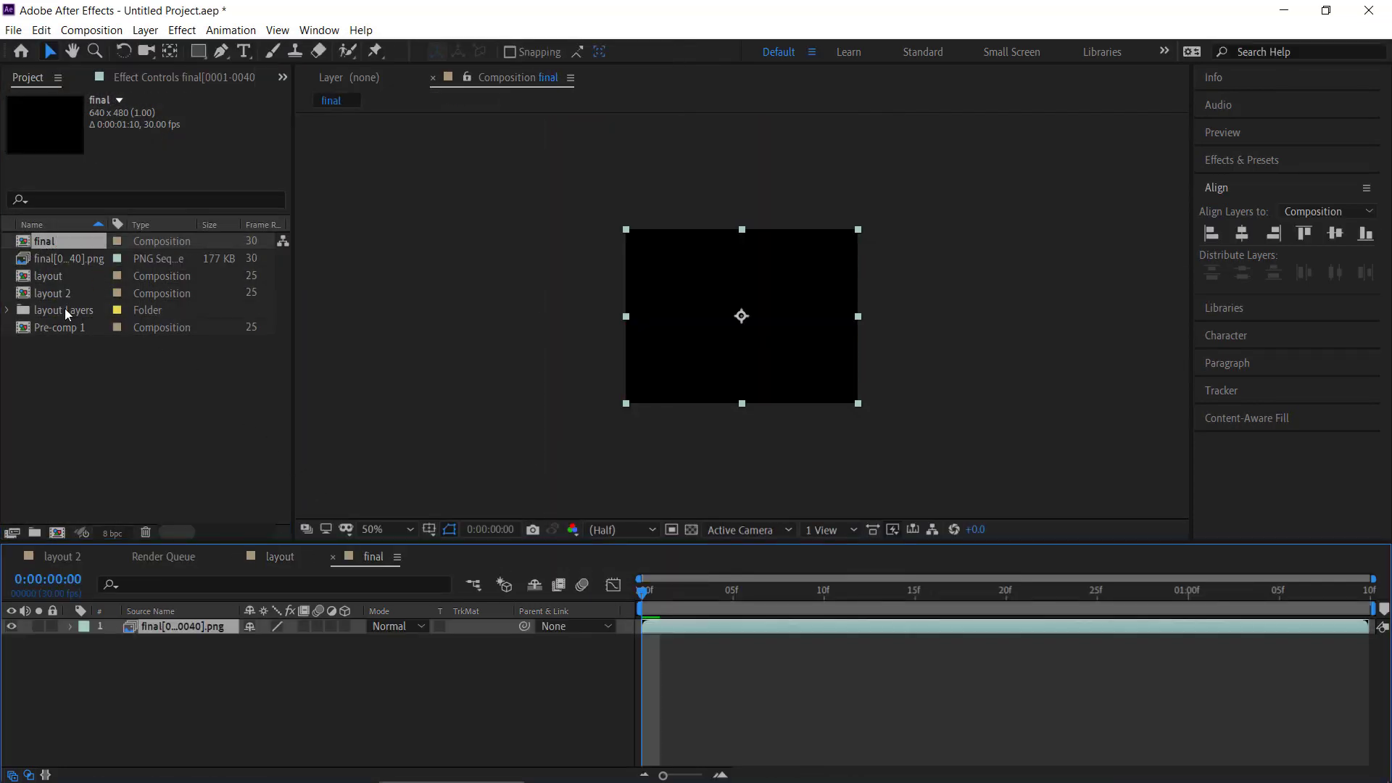
Step: Select the new final composition and scrub from frame 1 to 5 to preview the firework
double_click(90, 433)
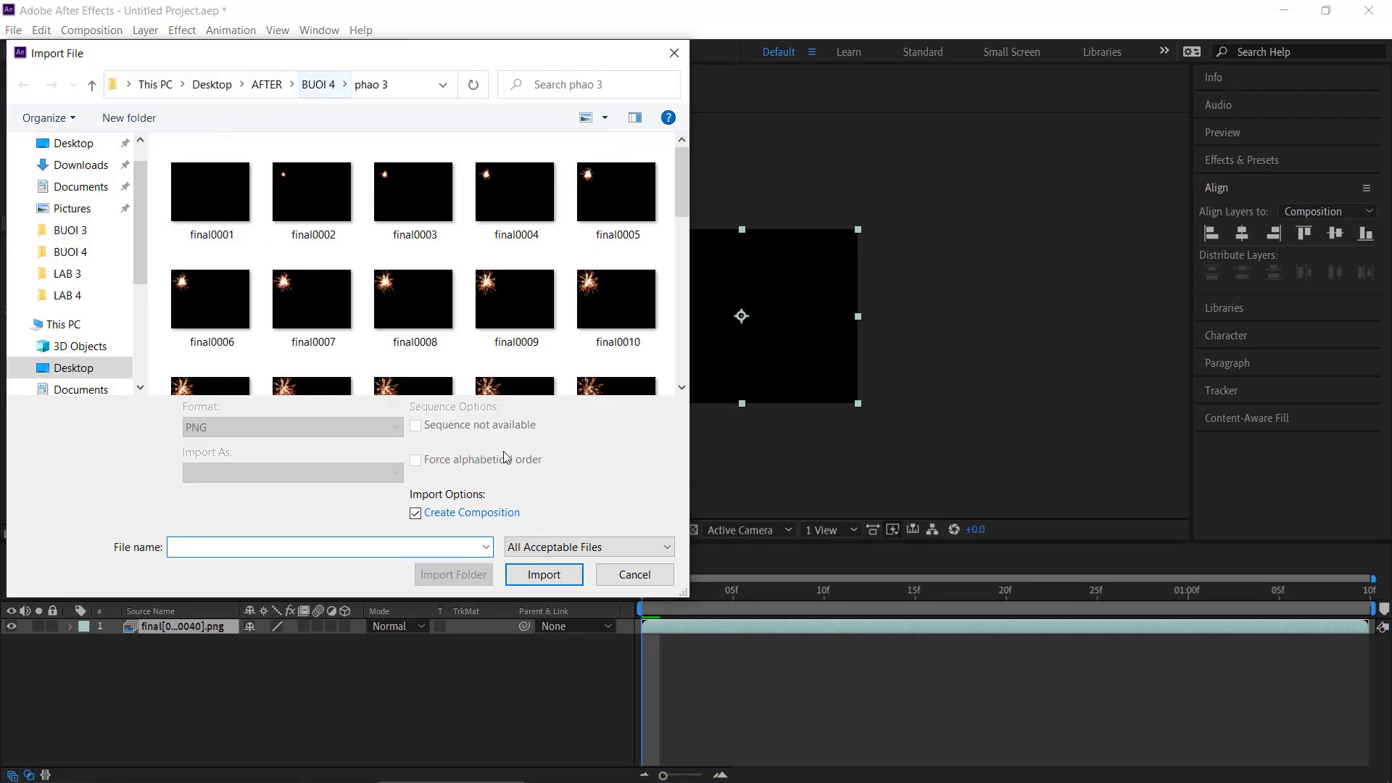
click(635, 574)
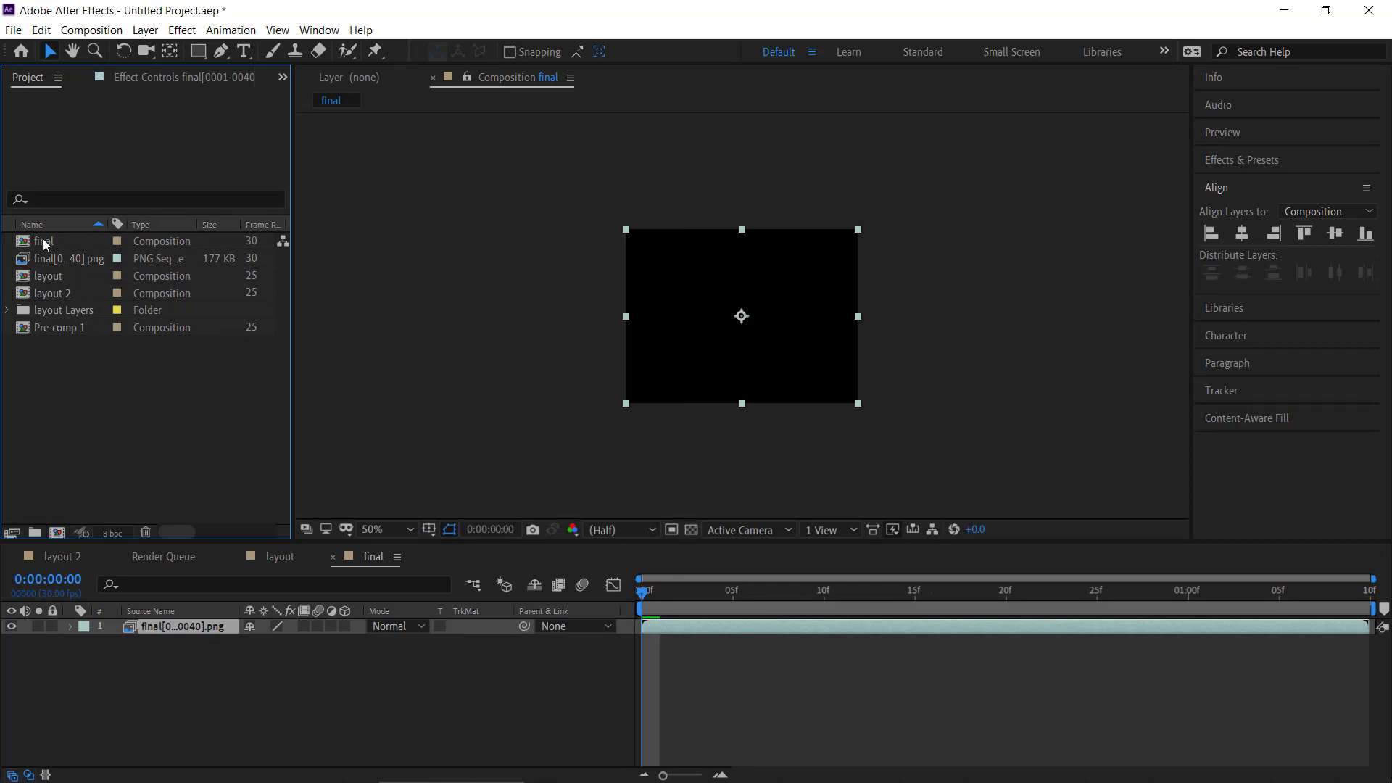
click(44, 244)
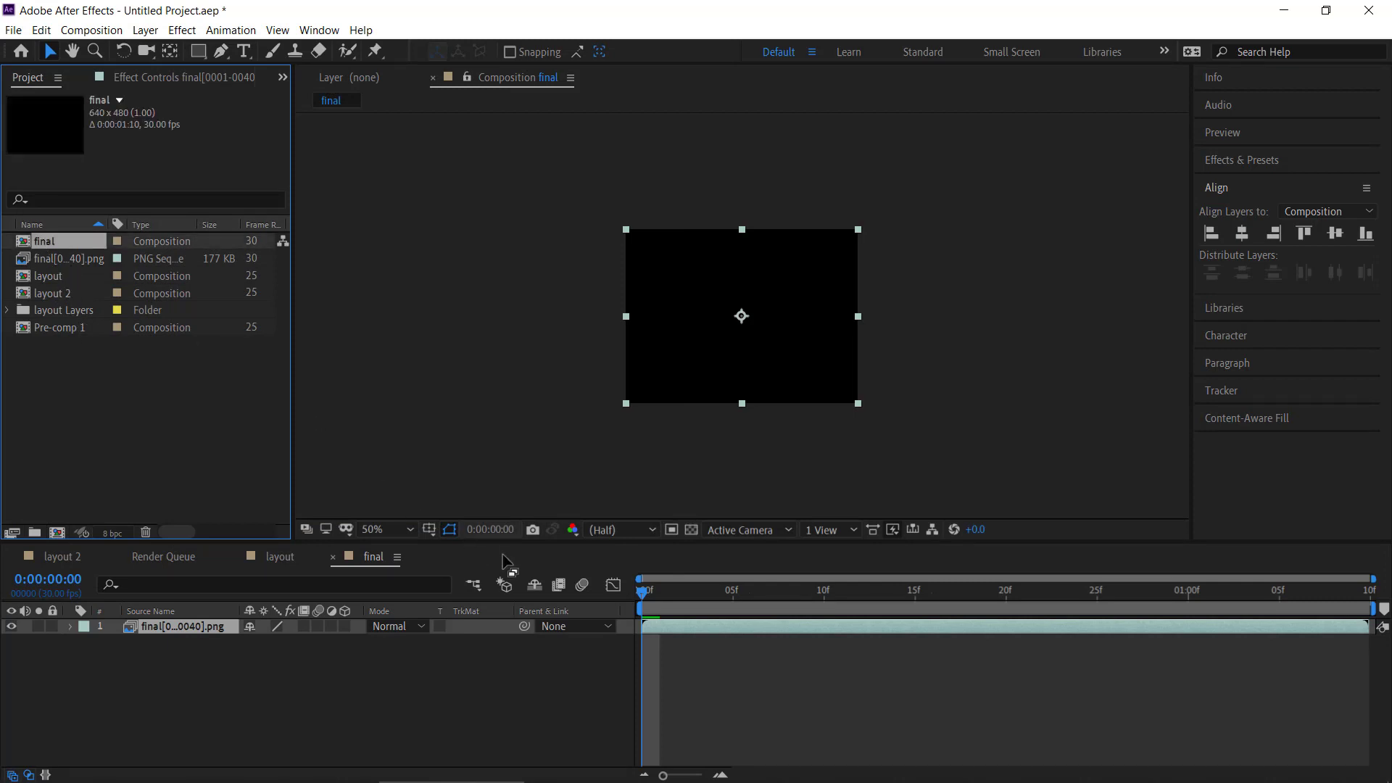
click(665, 594)
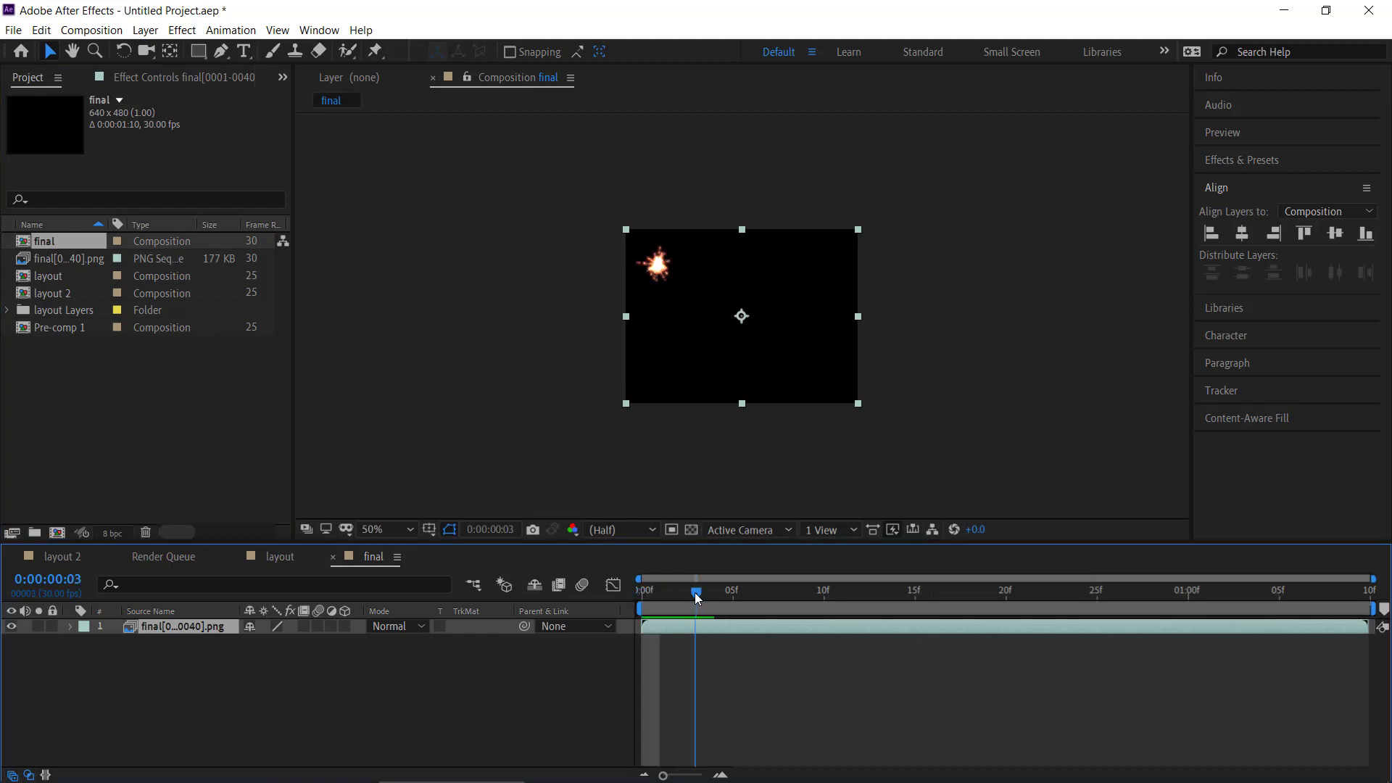
drag(668, 596, 731, 593)
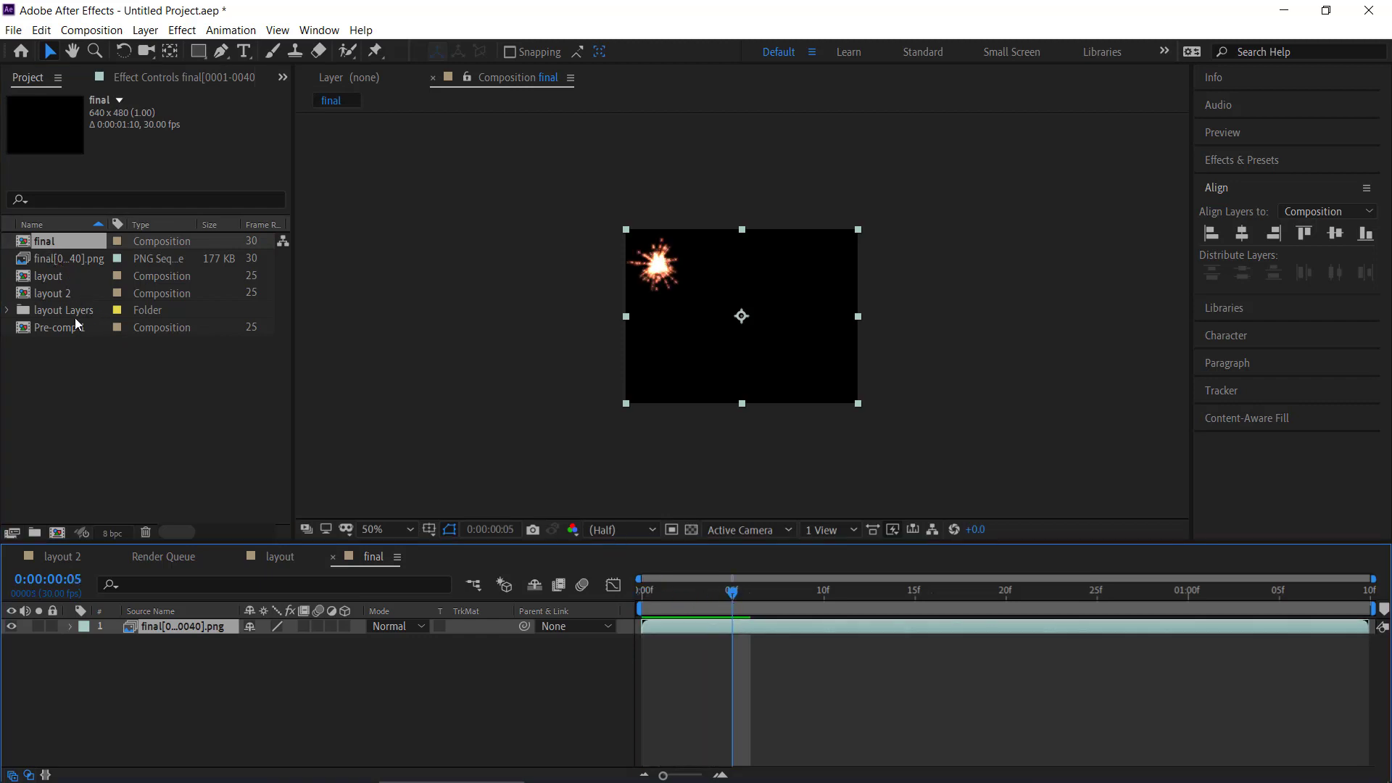
Step: Open Pre-comp 1 for editing
click(32, 295)
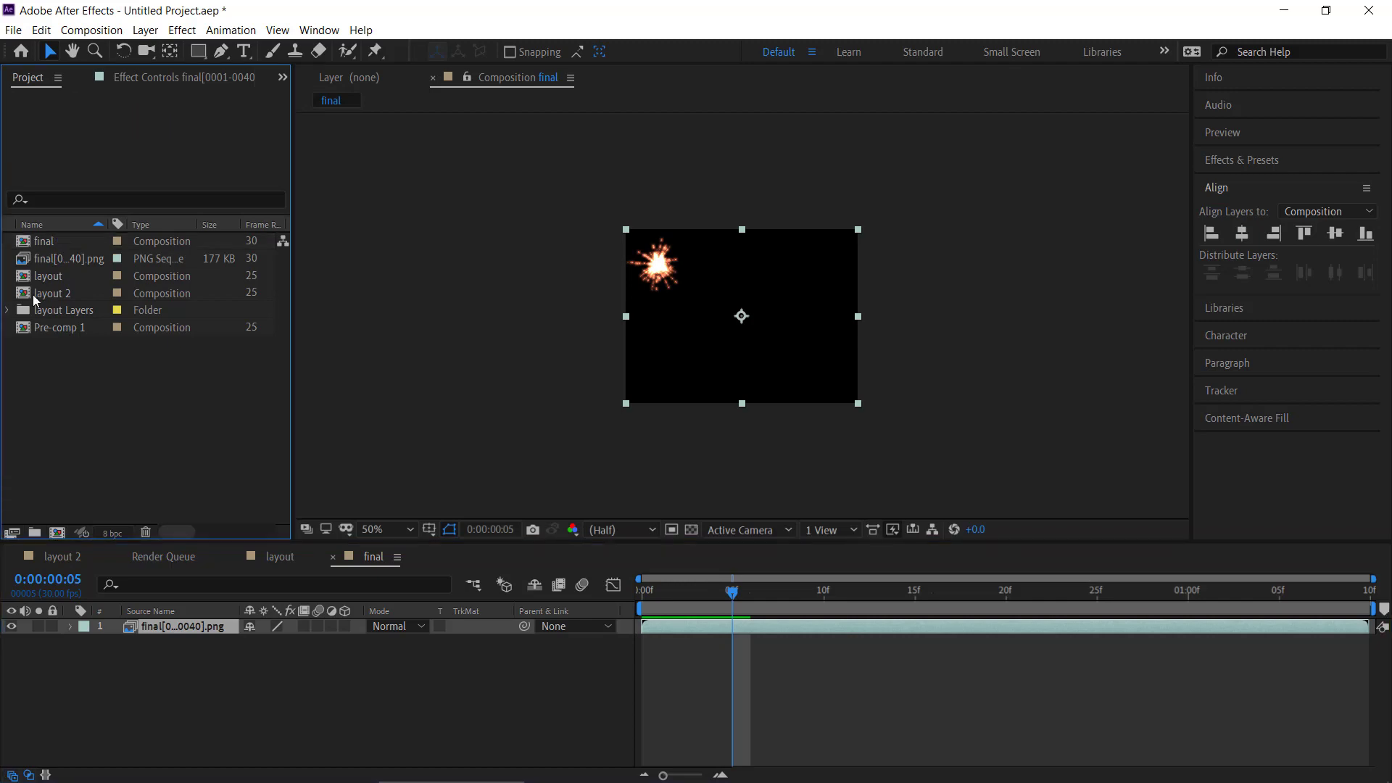
key(ctrl+i)
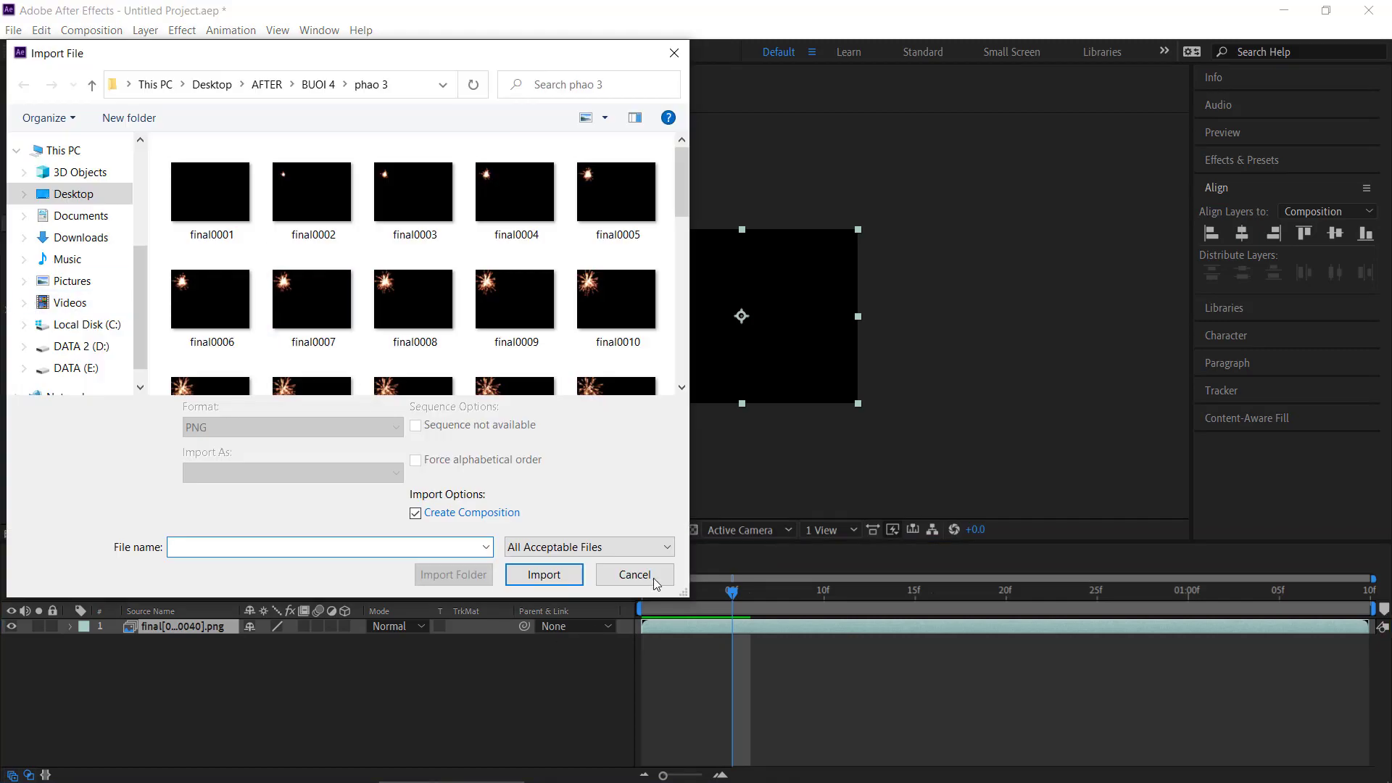
click(656, 582)
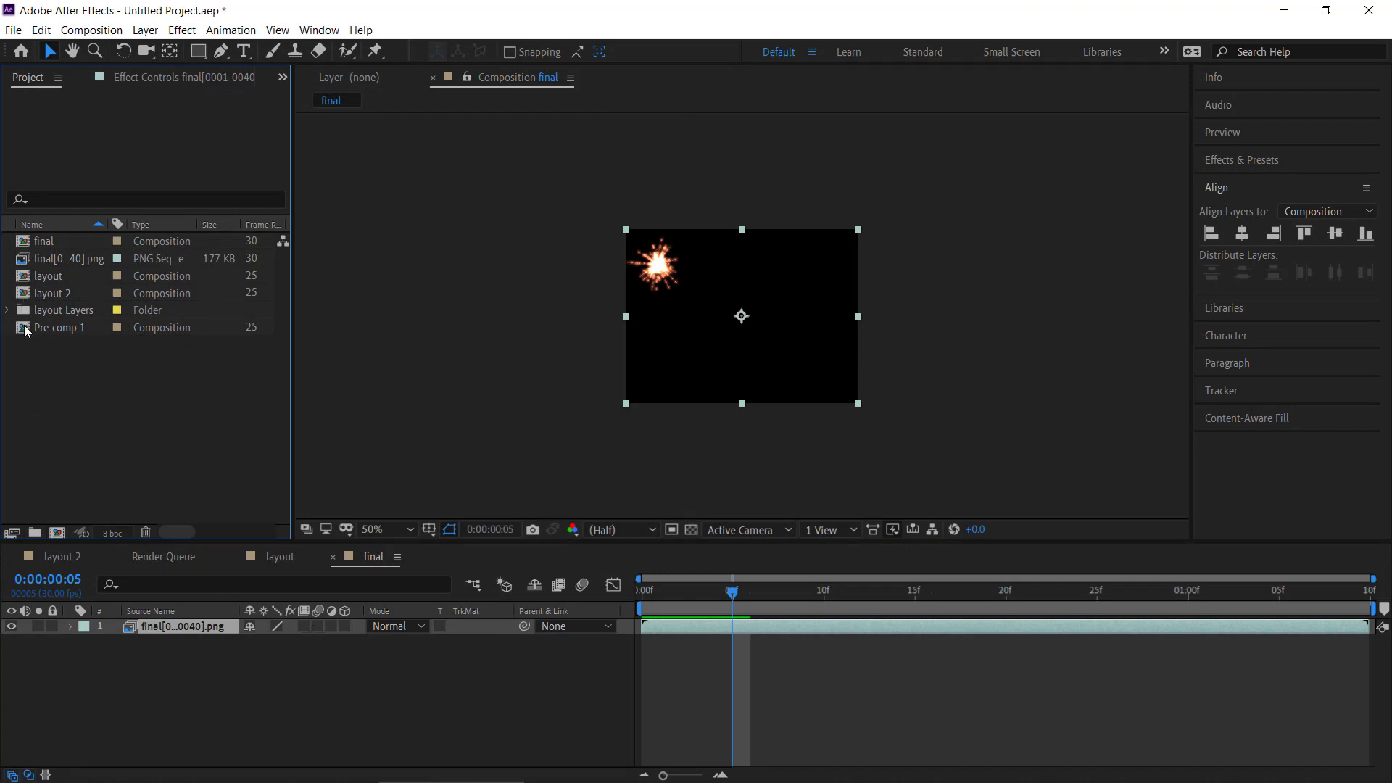
double_click(26, 330)
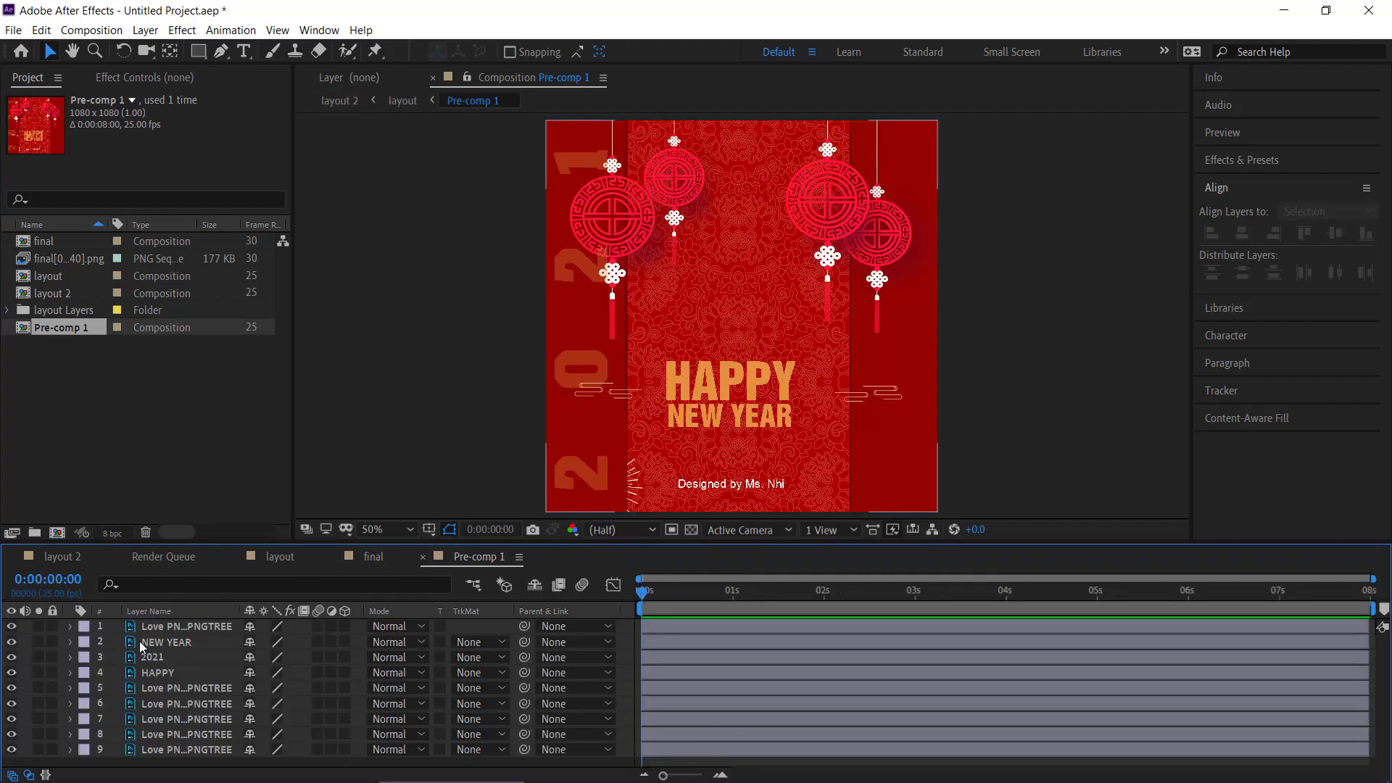
Step: Add the final comp atop Pre-comp 1, set its Mode to Screen, and move it above HAPPY
click(415, 368)
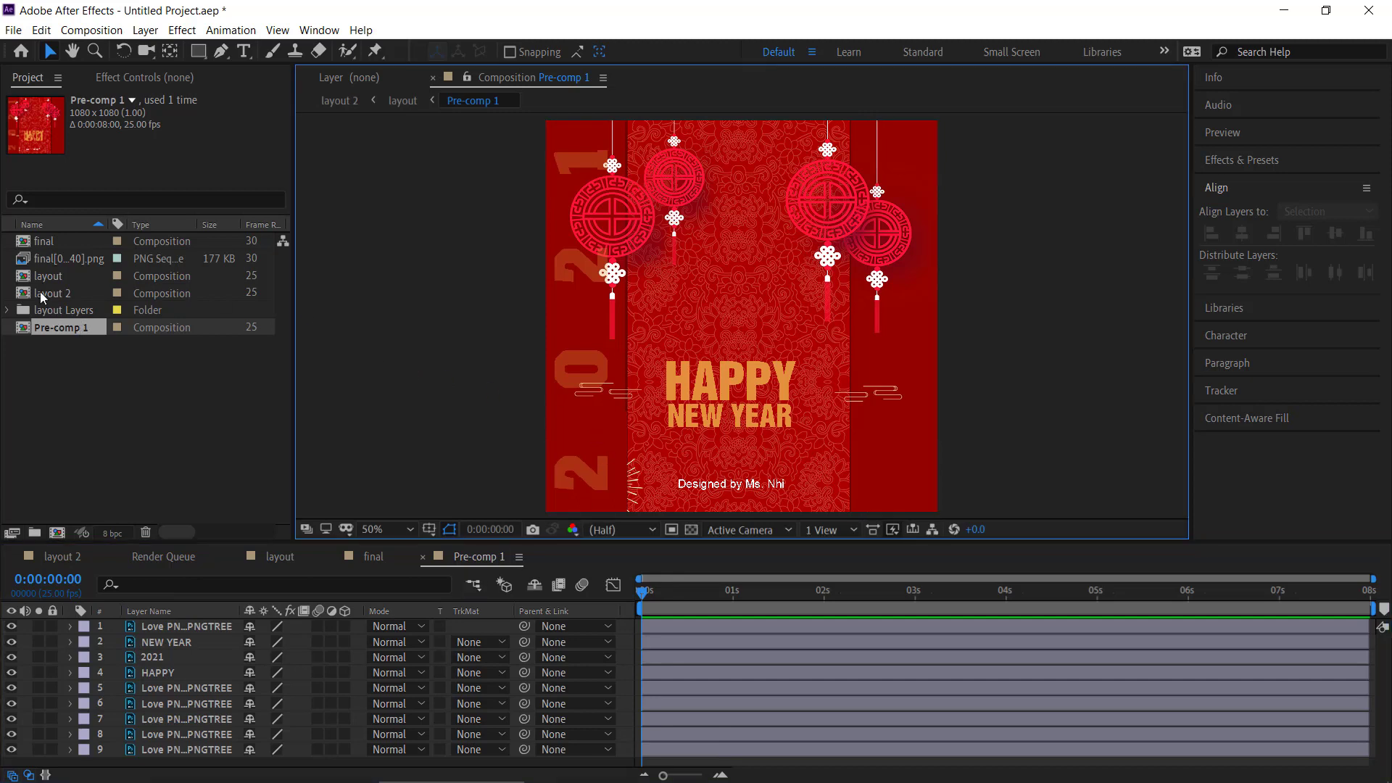
drag(24, 245, 660, 620)
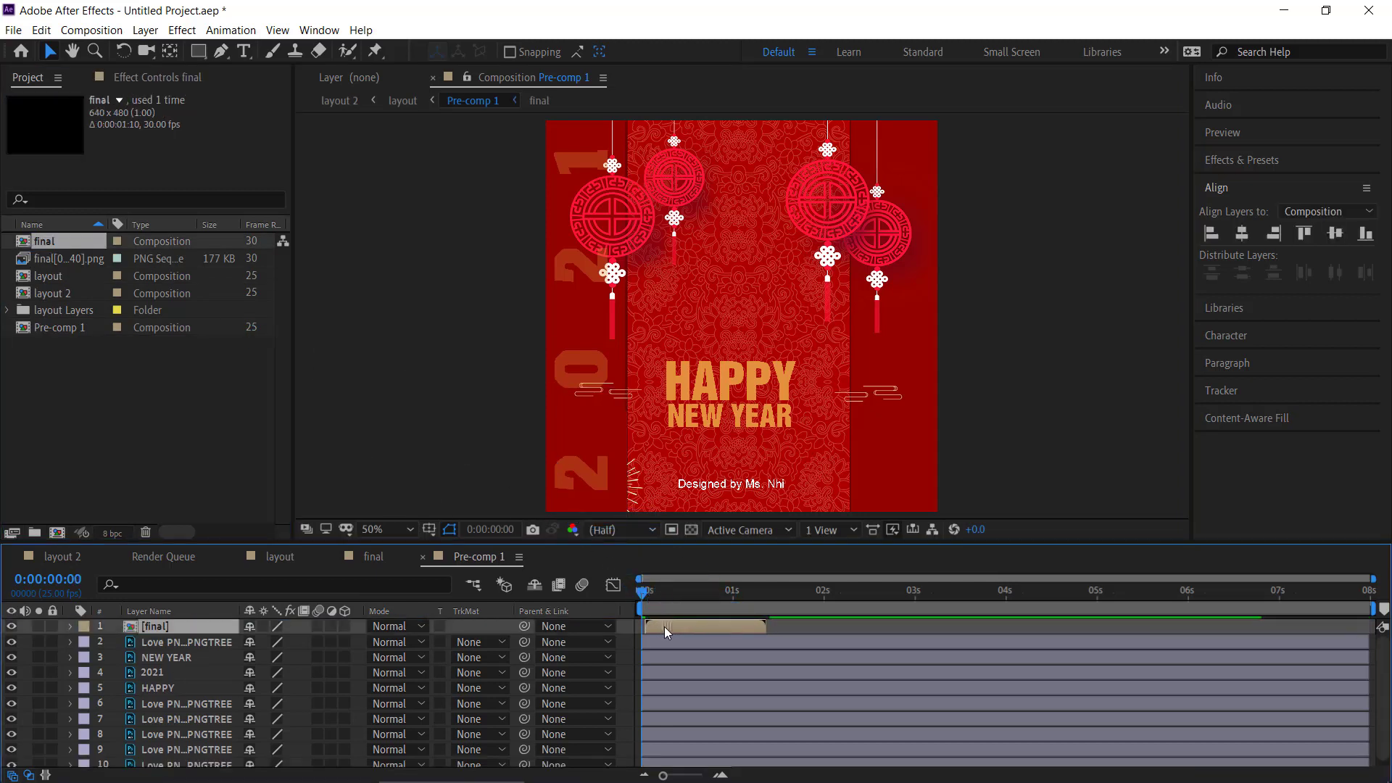
drag(651, 590, 692, 590)
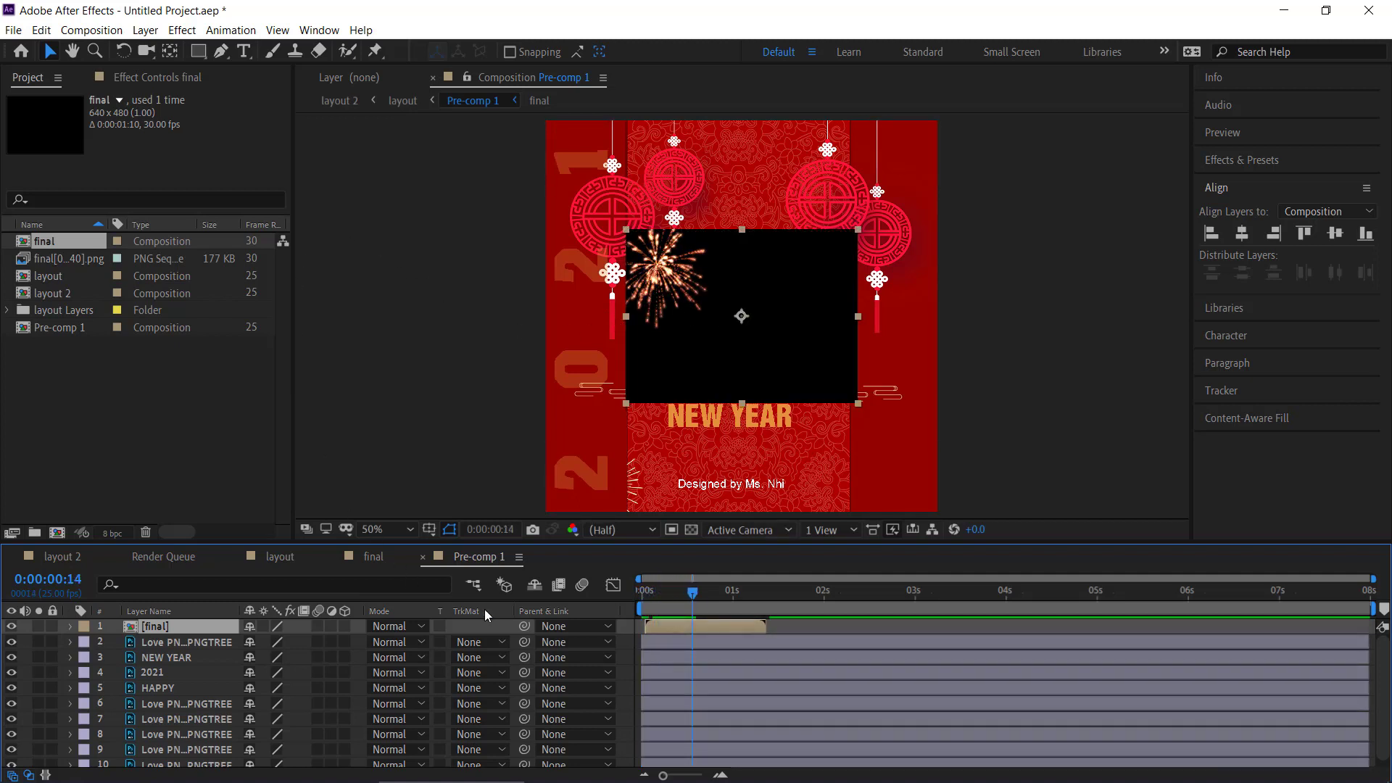
click(421, 627)
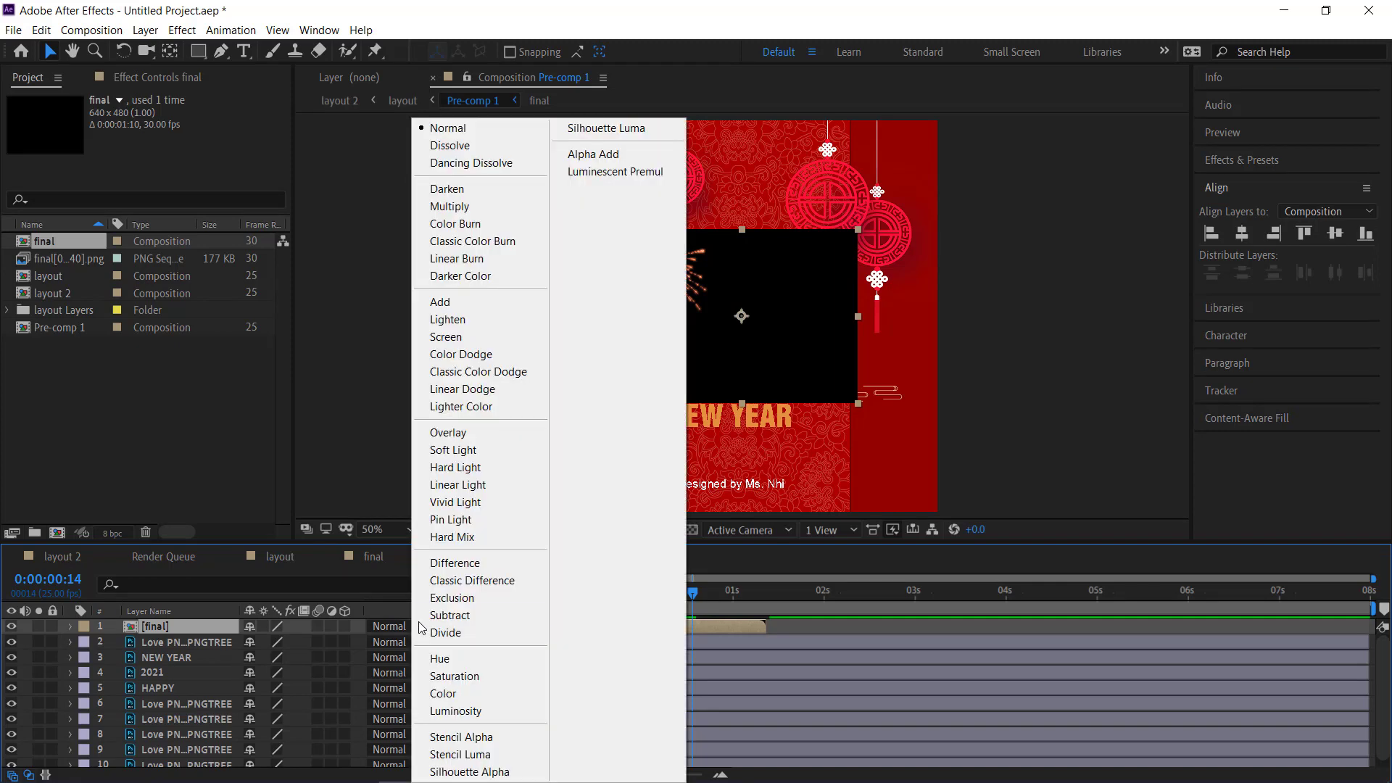
click(471, 340)
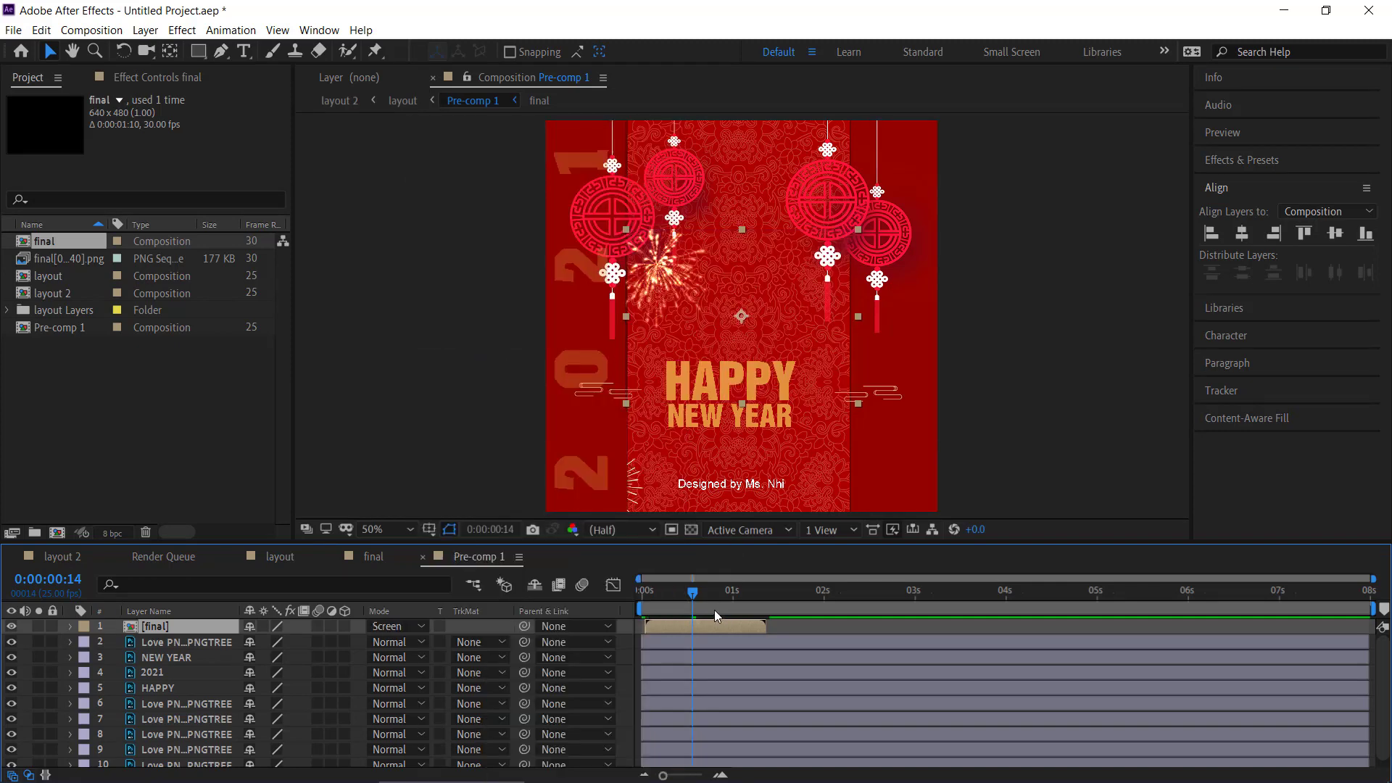
mouse_move(694, 596)
mouse_down()
mouse_move(739, 606)
mouse_move(714, 600)
mouse_up()
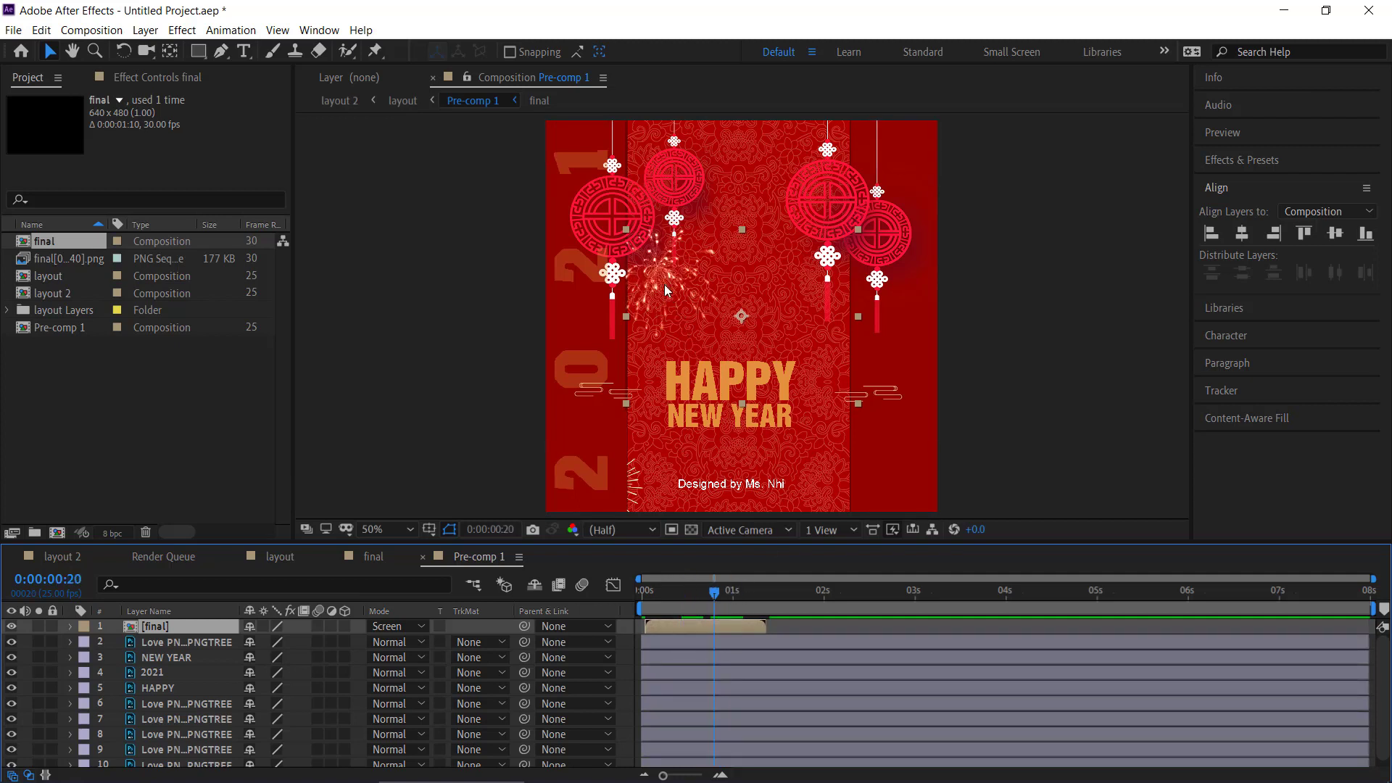
drag(687, 294, 772, 331)
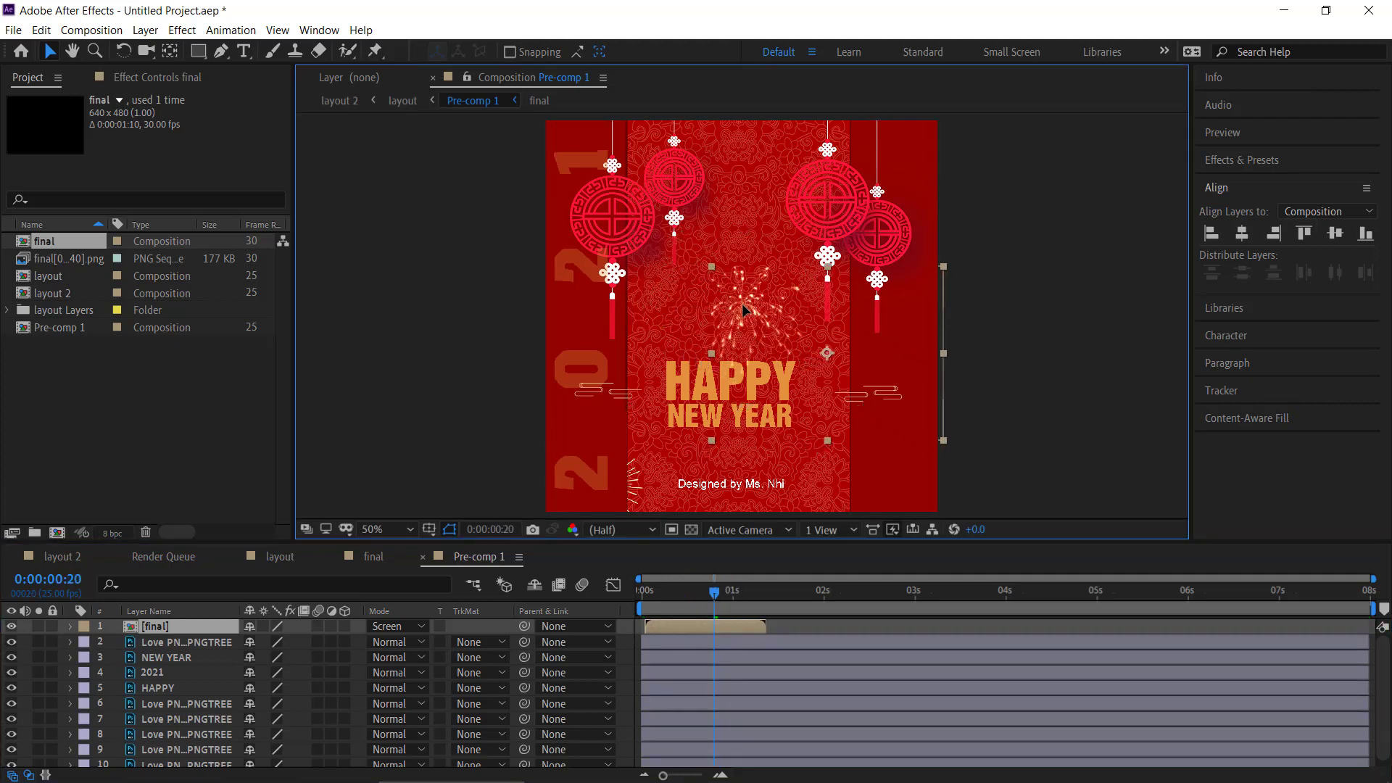
Step: Import the CLOCK Targa sequence from BUOI 4 as composition H with Straight - Unmatted alpha
double_click(89, 402)
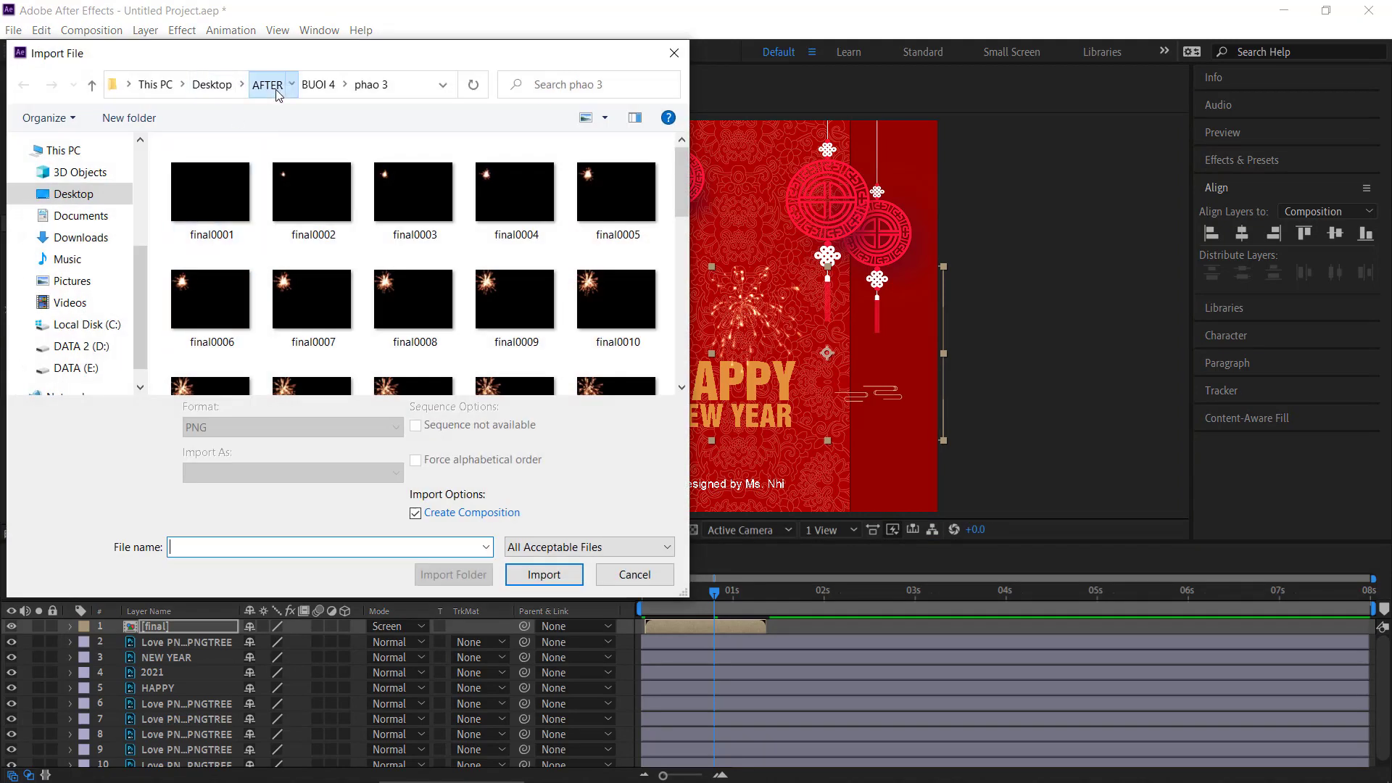
click(269, 84)
double_click(217, 231)
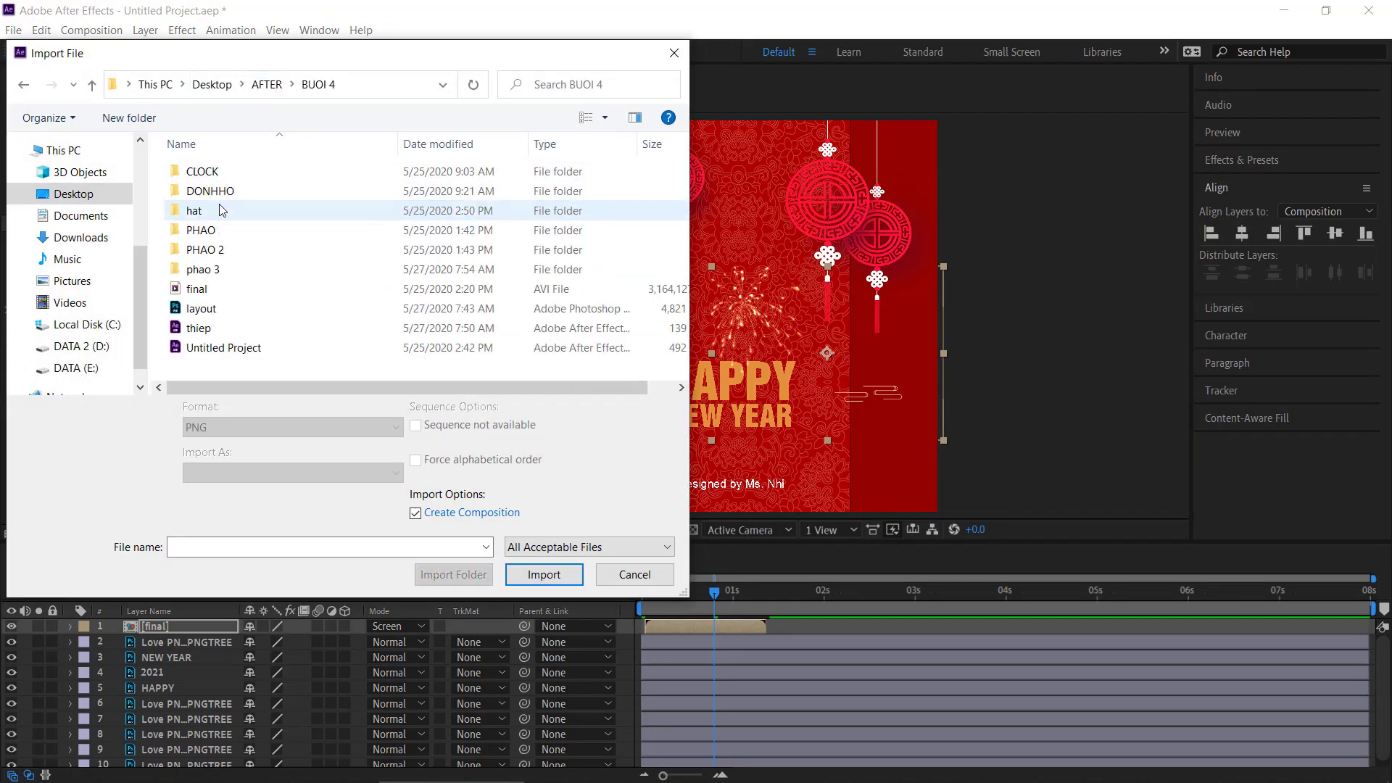
double_click(225, 172)
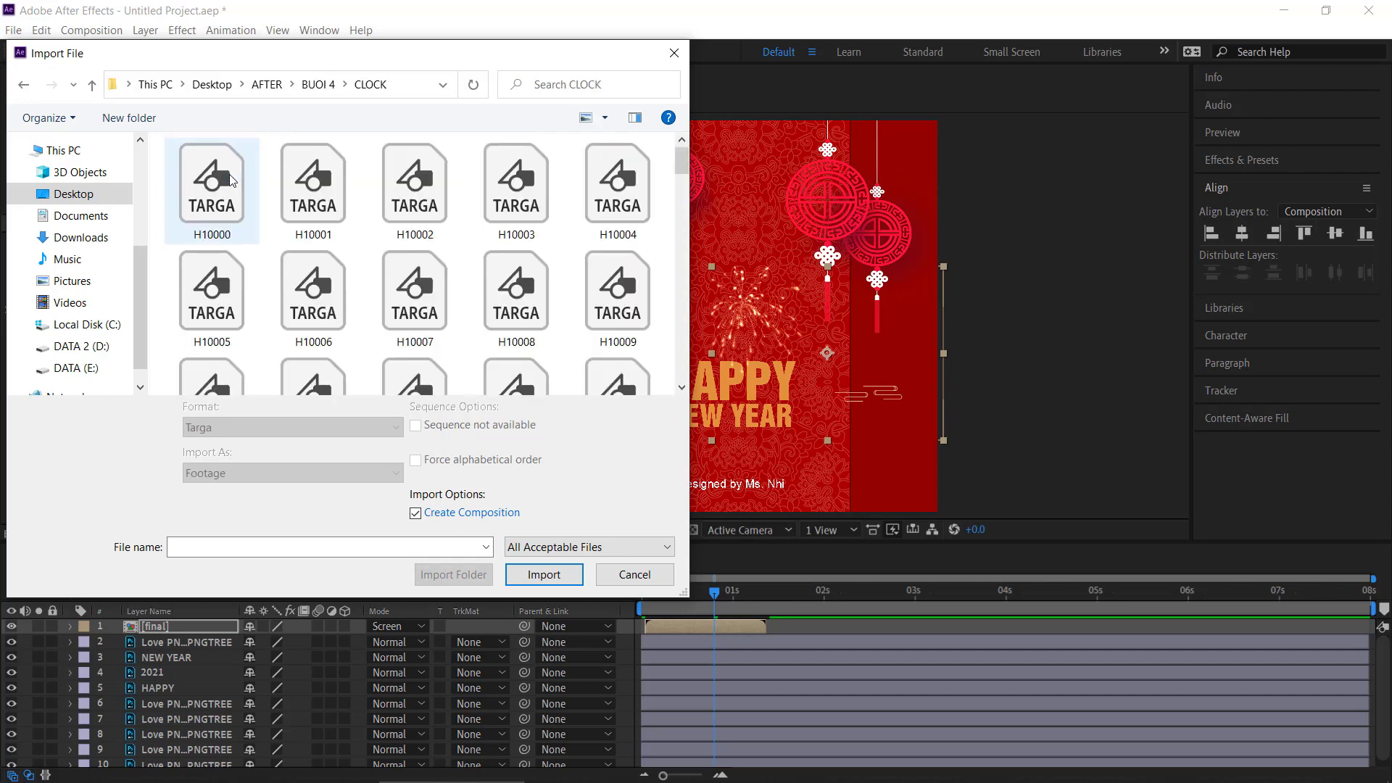
click(232, 181)
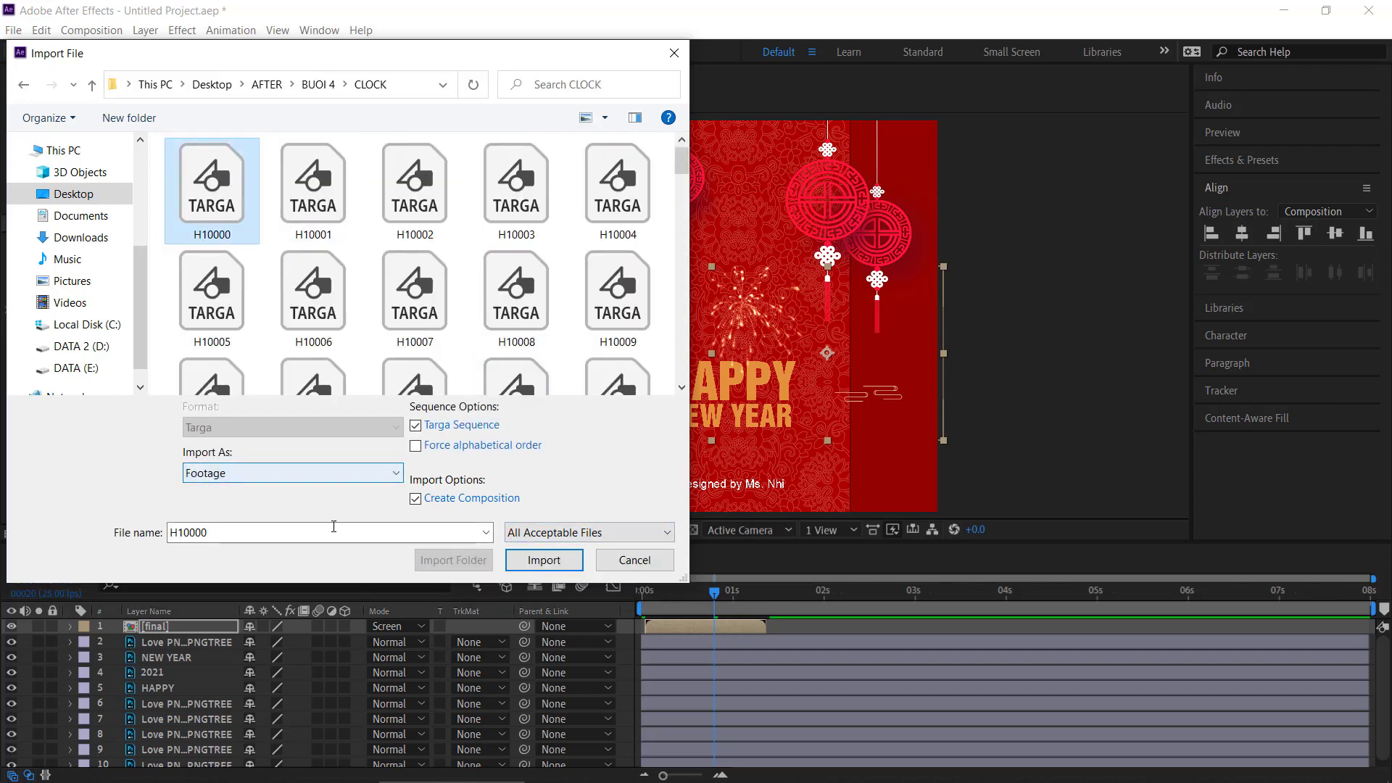
click(544, 560)
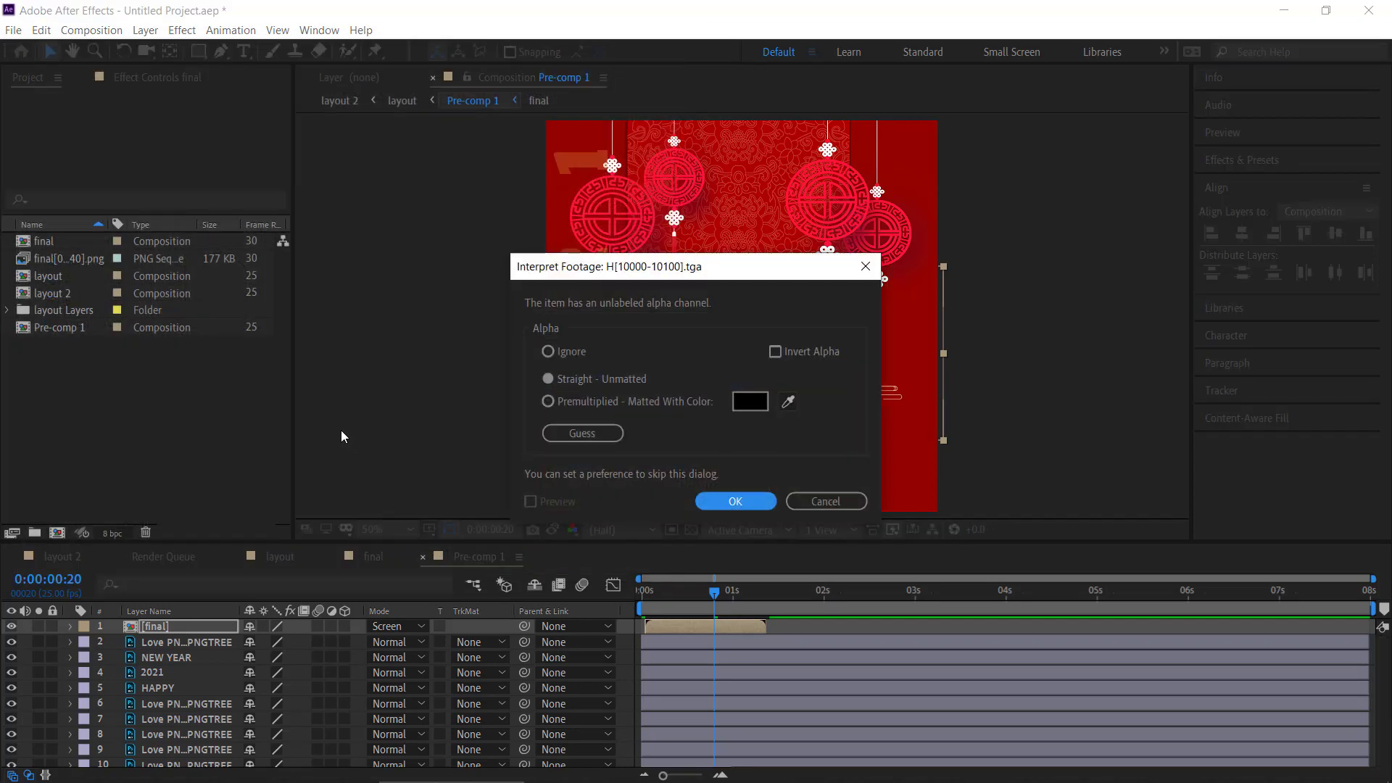
click(563, 376)
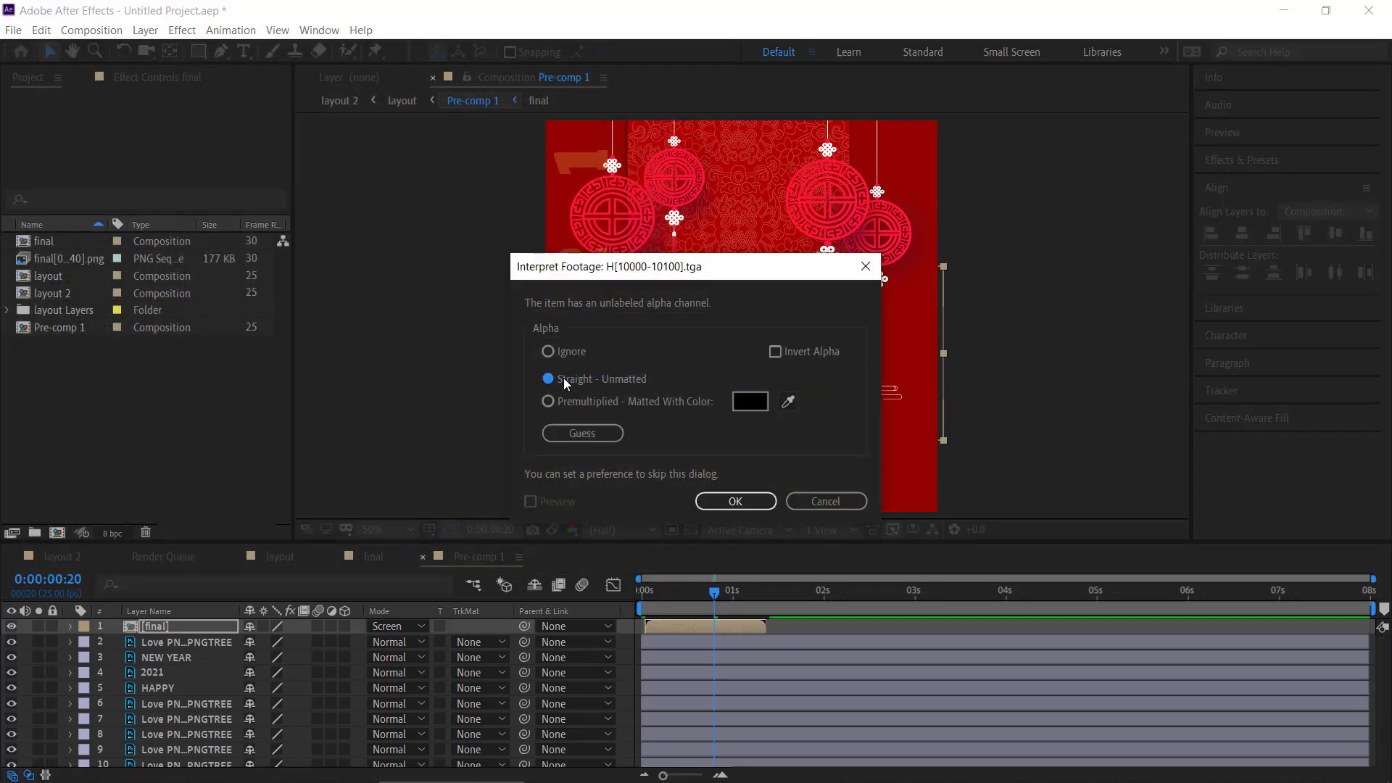
click(735, 500)
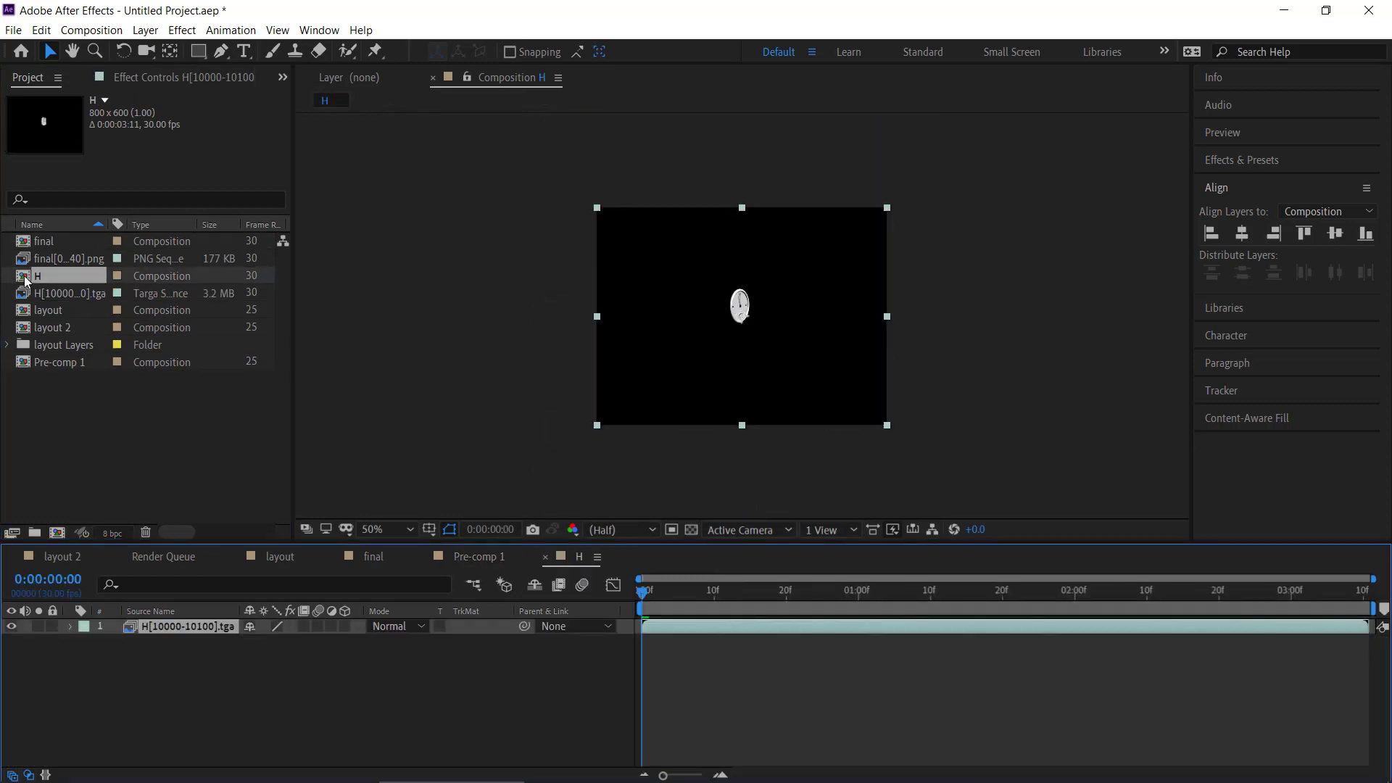
Step: Place composition H as the top layer of Pre-comp 1 and scrub to check the clock
click(25, 278)
double_click(30, 362)
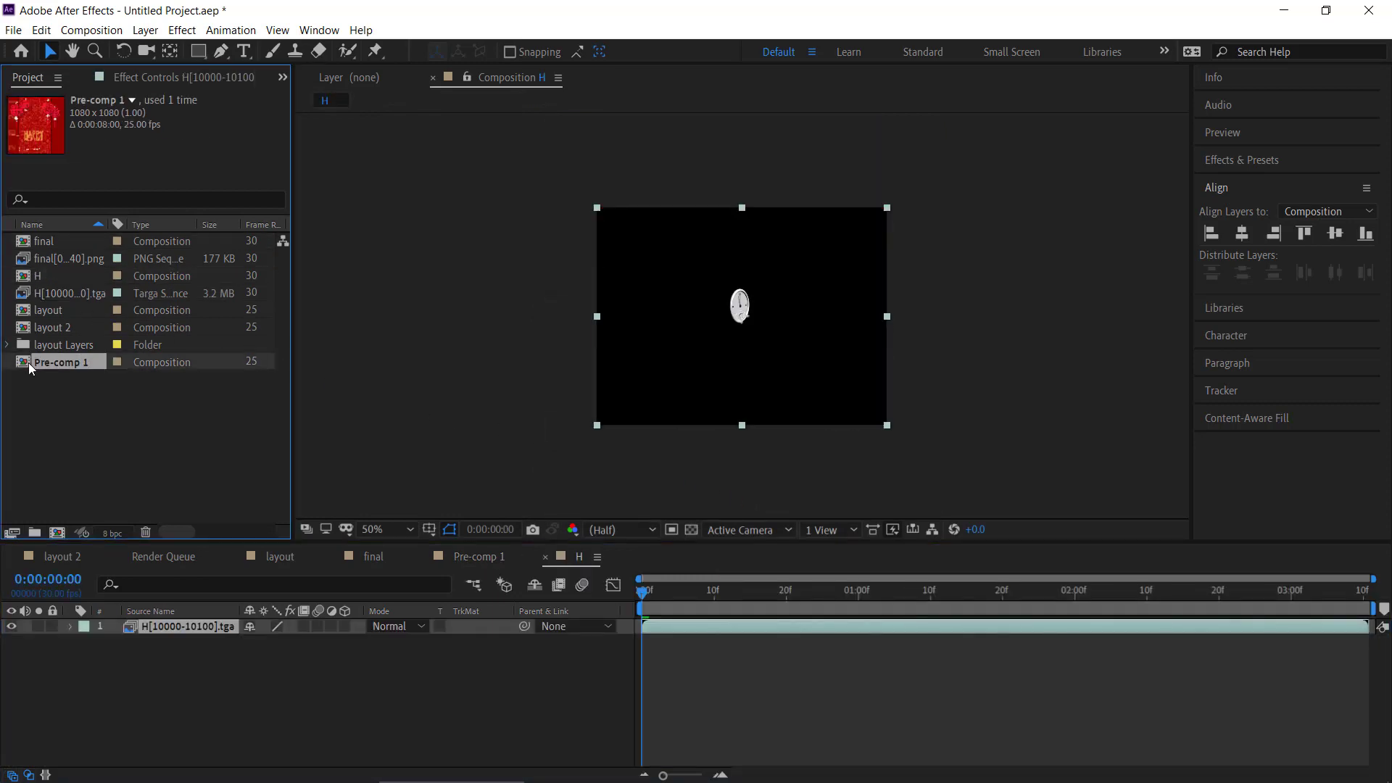
drag(23, 281, 212, 619)
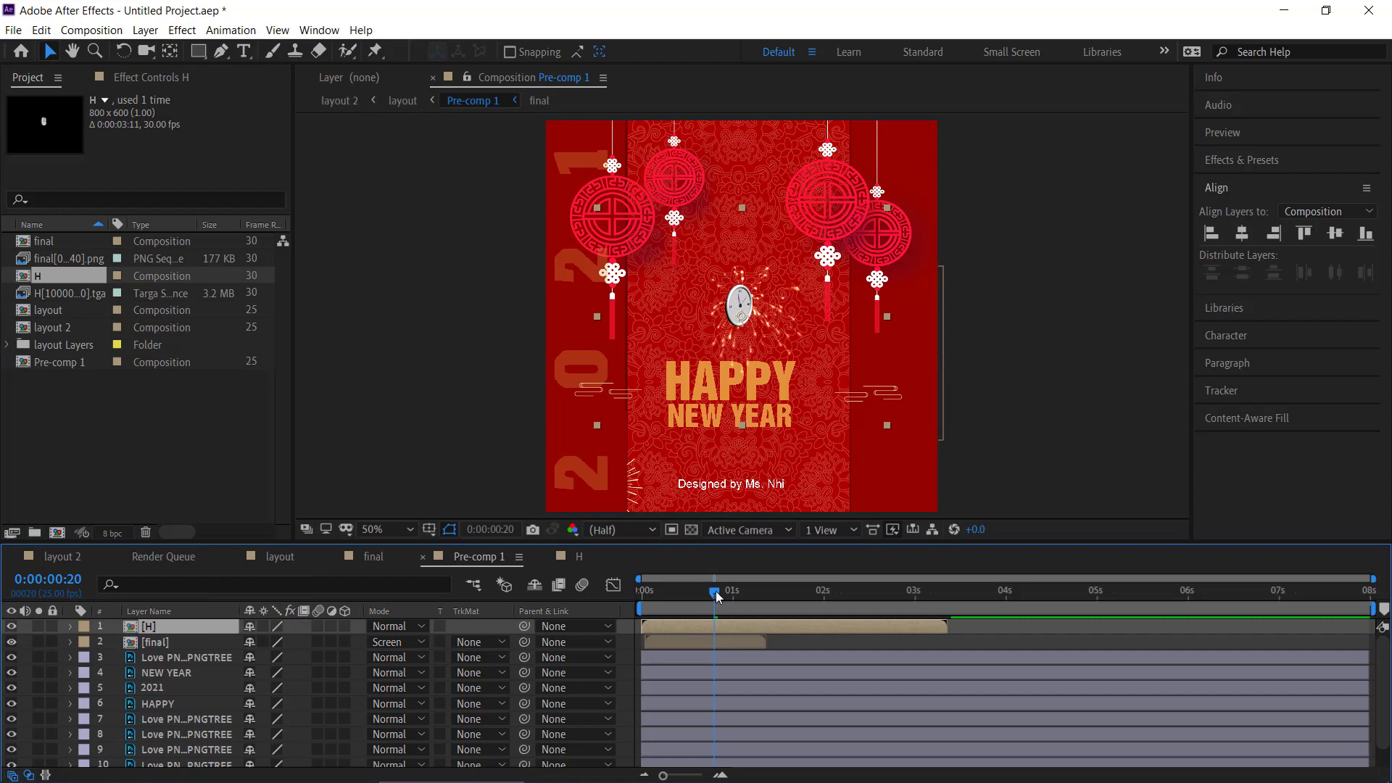
drag(715, 590, 876, 602)
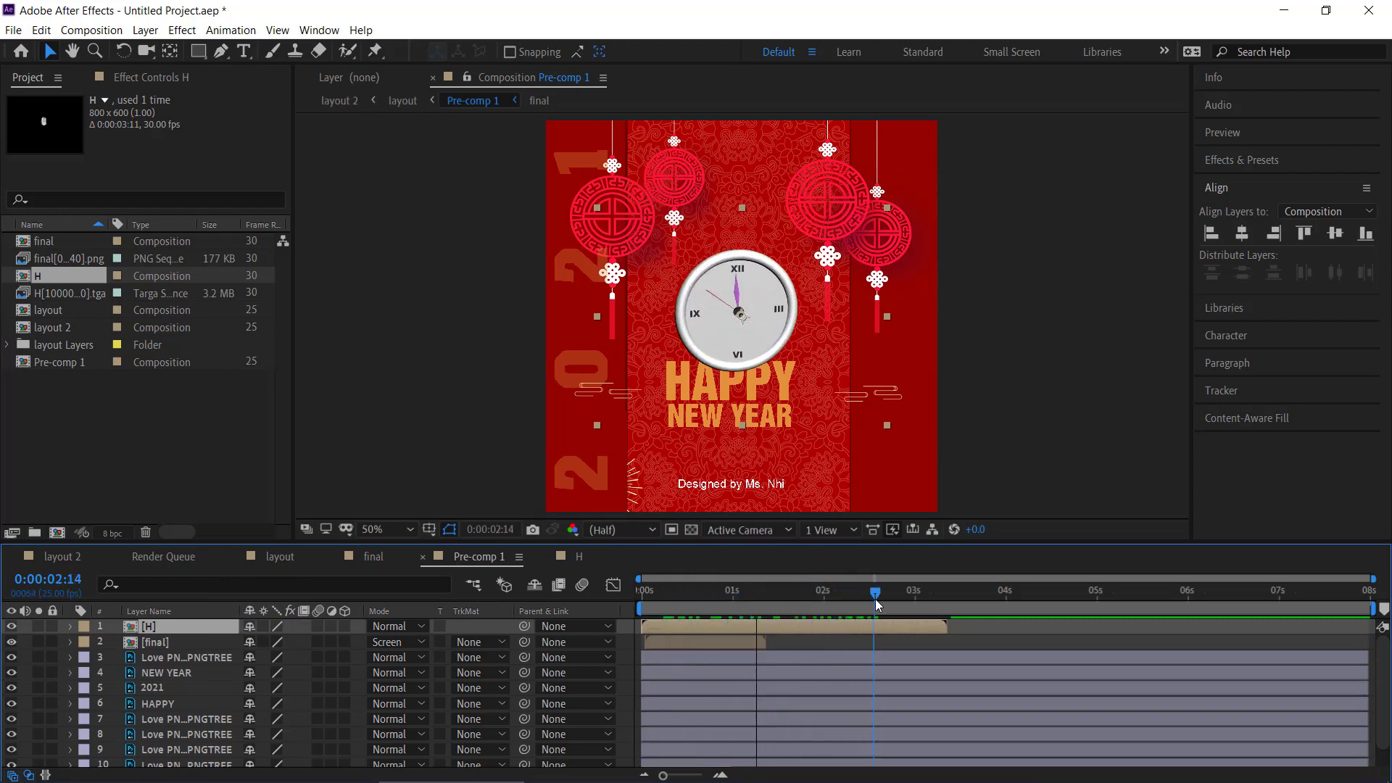
click(673, 642)
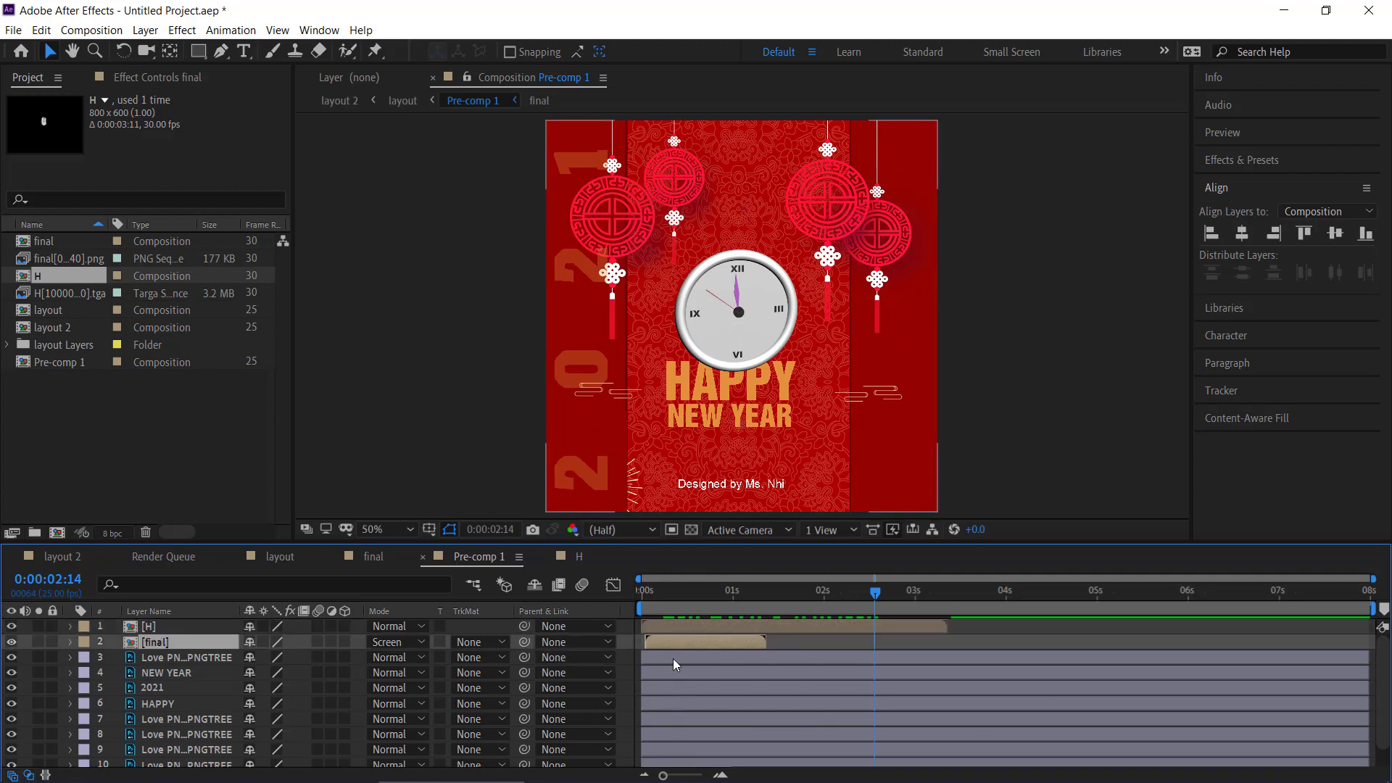
click(687, 656)
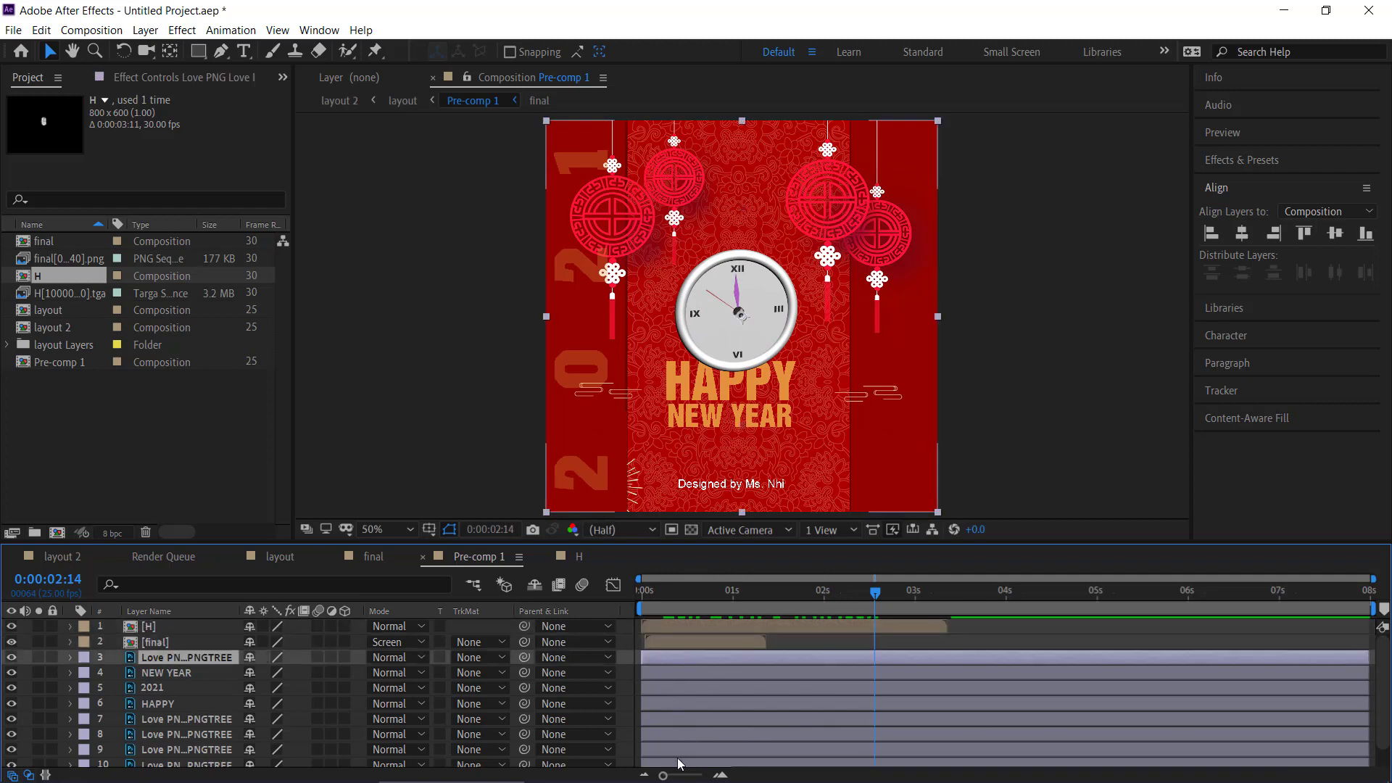
Step: Pre-compose the selected card artwork layers into Pre-comp 2
shift+click(678, 758)
scroll(921, 745, down, 1)
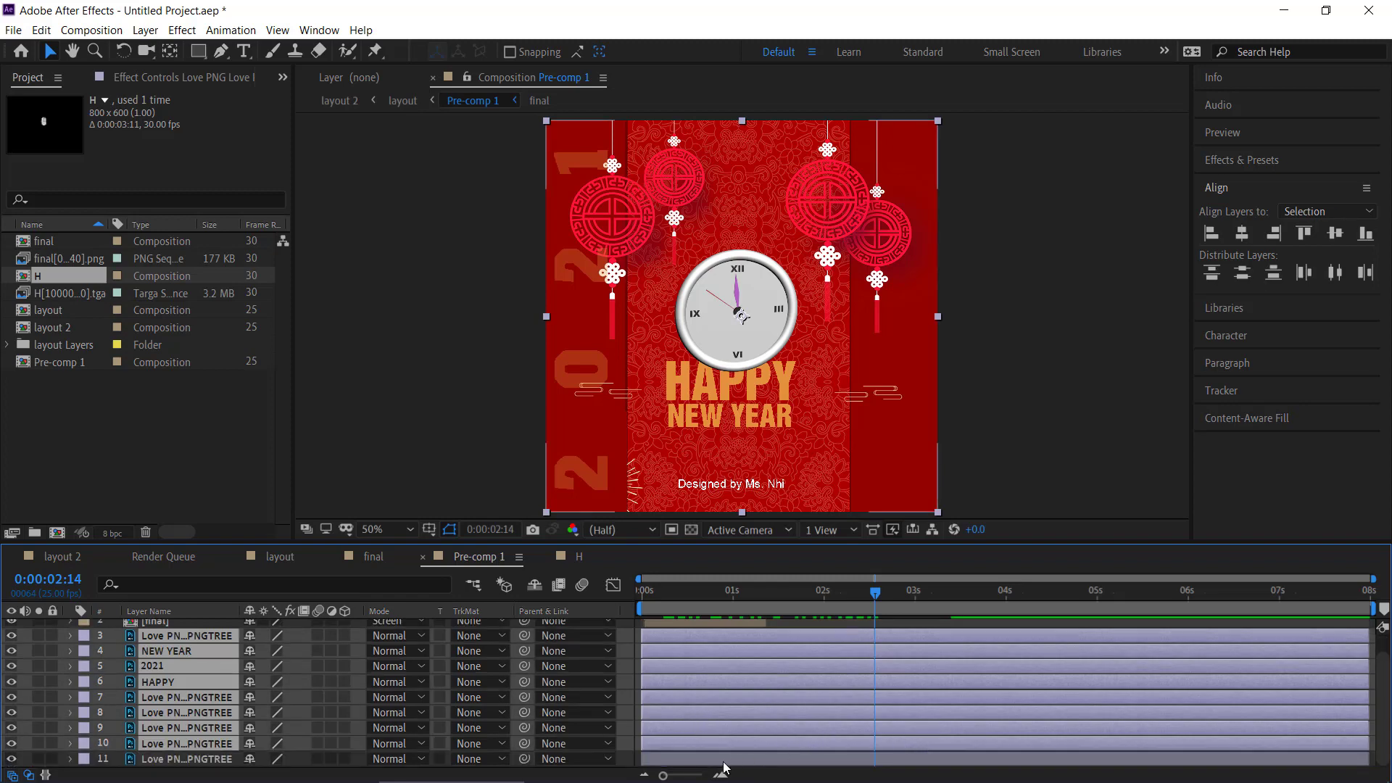
right_click(703, 667)
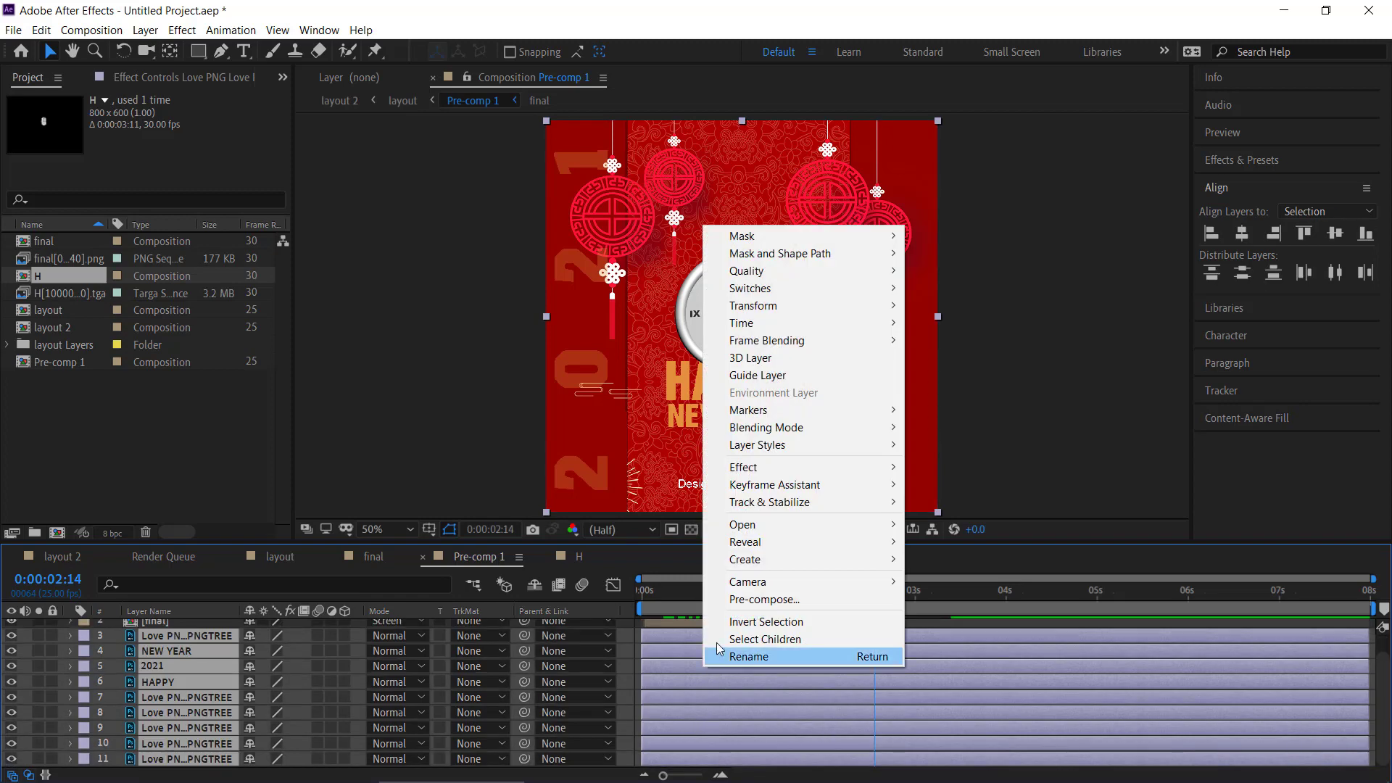
click(750, 603)
click(757, 509)
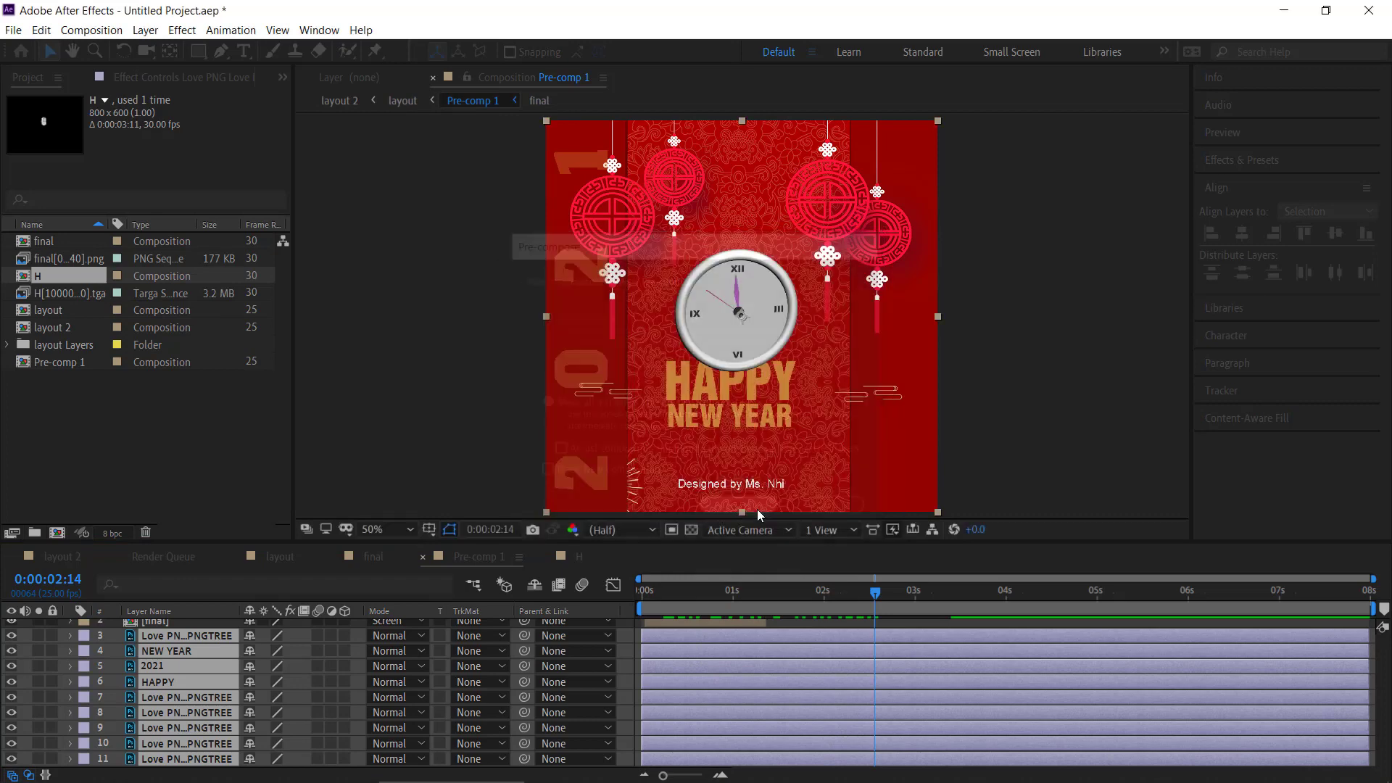
Step: Shift the final firework layer and Pre-comp 2 to start at 2:14, after the clock intro
click(664, 629)
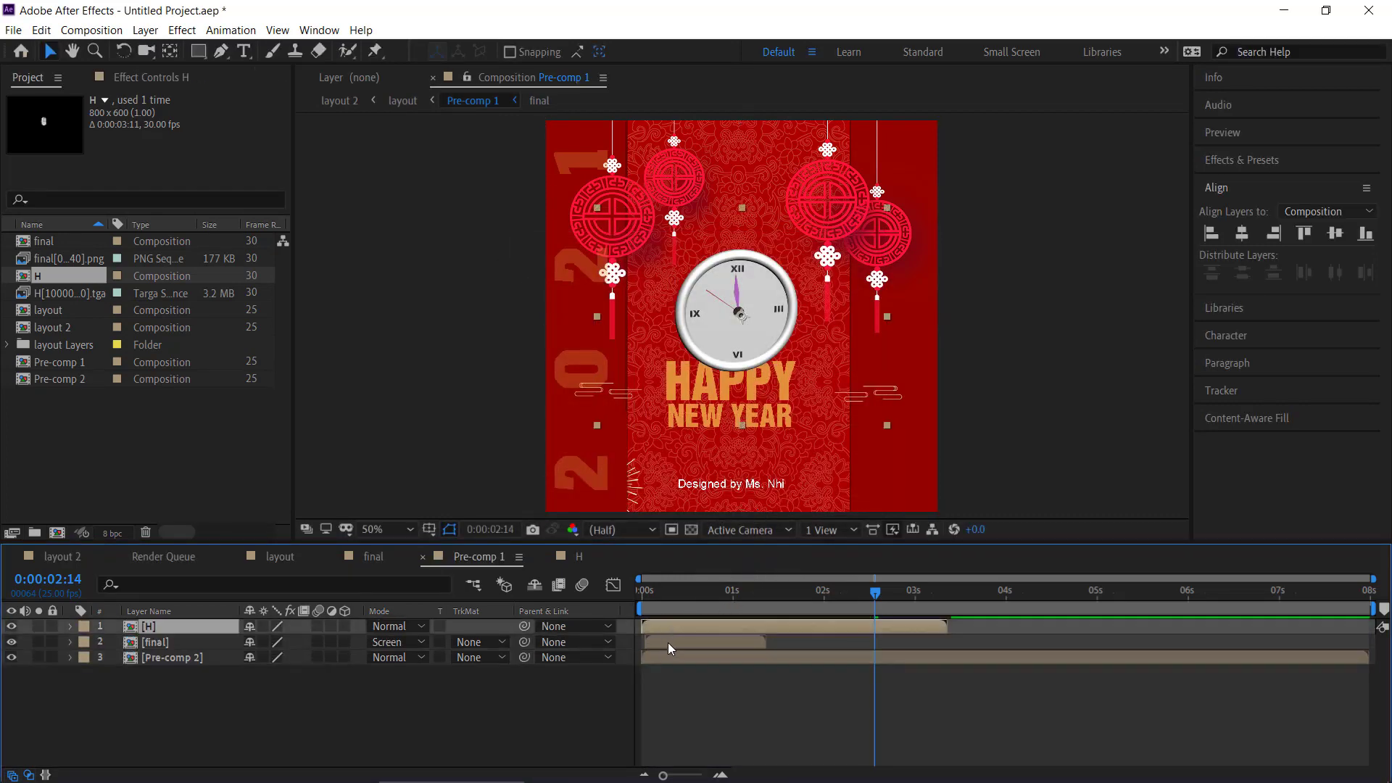
click(673, 642)
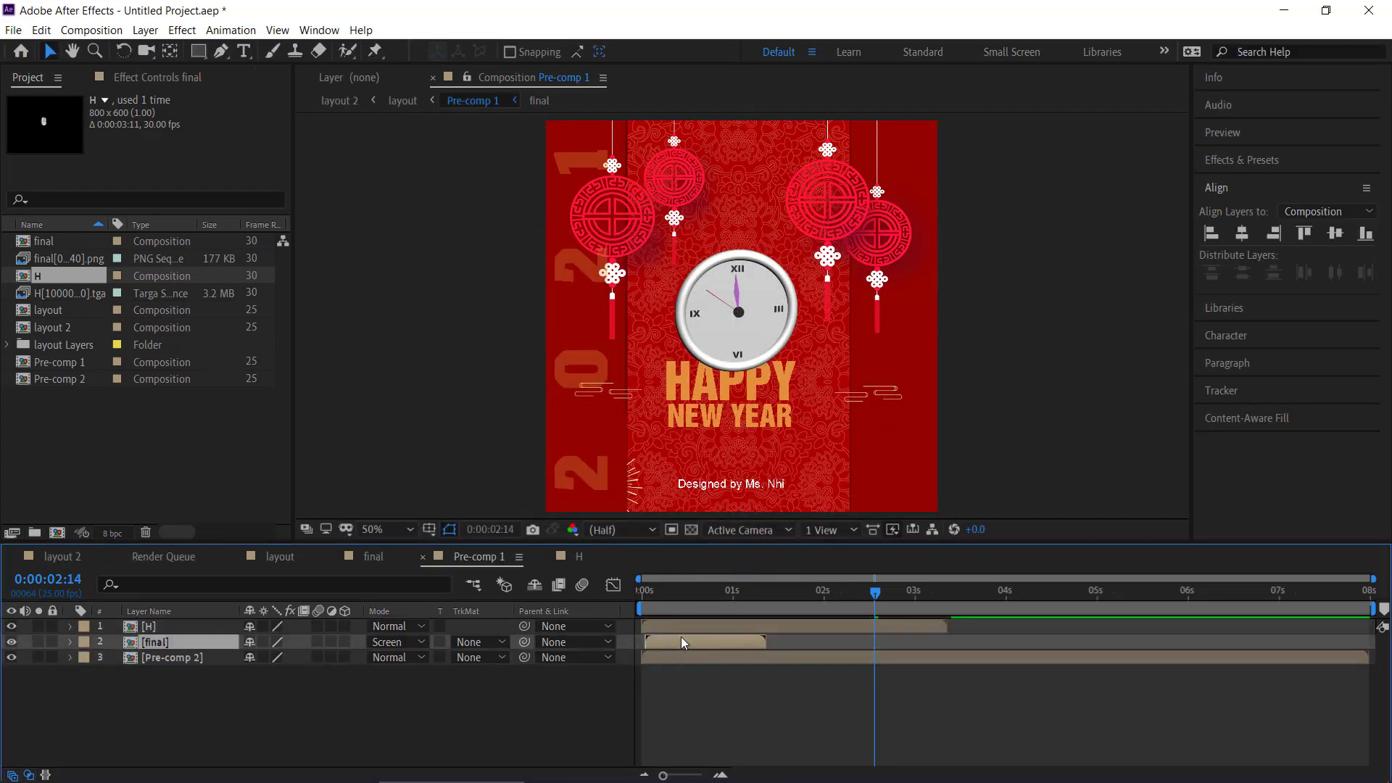
drag(681, 638, 915, 637)
drag(726, 659, 963, 658)
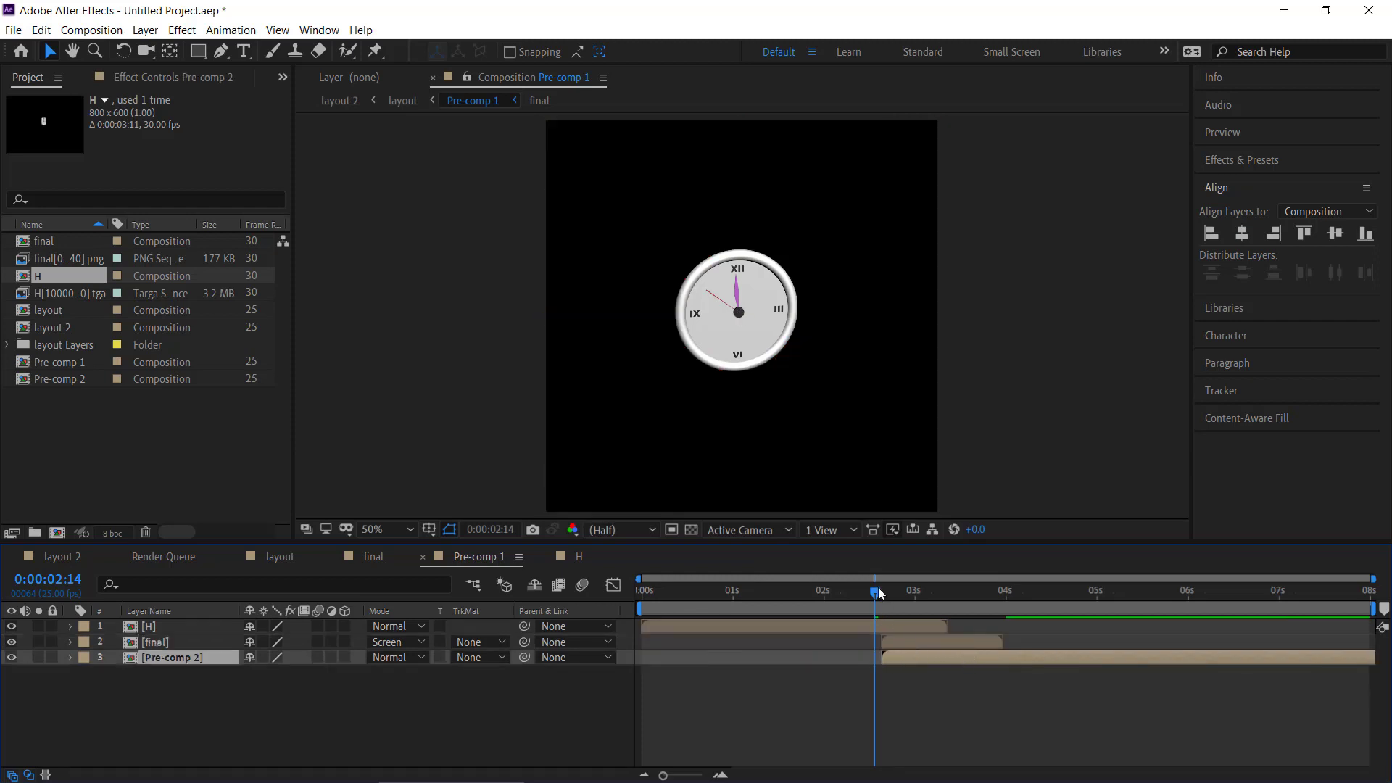
key(space)
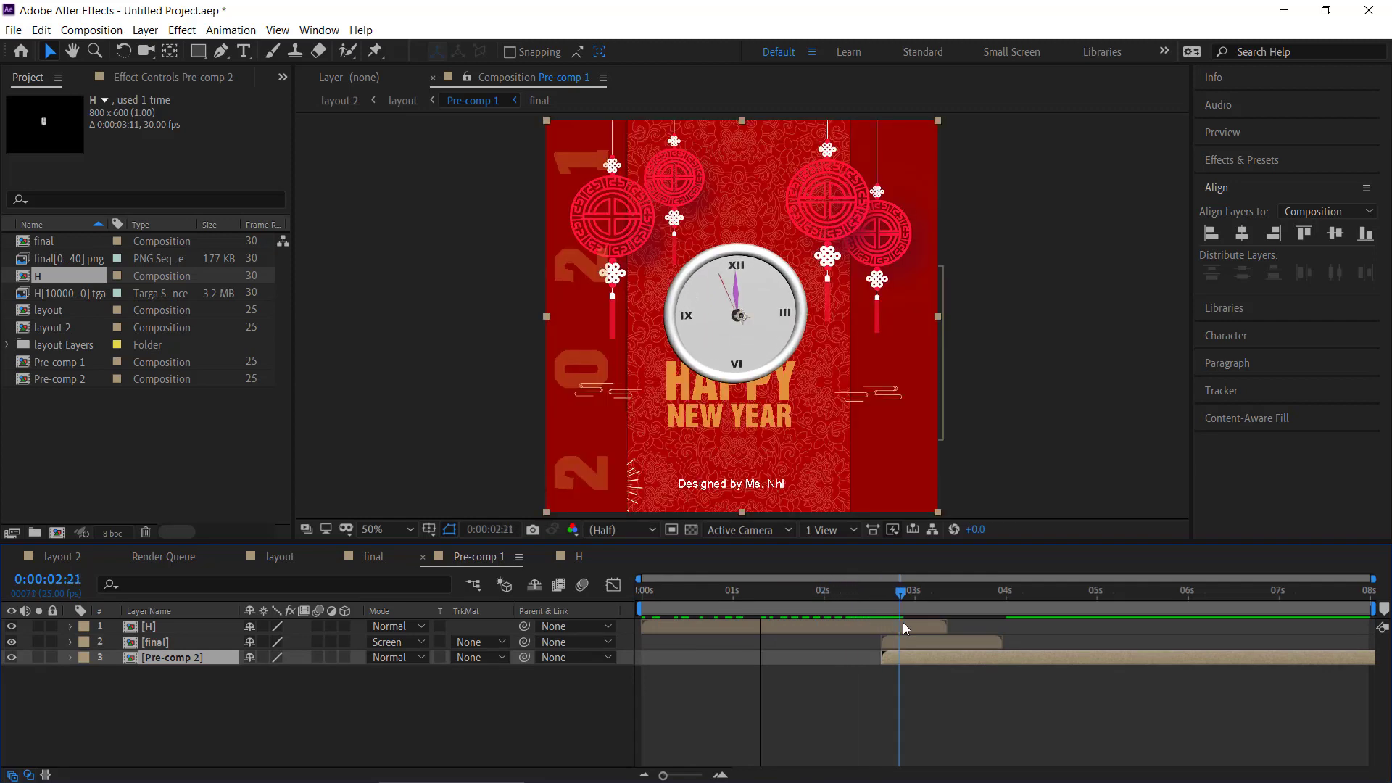
mouse_move(903, 622)
mouse_down()
mouse_move(970, 624)
mouse_move(1064, 659)
mouse_up()
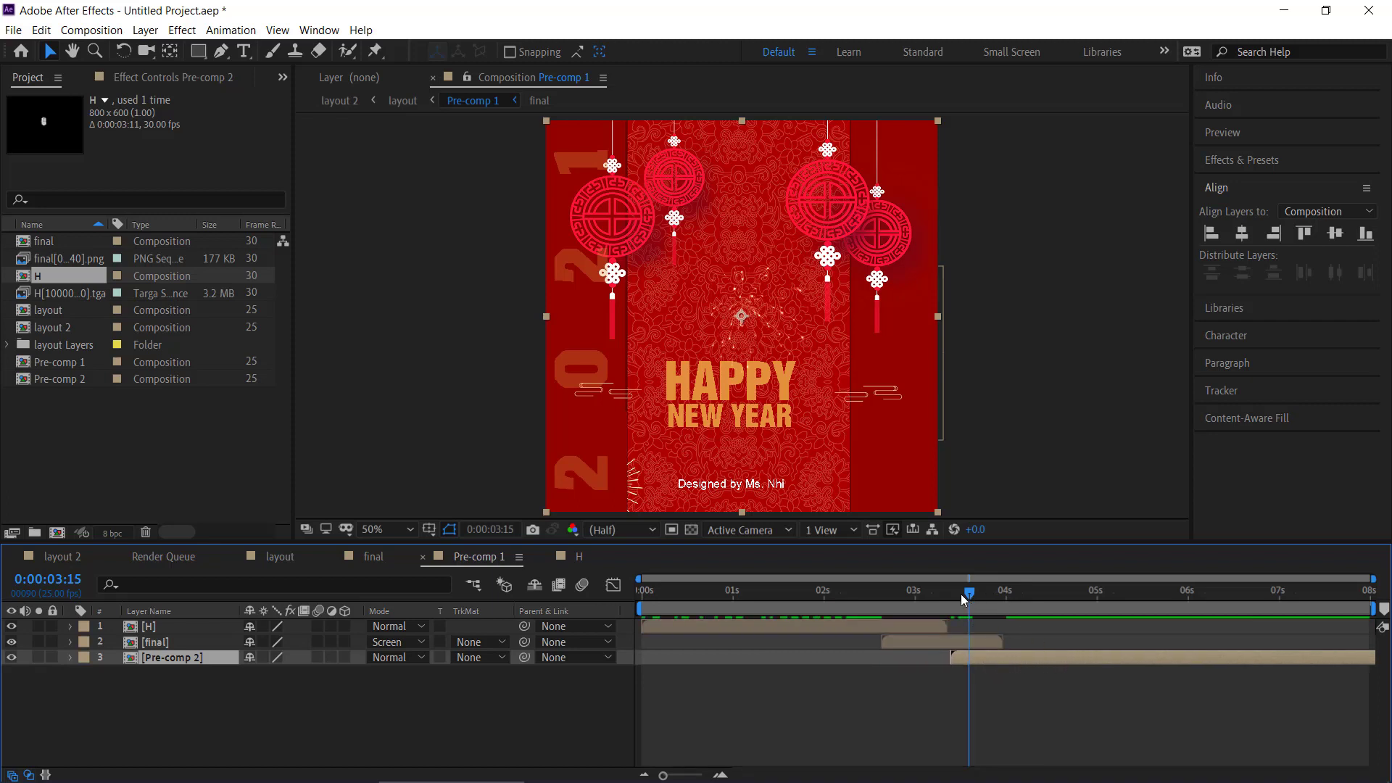
mouse_move(961, 594)
mouse_down()
mouse_move(976, 616)
mouse_move(939, 622)
mouse_move(971, 620)
mouse_move(972, 643)
mouse_up()
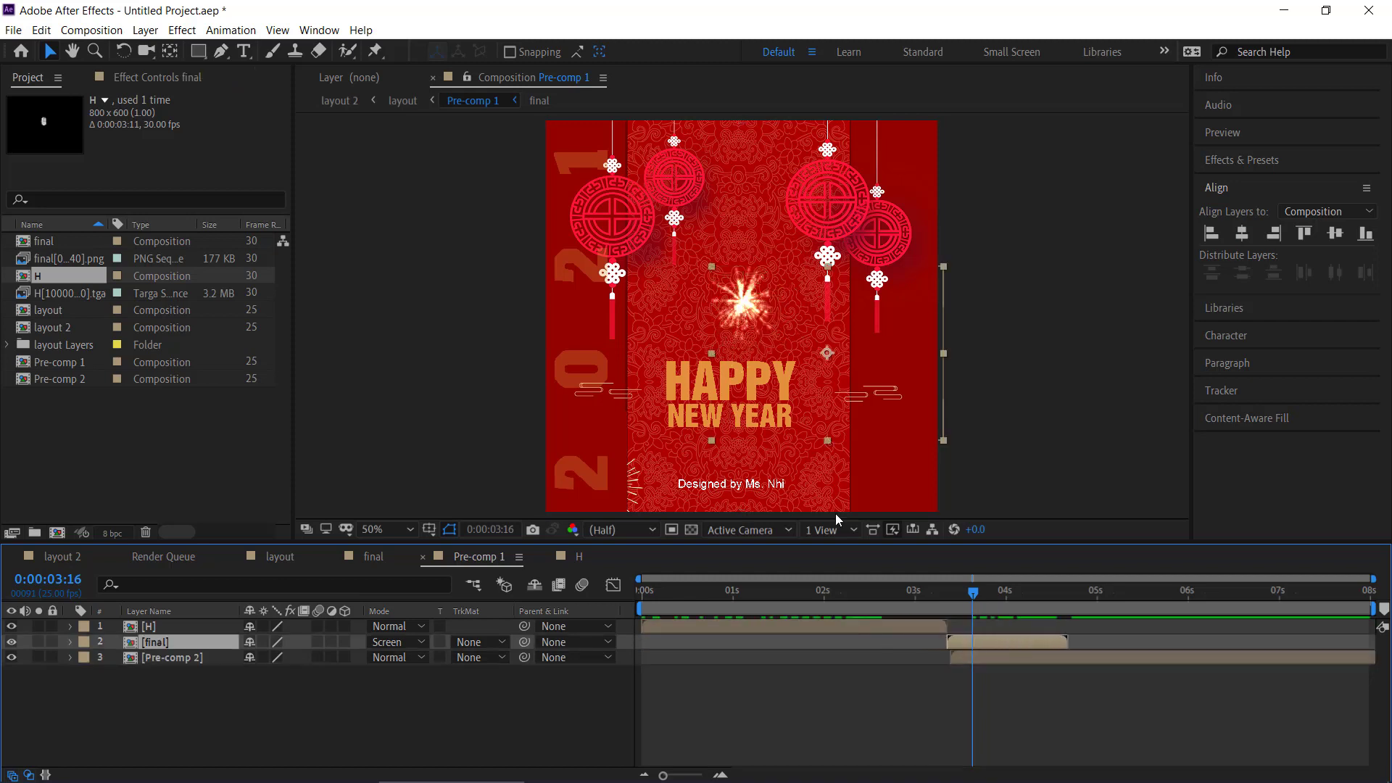
Step: Enlarge the firework burst and move it left of the HAPPY text
drag(943, 266, 1087, 190)
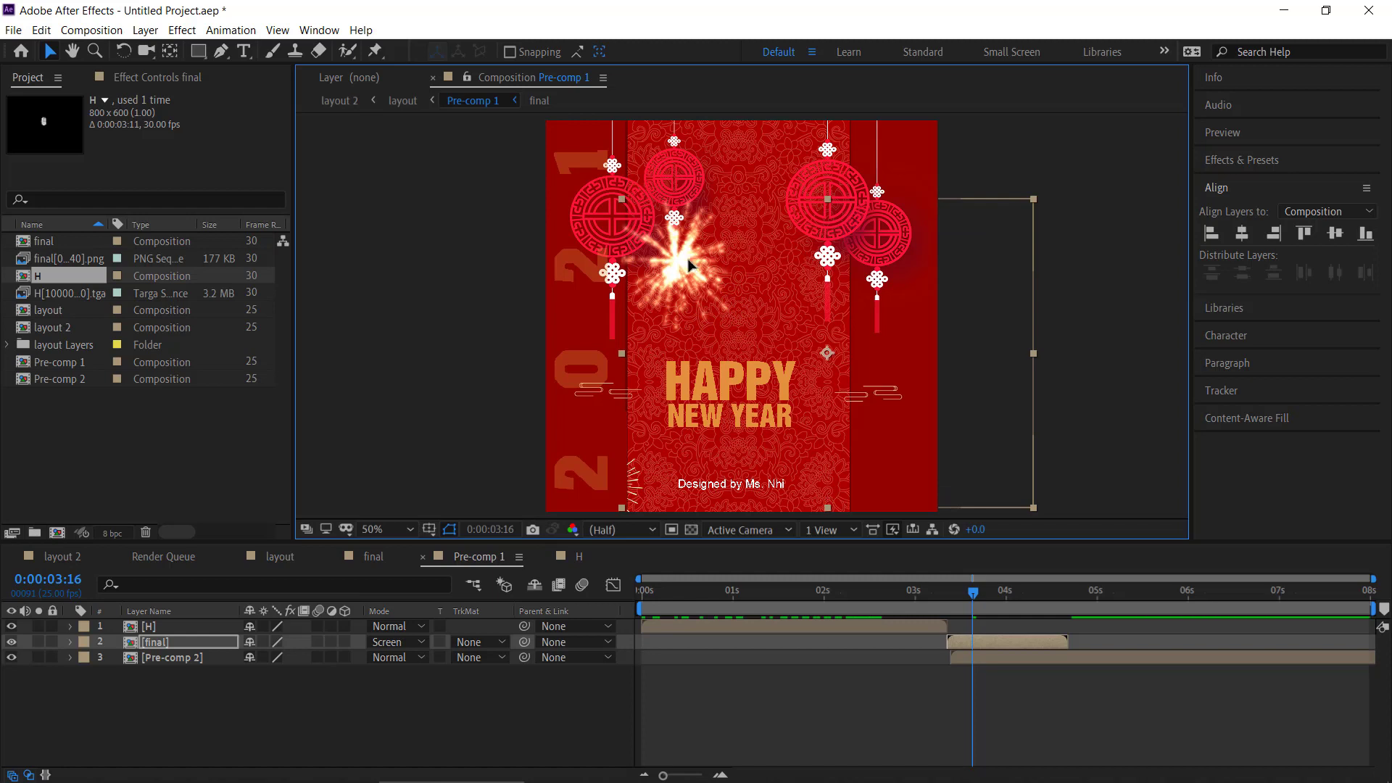
drag(745, 301, 704, 398)
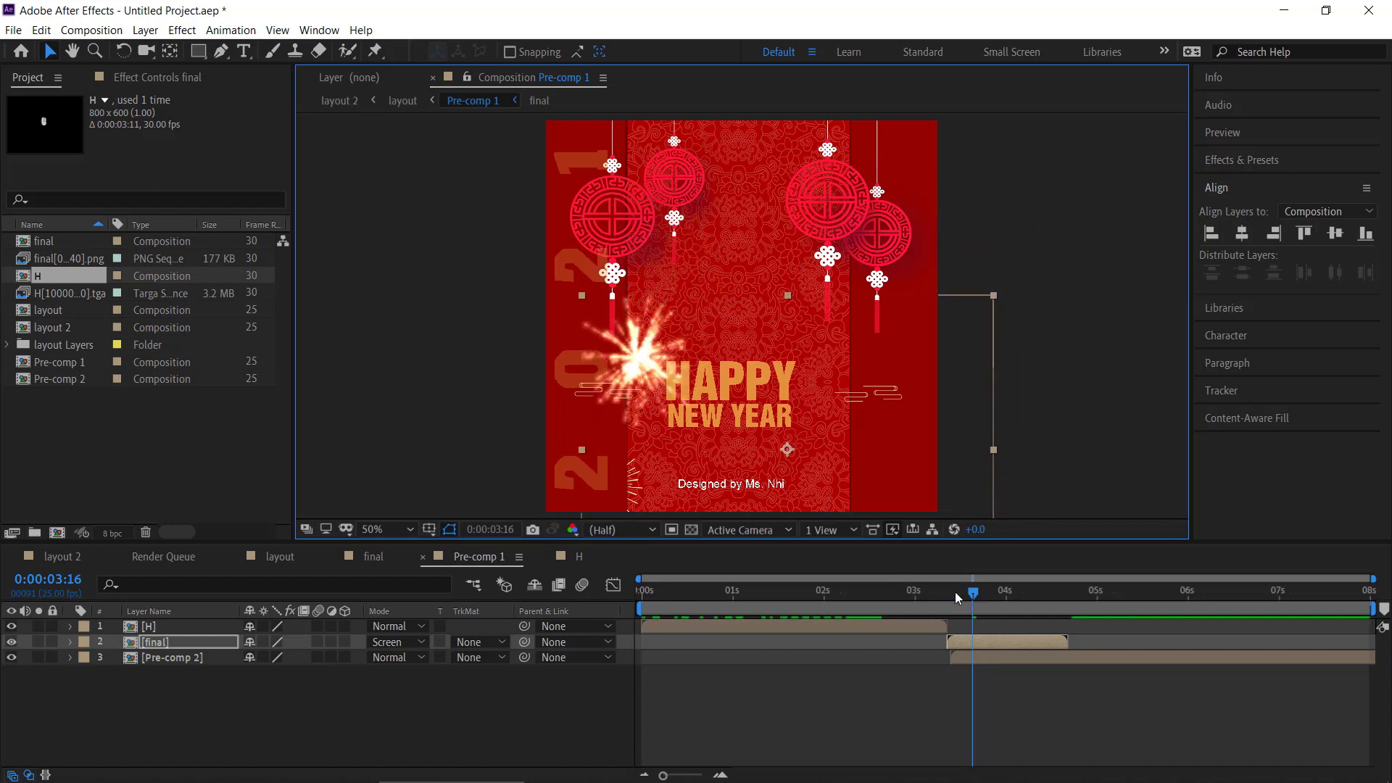
mouse_move(955, 592)
mouse_down()
mouse_move(808, 606)
mouse_move(1021, 602)
mouse_up()
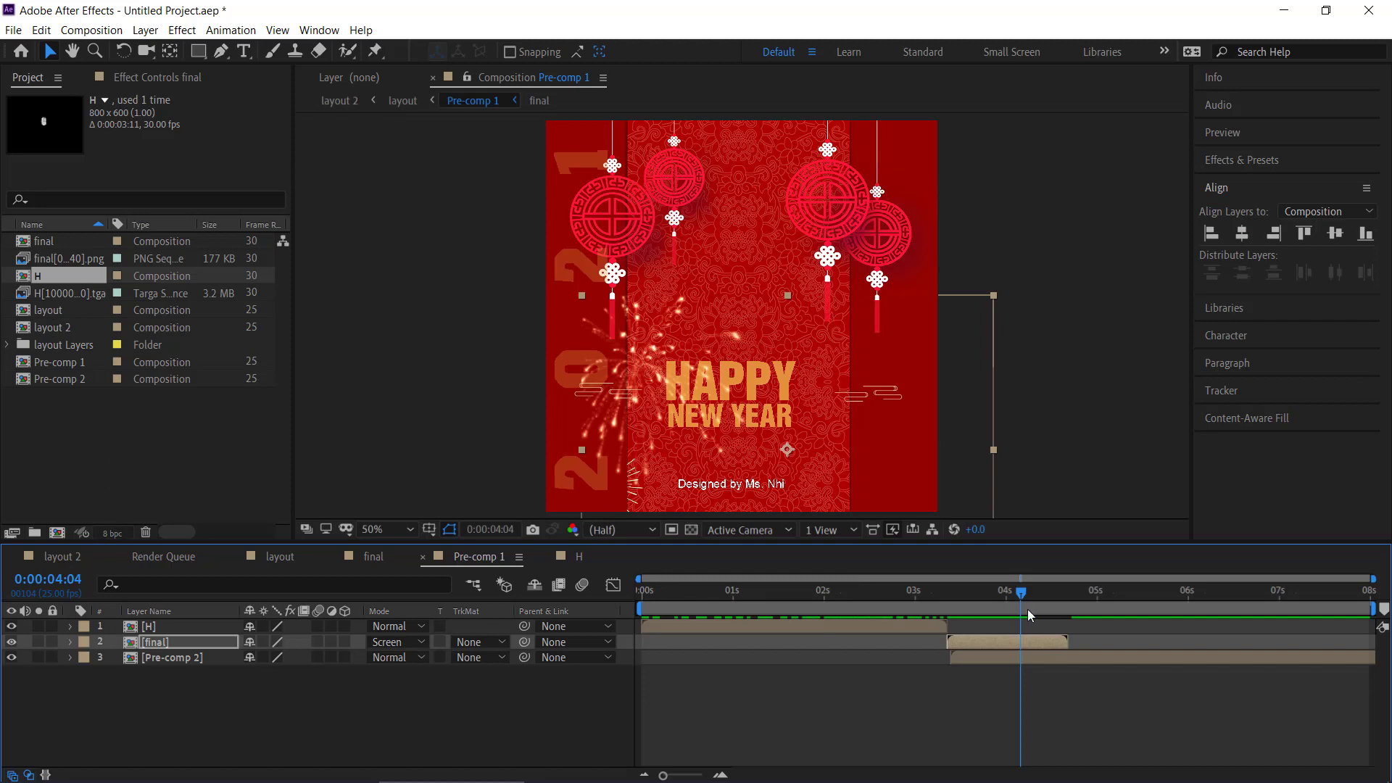
drag(1023, 595, 998, 614)
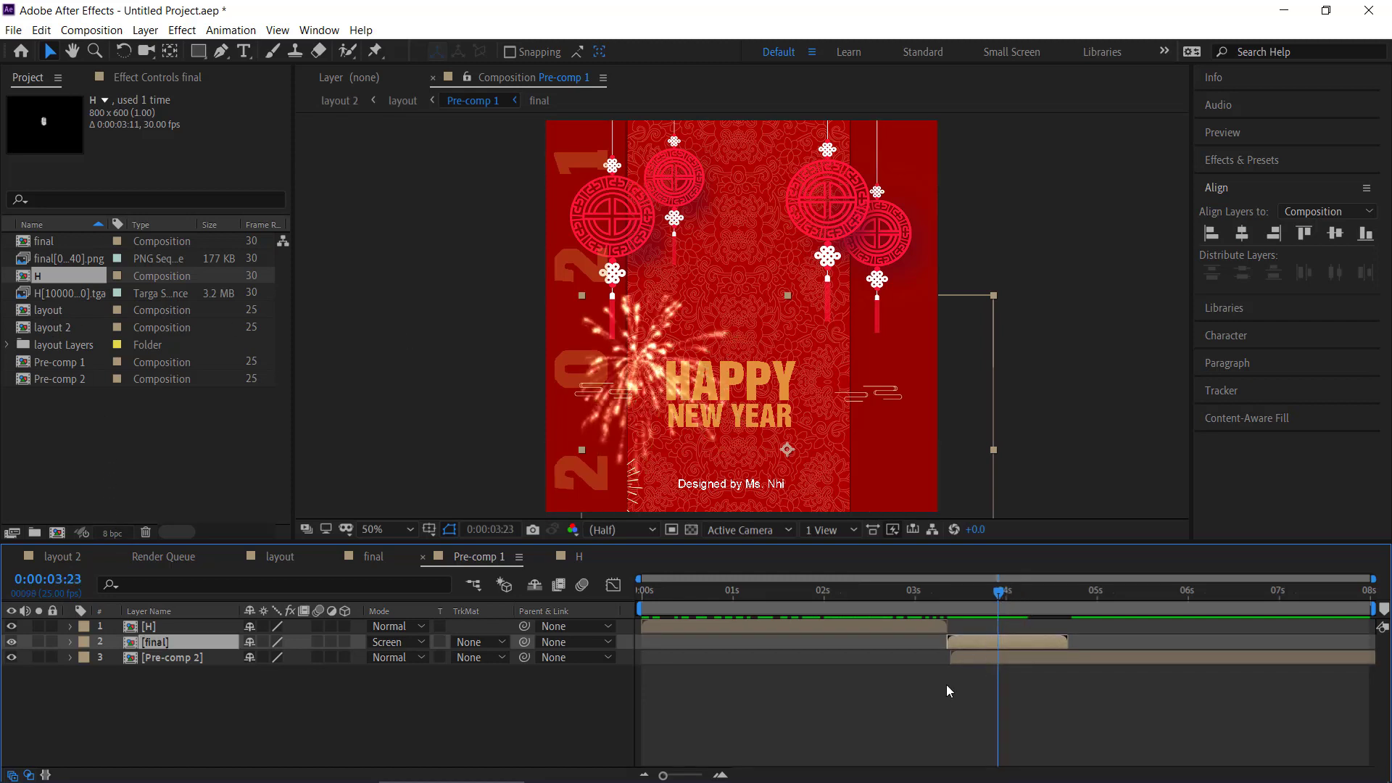
Step: Duplicate the firework, start the copy later, and place it beside the right lanterns
click(946, 685)
click(985, 640)
key(ctrl+d)
drag(985, 641, 1046, 642)
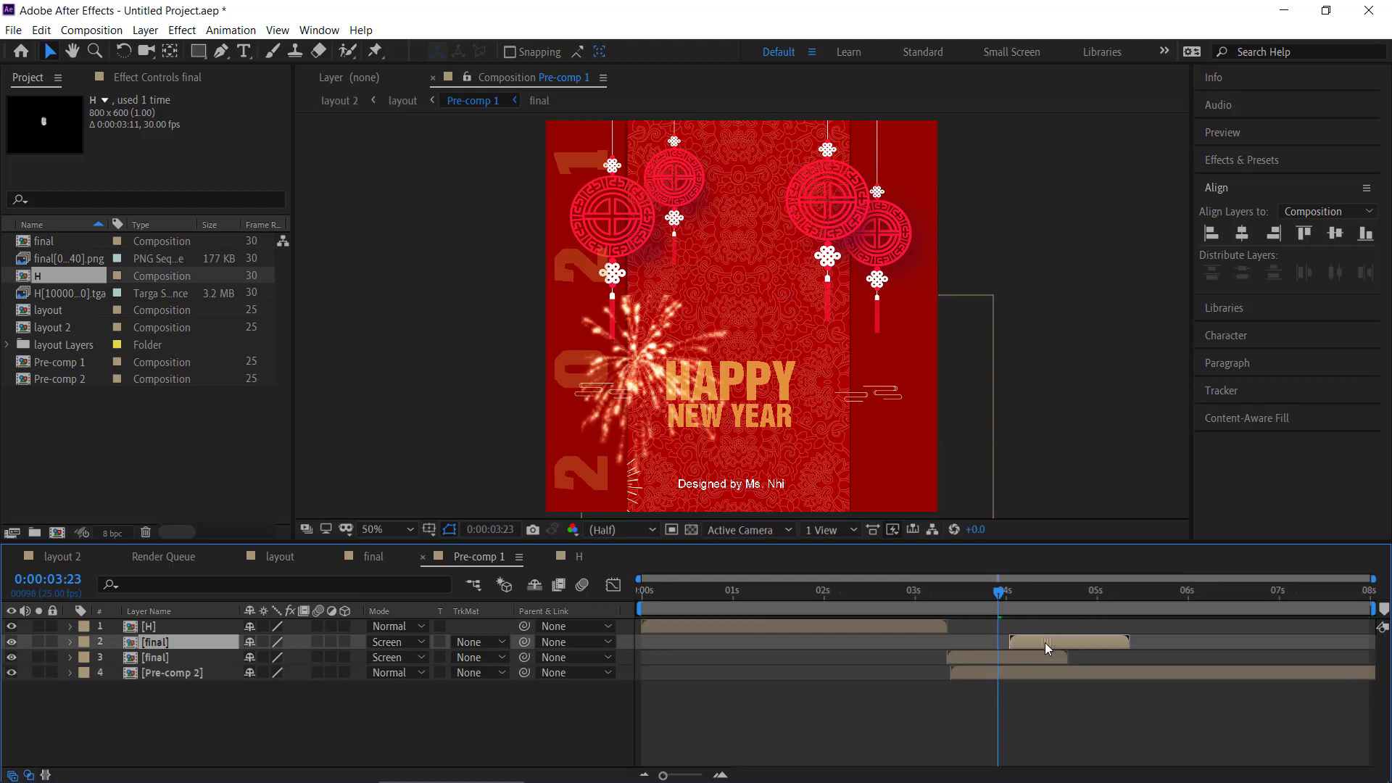
drag(1019, 591, 1056, 590)
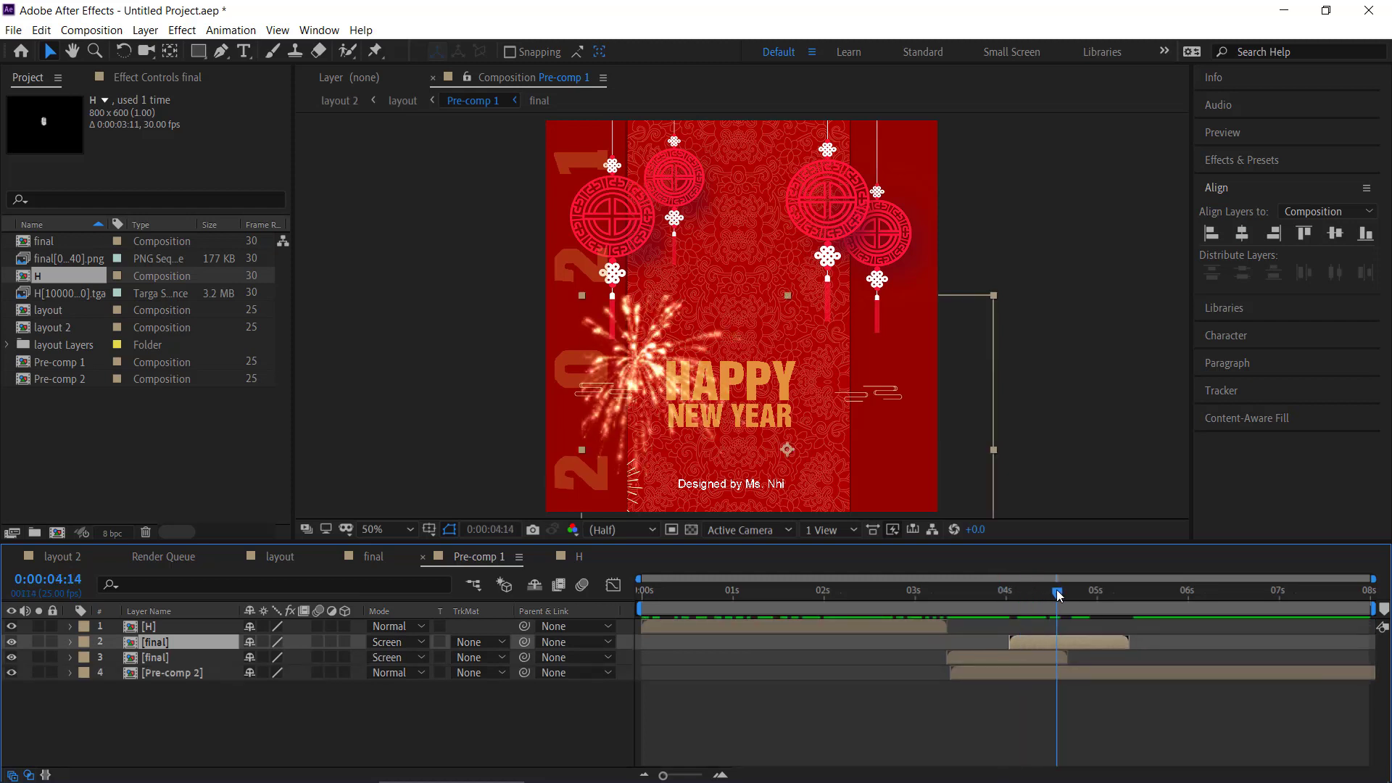
click(658, 354)
drag(659, 353, 827, 279)
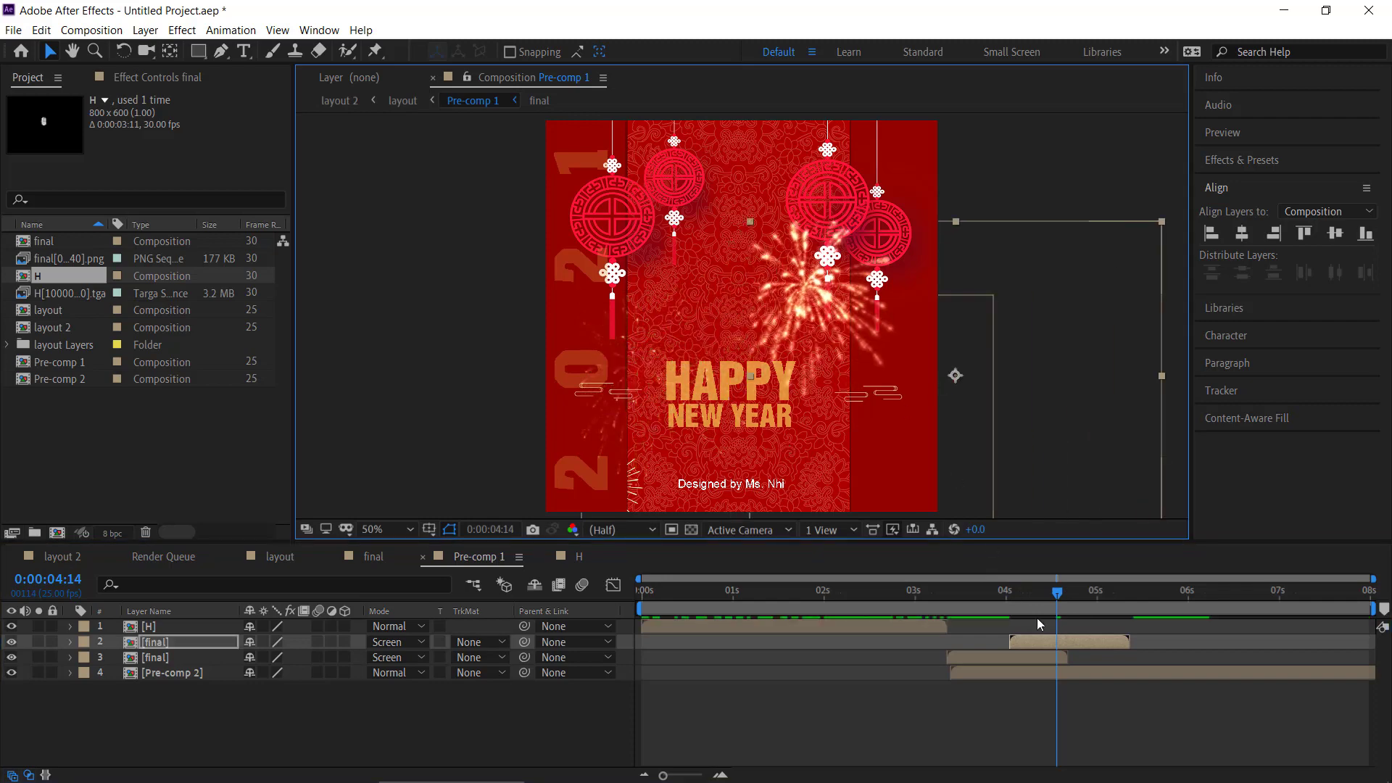
mouse_move(1059, 593)
mouse_down()
mouse_move(973, 591)
mouse_move(1085, 593)
mouse_up()
Step: Add a third firework copy starting slightly earlier at the card's lower right
click(1050, 636)
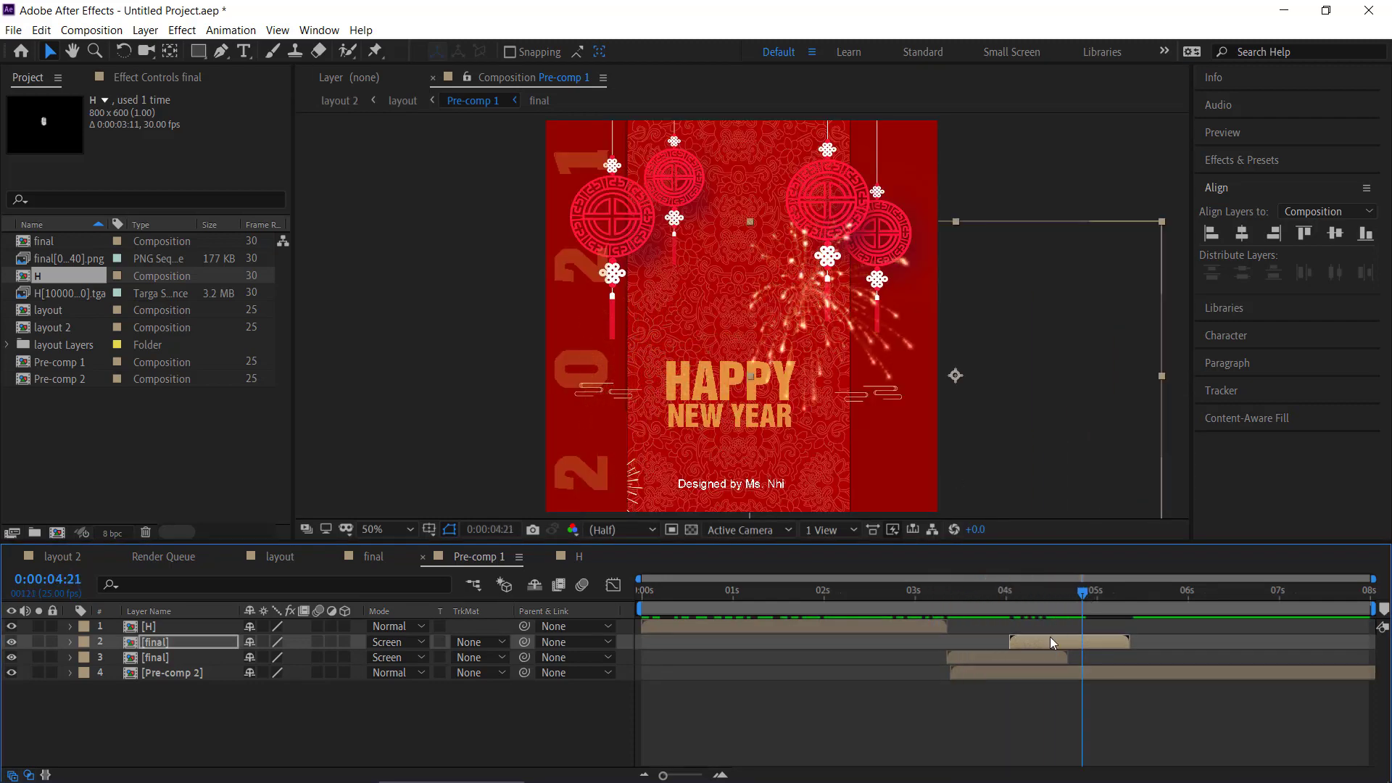
key(ctrl+d)
click(1088, 631)
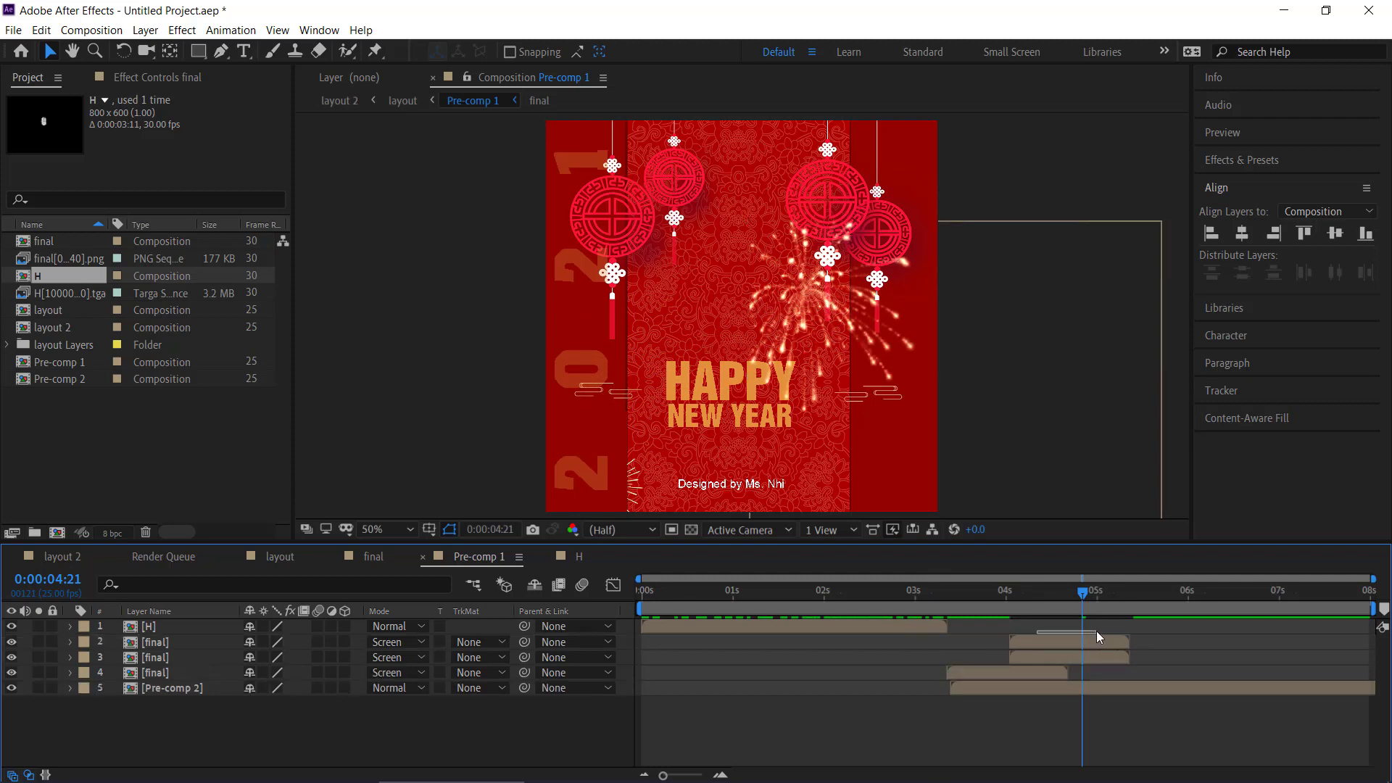
drag(1057, 636, 1027, 639)
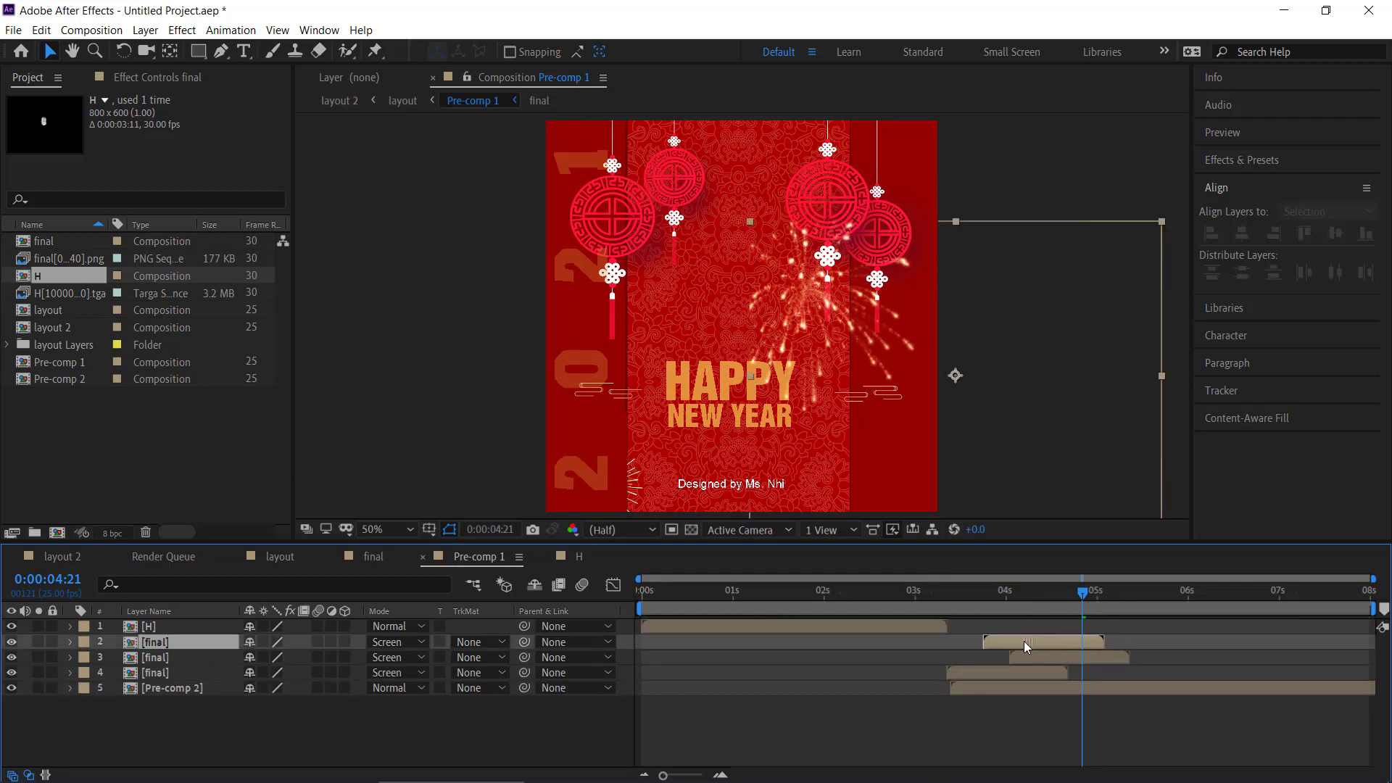
click(801, 309)
drag(801, 308, 821, 443)
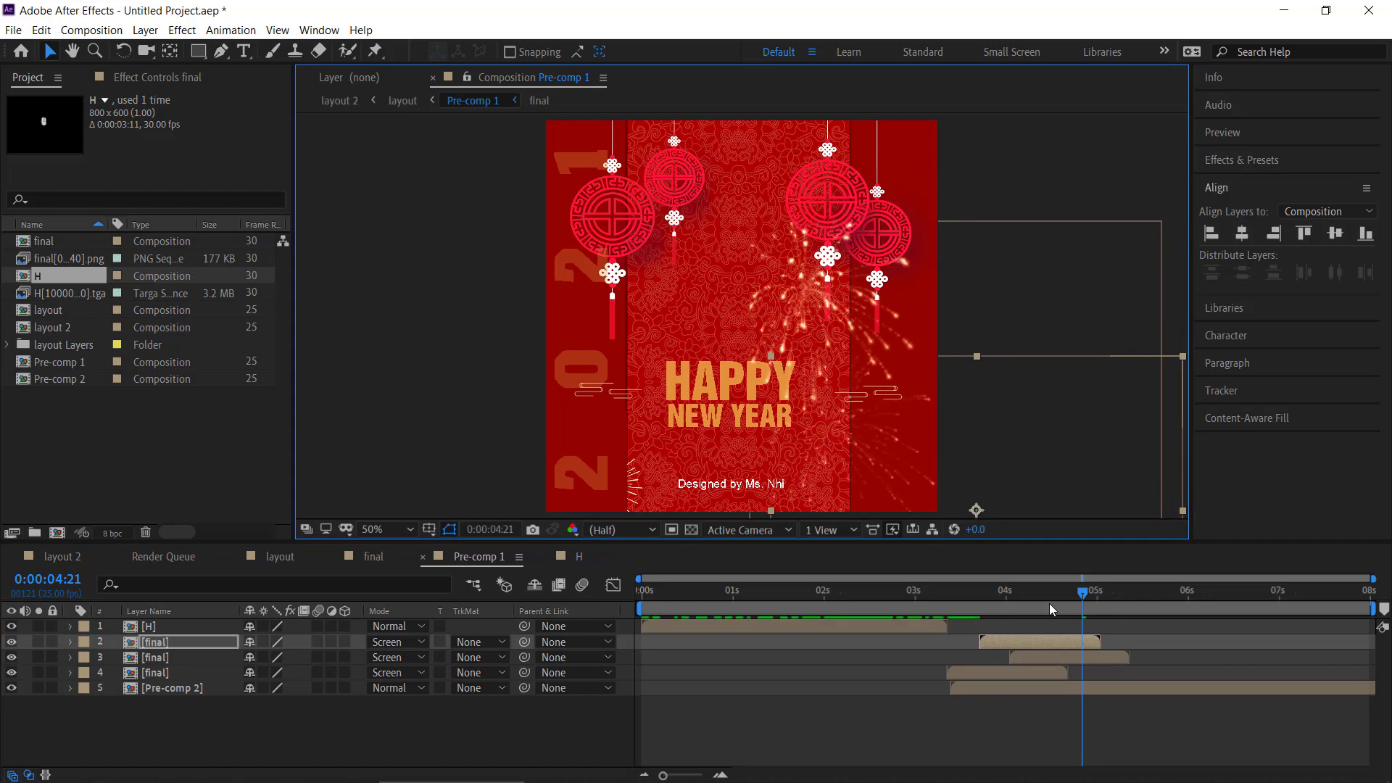
mouse_move(1080, 593)
mouse_down()
mouse_move(1028, 593)
mouse_move(1064, 596)
mouse_up()
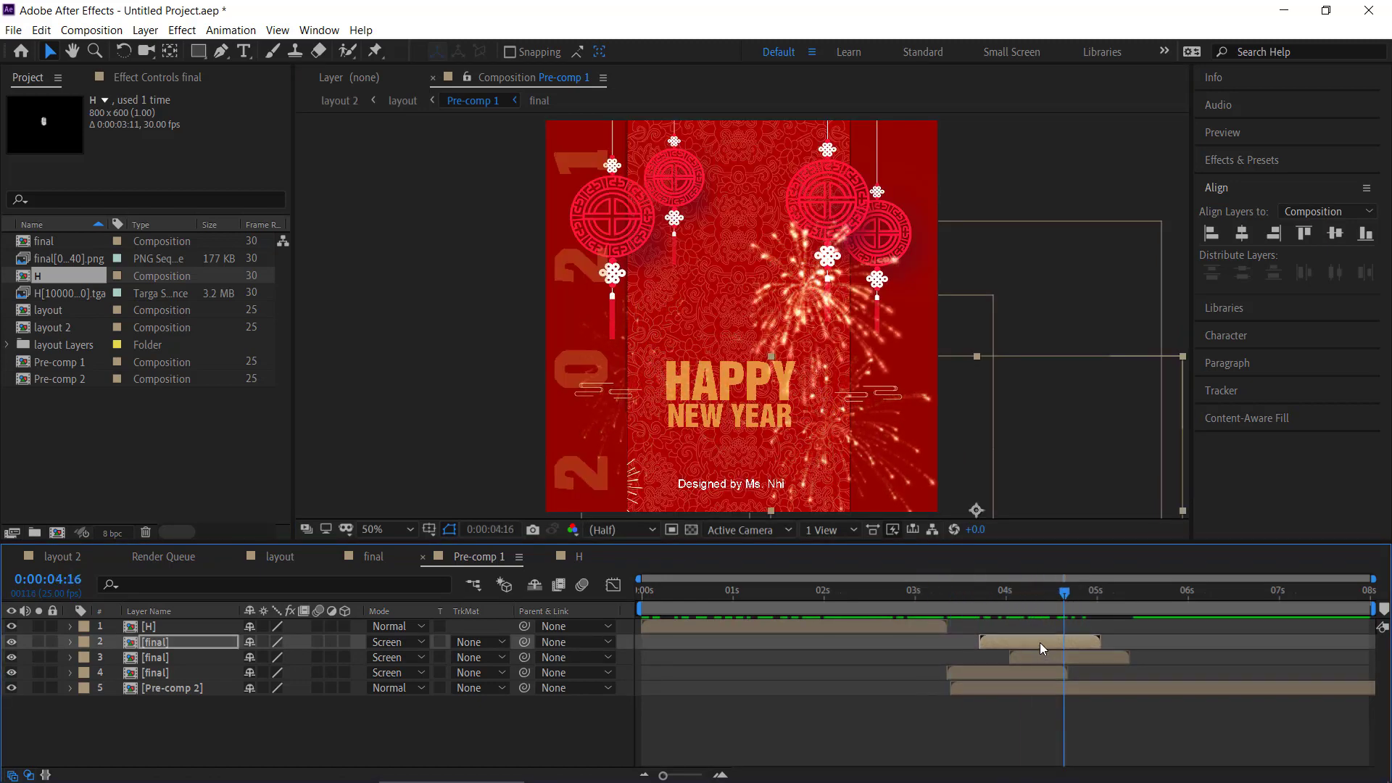
Step: Add a fourth firework copy starting near 4 seconds at the card's upper left
key(ctrl+d)
drag(1023, 642, 1086, 641)
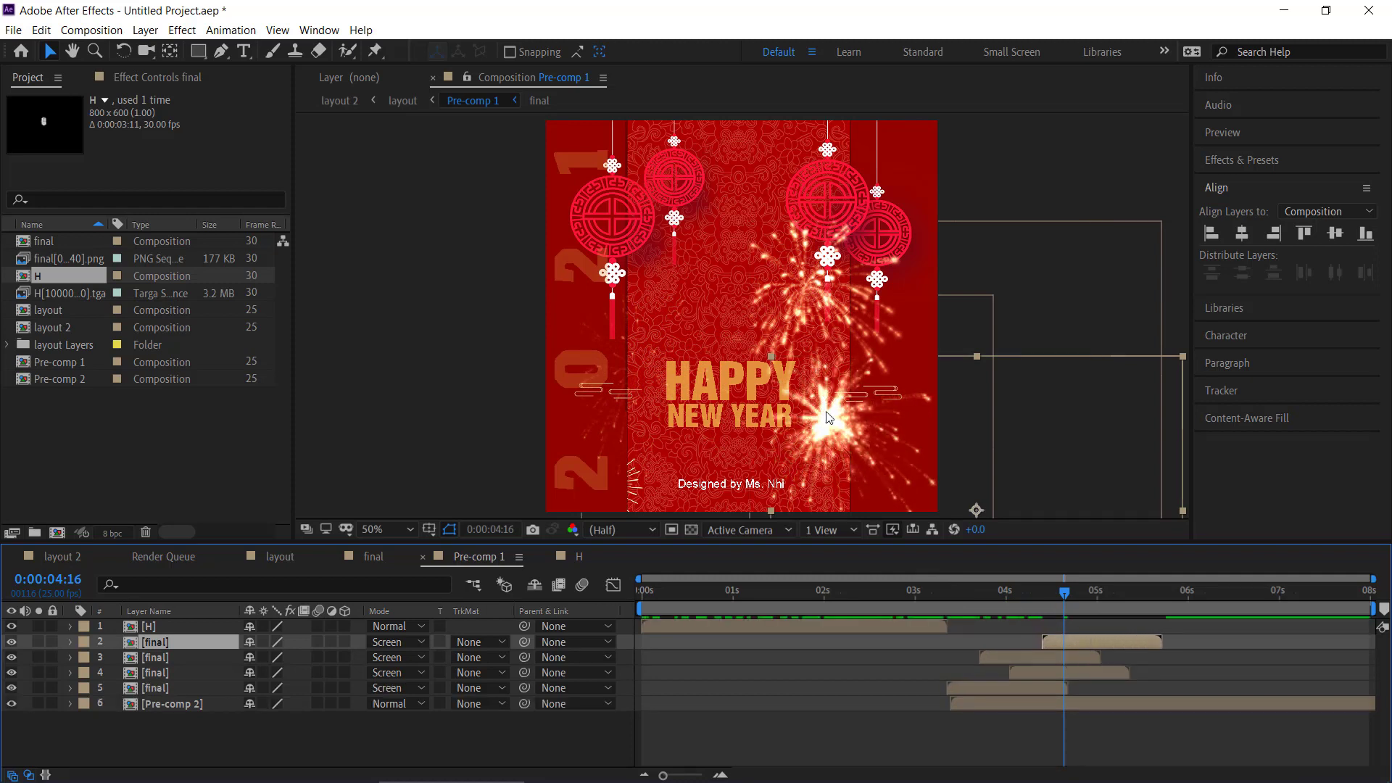
drag(828, 417, 566, 121)
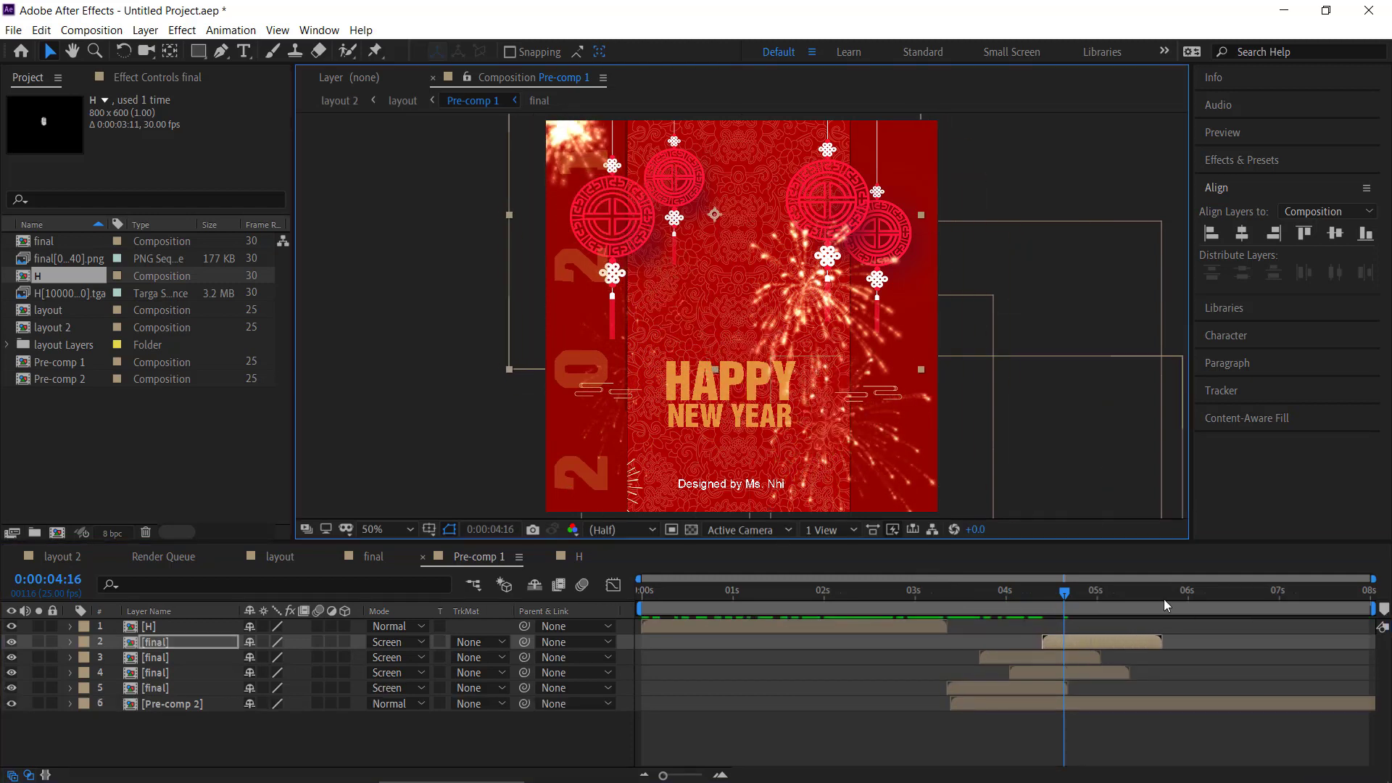
drag(1065, 596, 1080, 606)
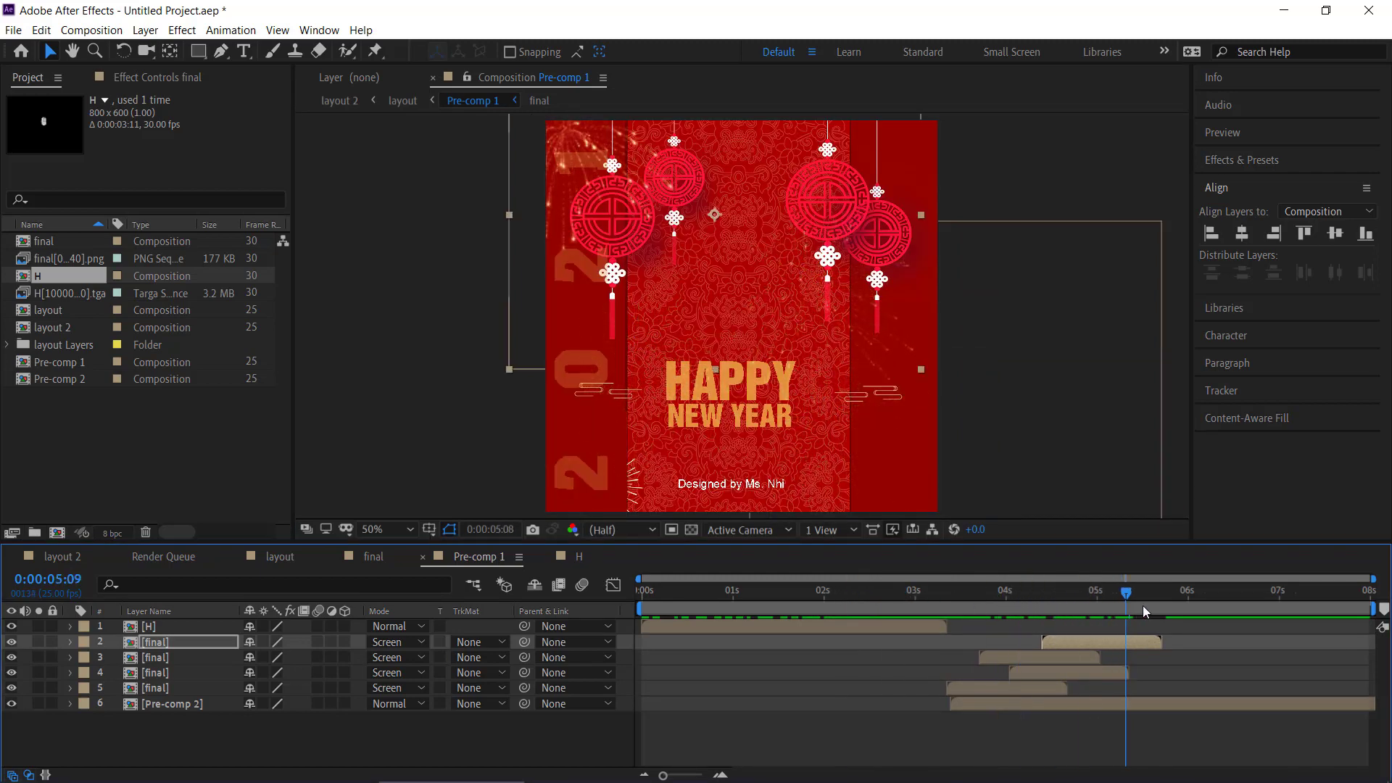
mouse_move(1080, 606)
mouse_down()
mouse_move(1104, 606)
mouse_move(1046, 620)
mouse_up()
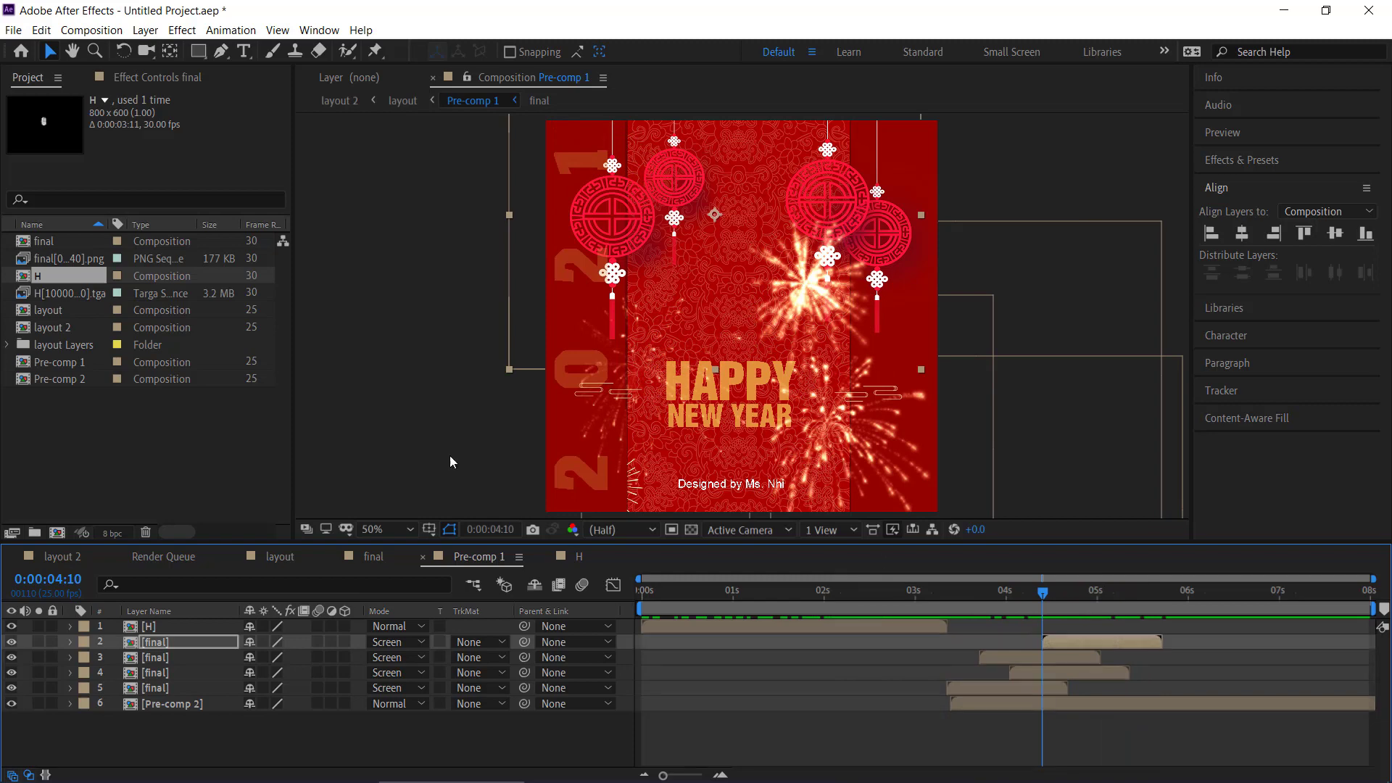
Step: Import the PHAO PNG sequence (P10001) from BUOI 4 as composition P
double_click(93, 428)
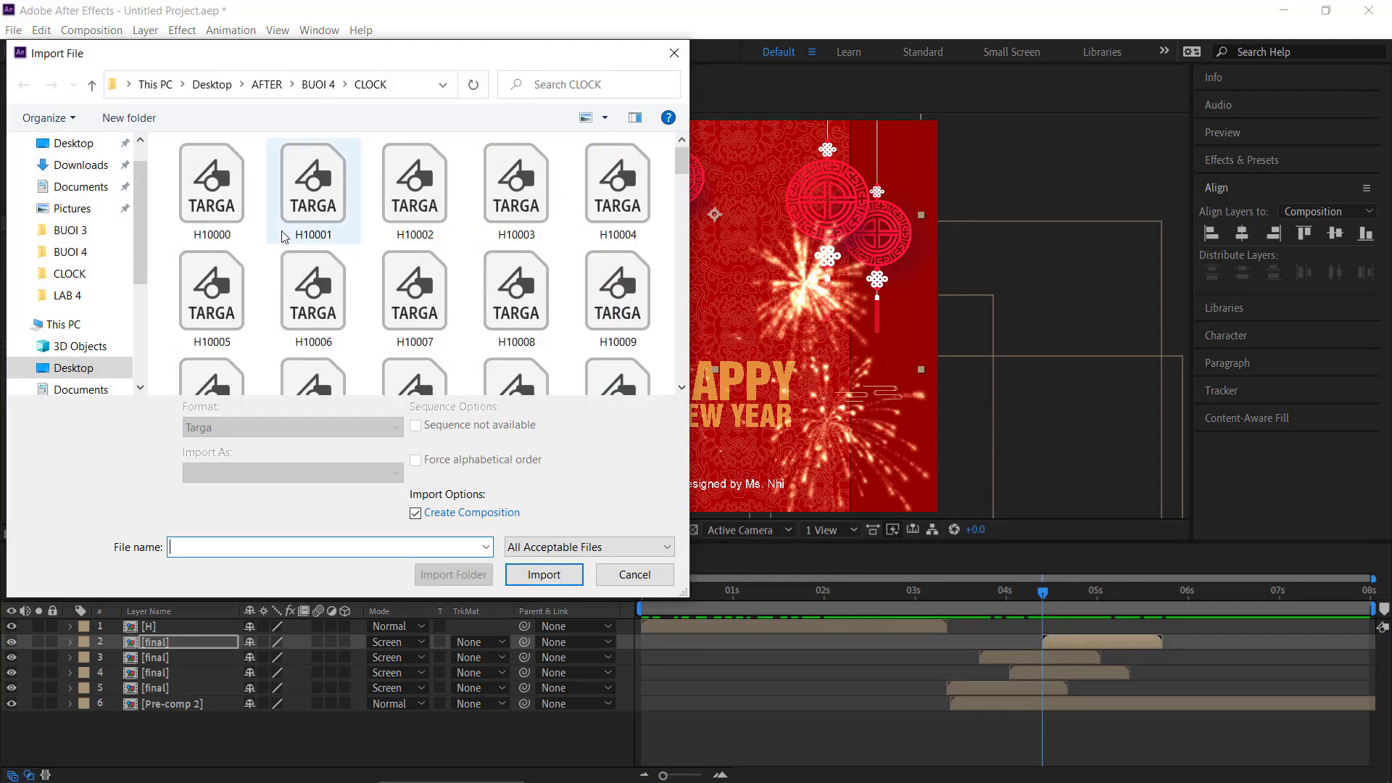
click(317, 84)
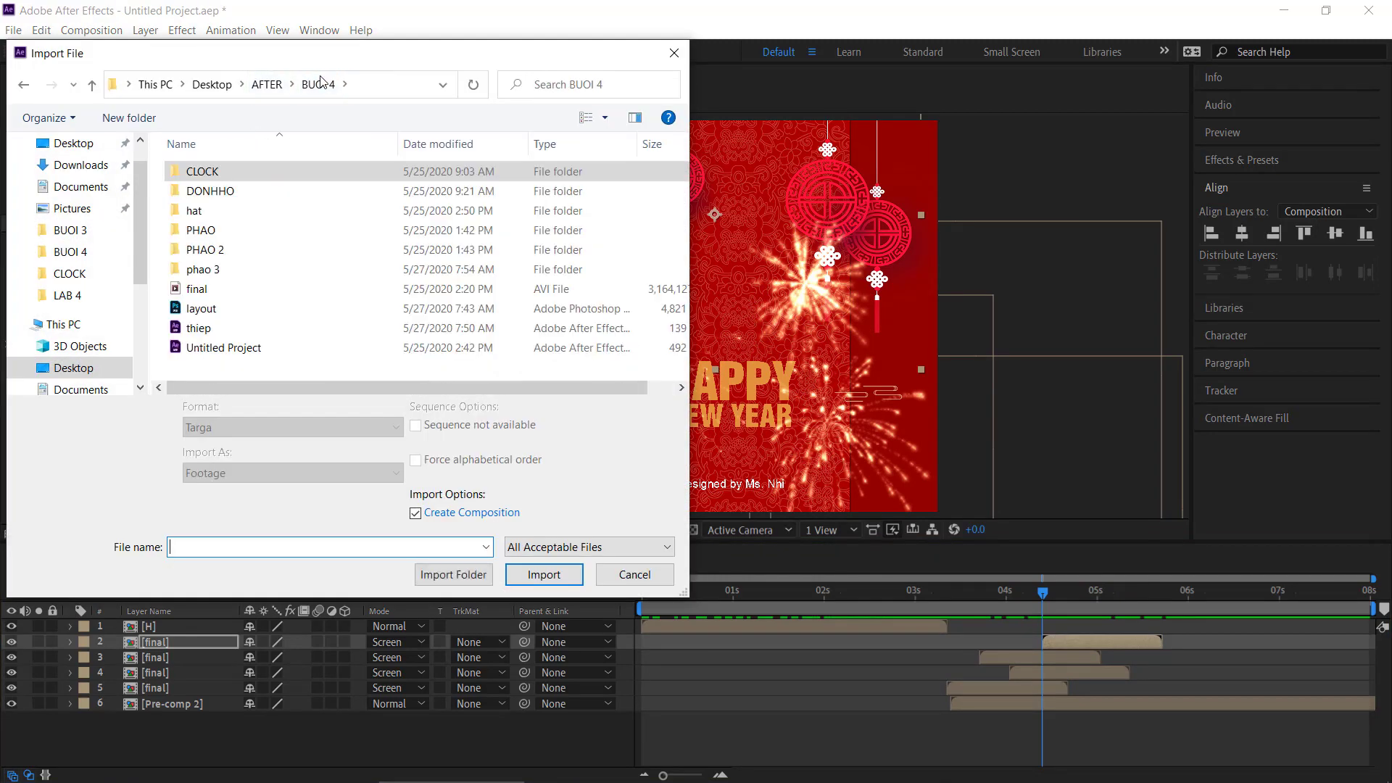
double_click(206, 232)
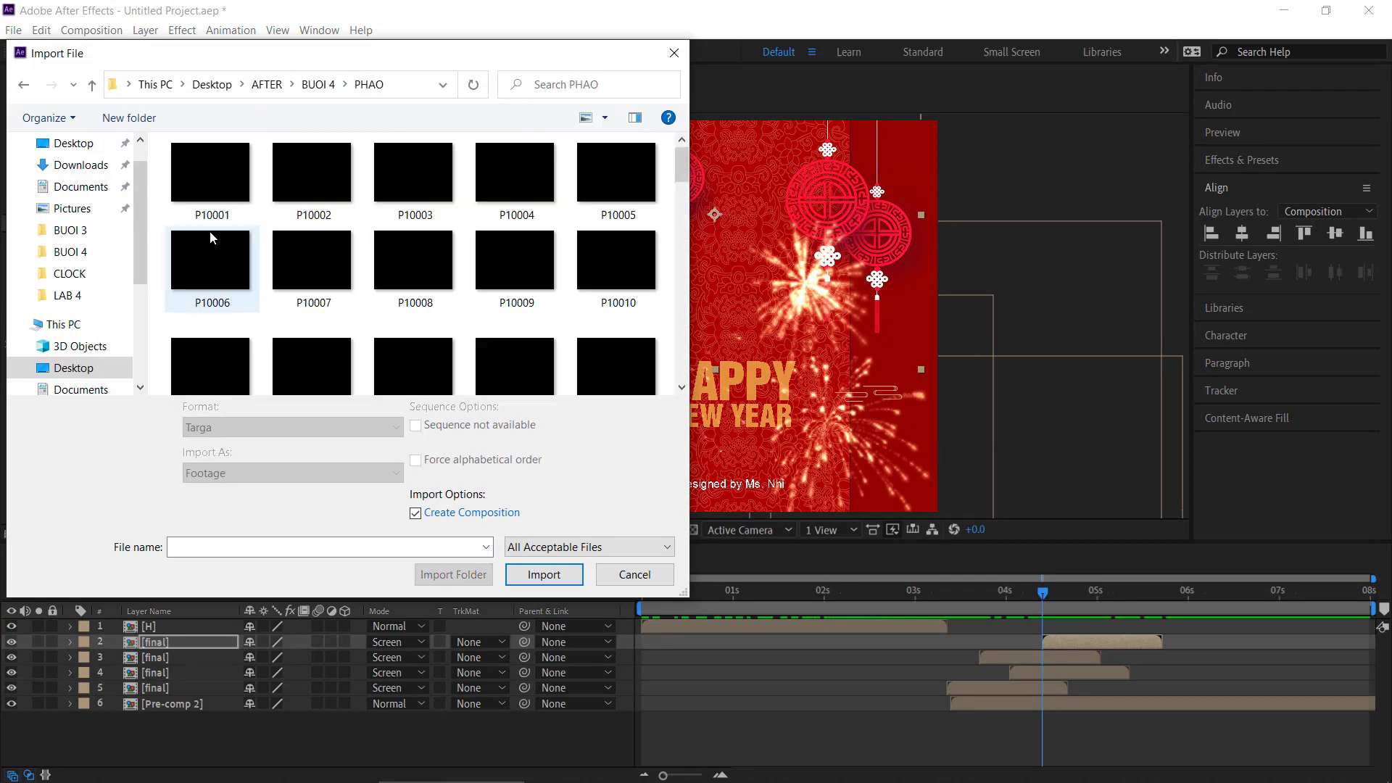
click(227, 183)
click(544, 575)
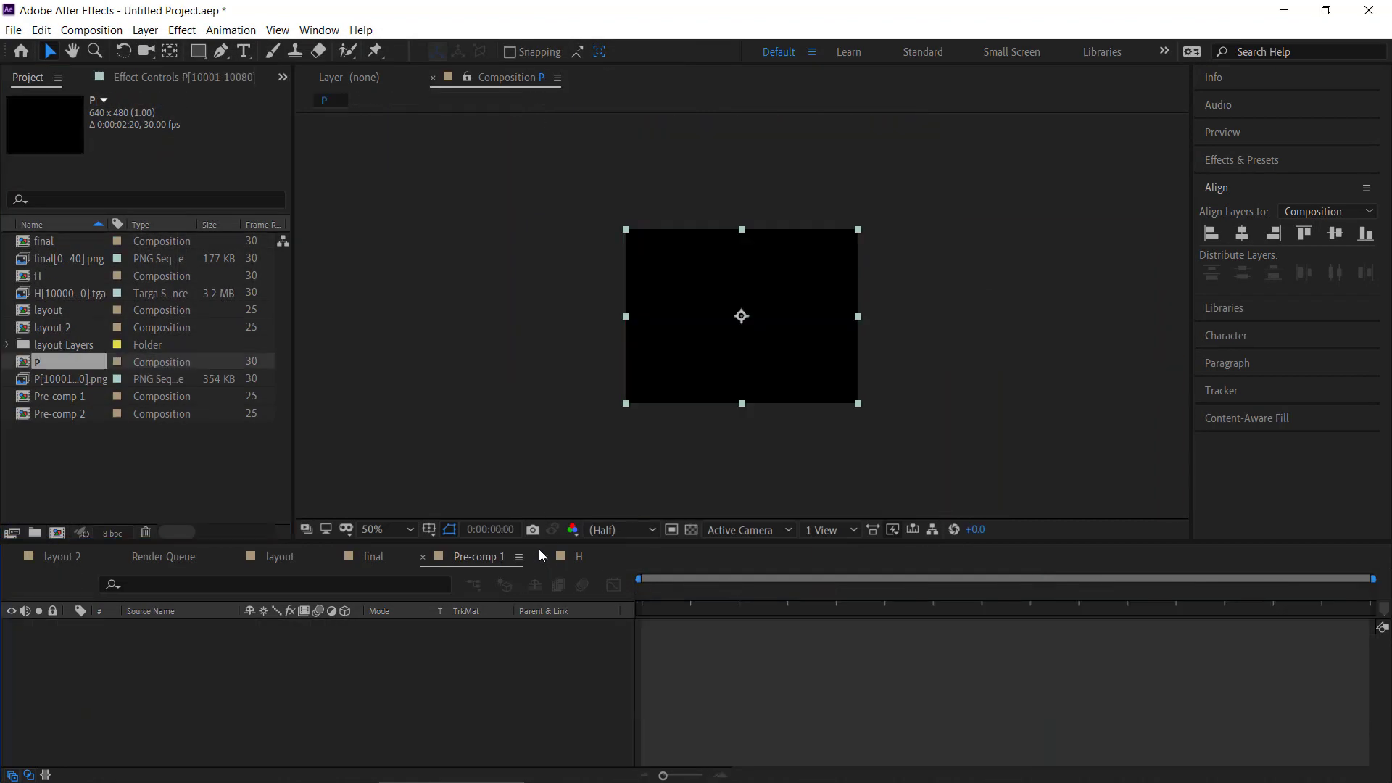
click(22, 368)
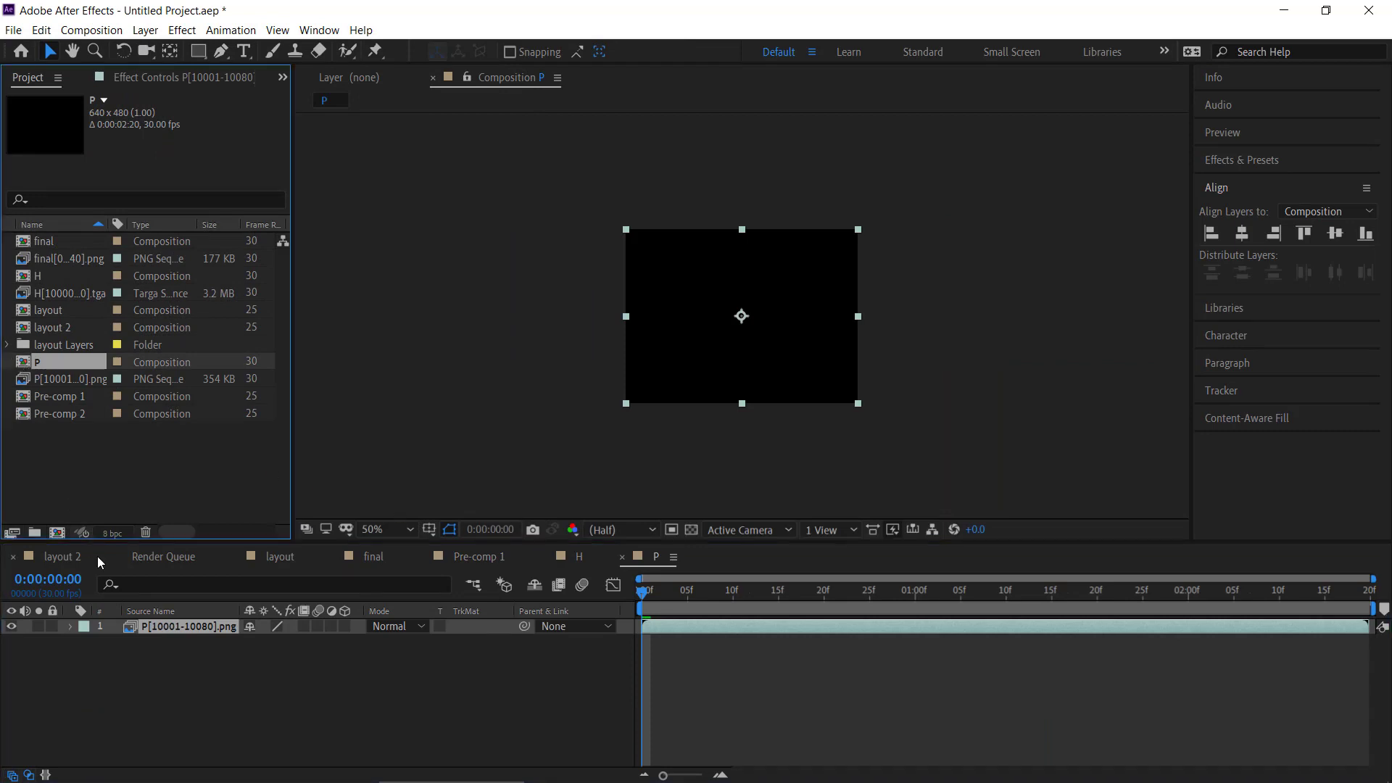
Step: Add composition P to Pre-comp 1, starting just after 4 seconds
click(488, 561)
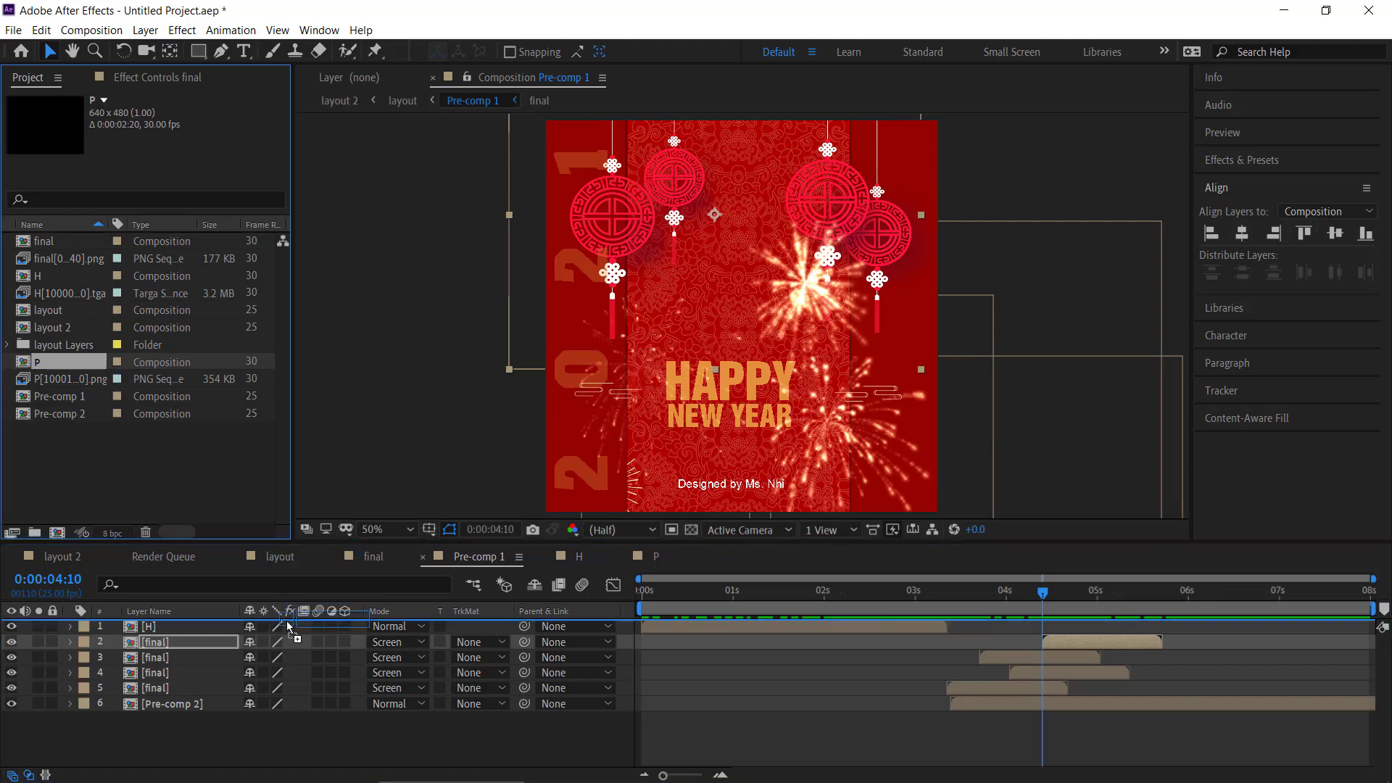
drag(25, 366, 286, 621)
drag(763, 623, 1179, 638)
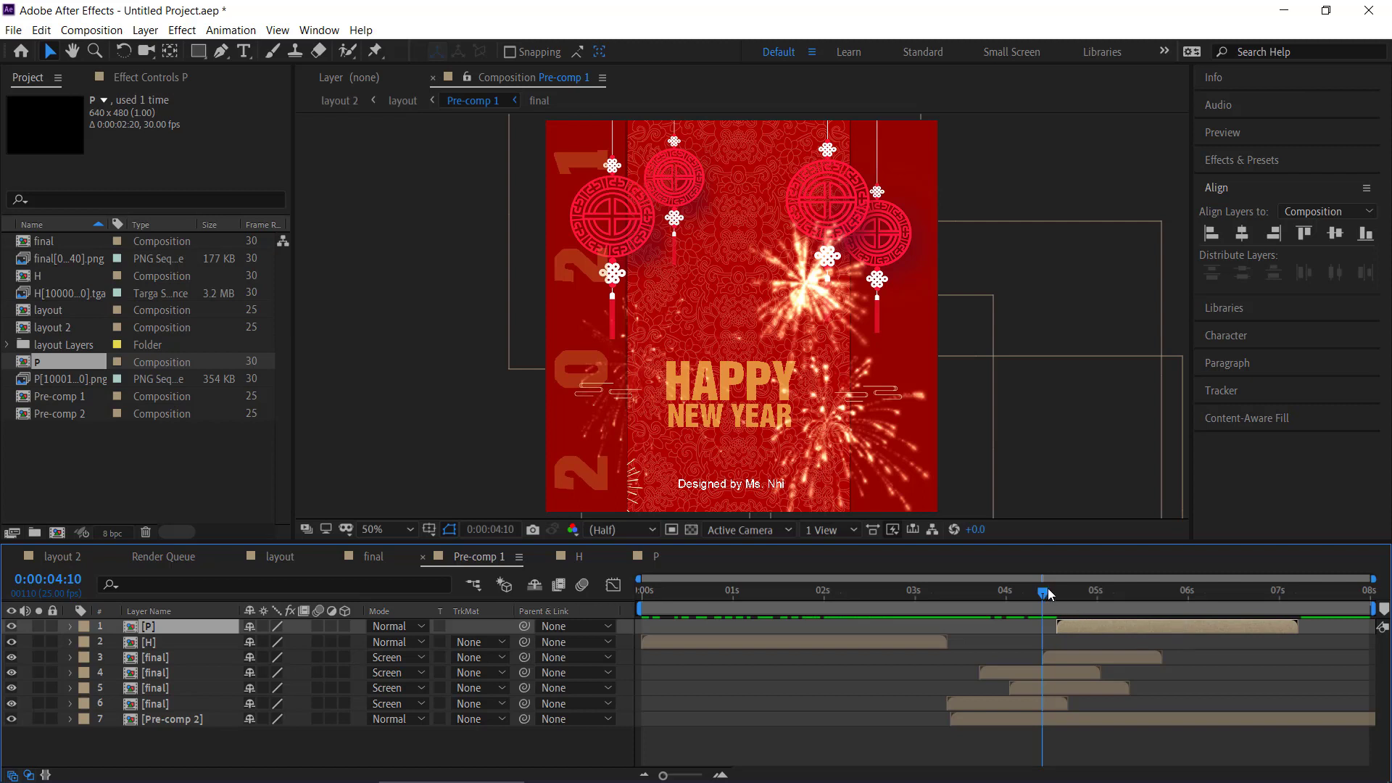
drag(1044, 593, 1209, 593)
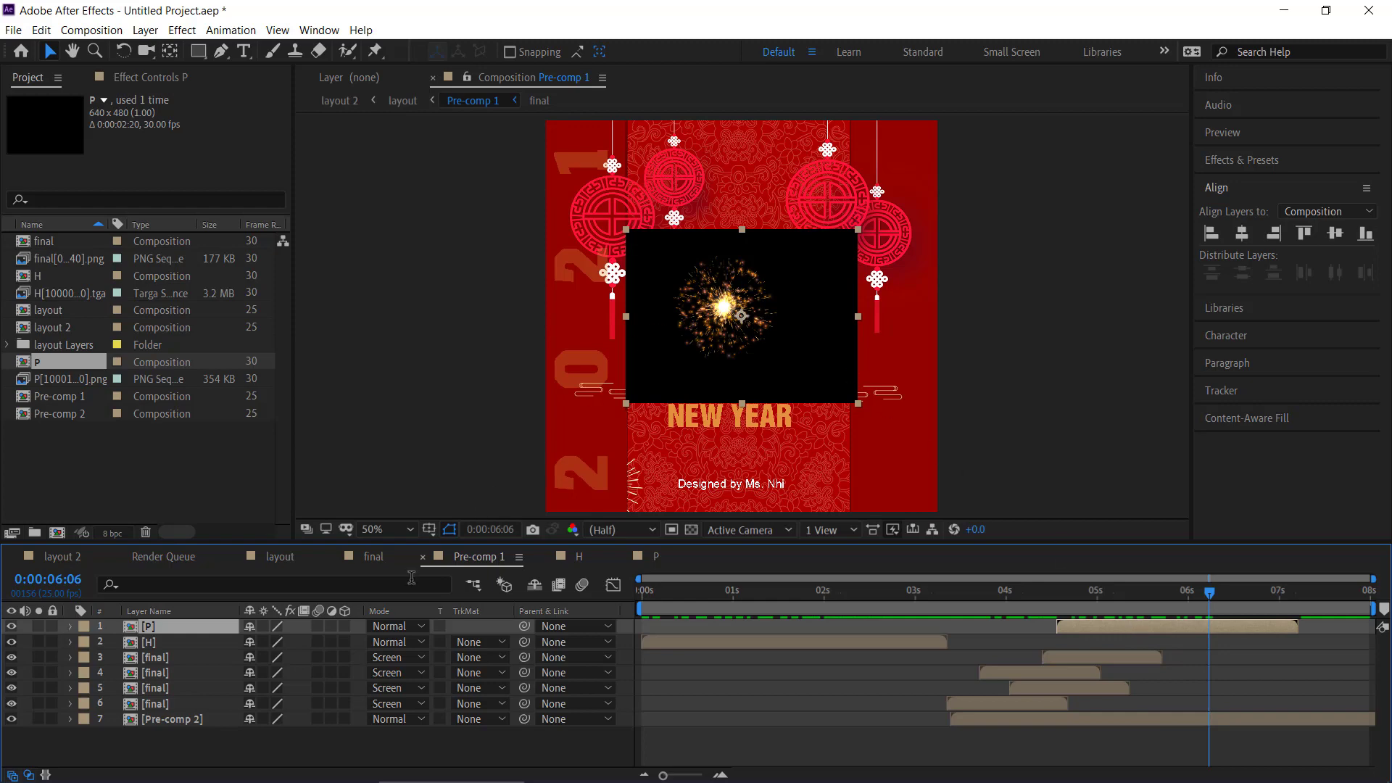
Step: Set the P layer to Screen mode, then move it up-right and enlarge it
click(391, 627)
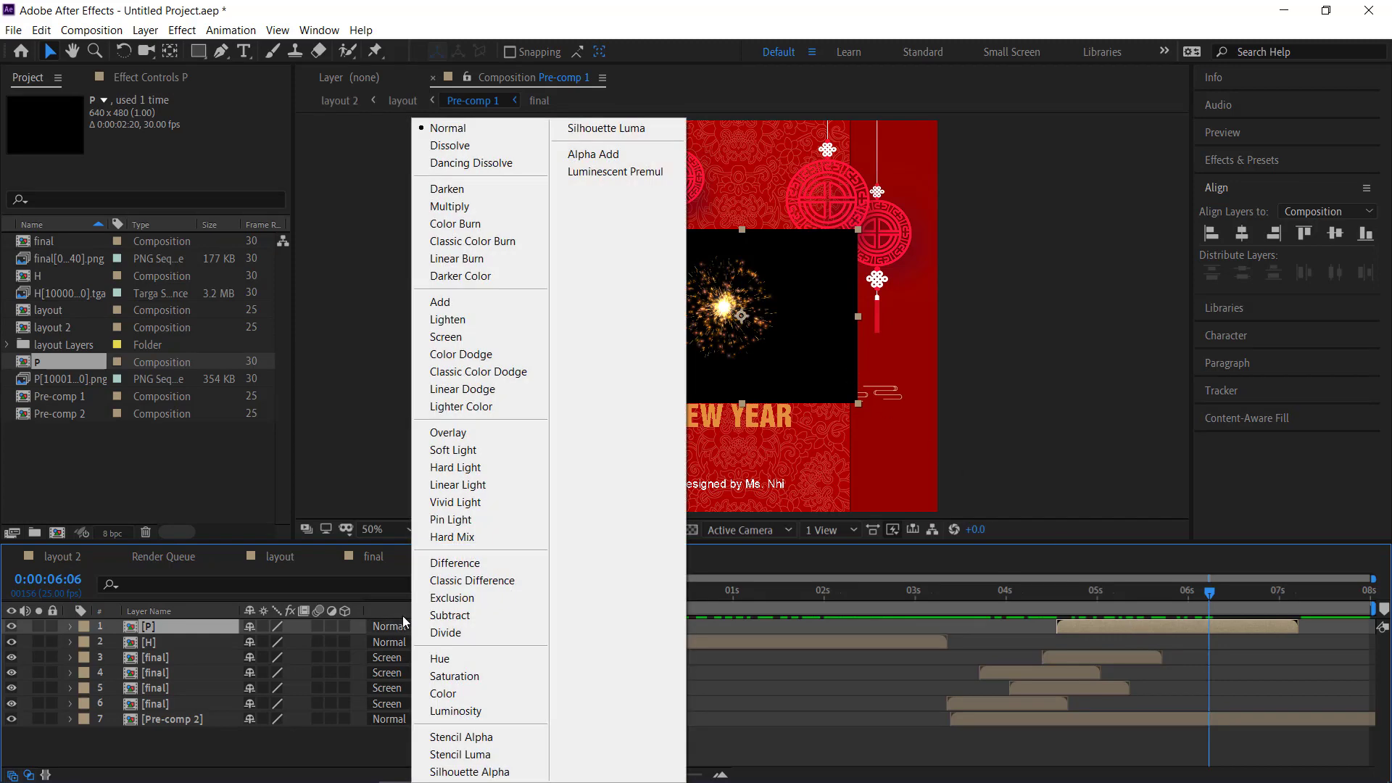
click(446, 337)
drag(1211, 596, 1230, 599)
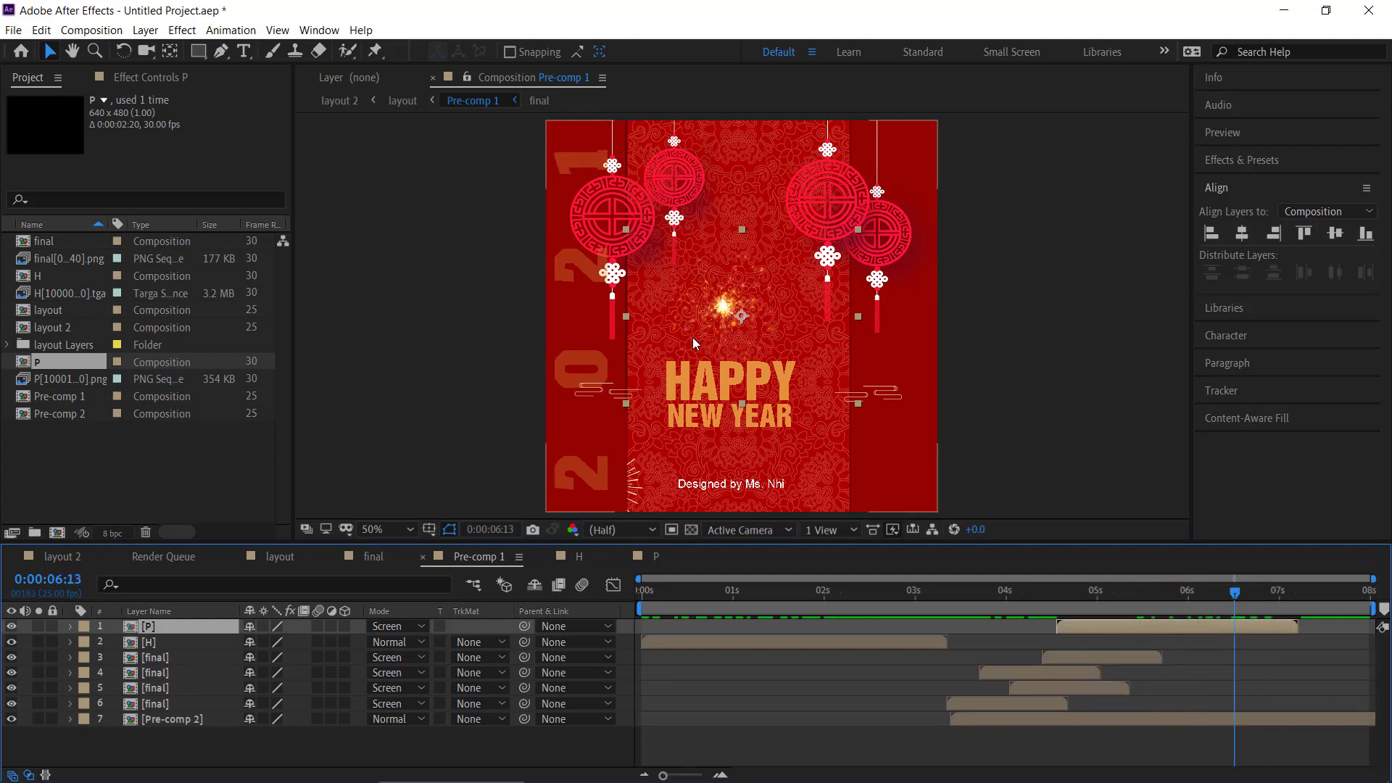
drag(722, 307, 742, 290)
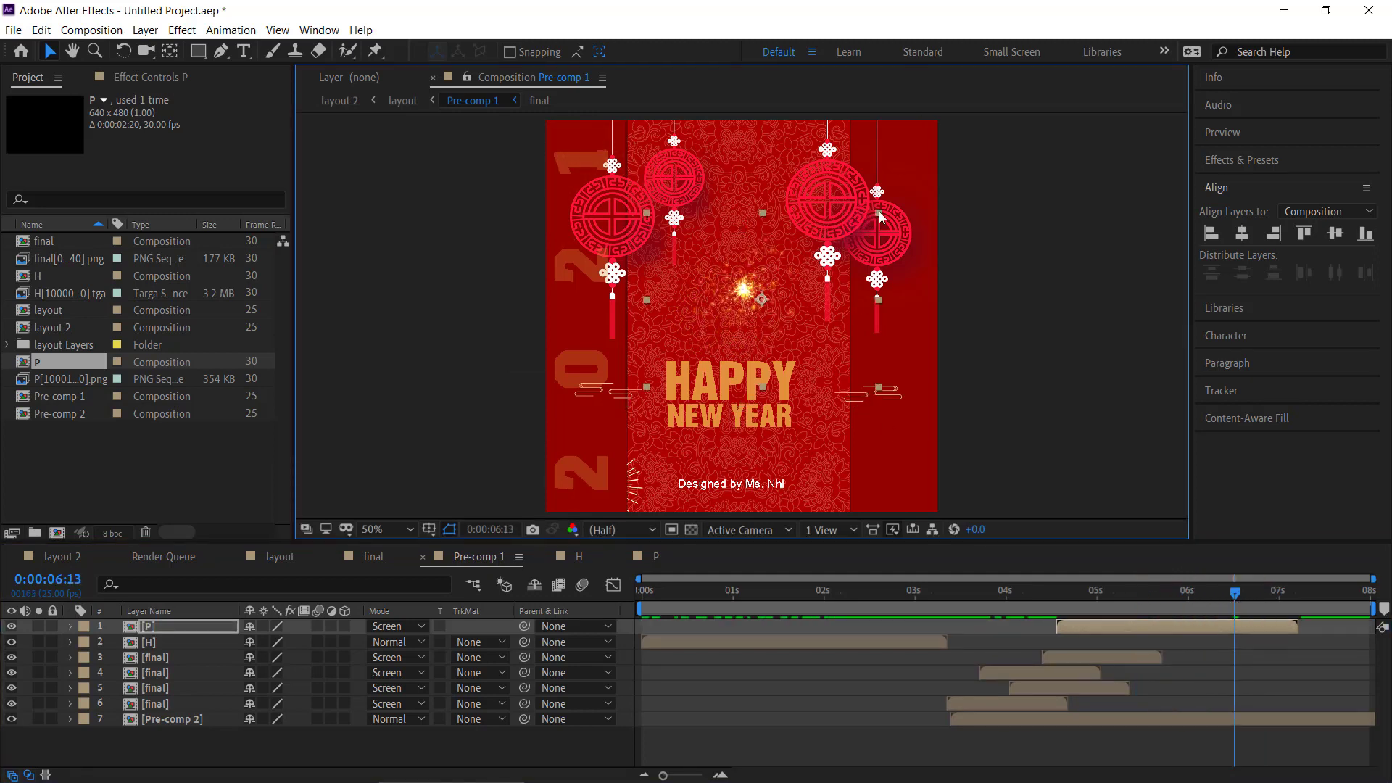
drag(879, 214, 1016, 100)
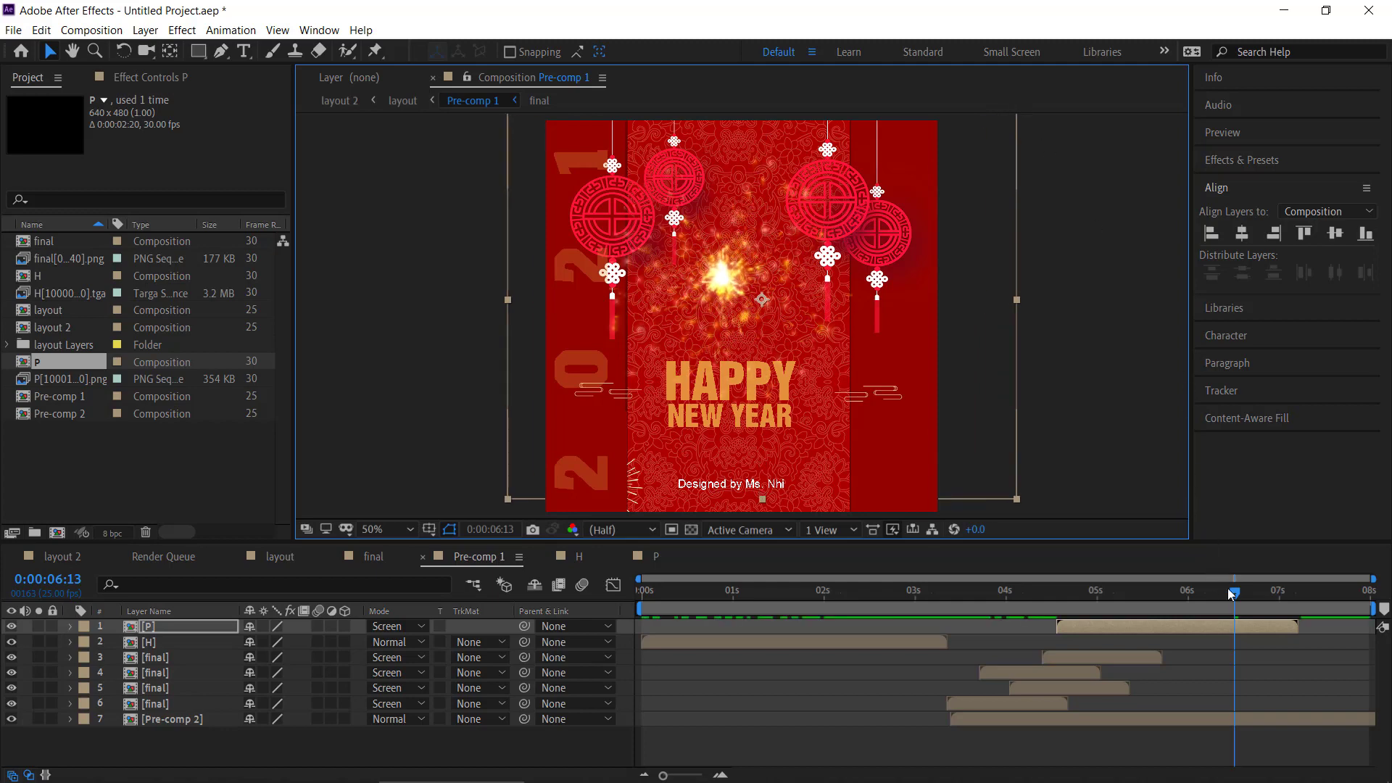
drag(1230, 594, 1041, 593)
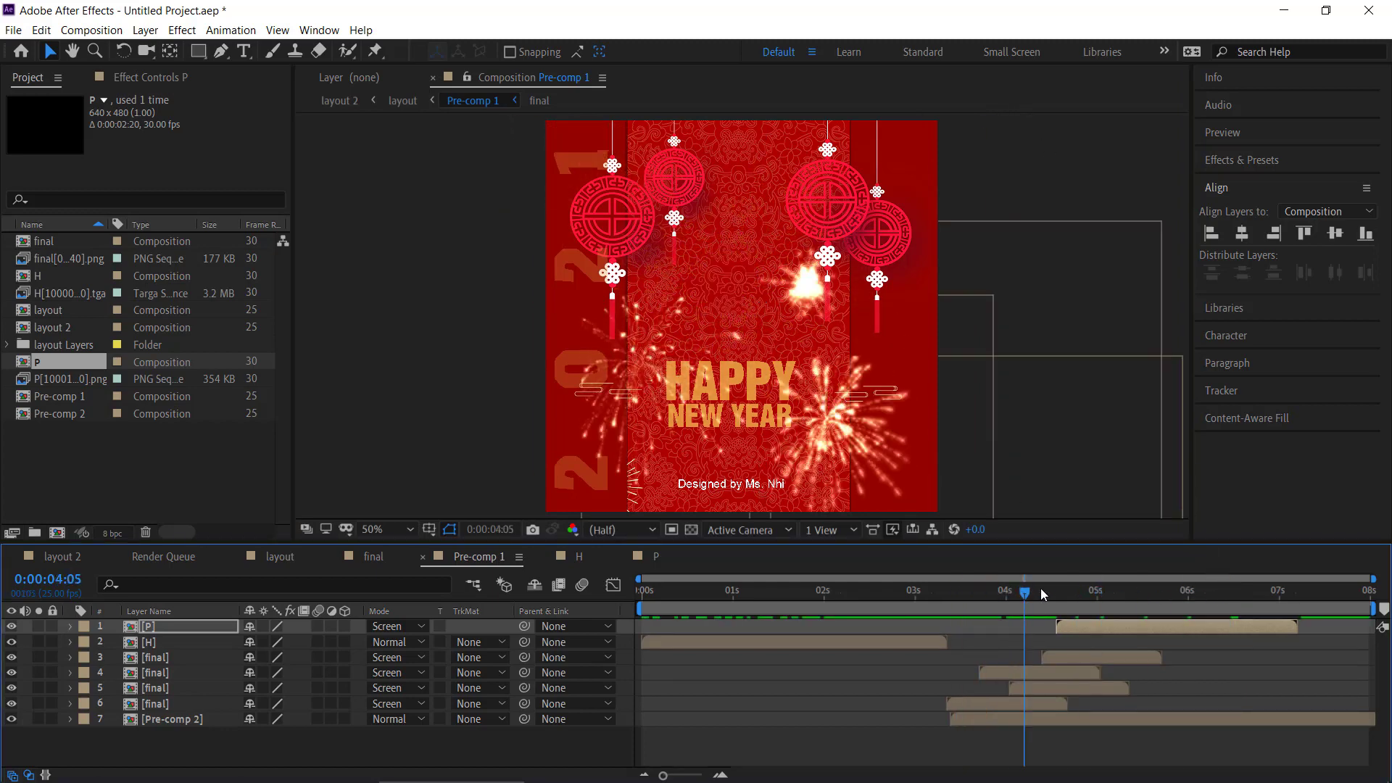
drag(1041, 589, 1220, 579)
Step: Duplicate P, start the copy earlier, and shrink the burst over NEW YEAR
click(1181, 629)
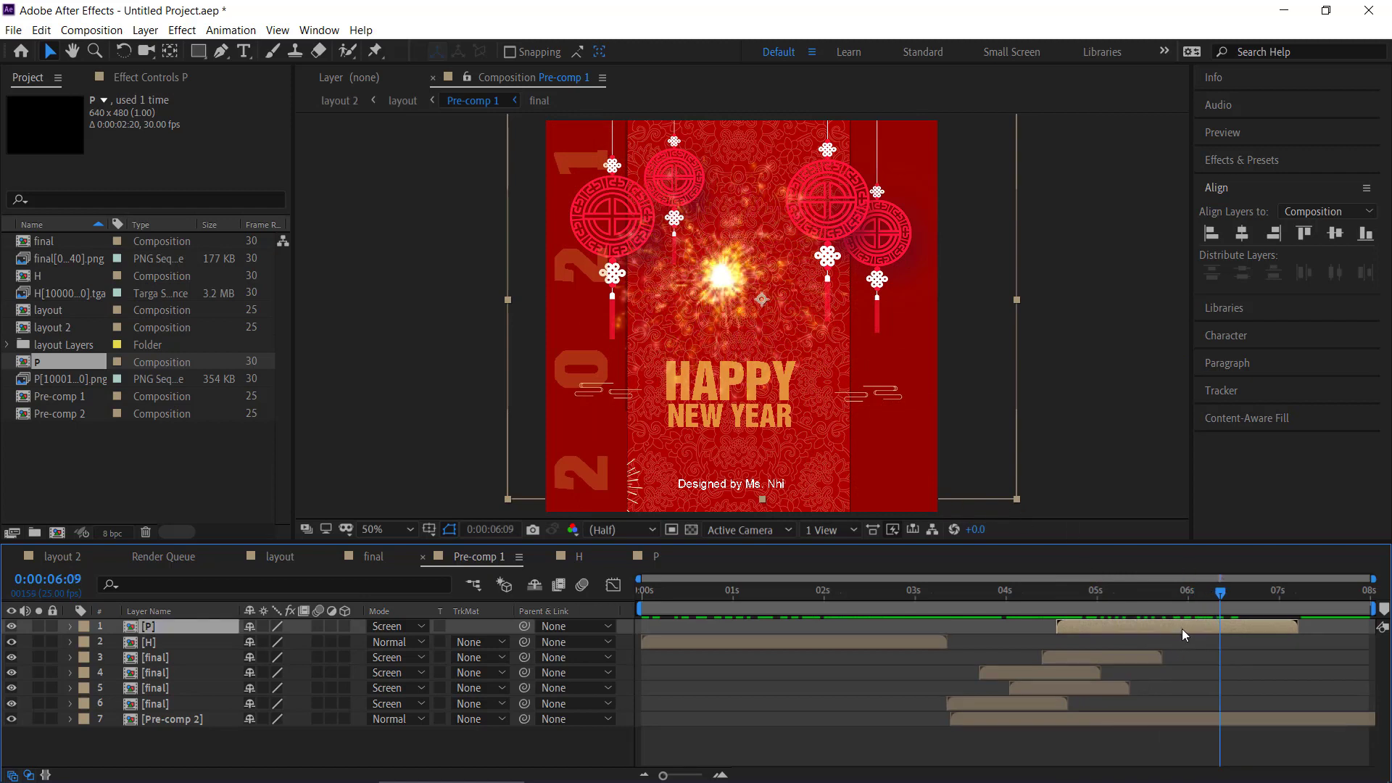
key(ctrl+d)
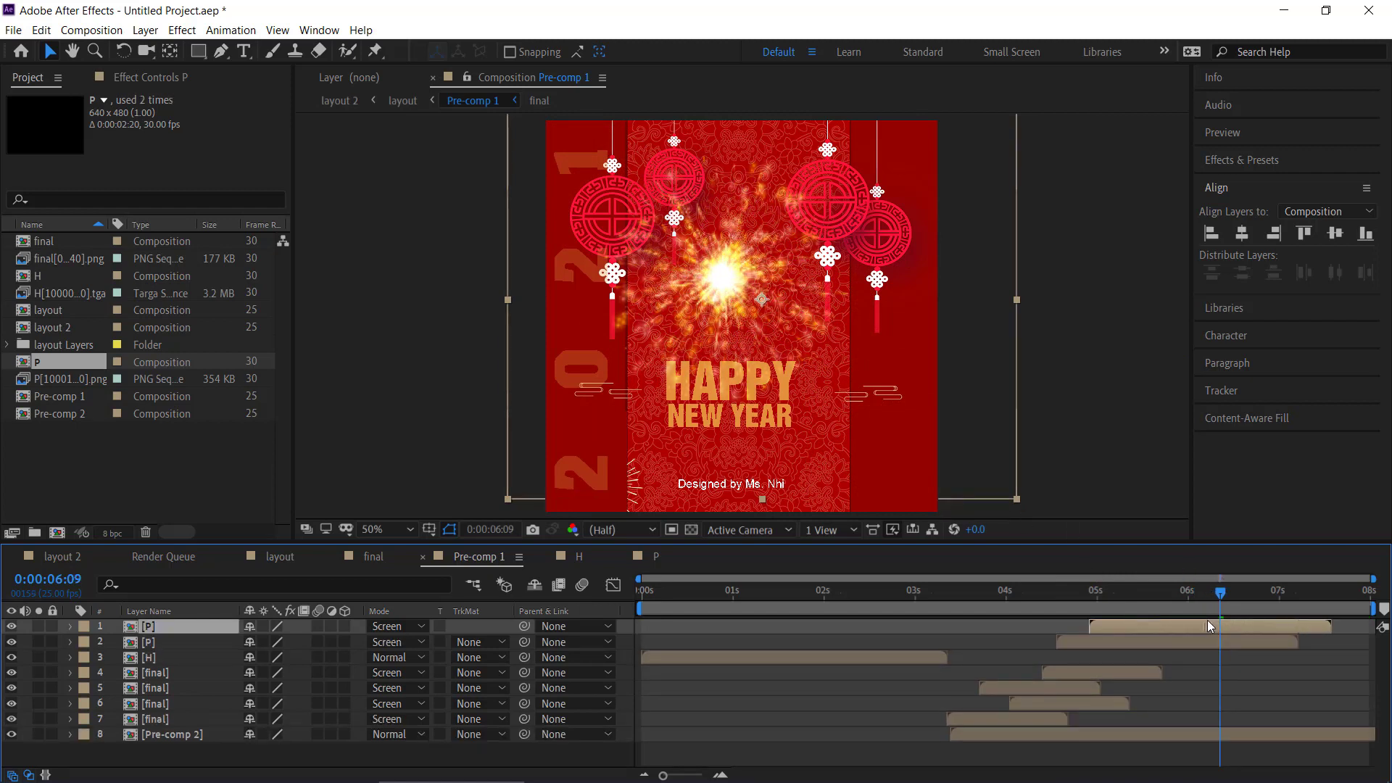
drag(1154, 626, 1063, 629)
click(733, 279)
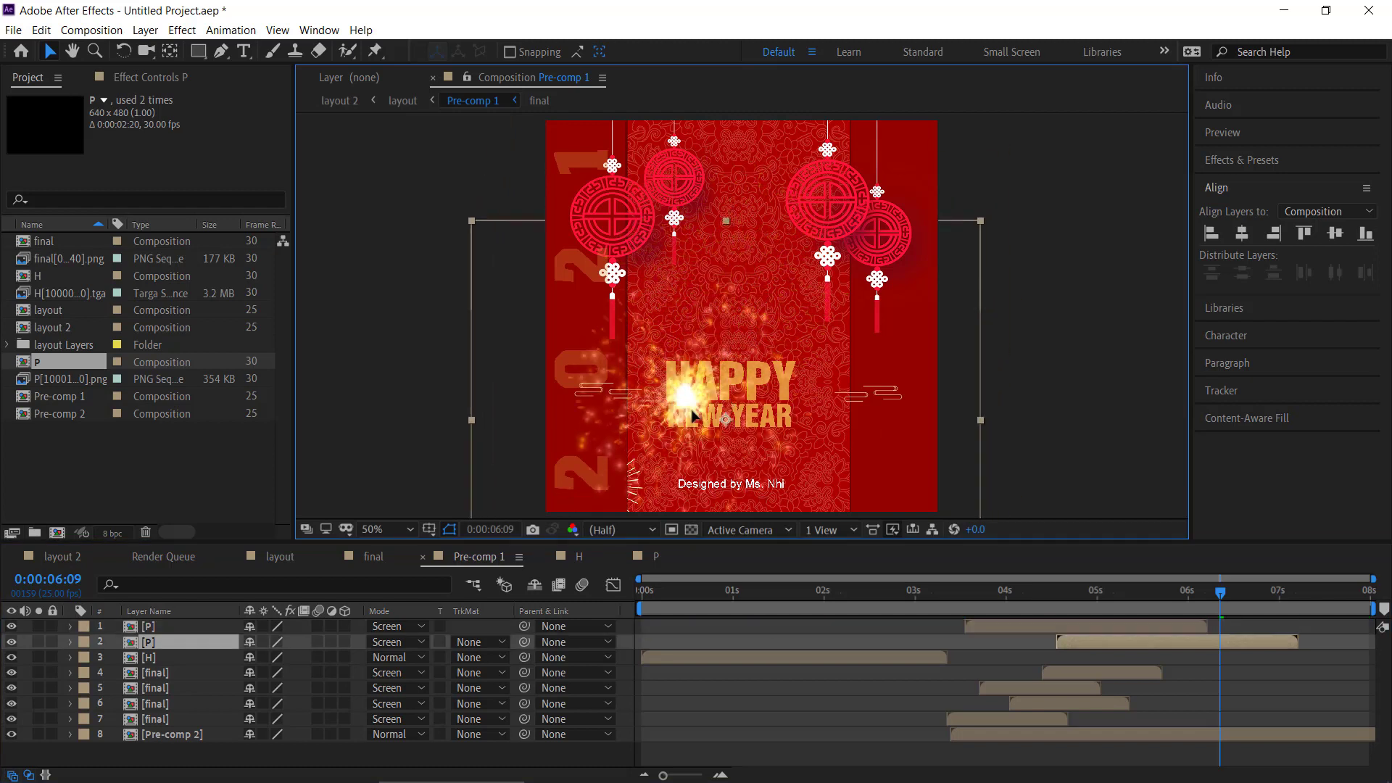
drag(977, 233, 916, 287)
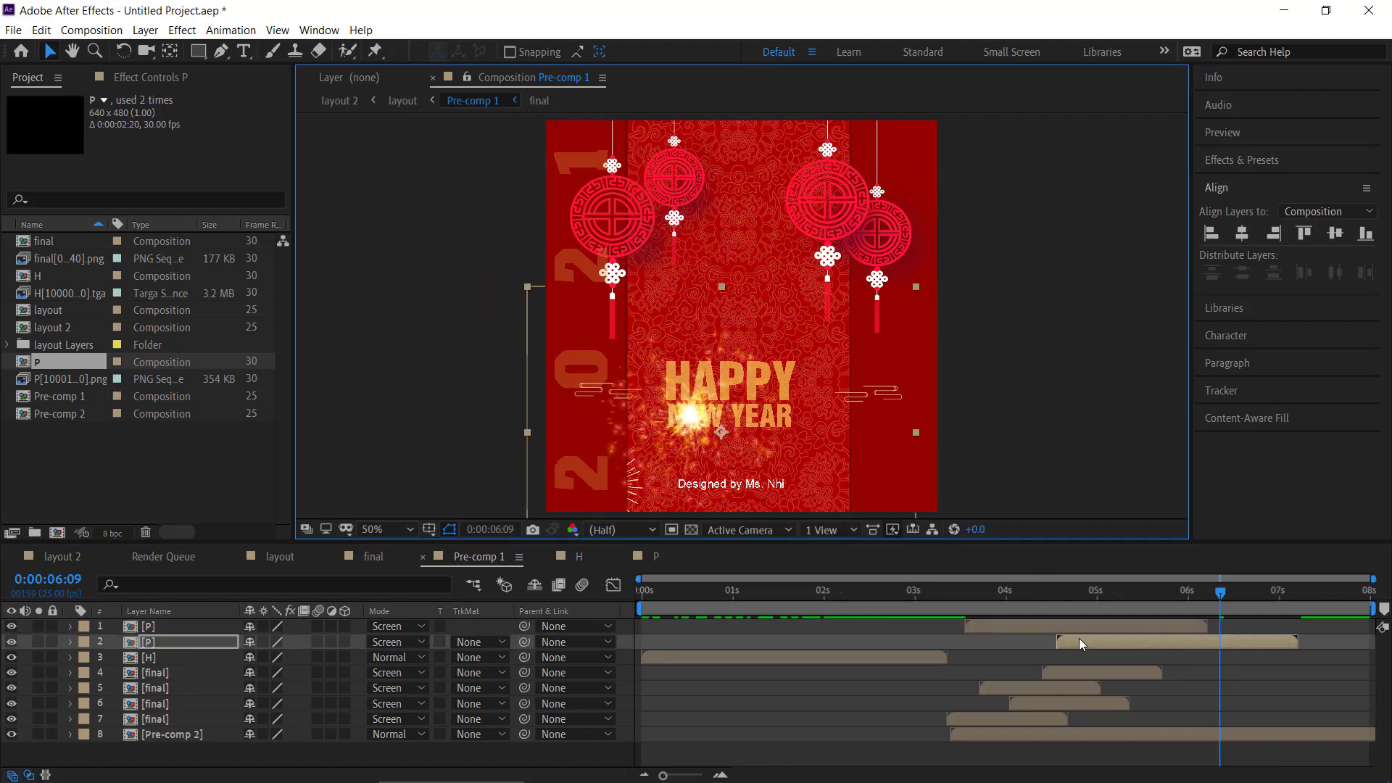
Step: Add another P copy starting near 6 seconds, placed beside the right lanterns
click(1068, 620)
key(ctrl+d)
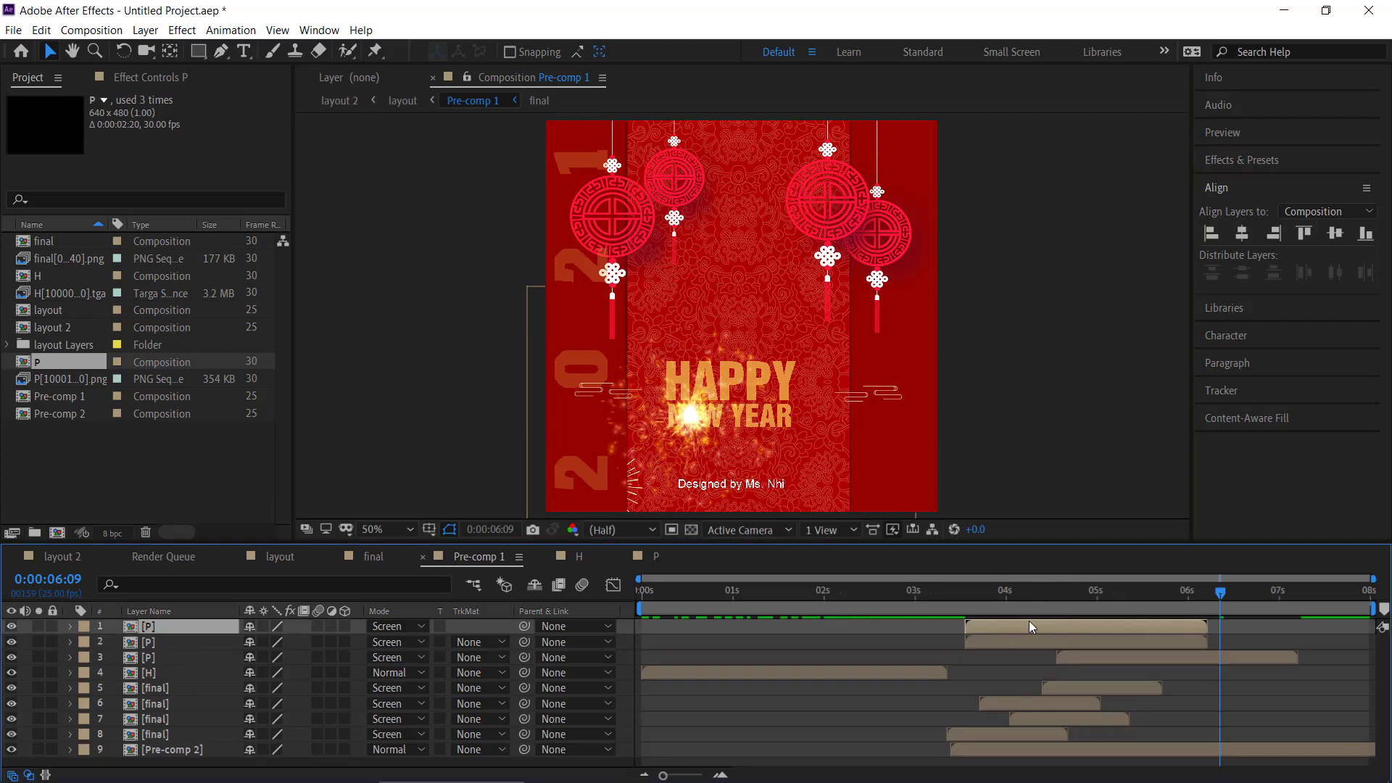
drag(1054, 625, 1220, 625)
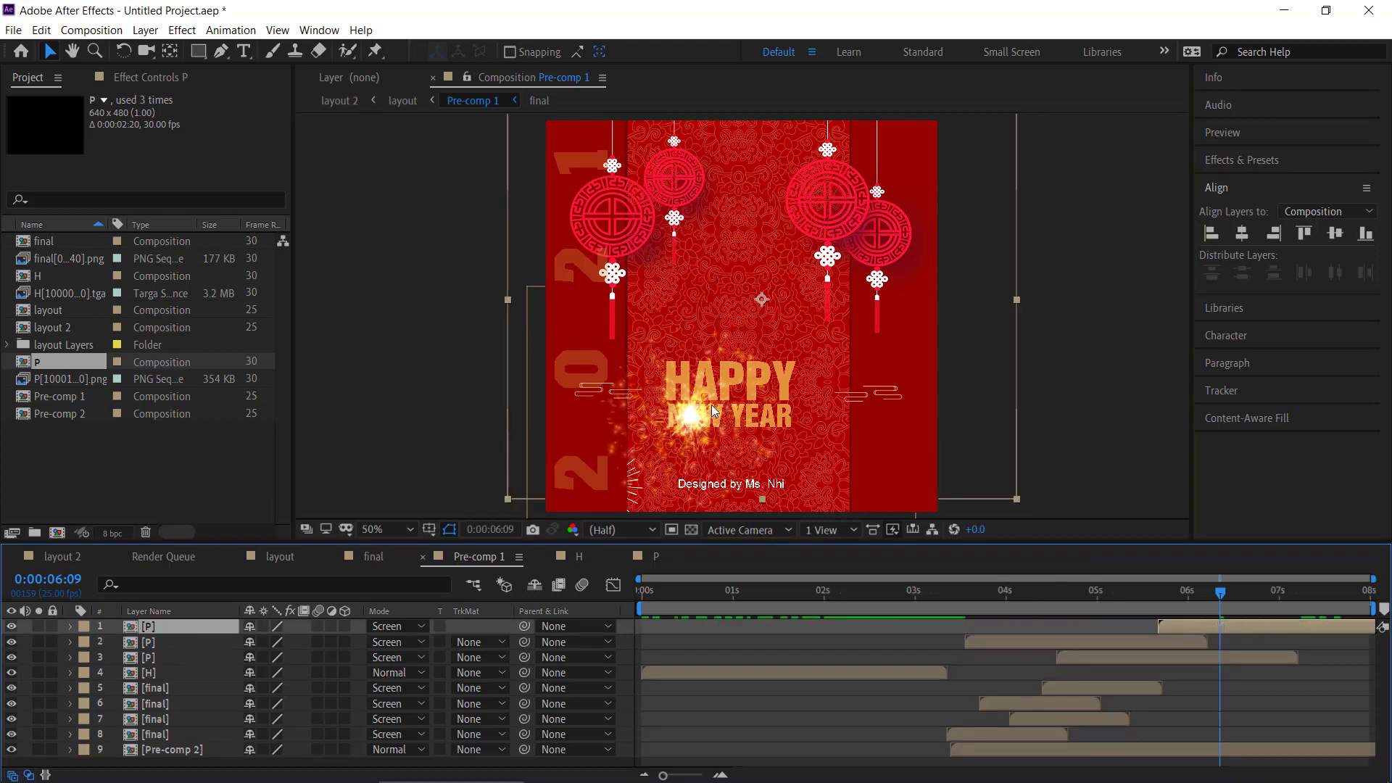
click(813, 399)
drag(813, 399, 964, 371)
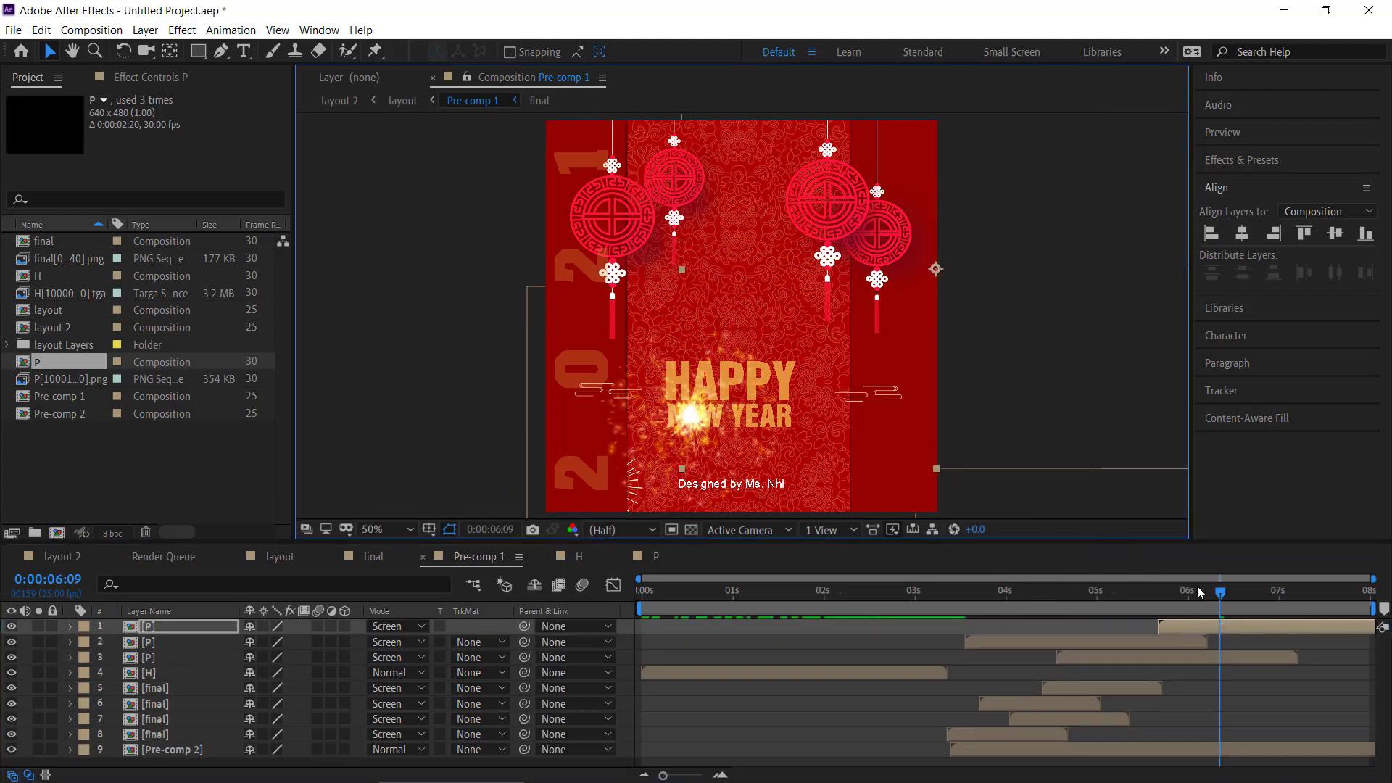
mouse_move(1242, 598)
mouse_down()
mouse_move(1112, 599)
mouse_move(1319, 609)
mouse_up()
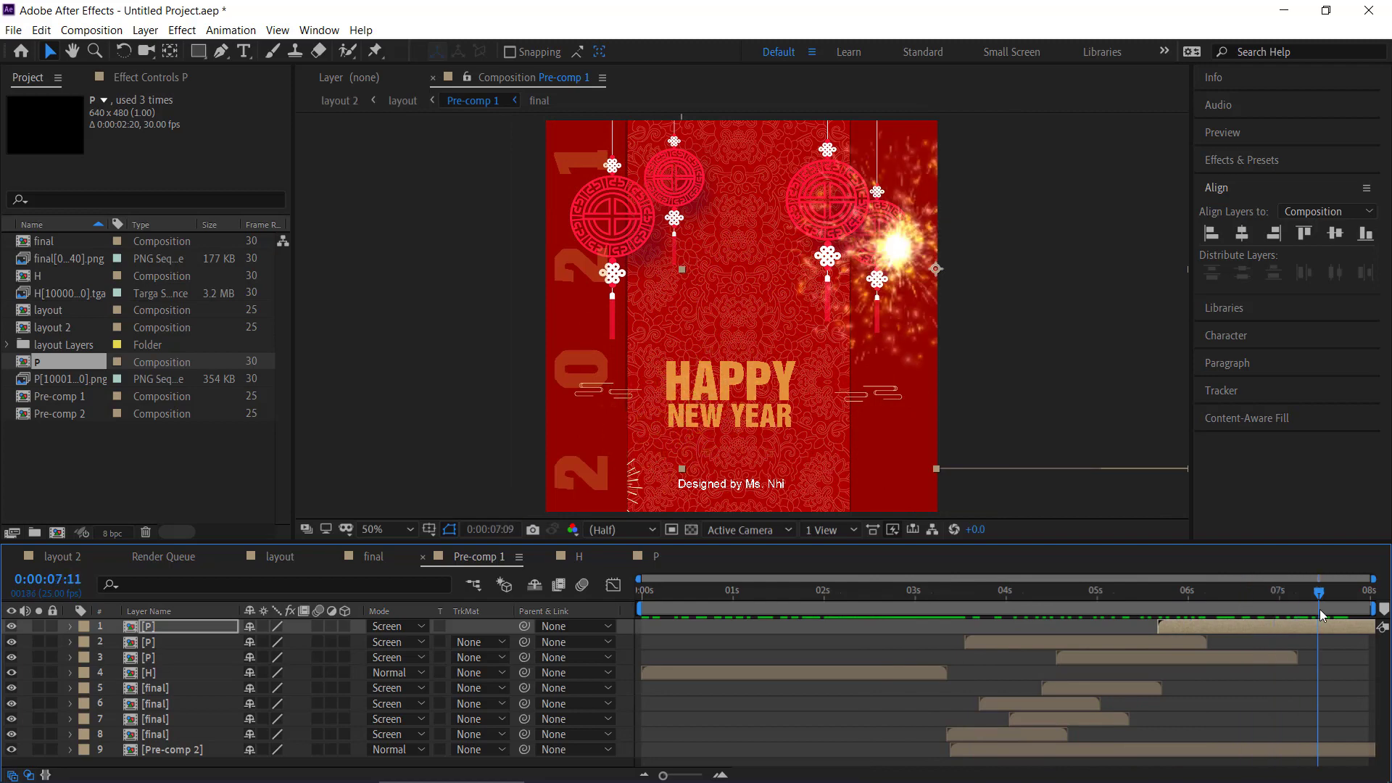
Step: Import the PHAO 2 PNG sequence (P20001) as composition P 2, then return to Pre-comp 1
double_click(83, 451)
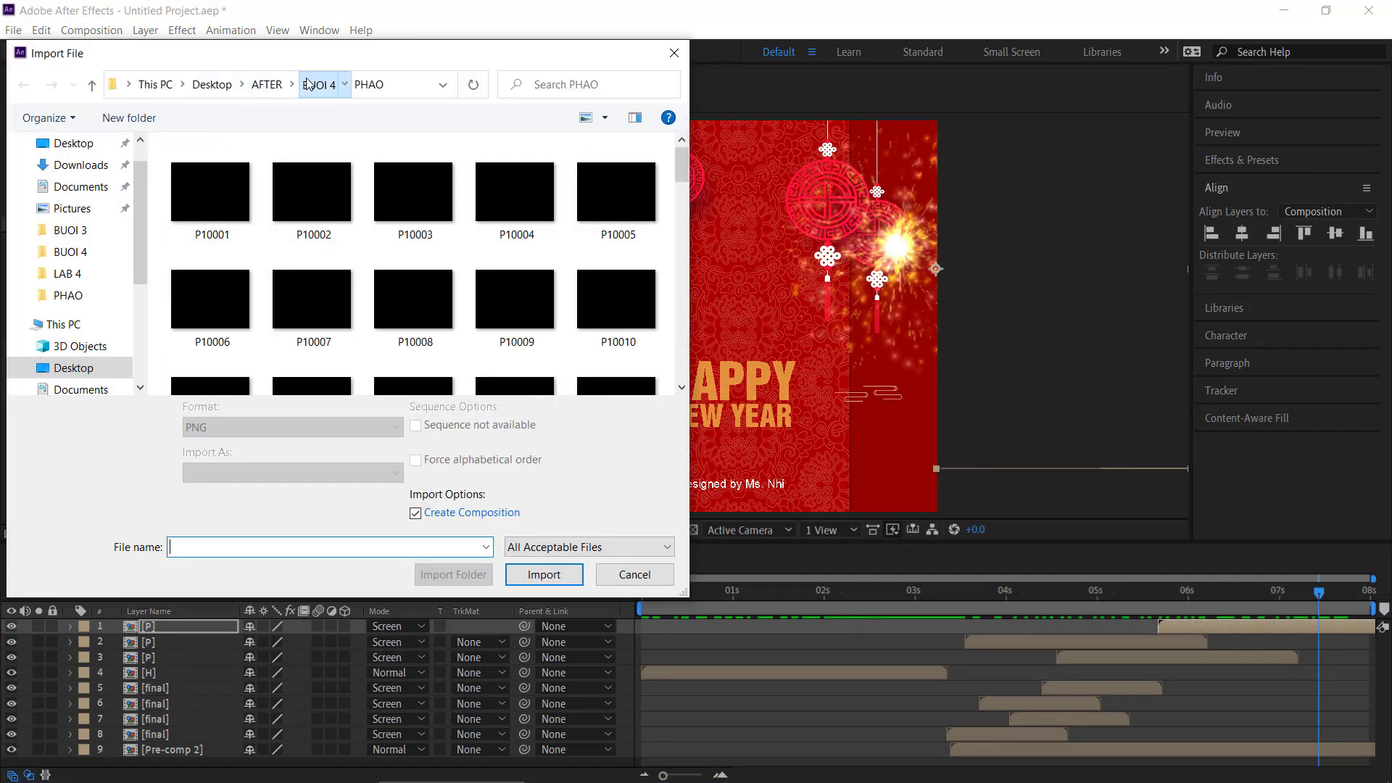
click(311, 84)
double_click(216, 253)
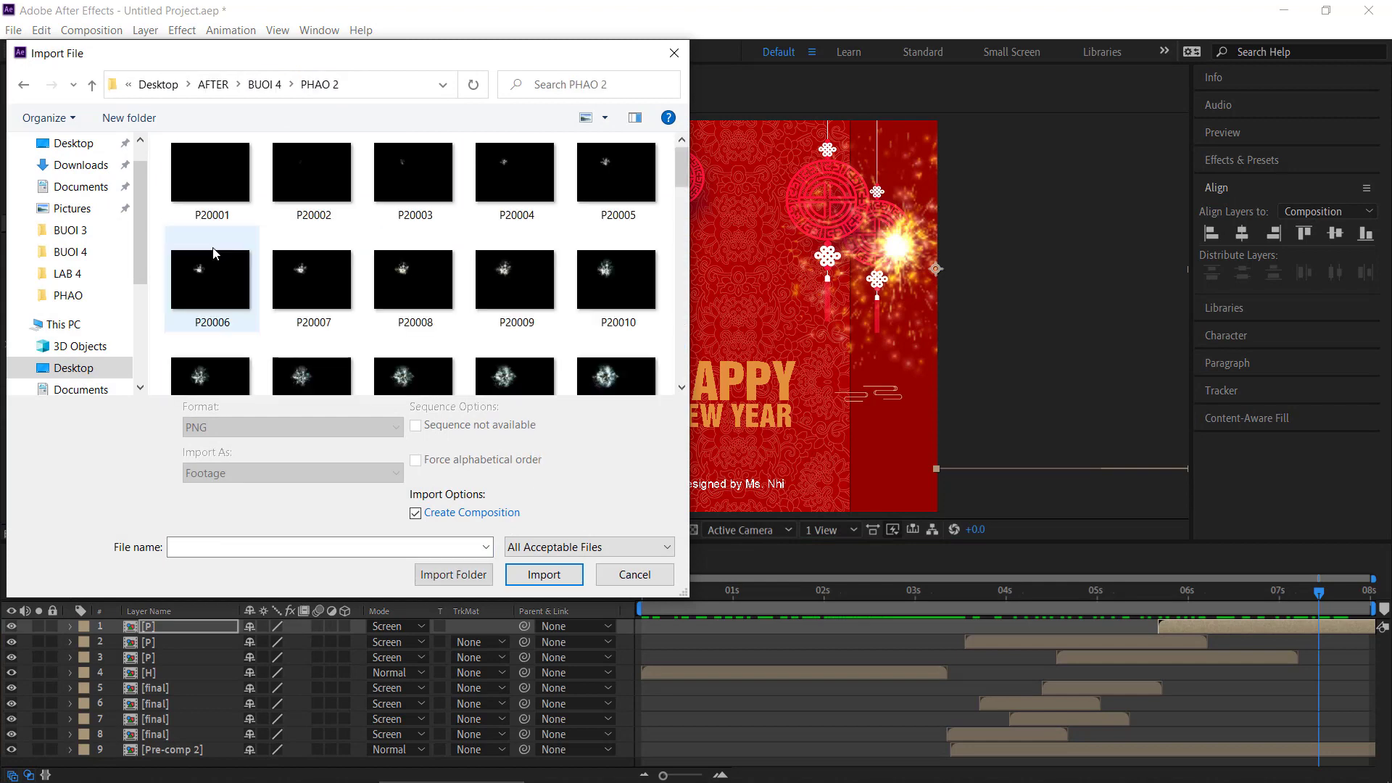
click(227, 184)
click(543, 560)
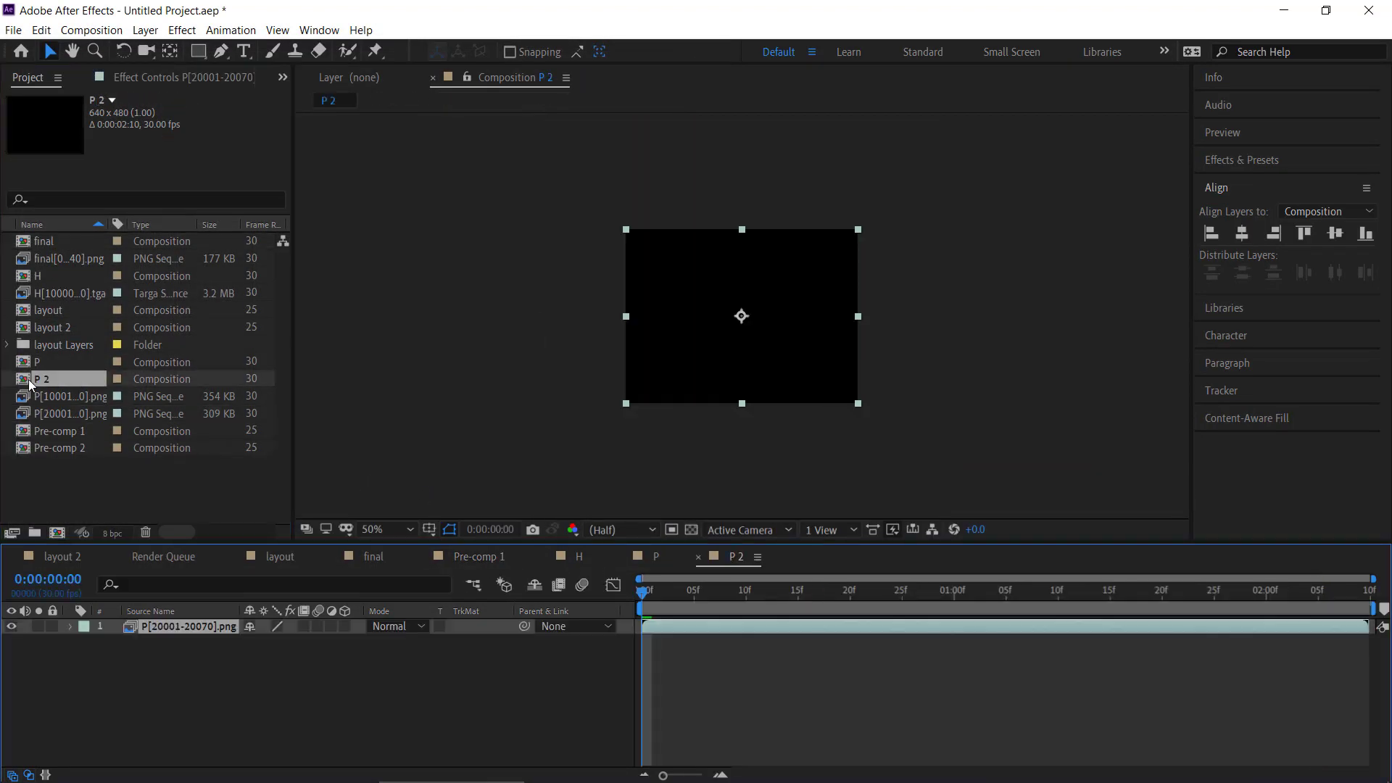
click(28, 380)
click(464, 560)
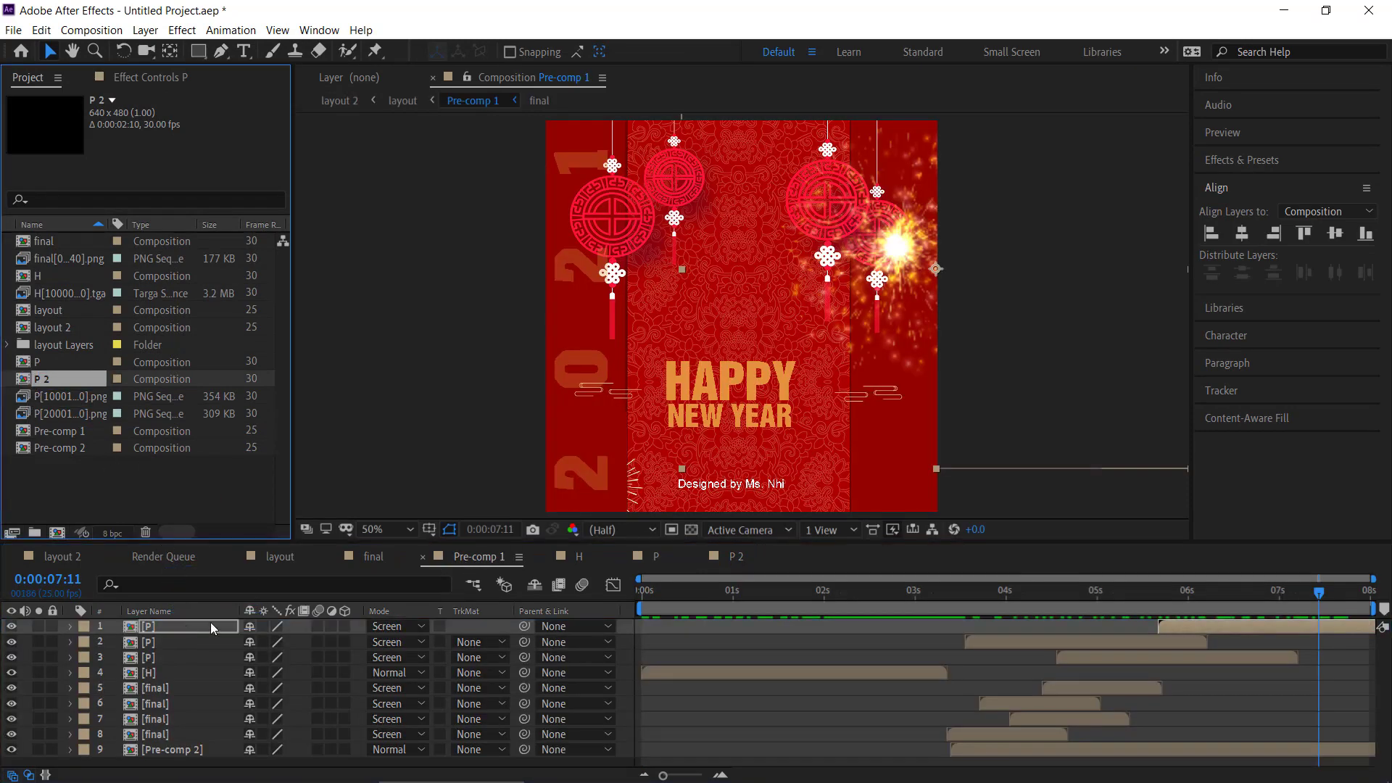
Step: Add P 2 to Pre-comp 1 near 5 s in Screen mode, moved up-left above the text
mouse_move(29, 386)
mouse_down()
mouse_move(788, 616)
mouse_move(1220, 626)
mouse_move(1202, 593)
mouse_up()
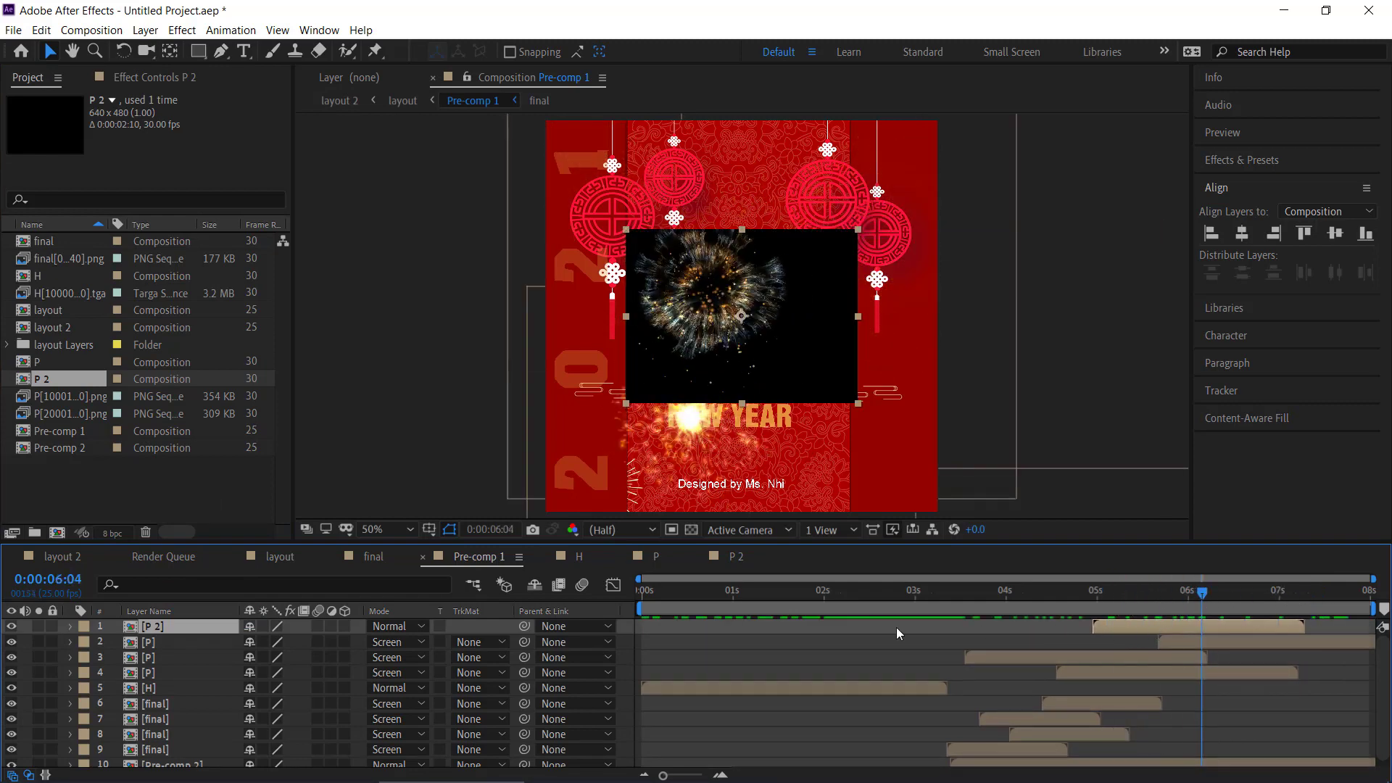
click(420, 625)
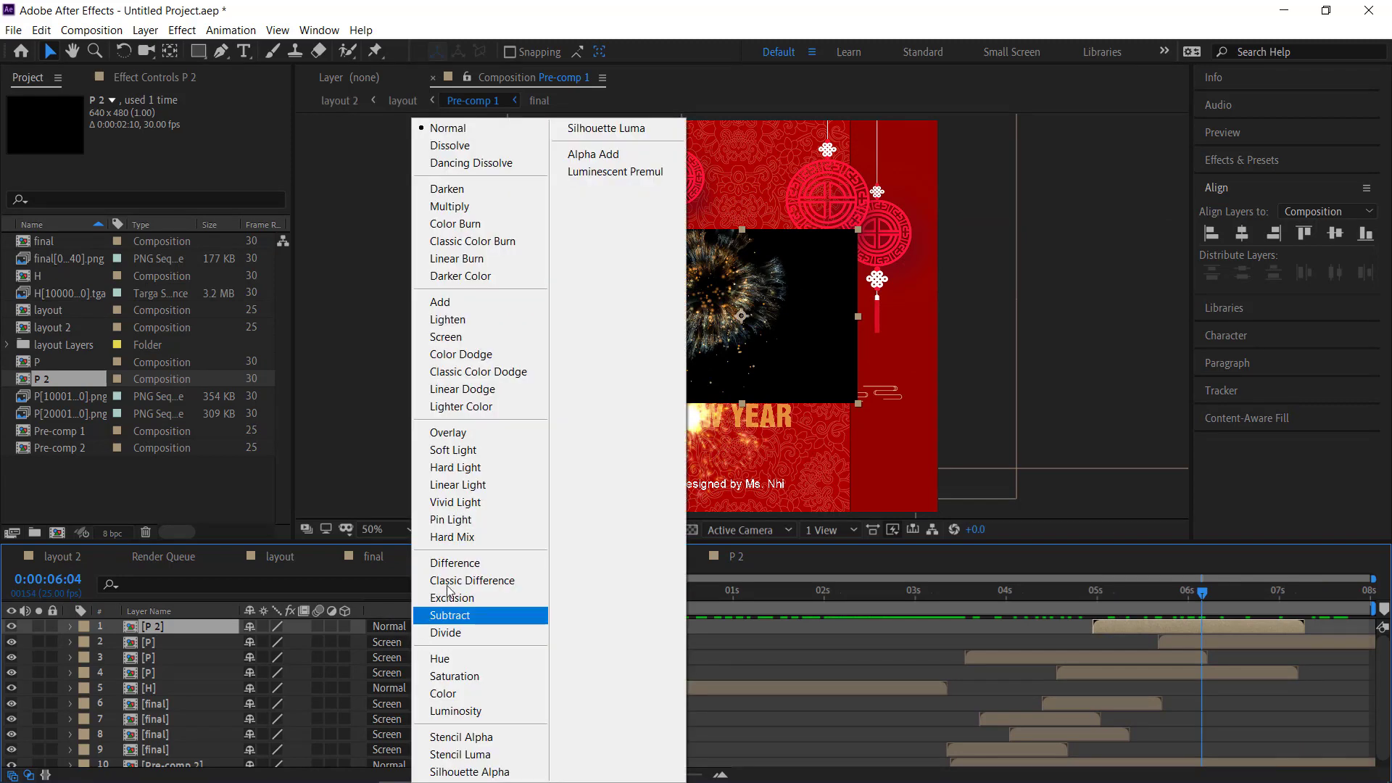
click(472, 341)
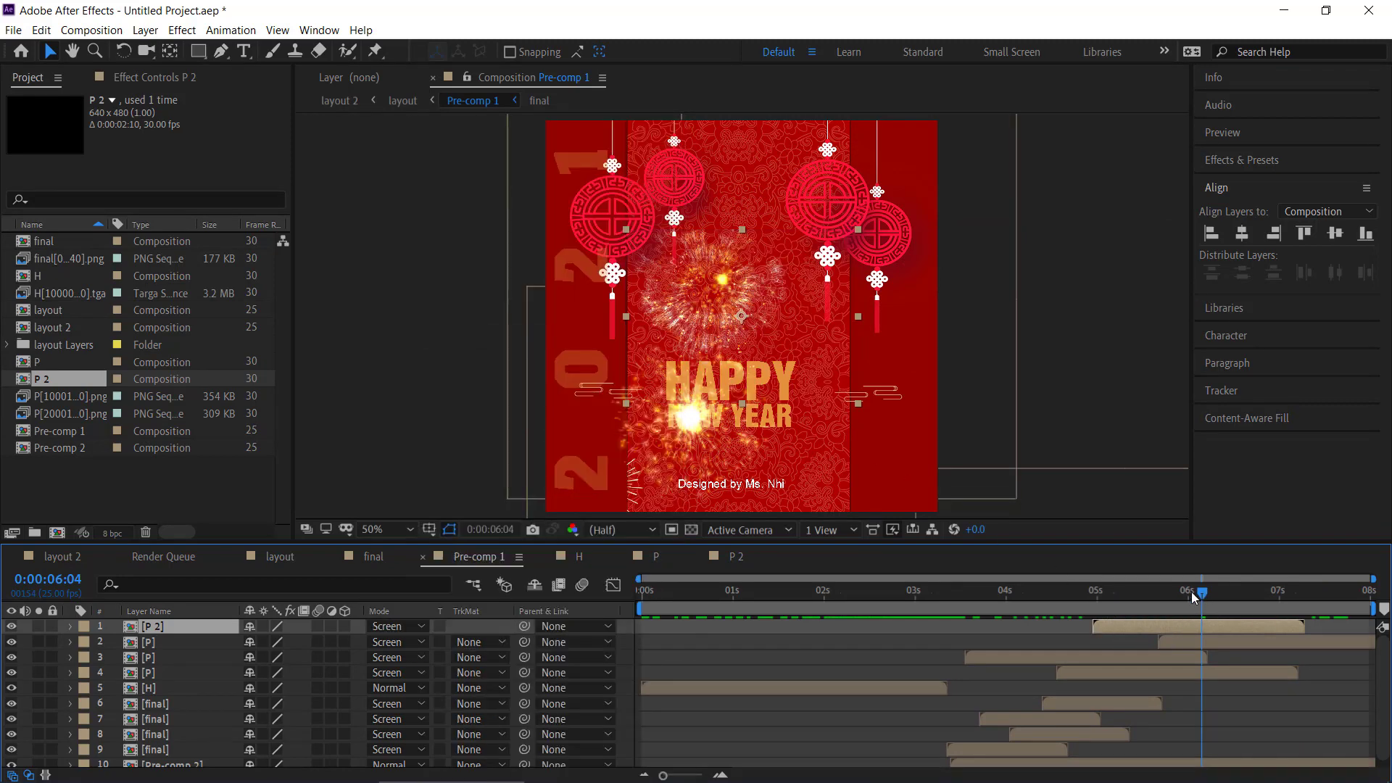
drag(1195, 594, 1169, 593)
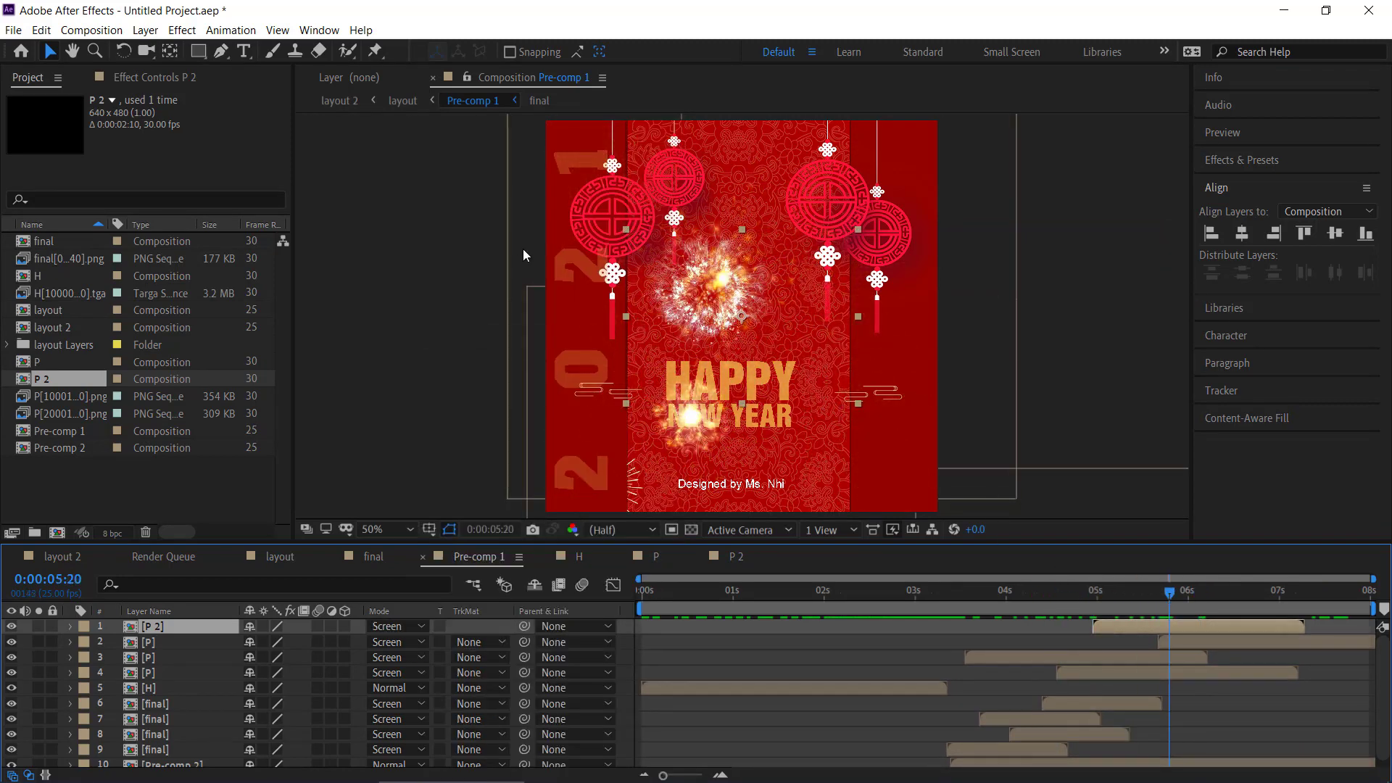
mouse_move(688, 301)
mouse_down()
mouse_move(632, 226)
mouse_move(639, 348)
mouse_up()
Step: Duplicate P 2 twice, shrinking one copy and moving another to a new spot
key(ctrl+d)
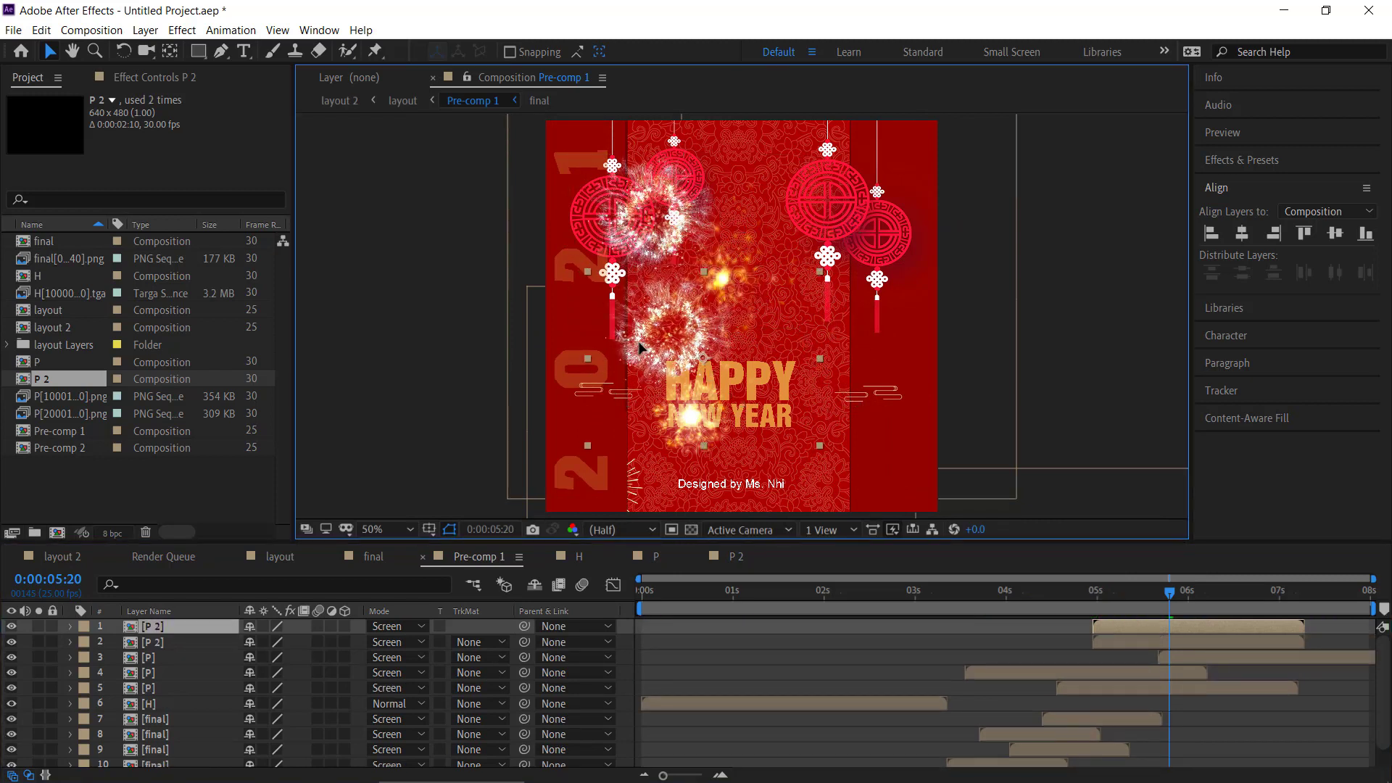
drag(818, 278, 790, 285)
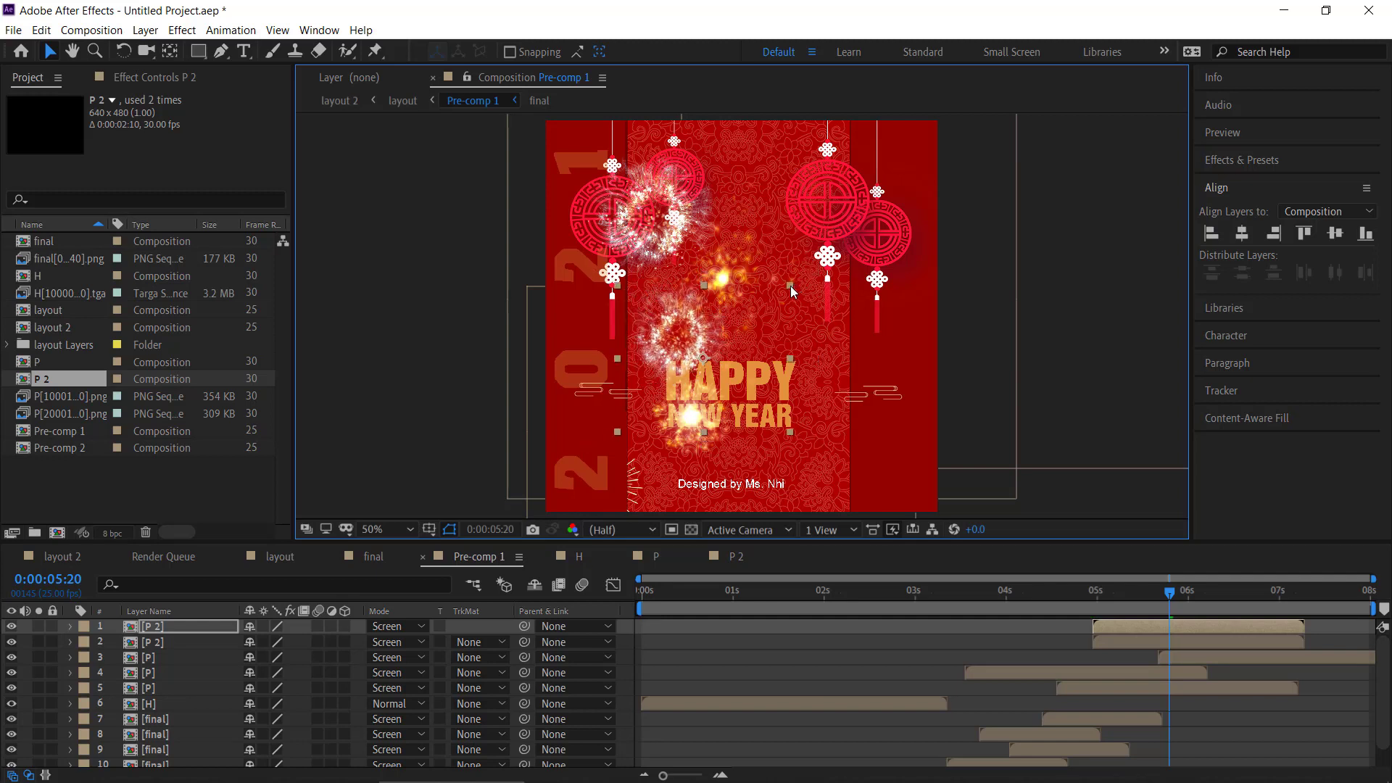
key(ctrl+d)
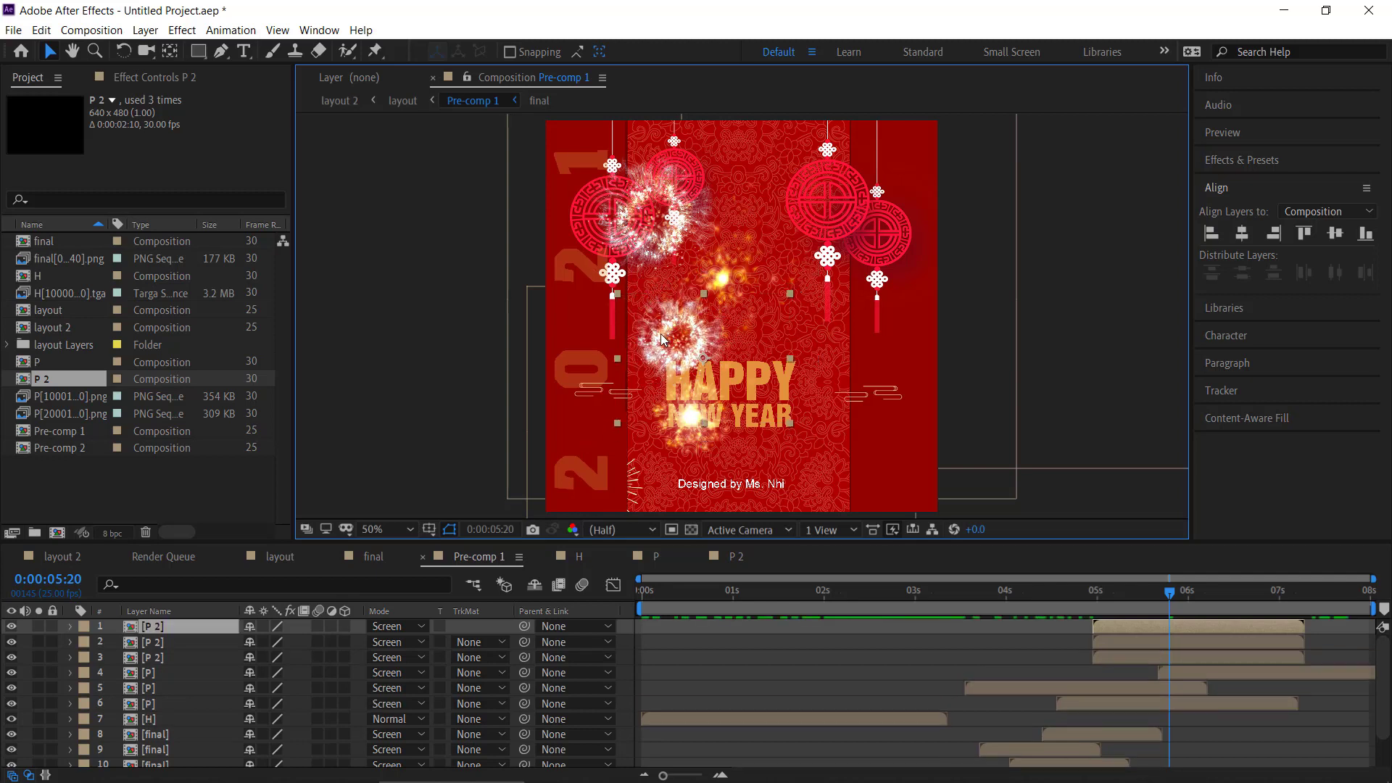
mouse_move(677, 324)
mouse_down()
mouse_move(617, 440)
mouse_move(781, 180)
mouse_up()
Step: Add a fourth P 2 copy and stagger the copies' start times between about 4 and 5.5 s
key(ctrl+d)
drag(1140, 634, 1041, 631)
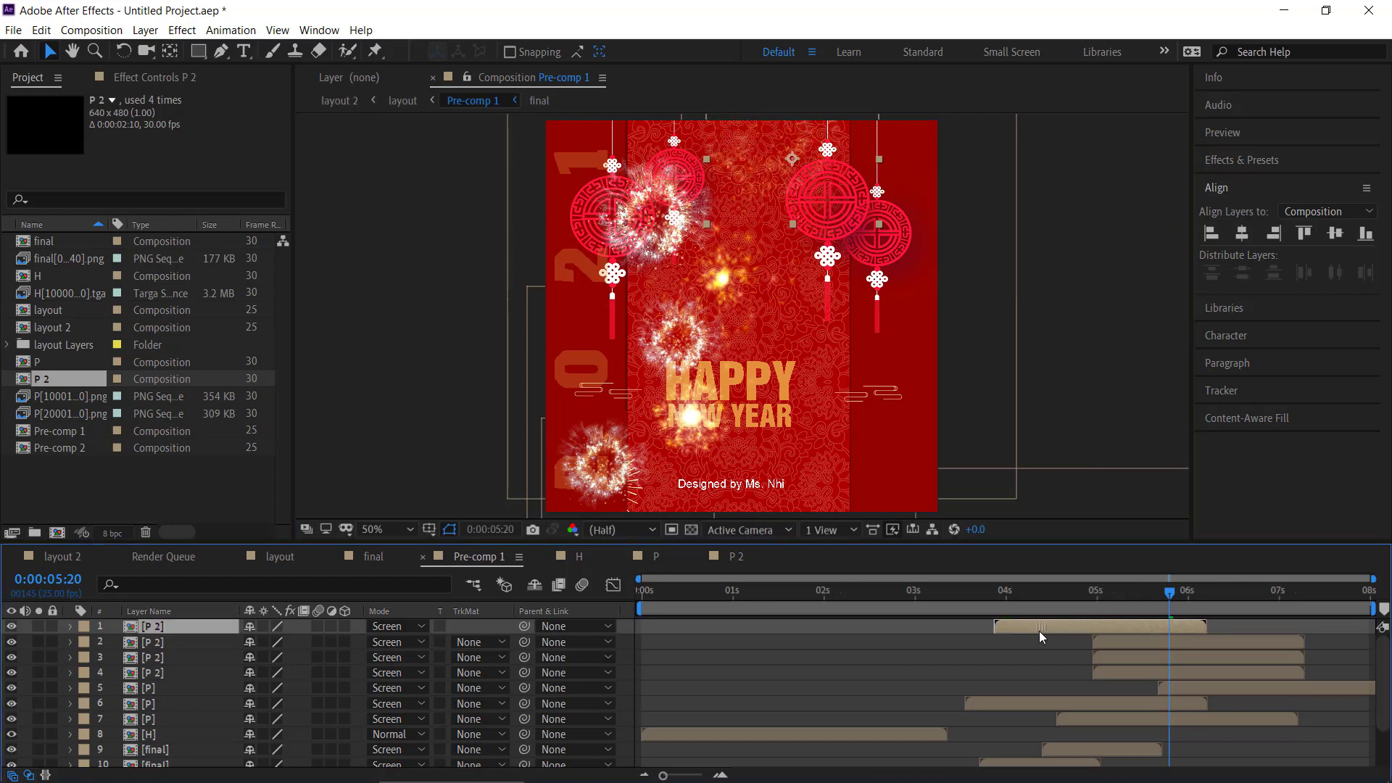
mouse_move(1172, 657)
mouse_down()
mouse_move(1127, 657)
mouse_move(1173, 638)
mouse_up()
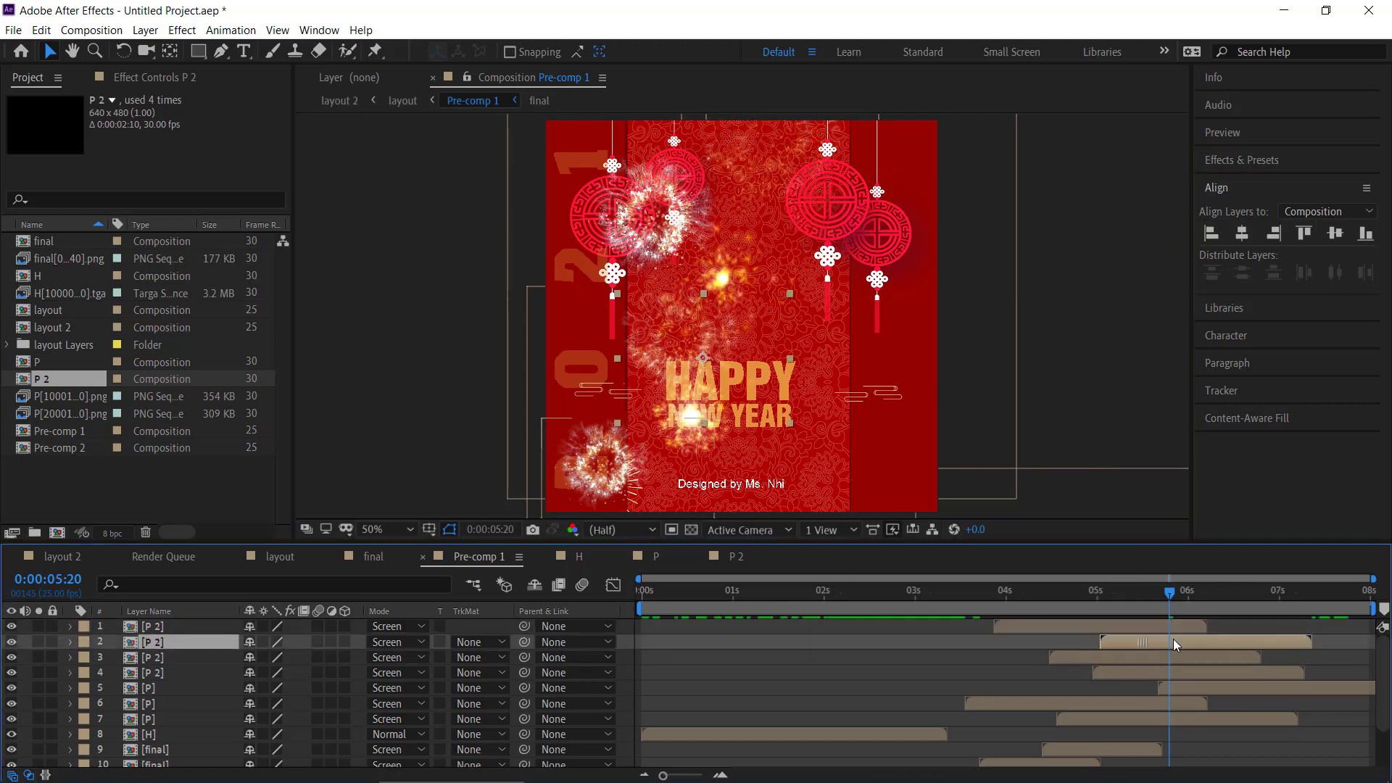
drag(600, 463, 639, 445)
click(1087, 657)
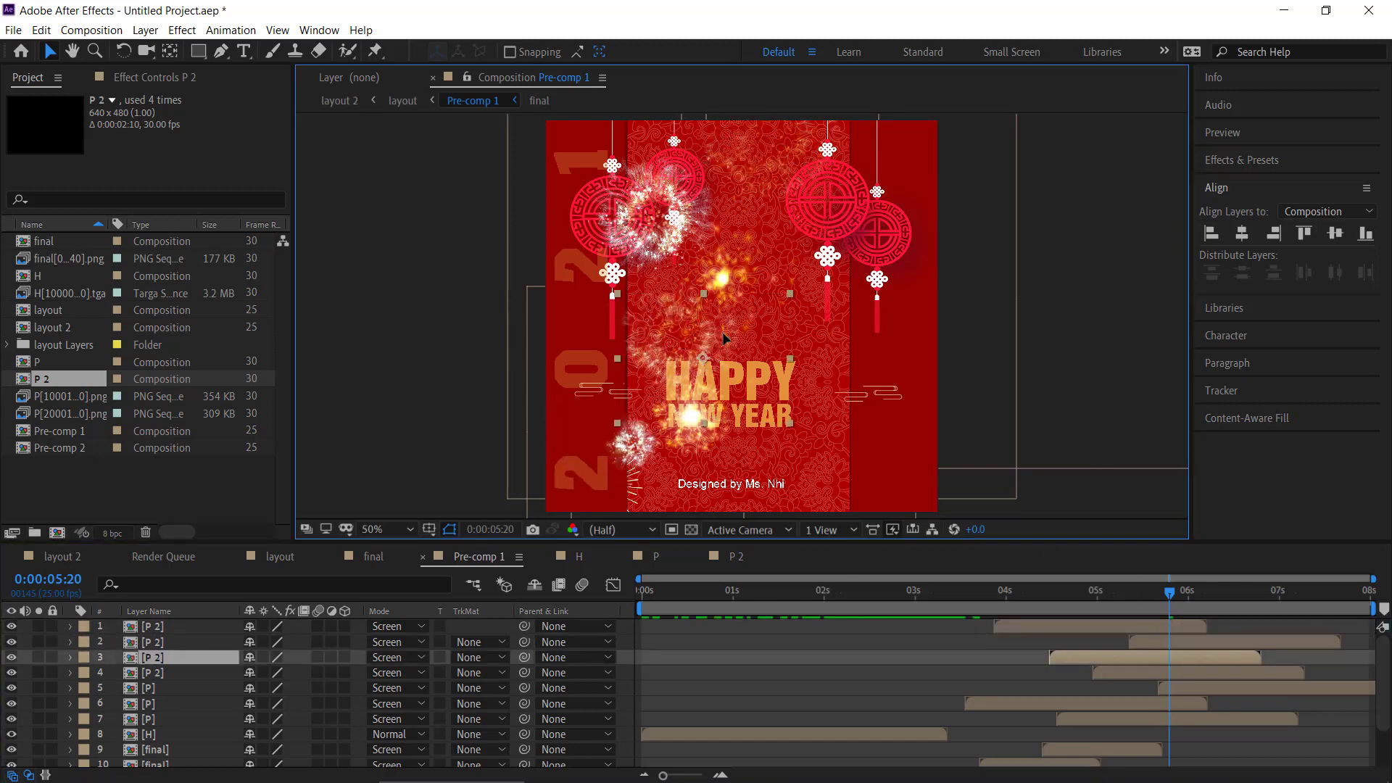
drag(1172, 596, 684, 624)
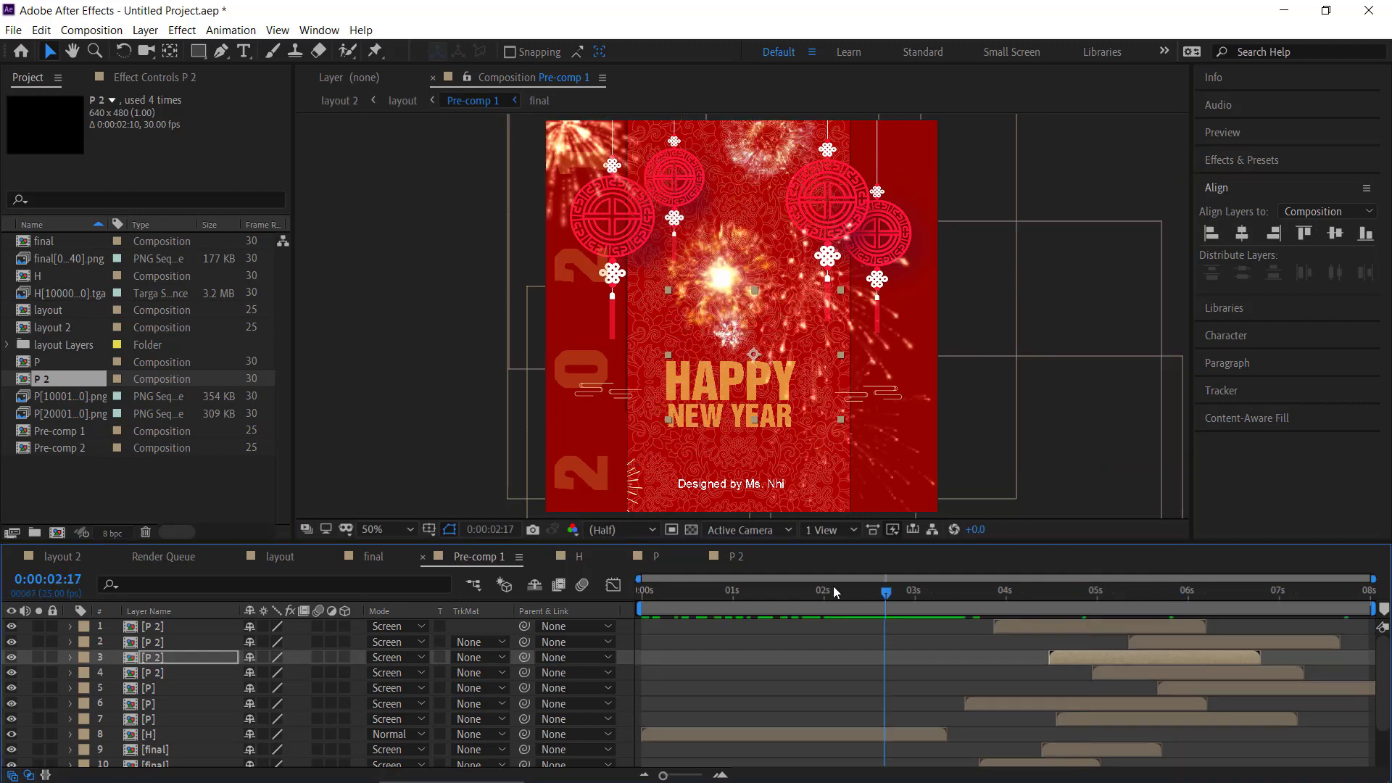
key(space)
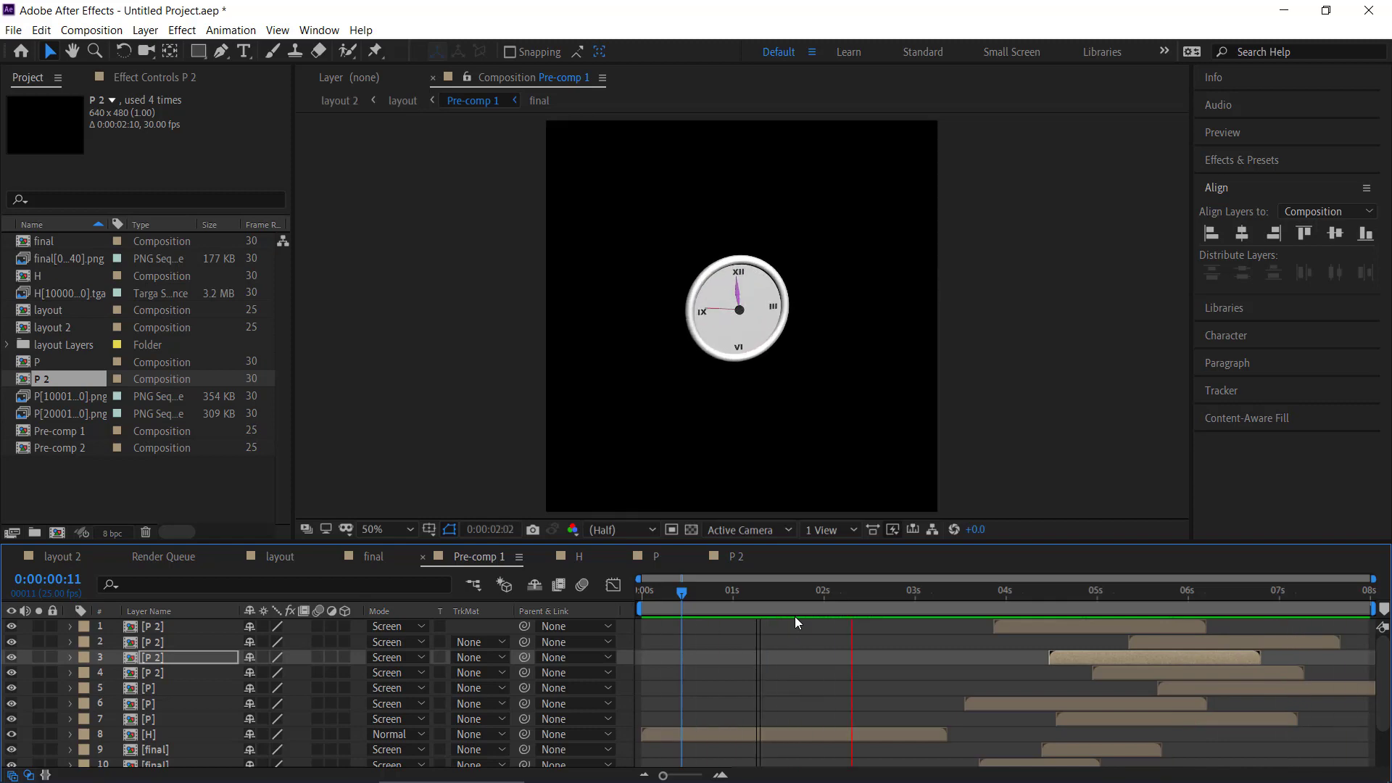
mouse_move(1124, 593)
mouse_down()
mouse_move(1067, 602)
mouse_move(1342, 602)
mouse_up()
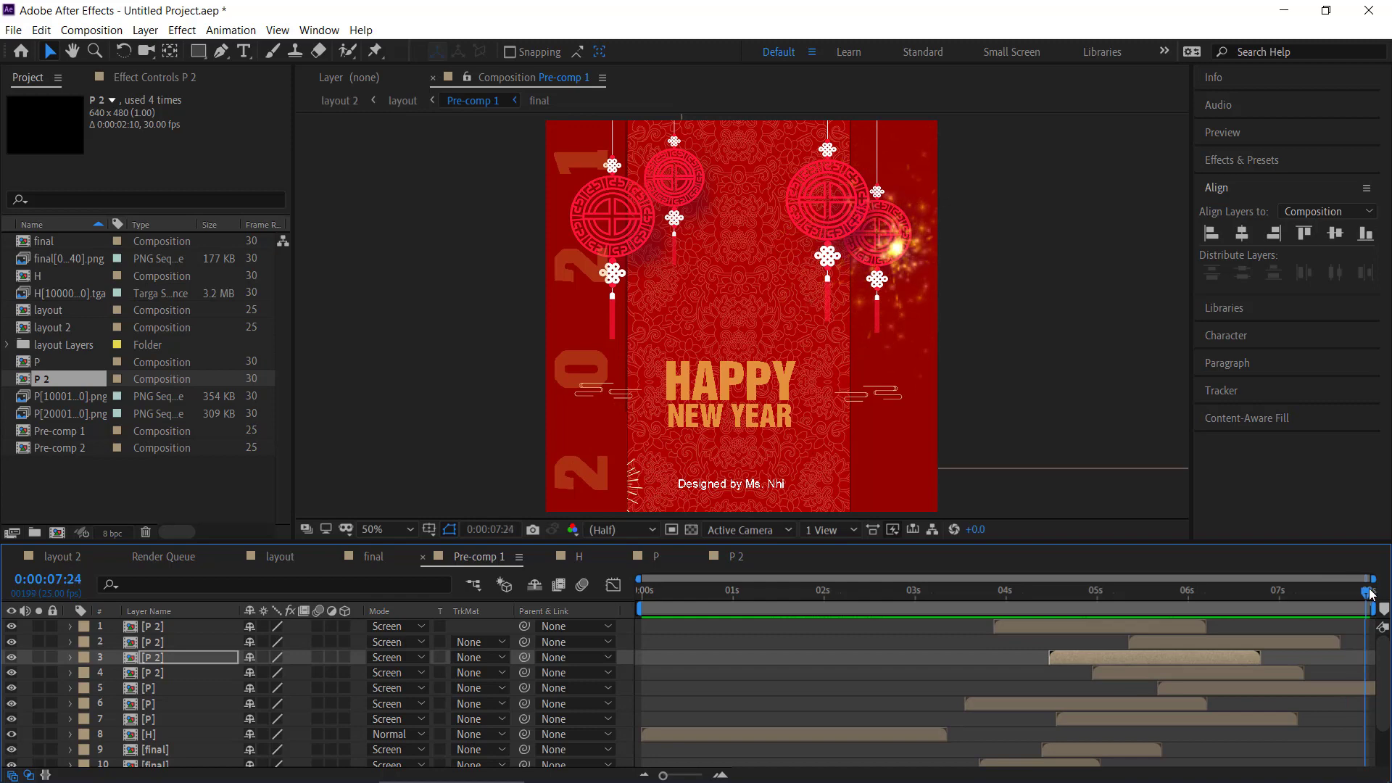
drag(1341, 599, 1175, 596)
click(1231, 592)
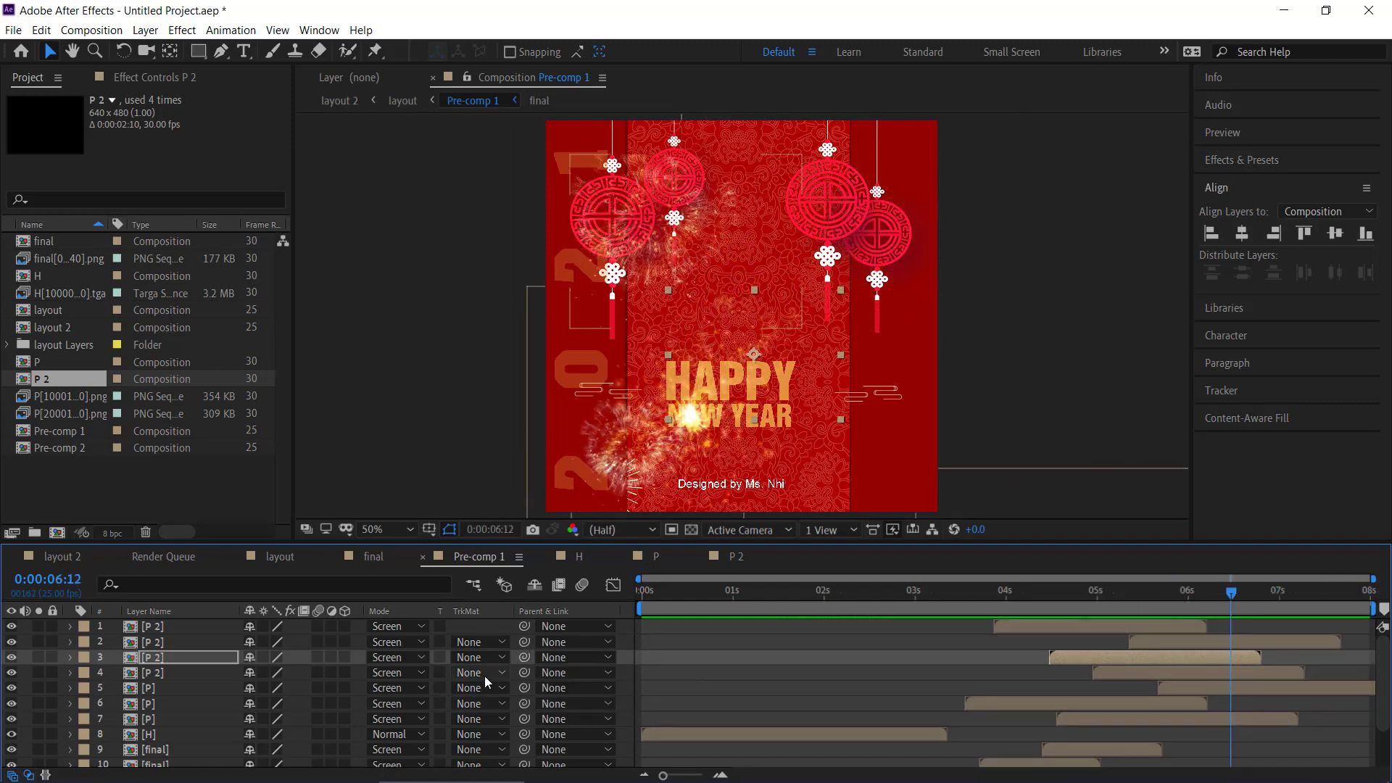
Step: Open Pre-comp 2, toggle layer visibility to identify the text layers, and select HAPPY
scroll(484, 676, down, 3)
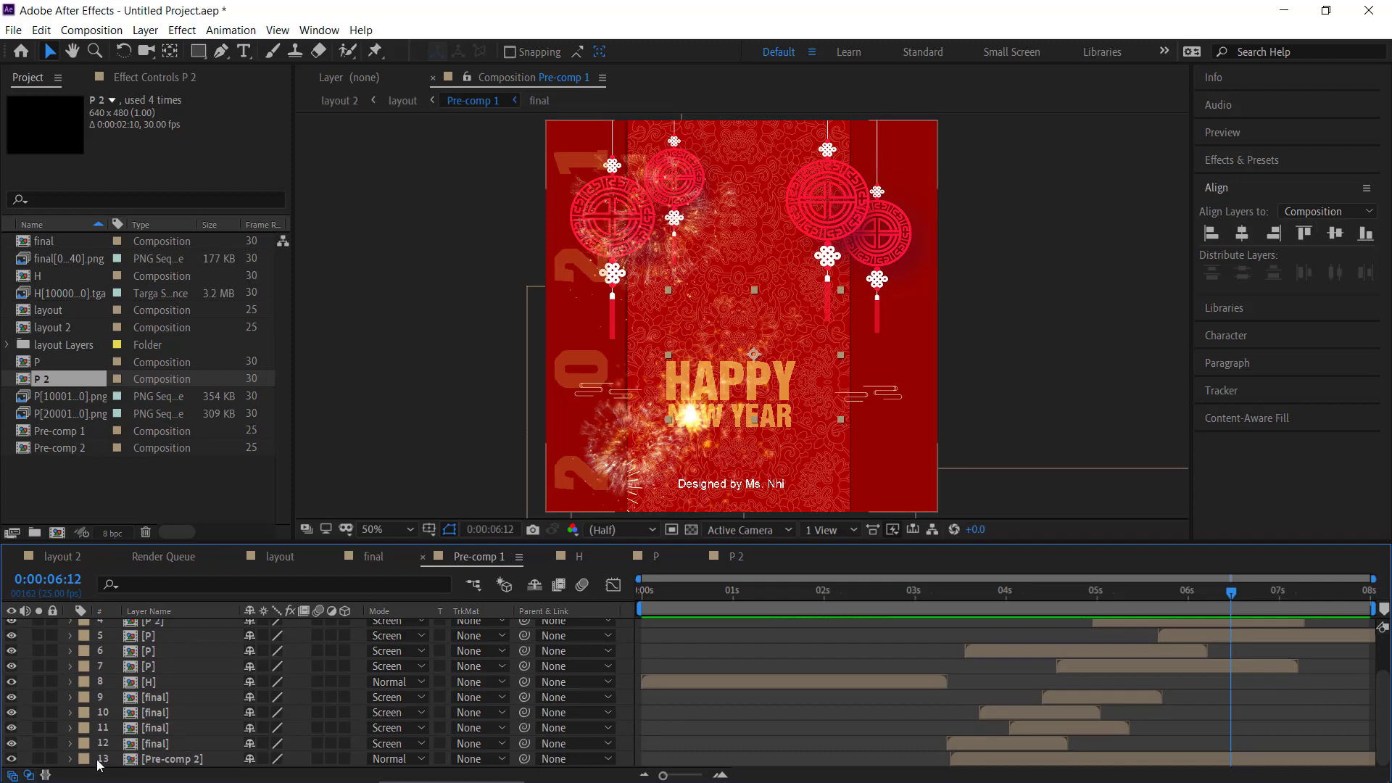
double_click(135, 759)
drag(656, 606, 981, 622)
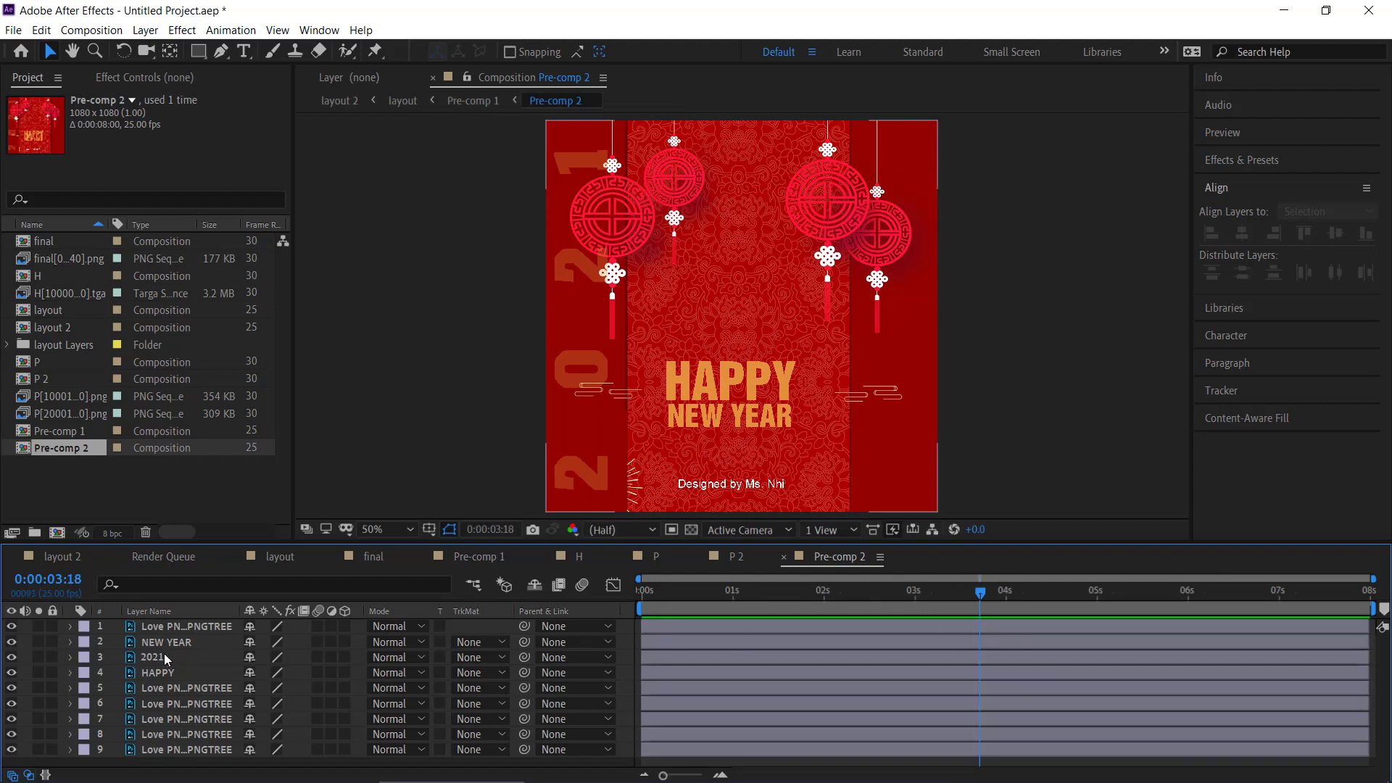
click(11, 641)
click(11, 642)
click(11, 657)
click(11, 657)
click(11, 672)
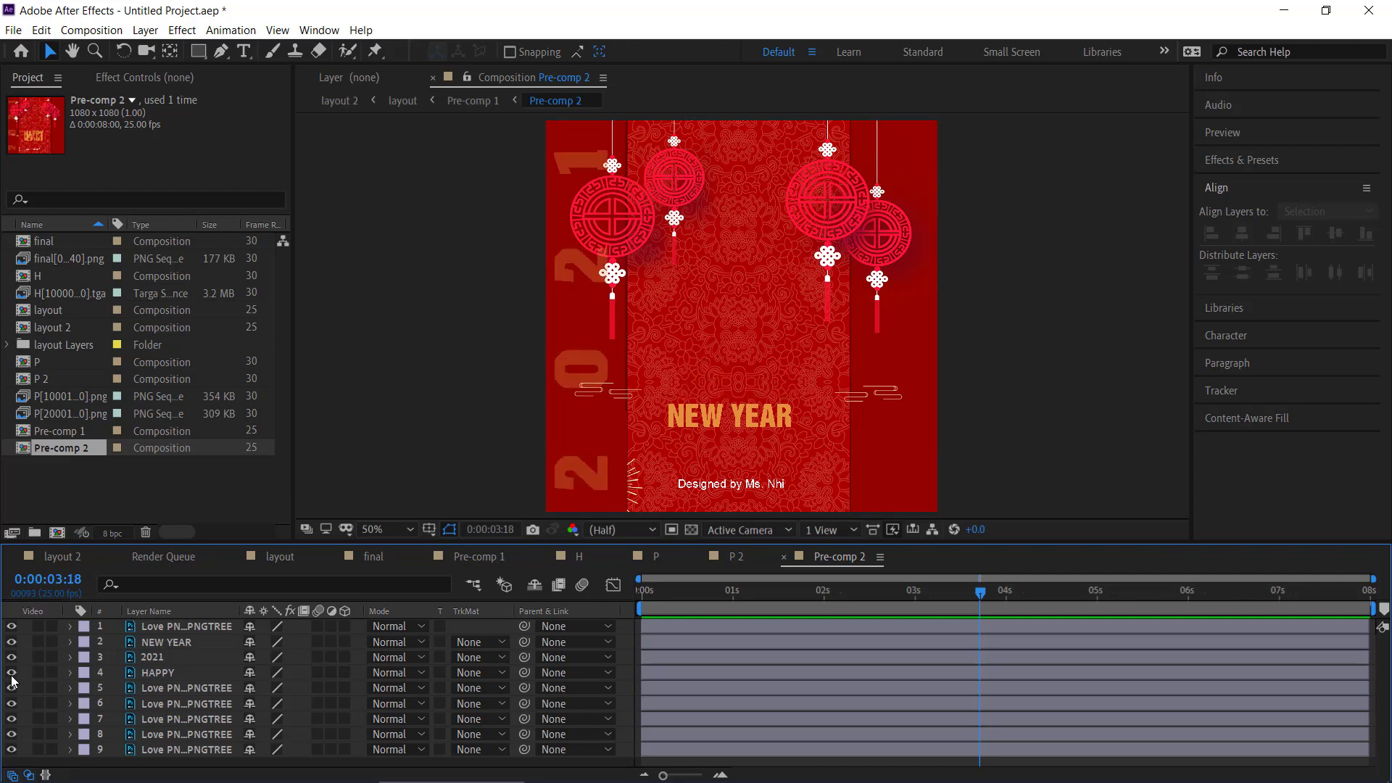
click(11, 672)
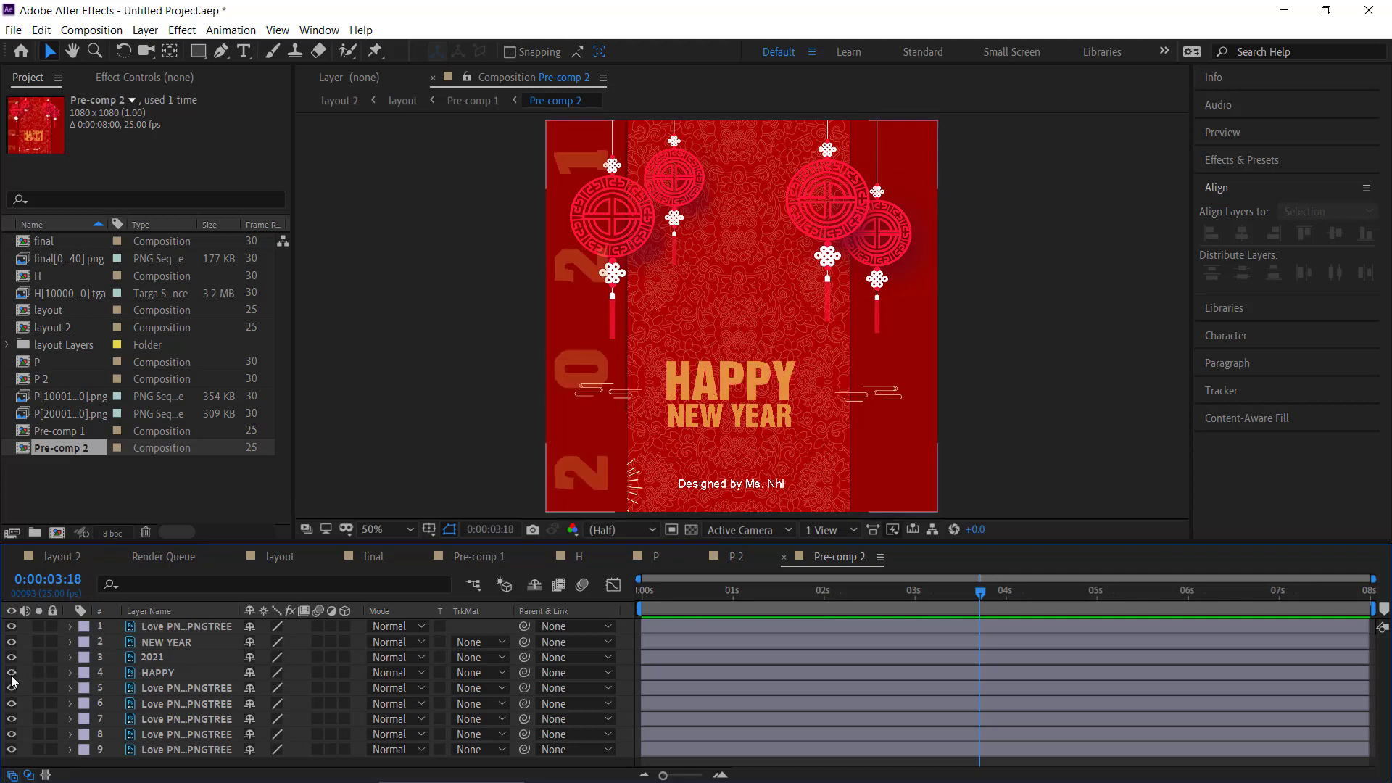
click(151, 672)
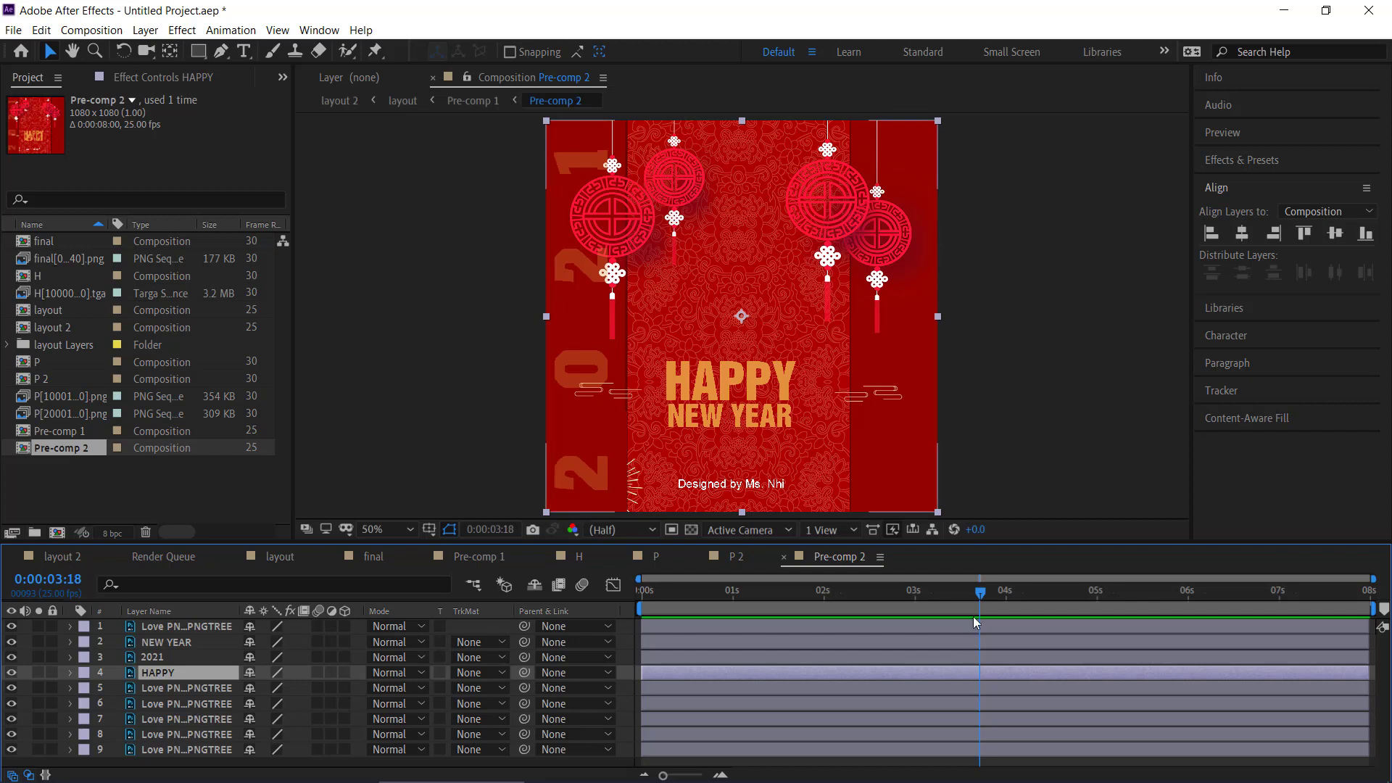
Step: Move the HAPPY layer bar so it starts at 0:00:04:21
drag(980, 592, 1151, 611)
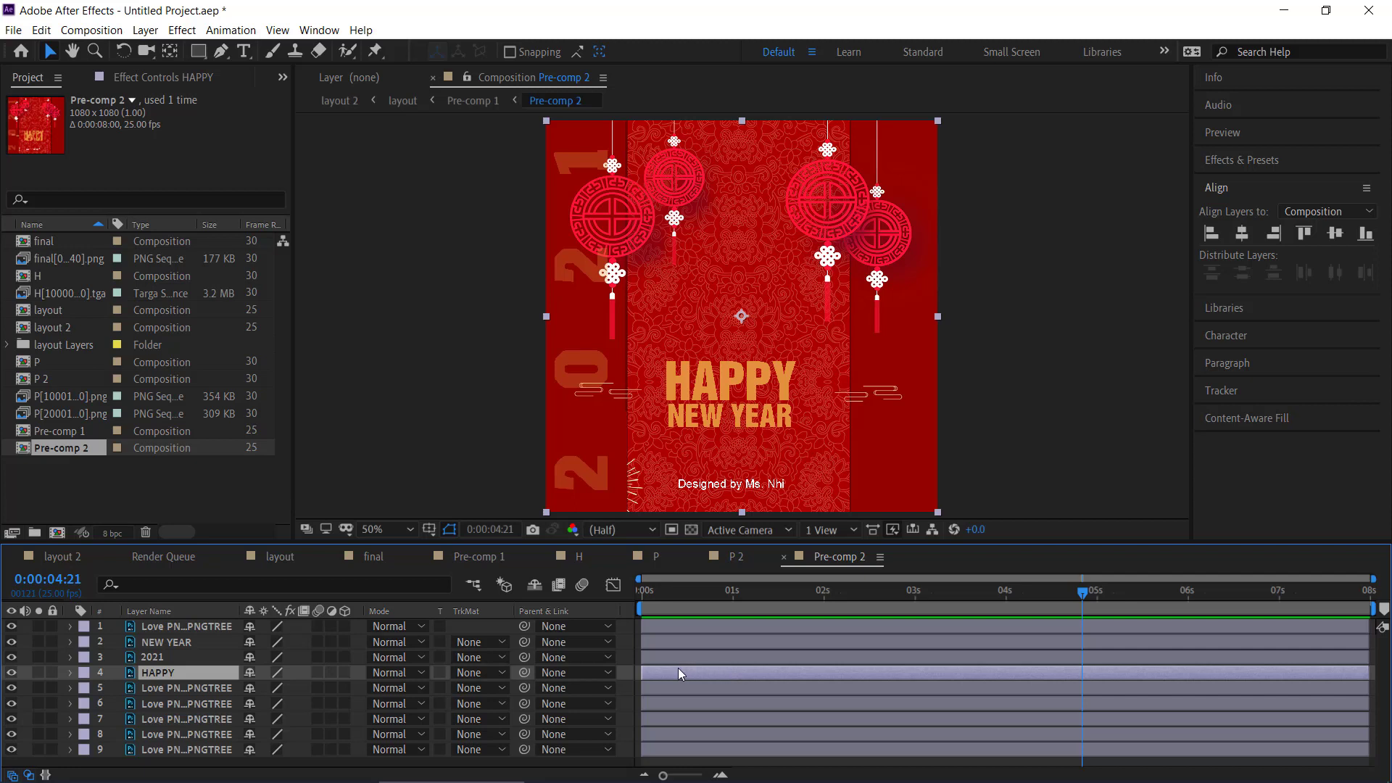
drag(678, 673, 1113, 703)
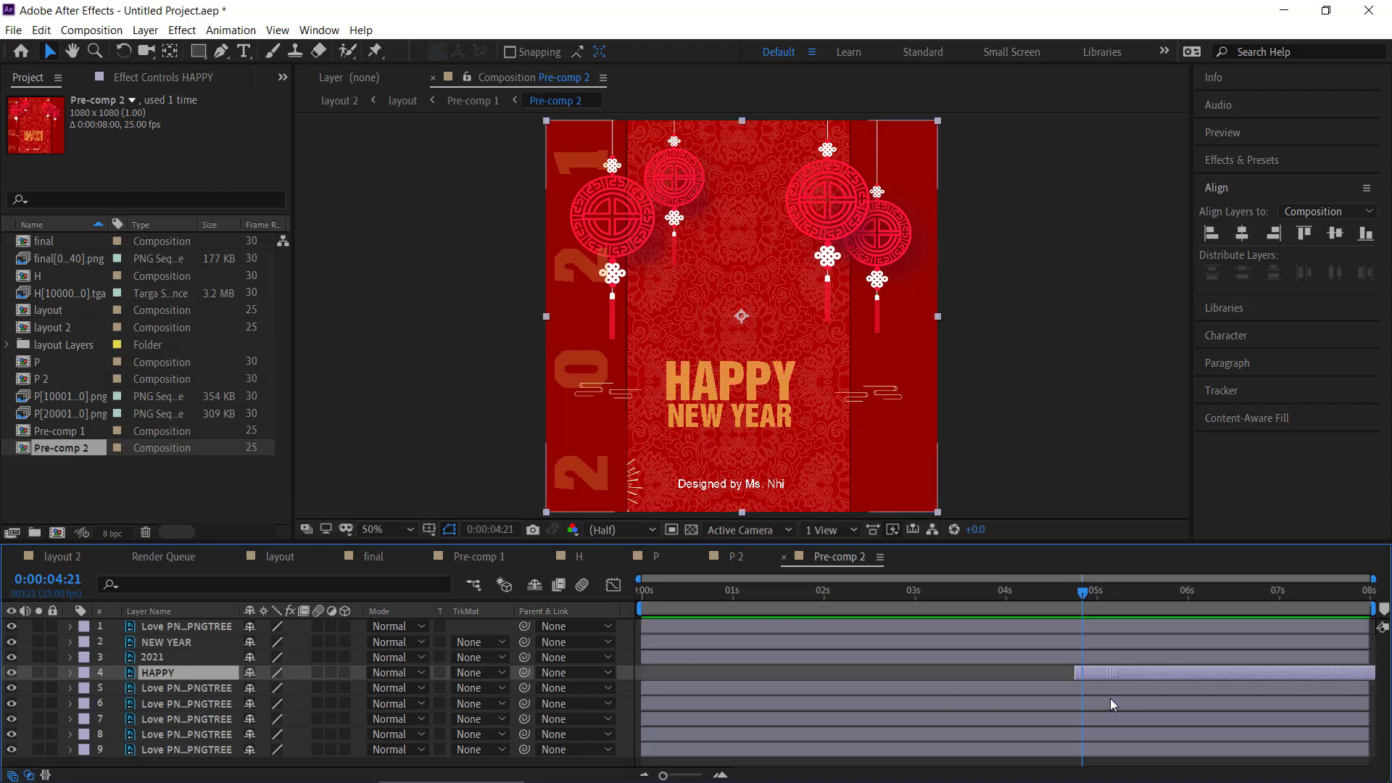
drag(1125, 692, 1149, 671)
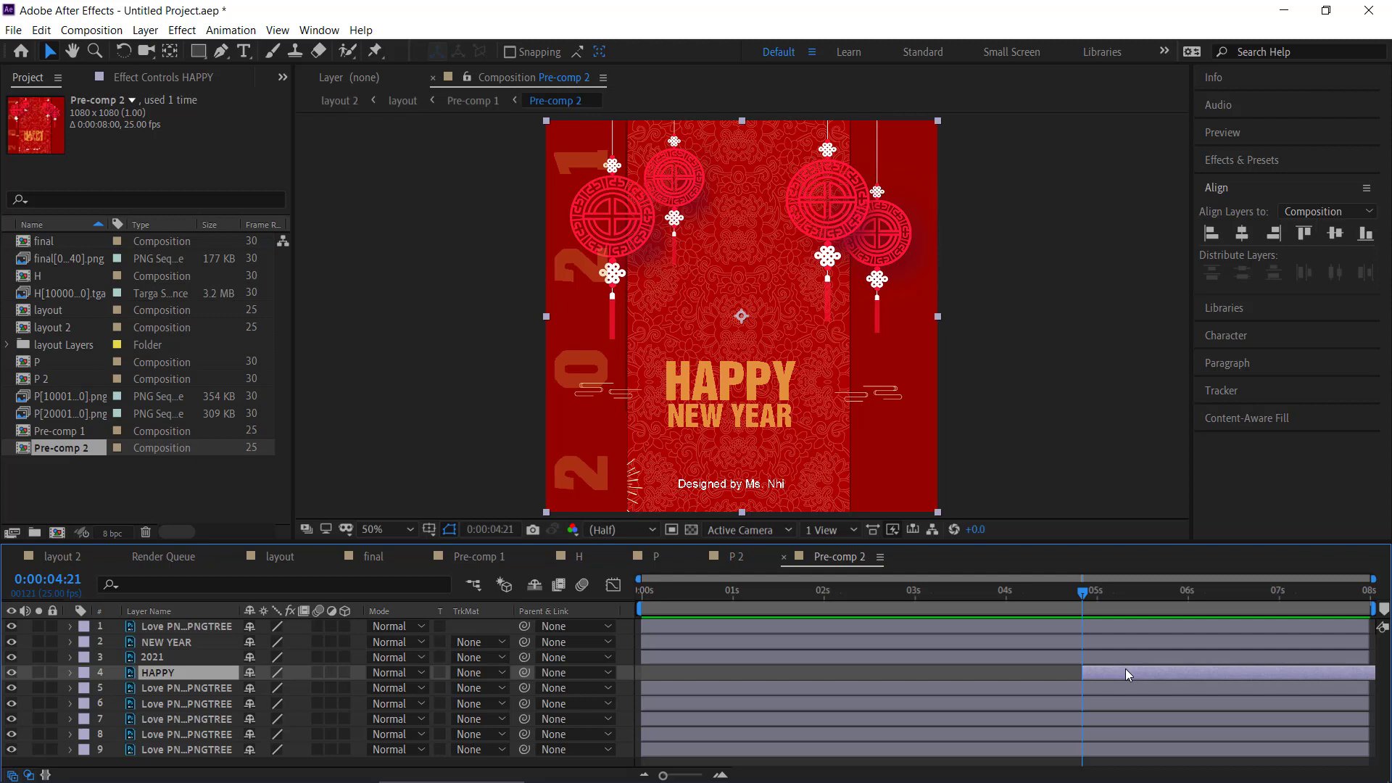
Step: Keyframe HAPPY's Scale from 514% at 4:21 to 100% at 5:23, then select both keyframes
key(s)
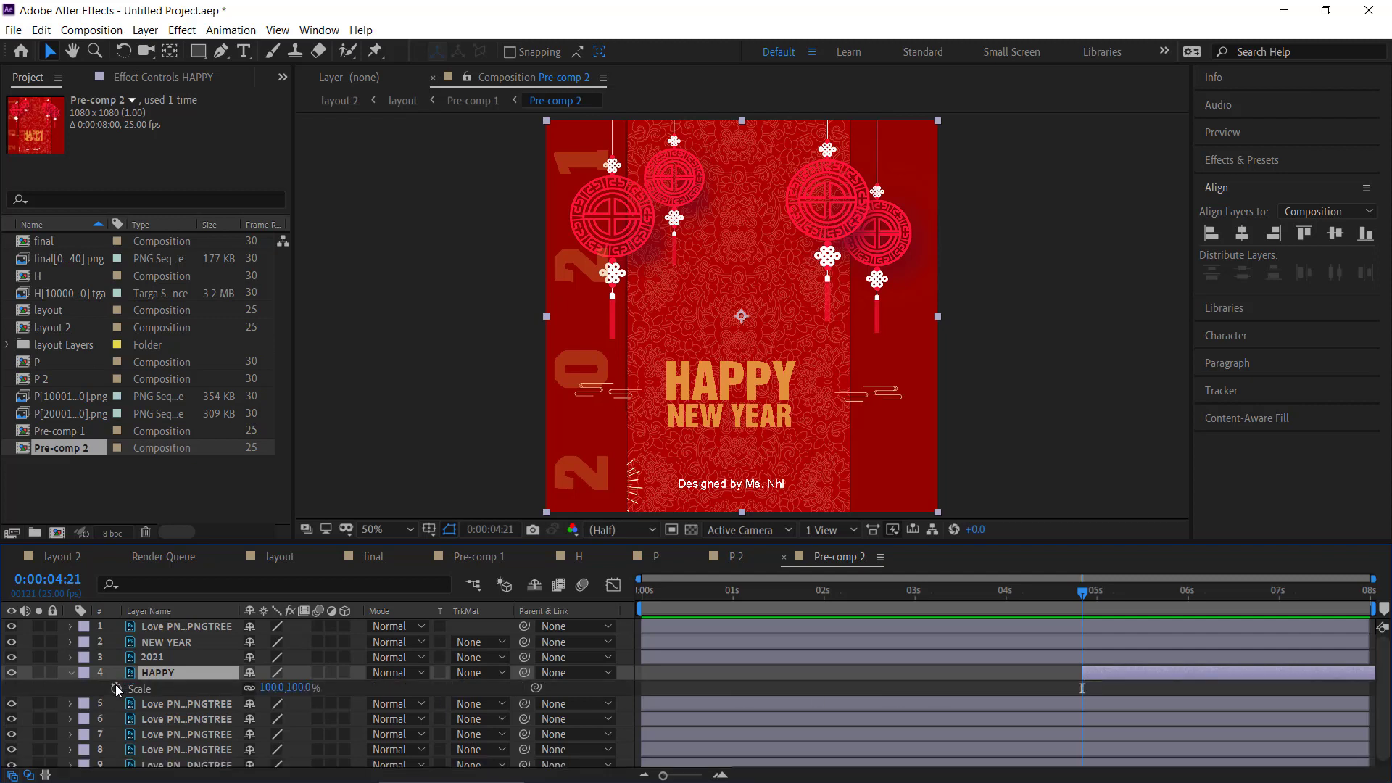
click(116, 688)
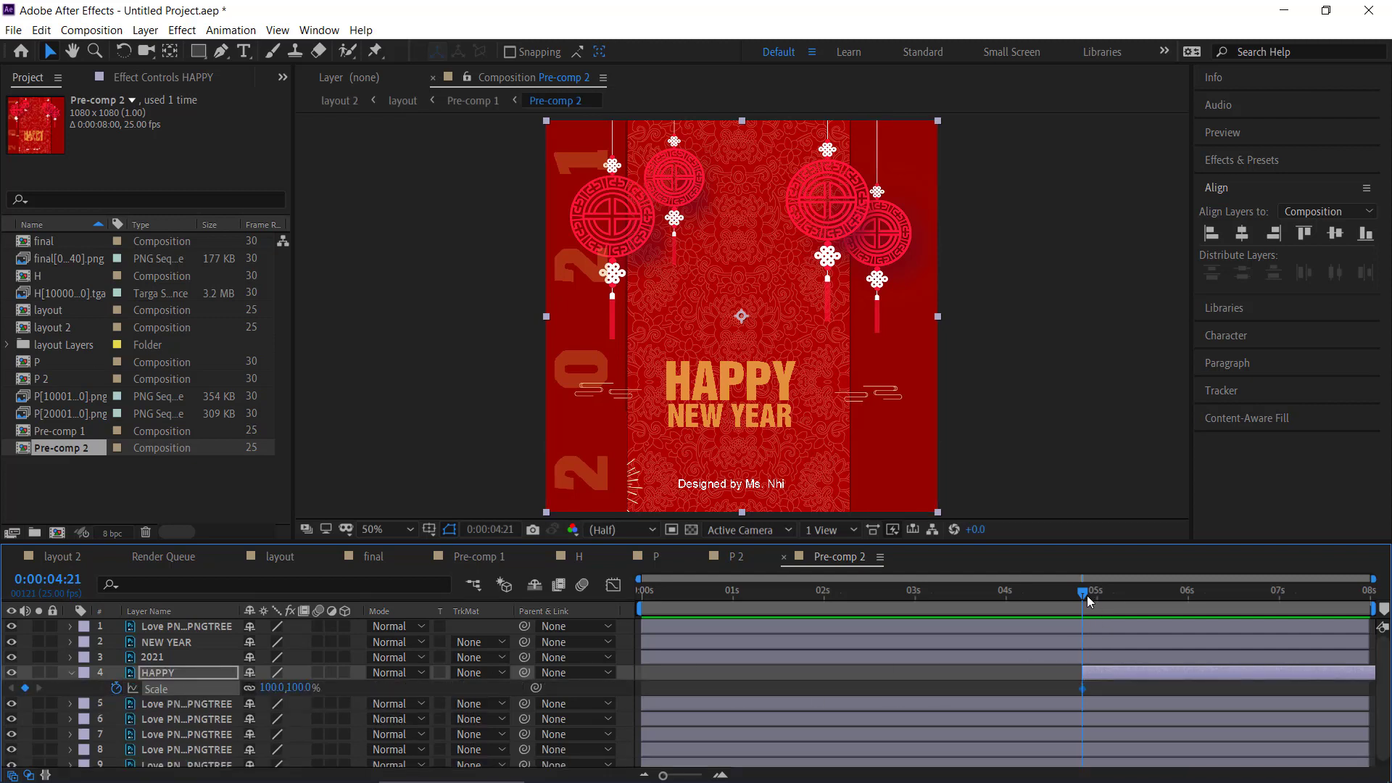
drag(1086, 595, 1185, 596)
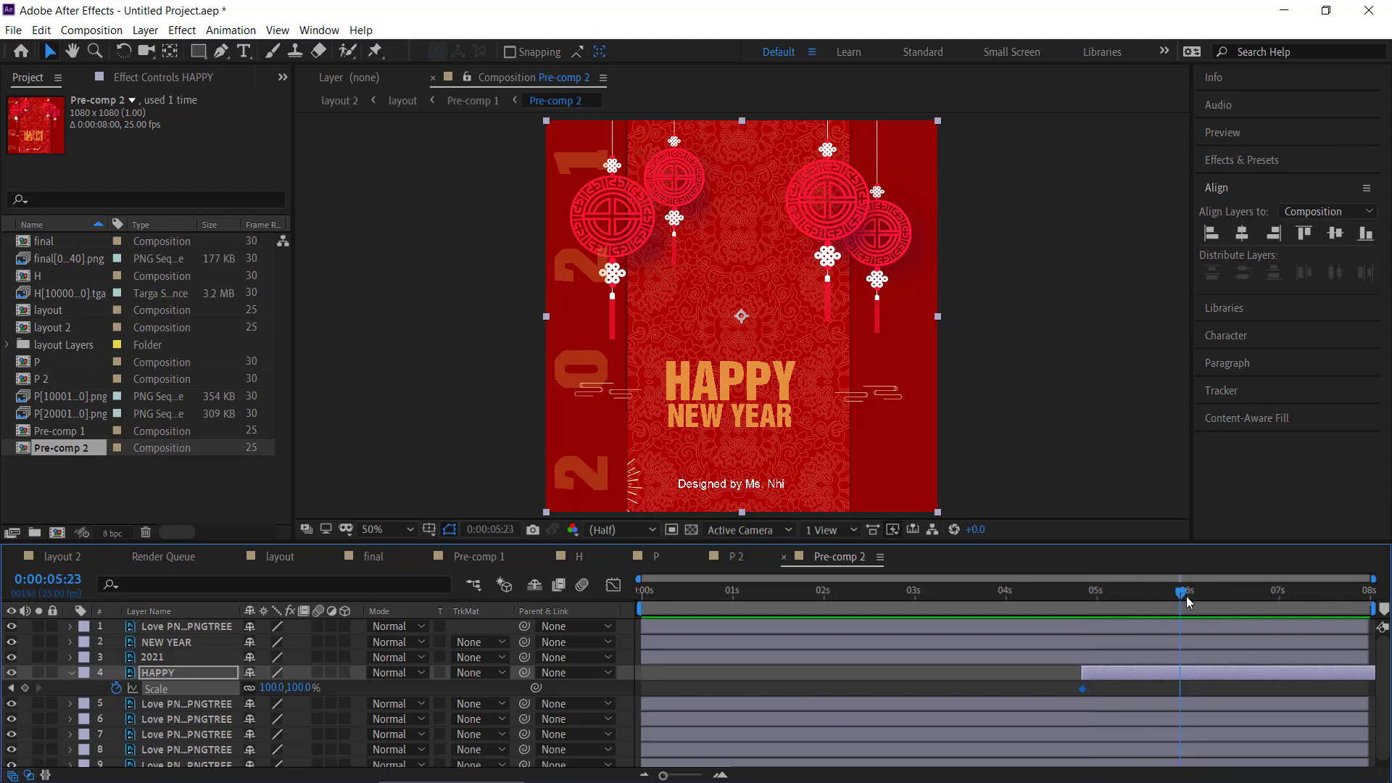
click(11, 688)
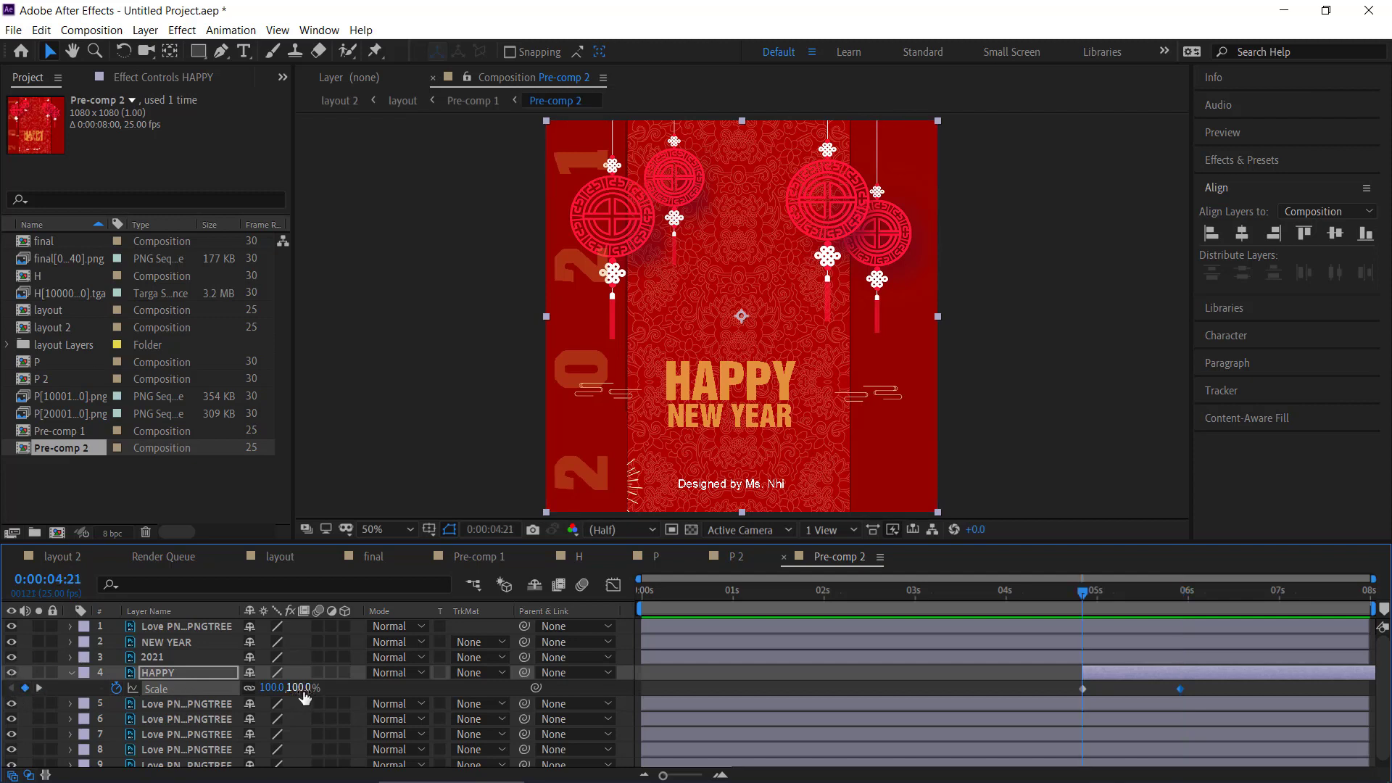
drag(337, 681, 828, 603)
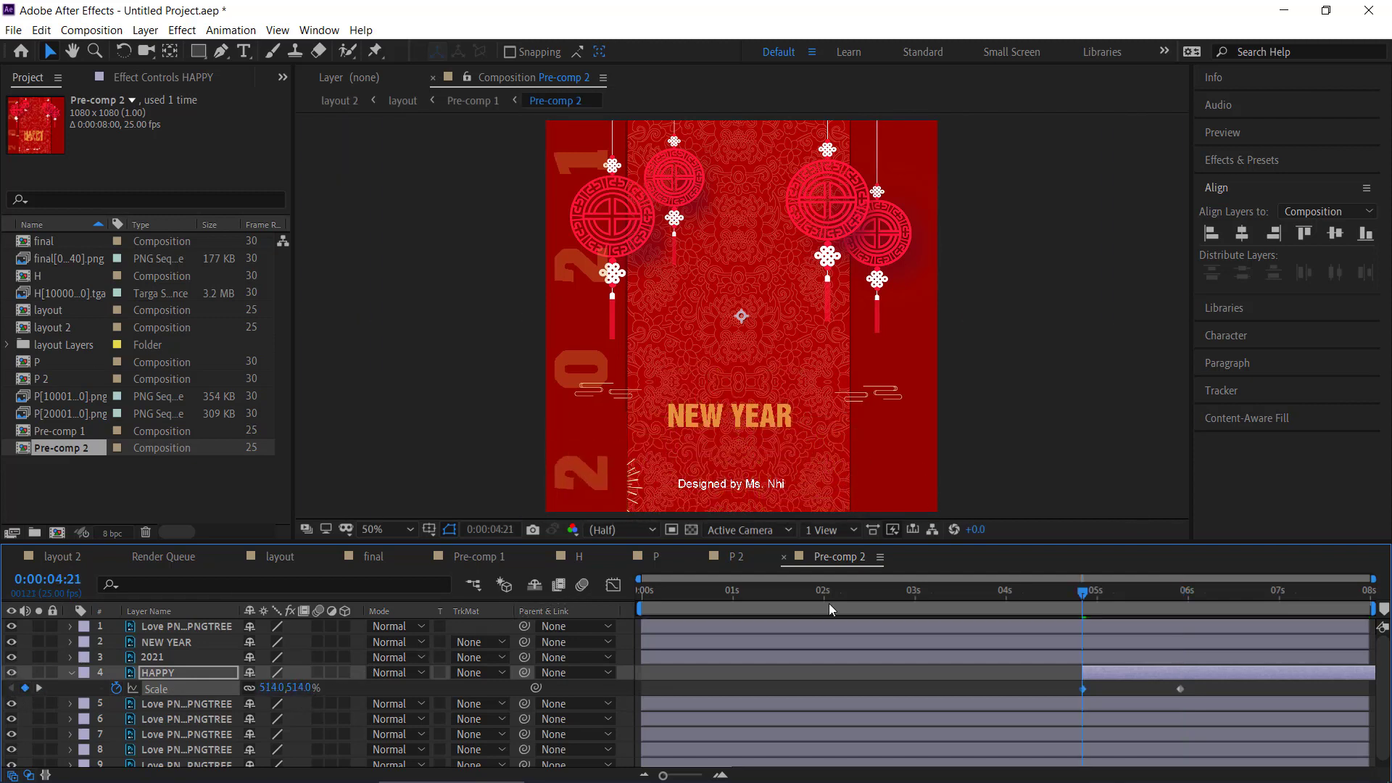
drag(1081, 593, 1194, 607)
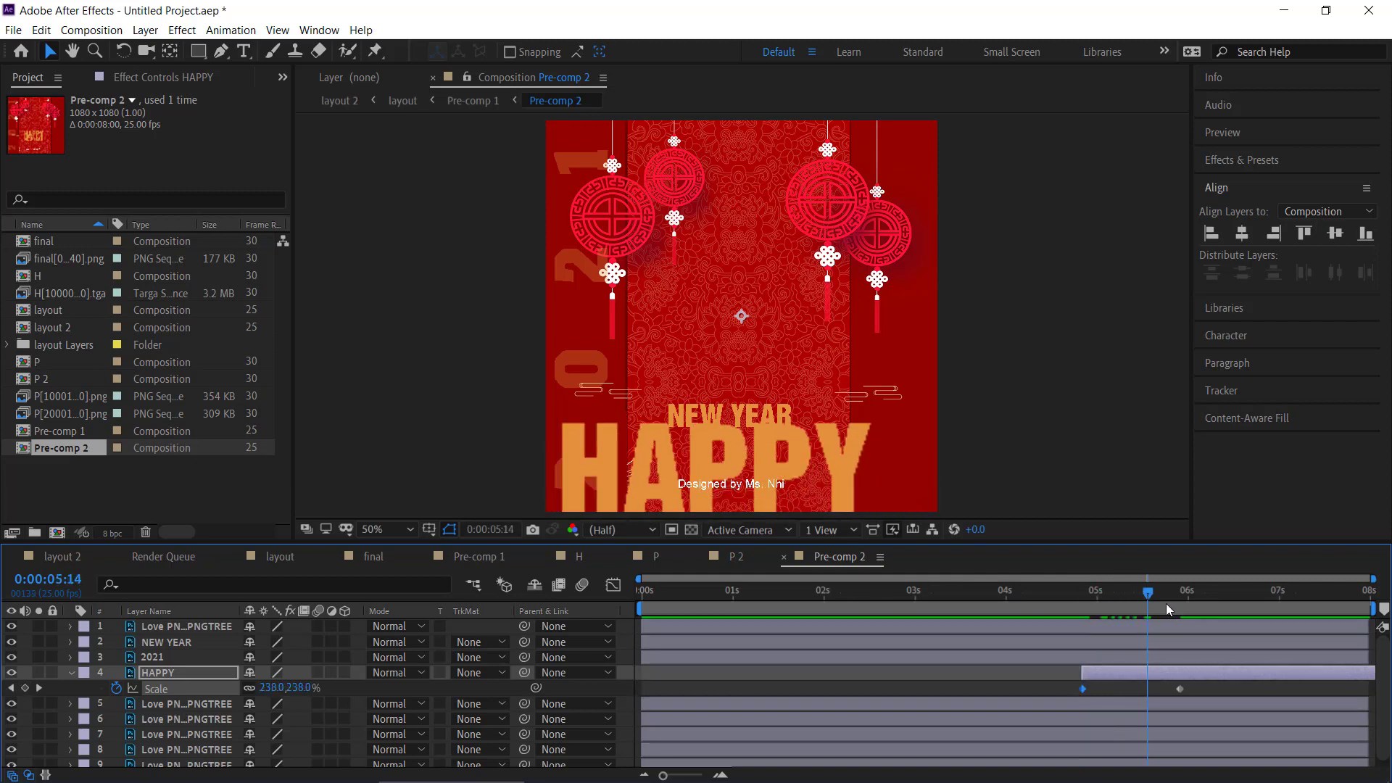
drag(1204, 684, 1041, 696)
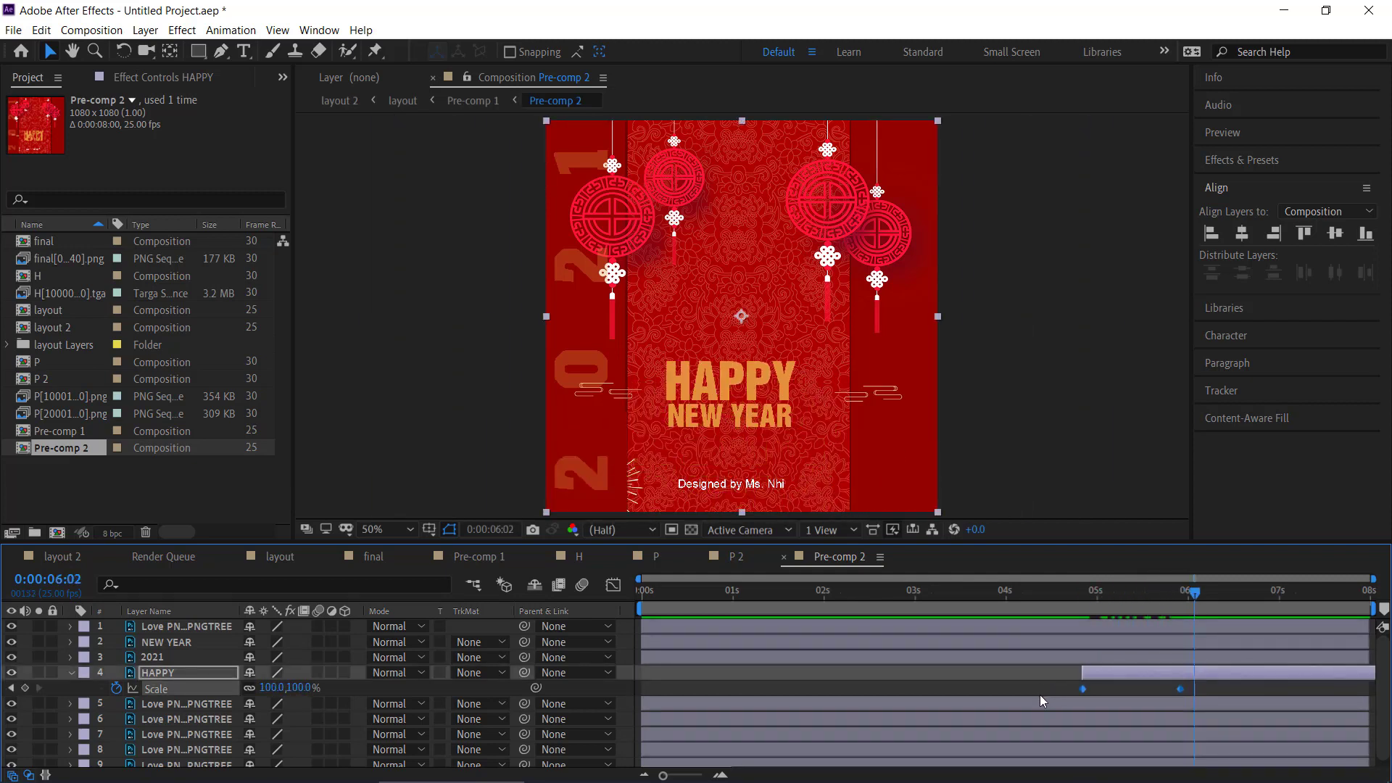
Step: Apply Easy Ease to HAPPY's Scale keyframes and steepen the first keyframe's speed curve
right_click(1085, 691)
mouse_move(1114, 682)
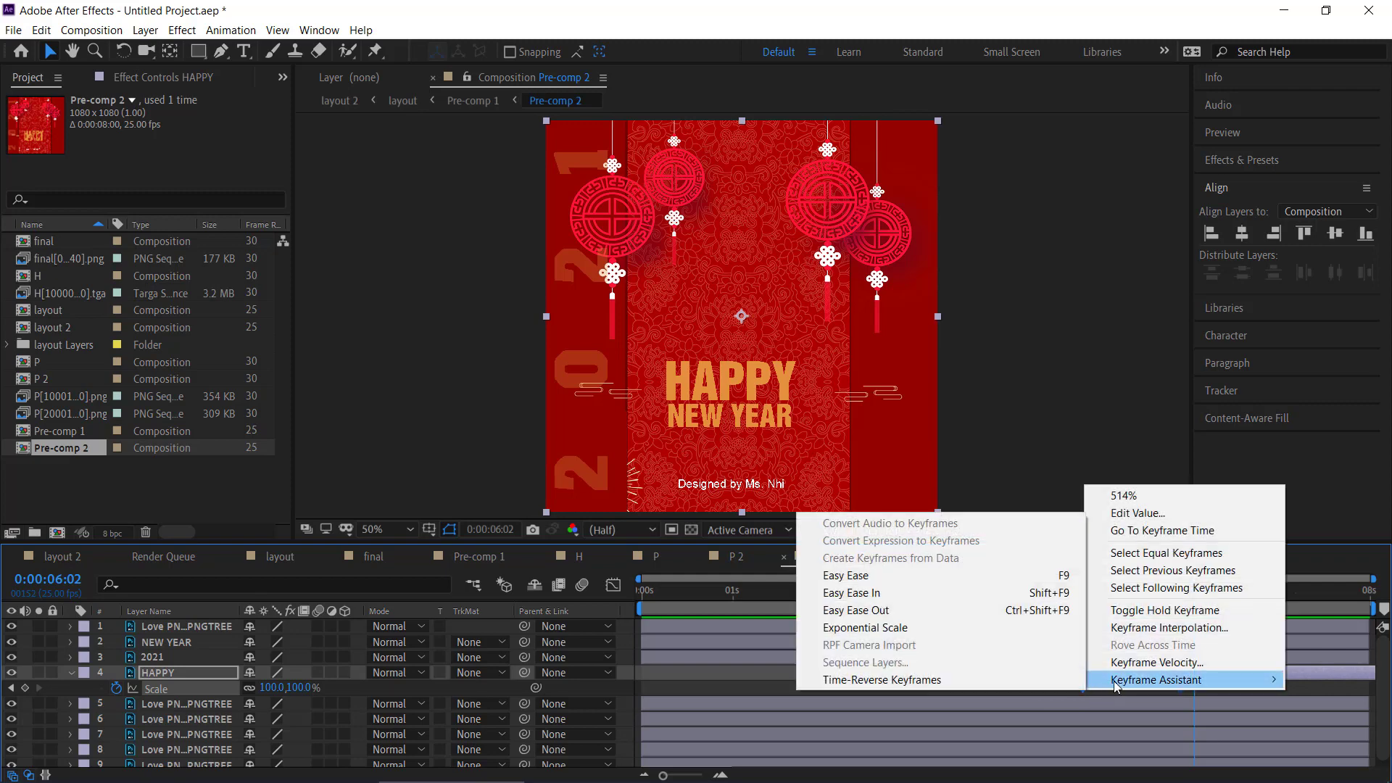
click(981, 576)
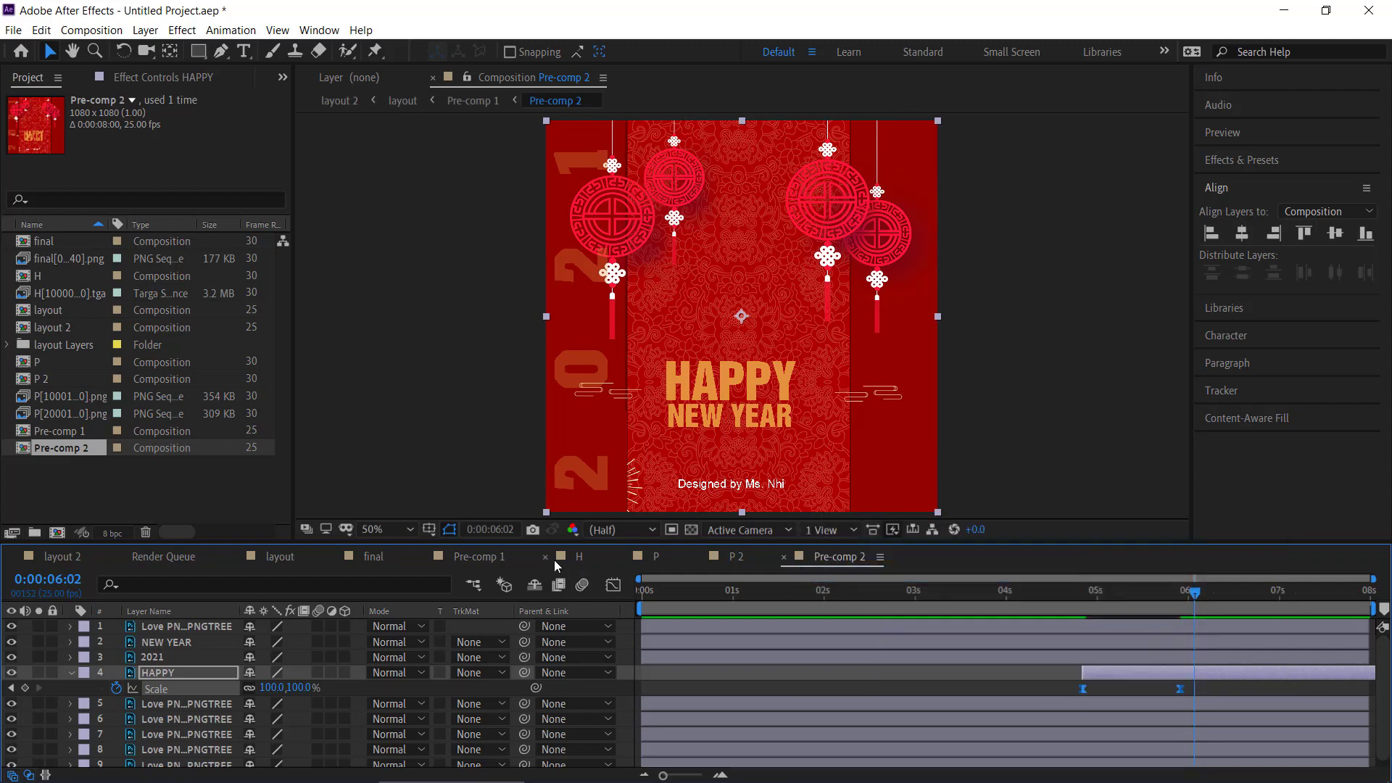
click(610, 587)
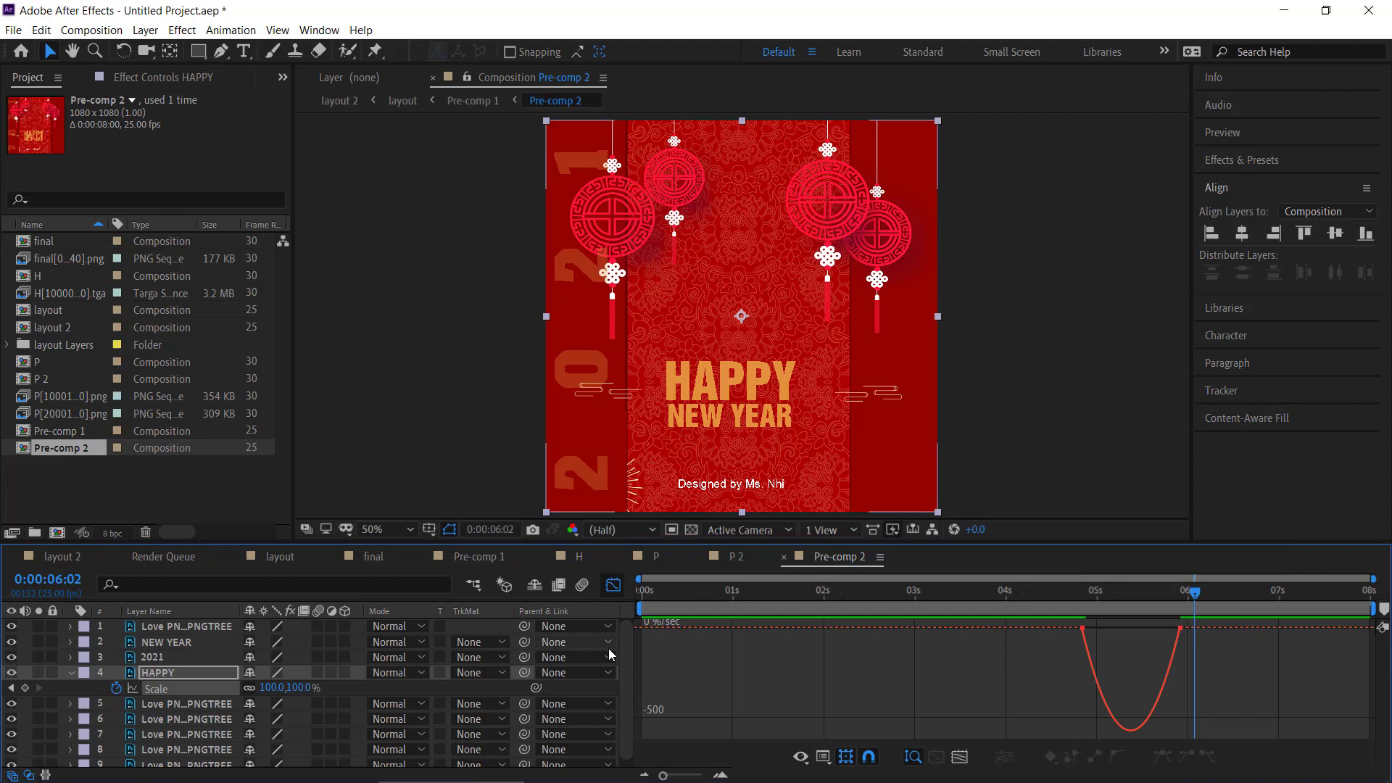
click(1083, 628)
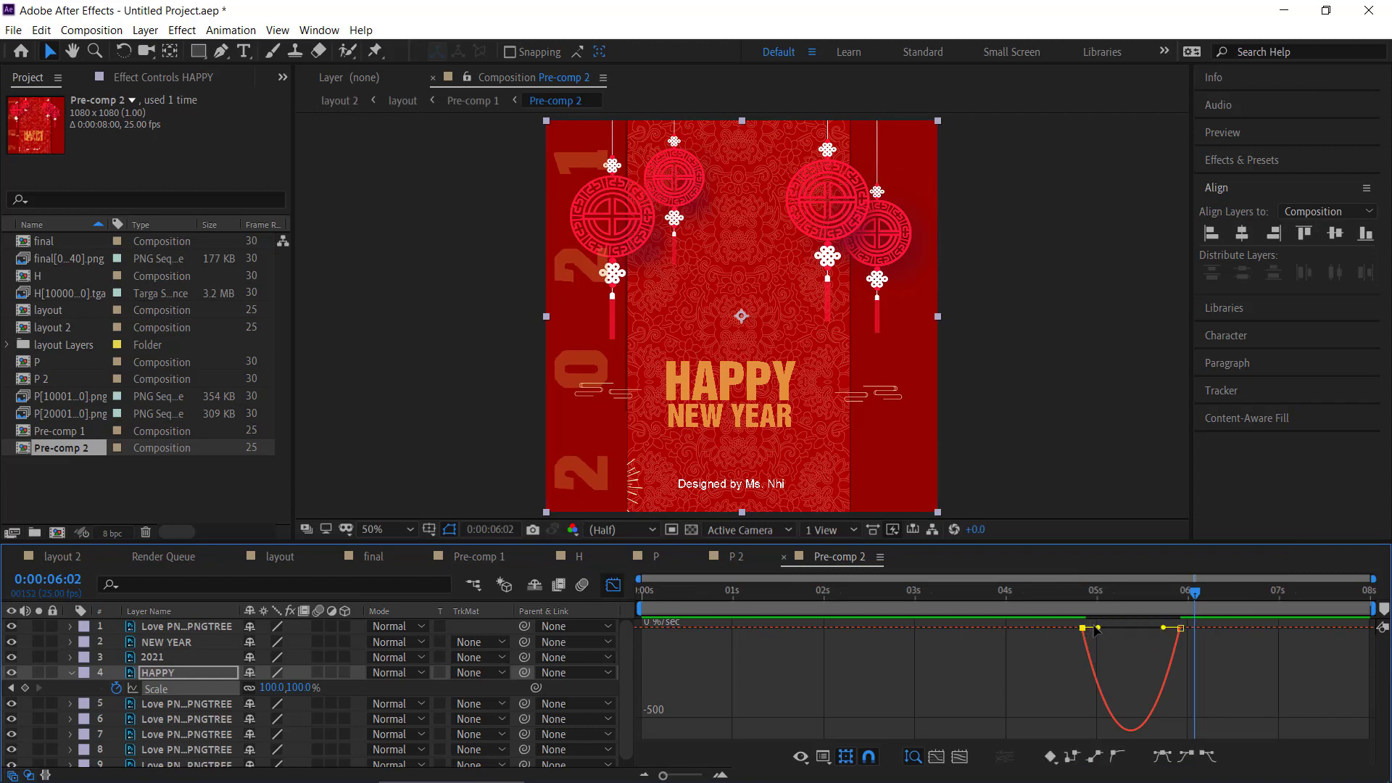
drag(1098, 628, 1143, 628)
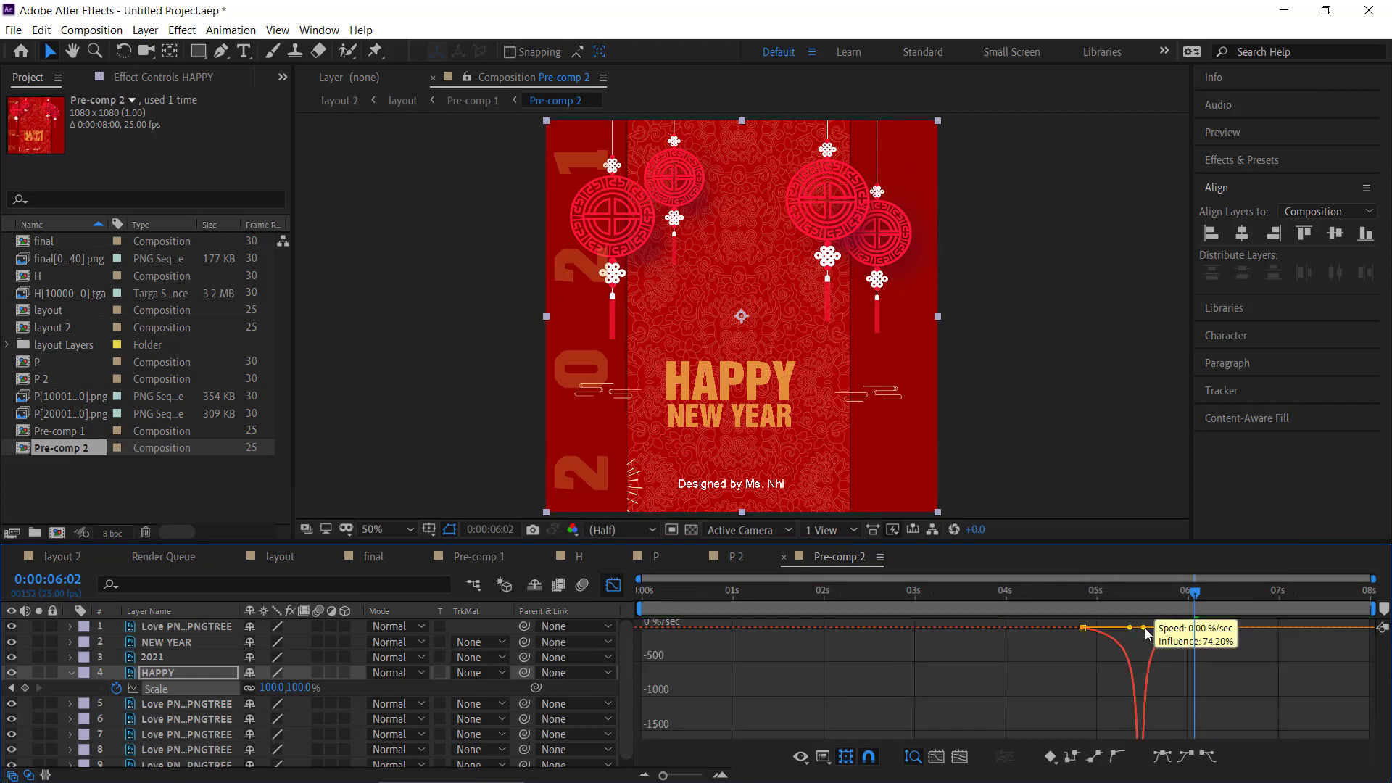
click(614, 586)
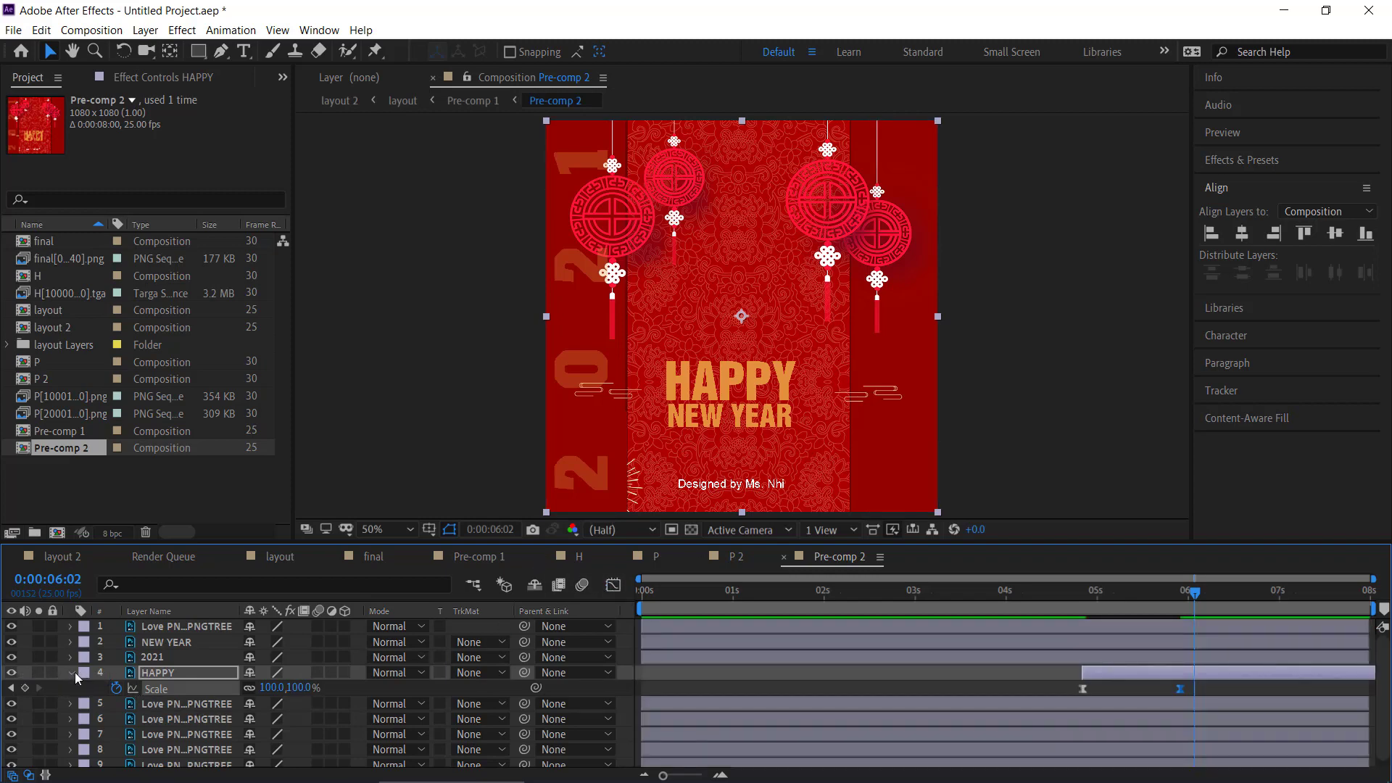
Step: Collapse HAPPY's Scale property and pick out the NEW YEAR layer
click(160, 673)
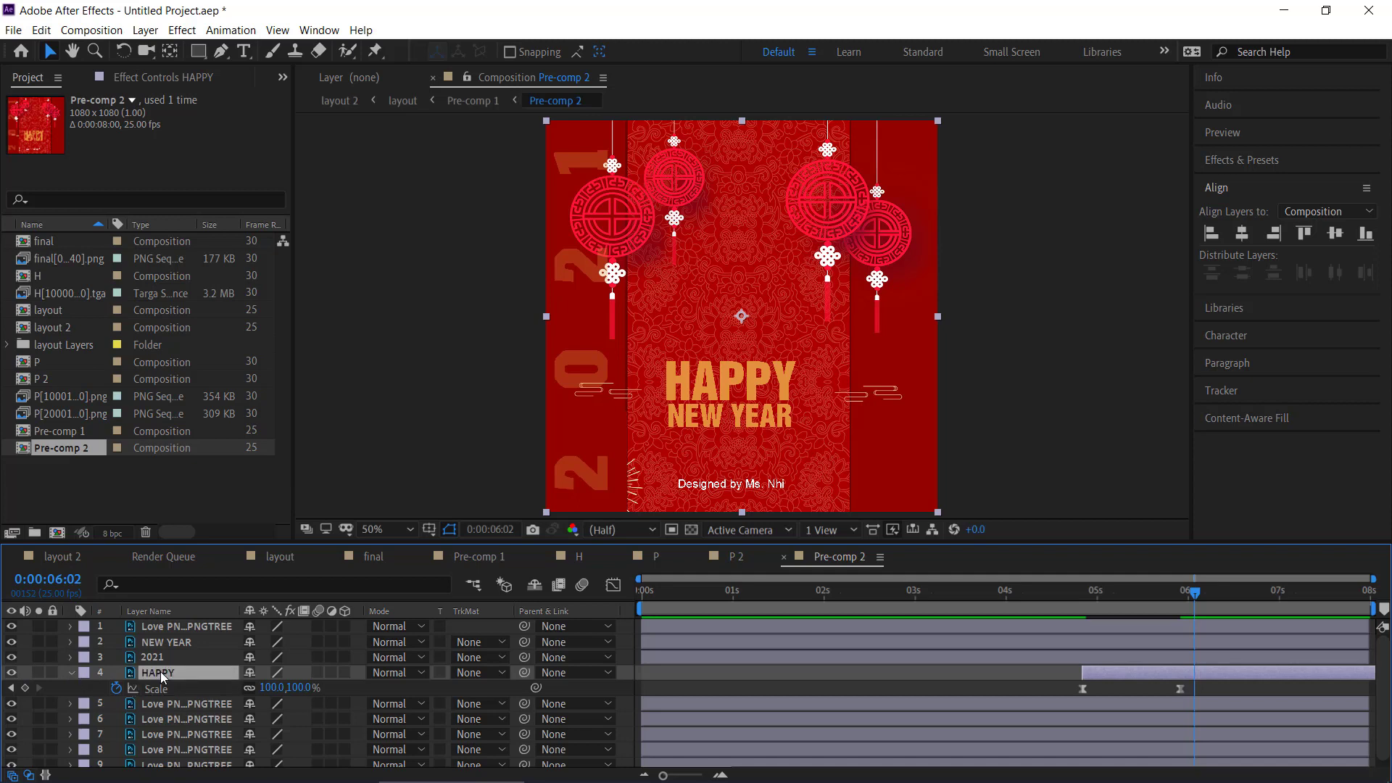
key(s)
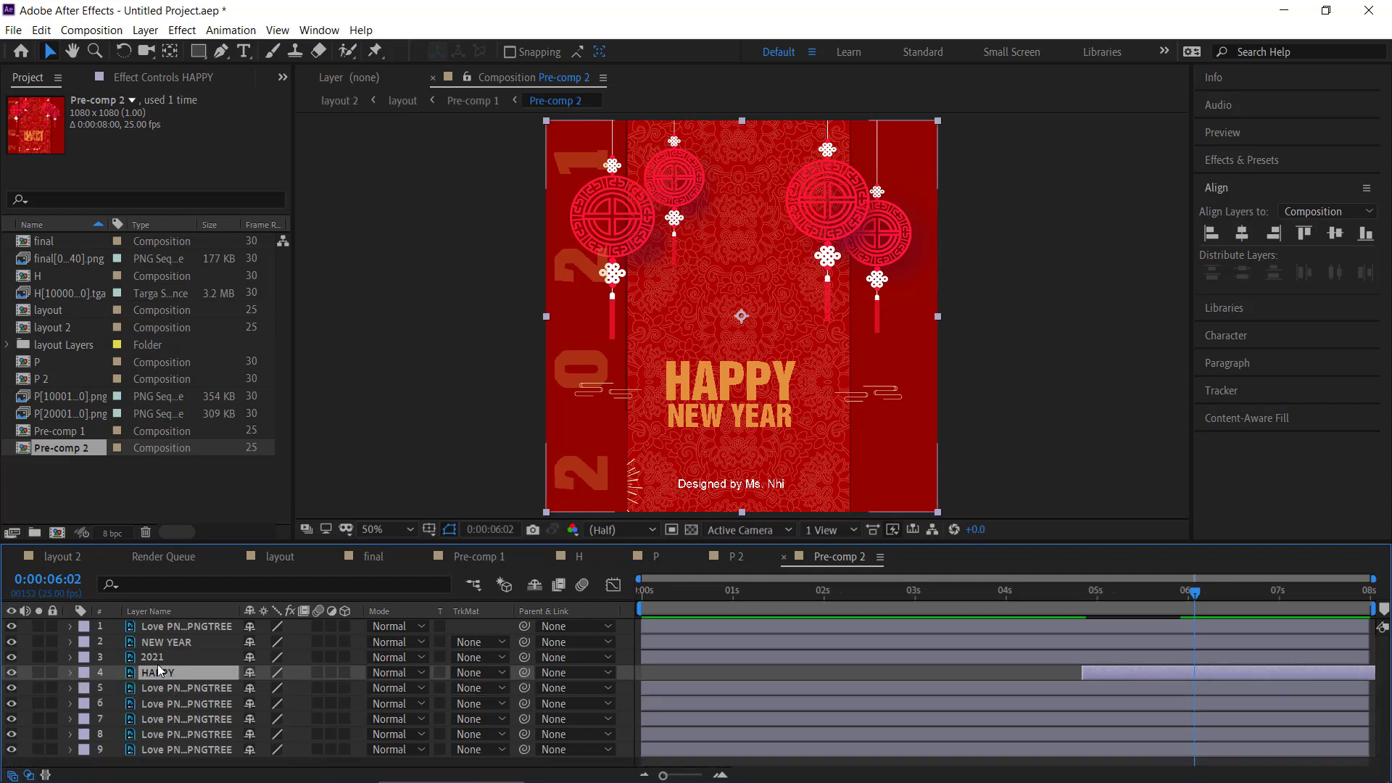
click(163, 641)
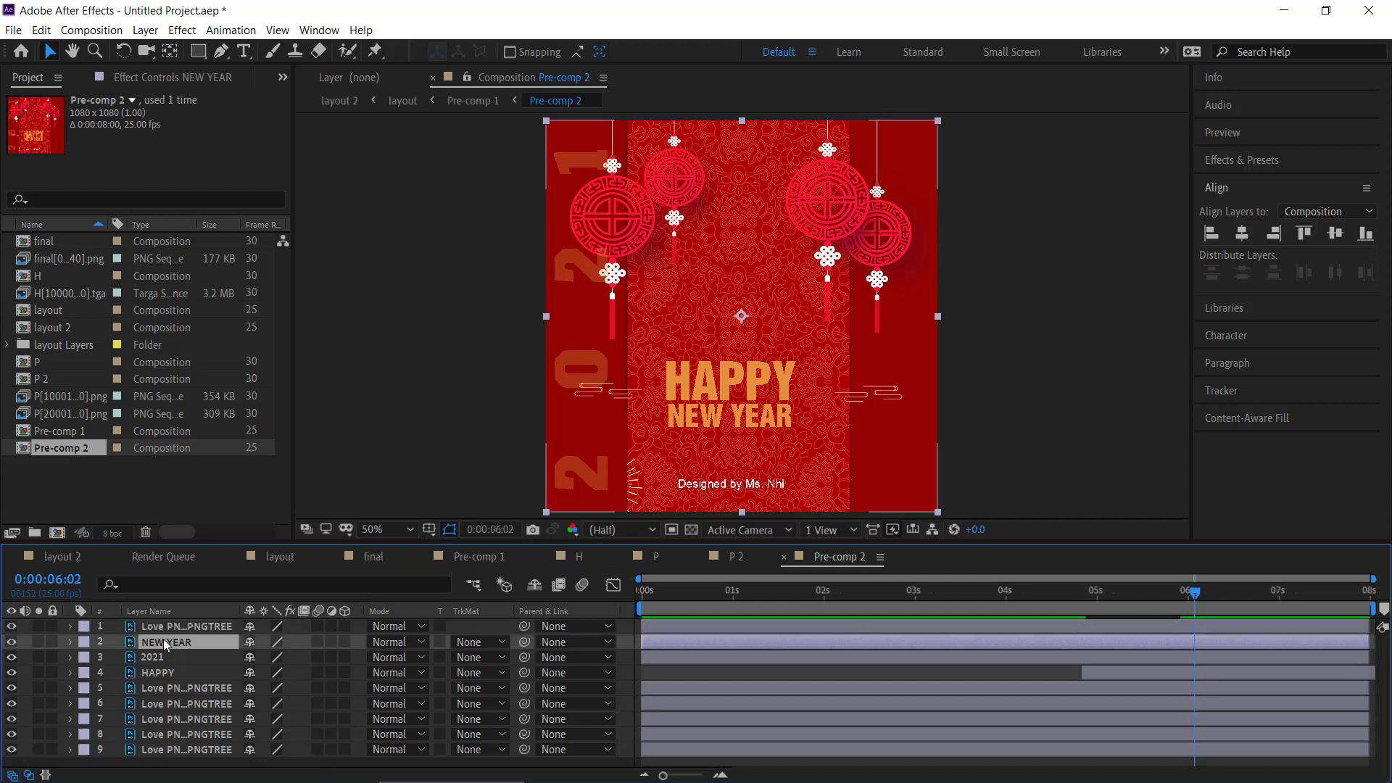
click(164, 656)
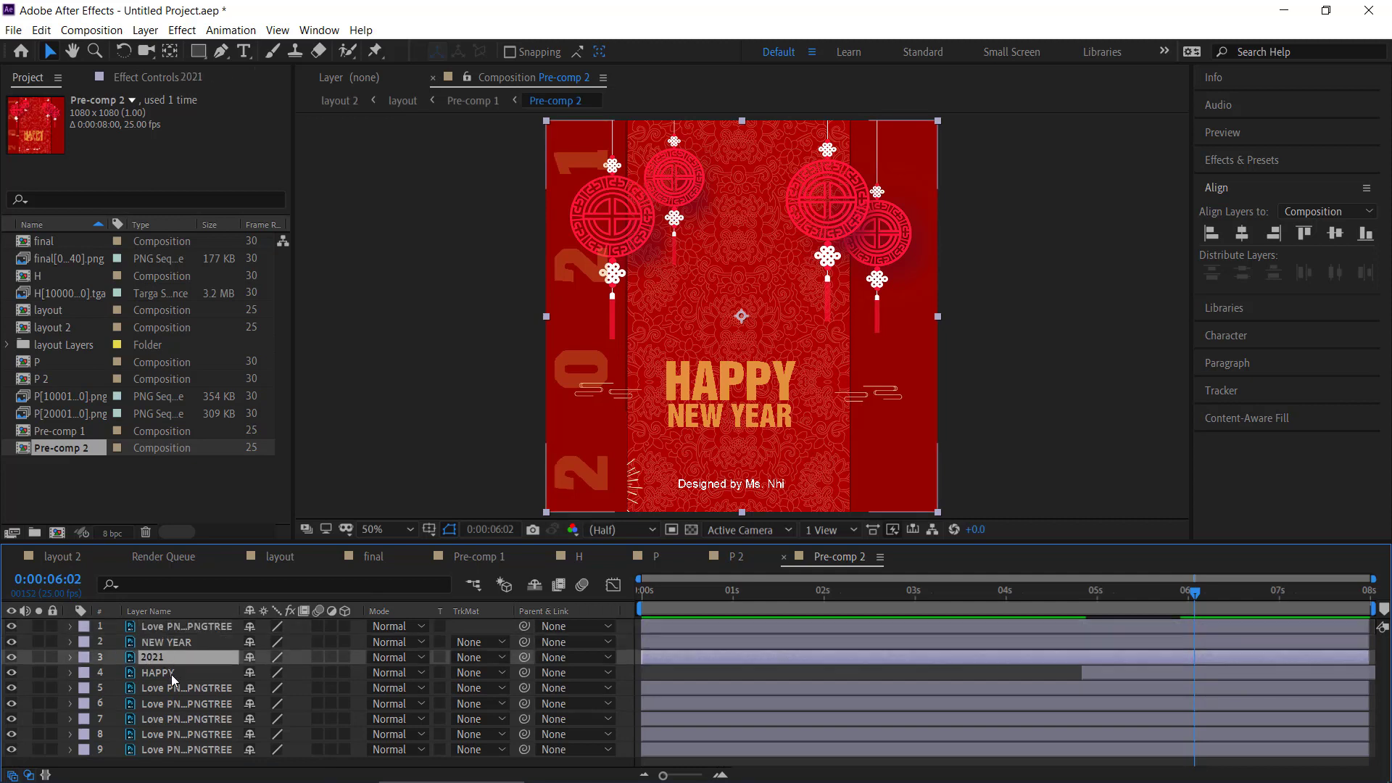
click(168, 673)
click(166, 640)
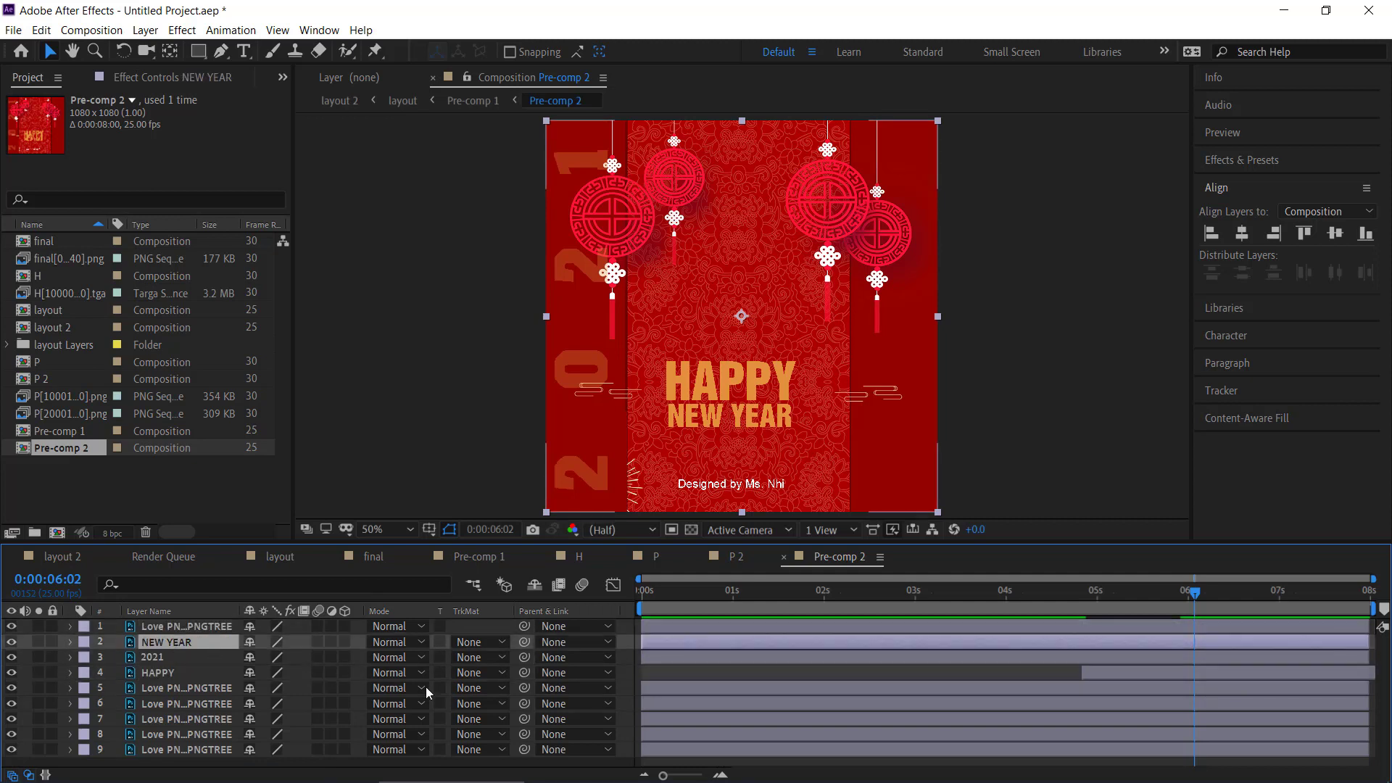
click(11, 642)
click(11, 643)
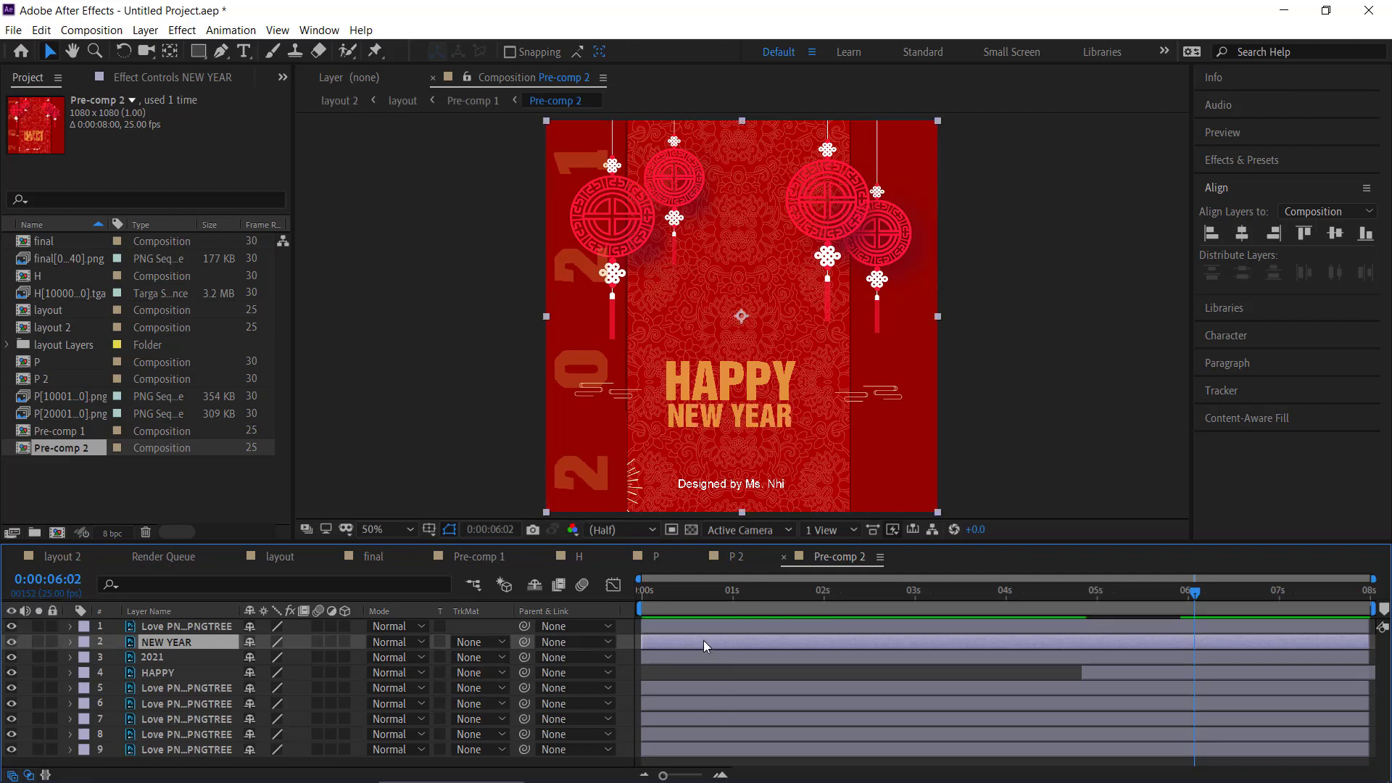
Step: Move the NEW YEAR layer to start at about 0:00:05:01, with the playhead at 5:02
drag(703, 641, 1161, 644)
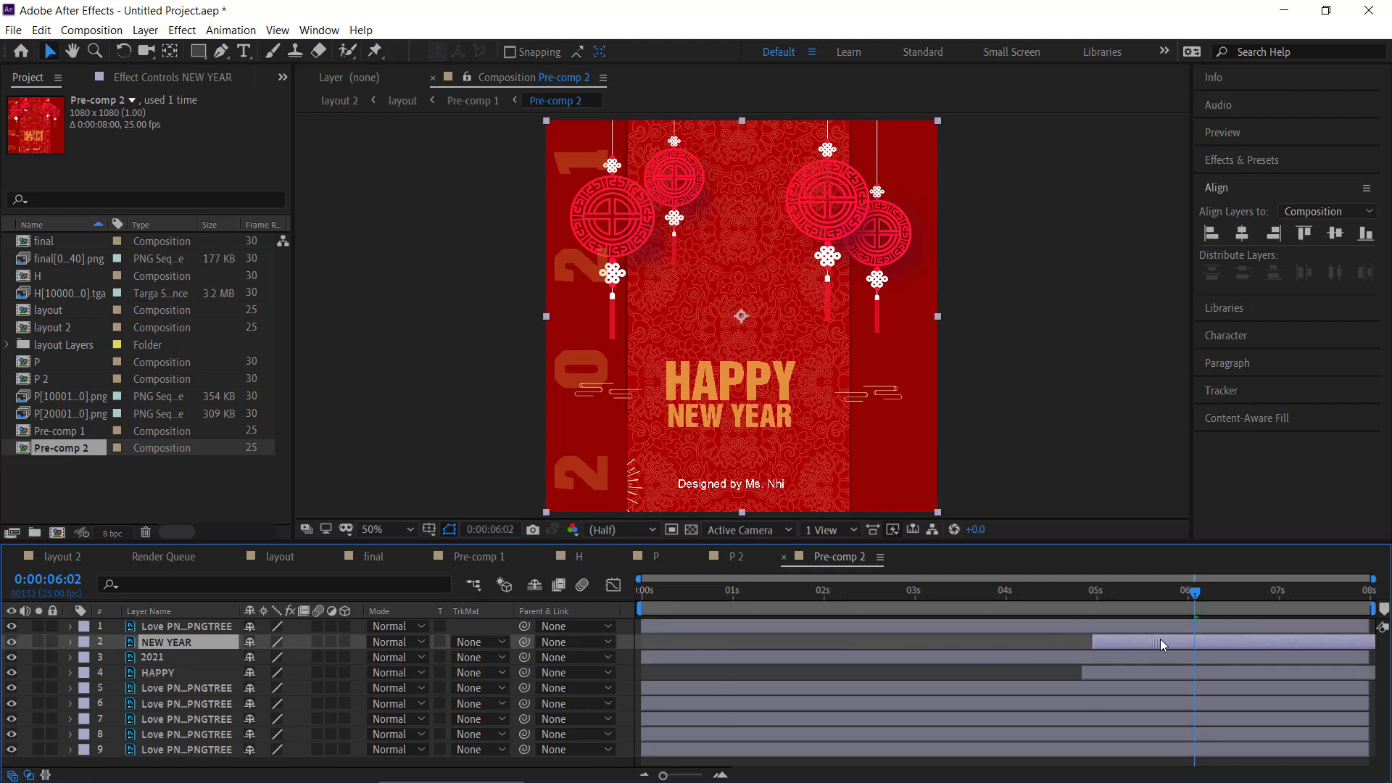
click(1179, 603)
drag(1110, 602, 1101, 611)
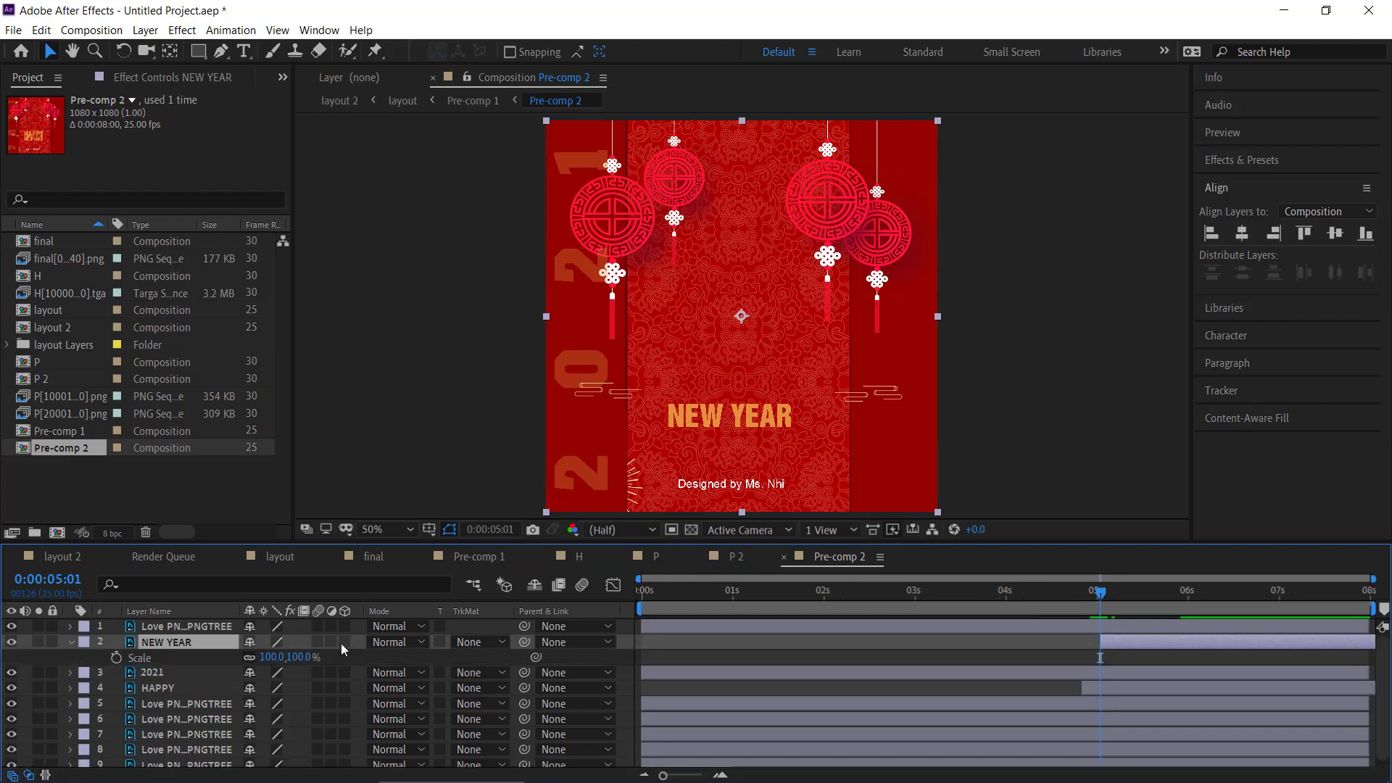
Step: Keyframe NEW YEAR's Opacity from 0% at about 5:01 to 100% near 5:19
key(t)
click(116, 657)
drag(1099, 592, 1165, 593)
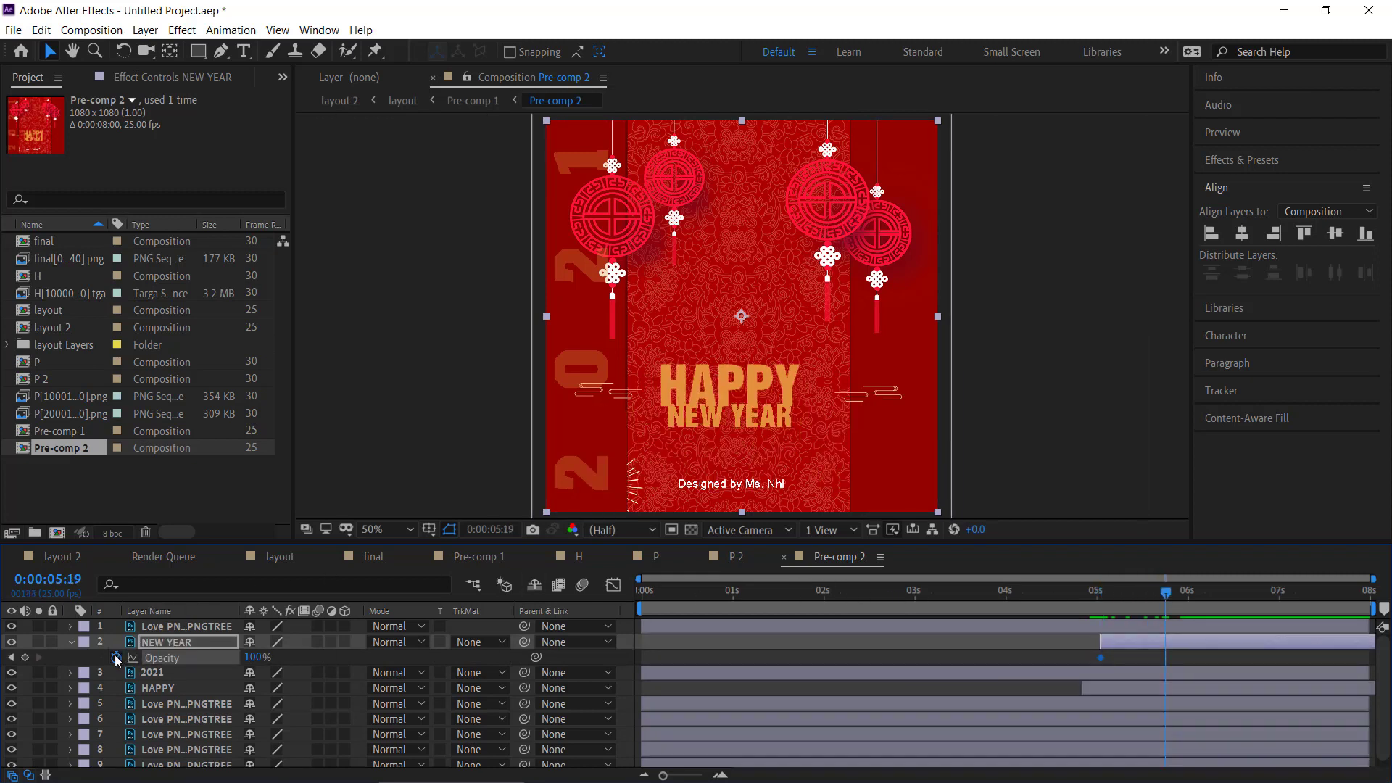
click(11, 656)
drag(250, 657, 178, 657)
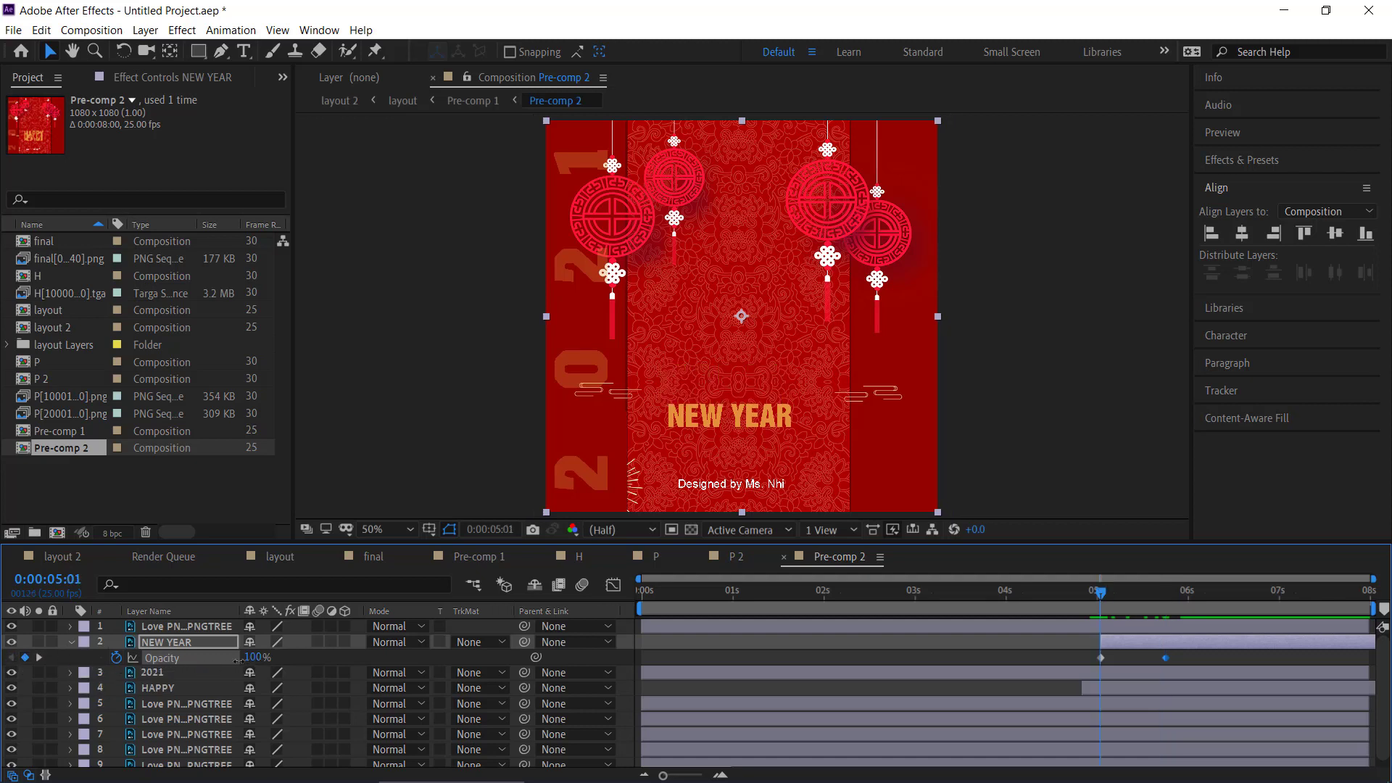
drag(1101, 598, 1176, 607)
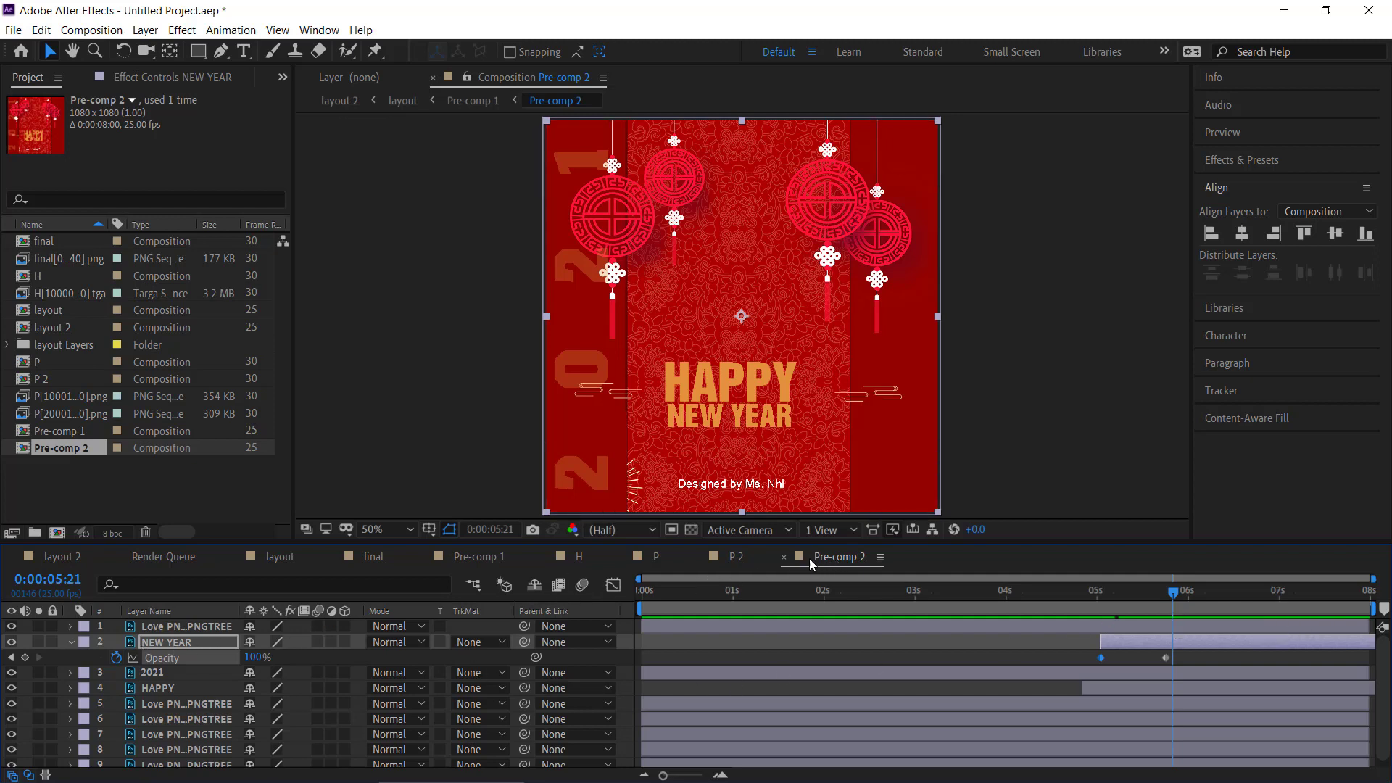
Step: Preview the Pre-comp 1 clock intro from 0:00:00:00, stopping around 6:19
click(474, 558)
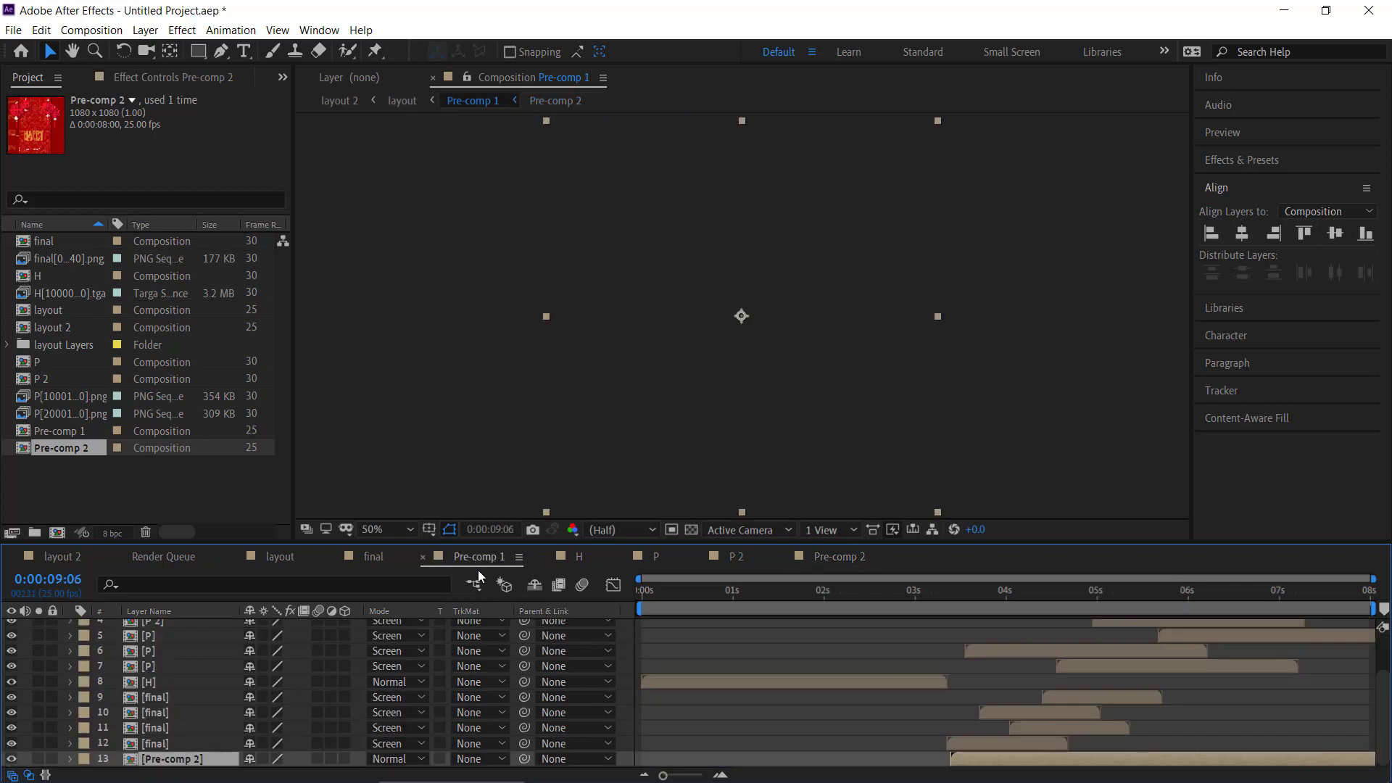
drag(1258, 613, 607, 589)
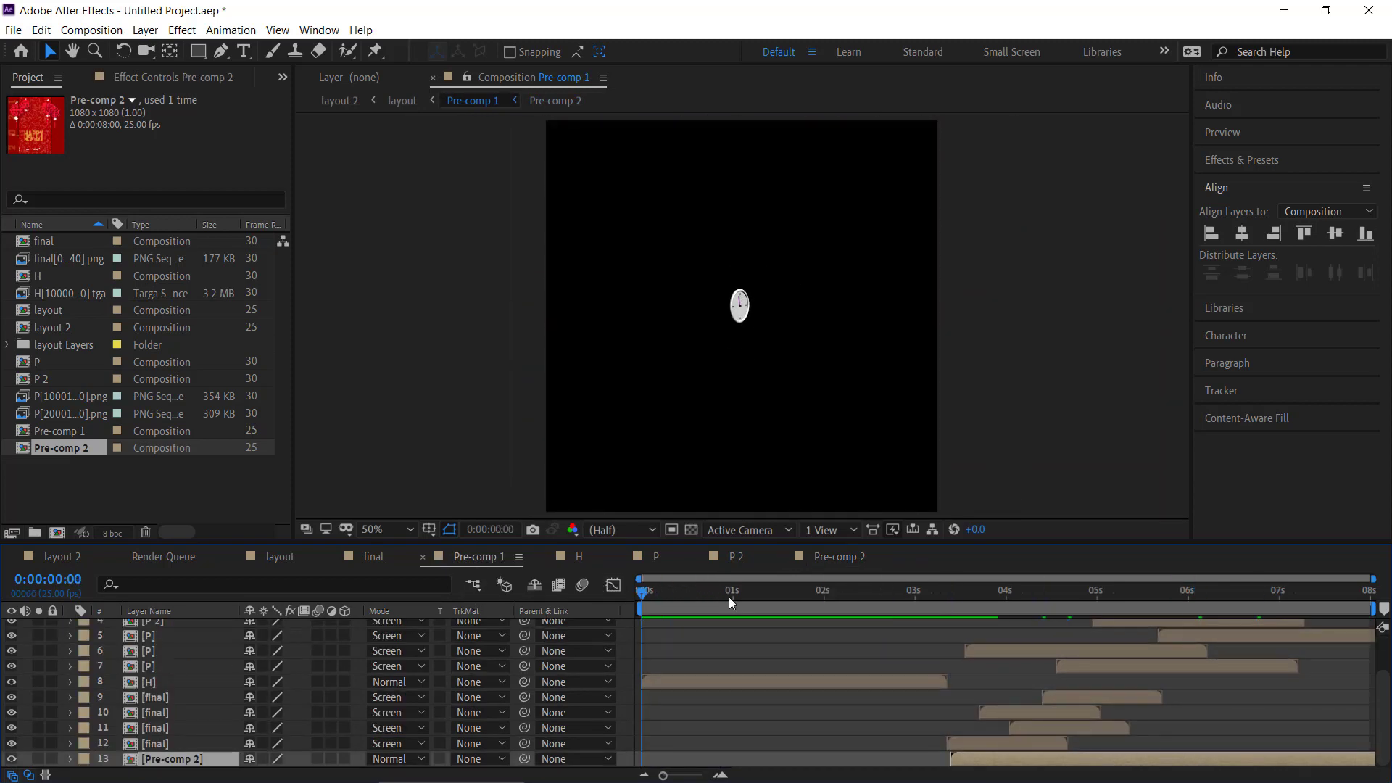
key(space)
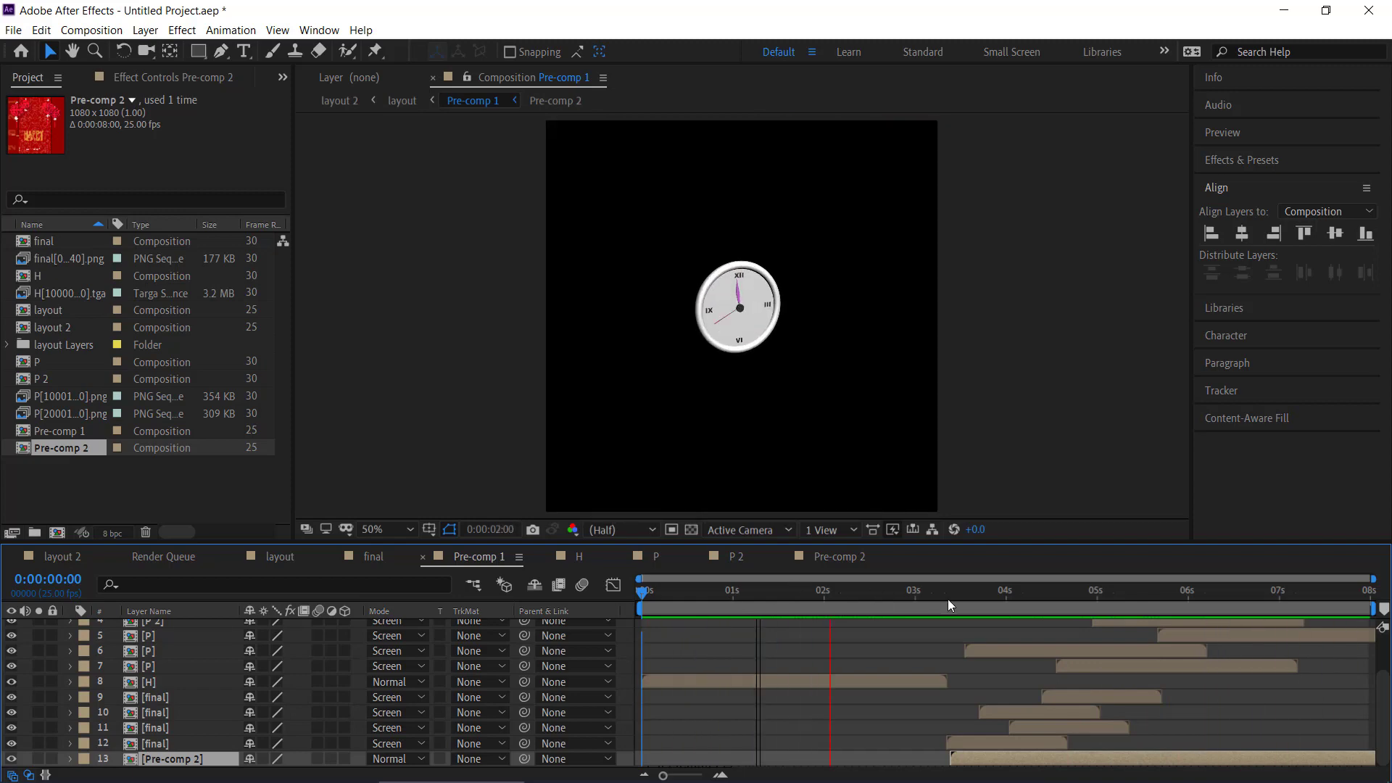
mouse_move(957, 611)
mouse_down()
mouse_move(1281, 598)
mouse_move(1162, 607)
mouse_up()
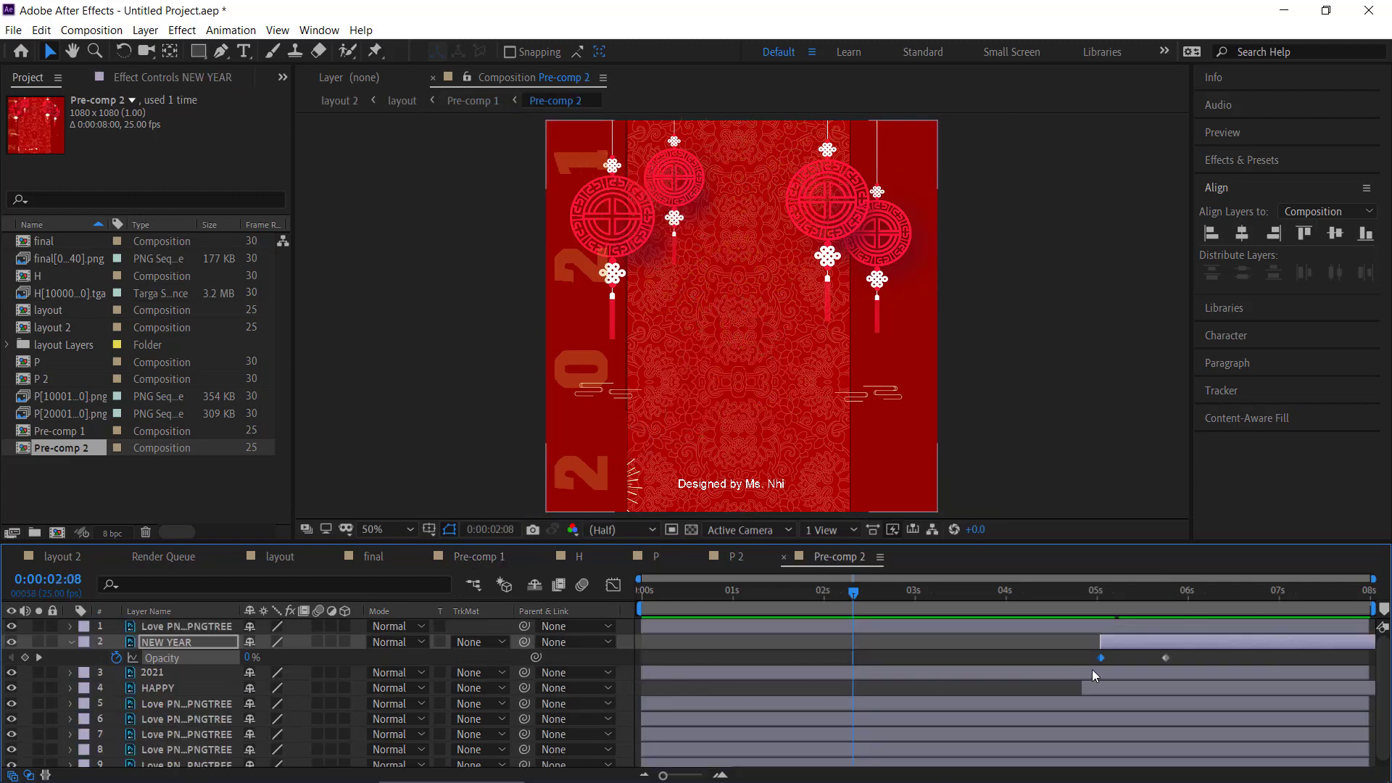
Step: Shift the HAPPY, NEW YEAR and 2021 layers about 3 seconds earlier together
click(1136, 648)
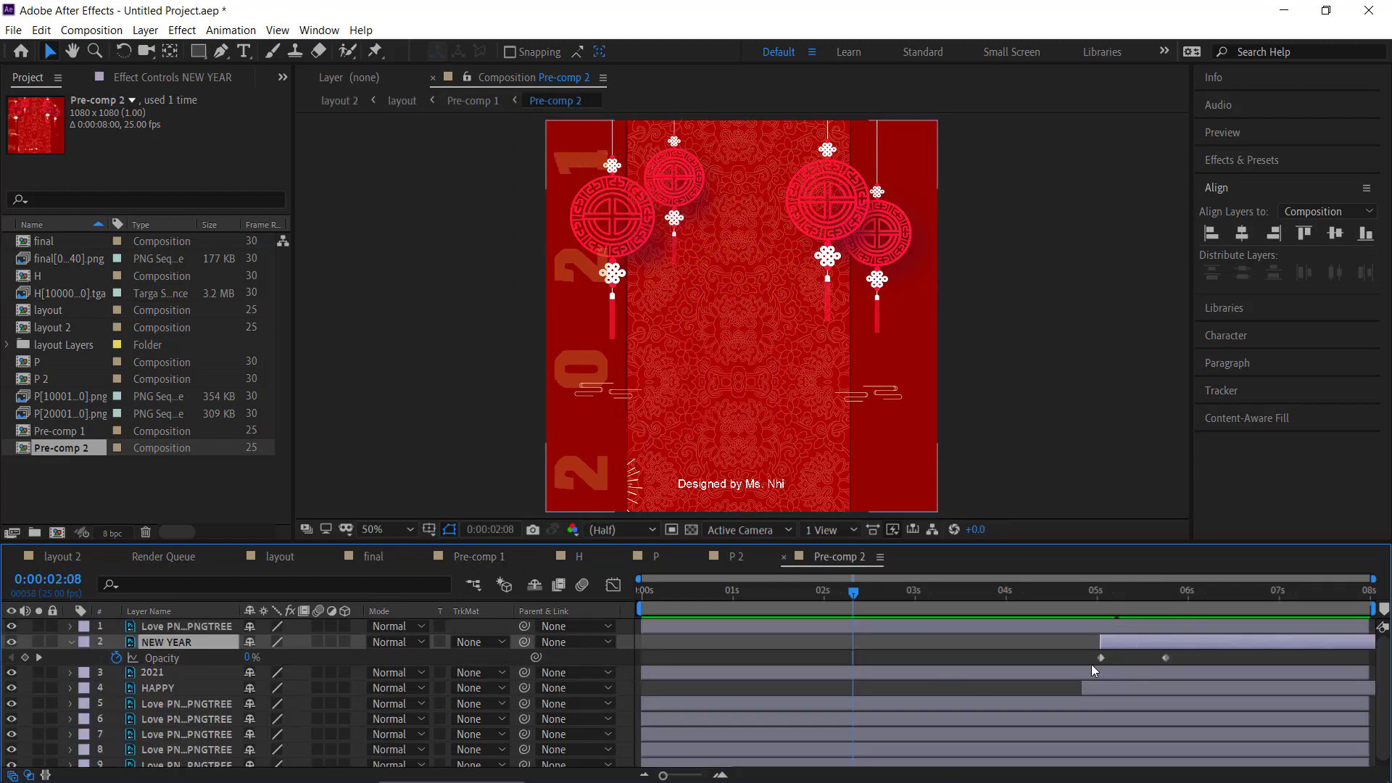
shift+click(1122, 686)
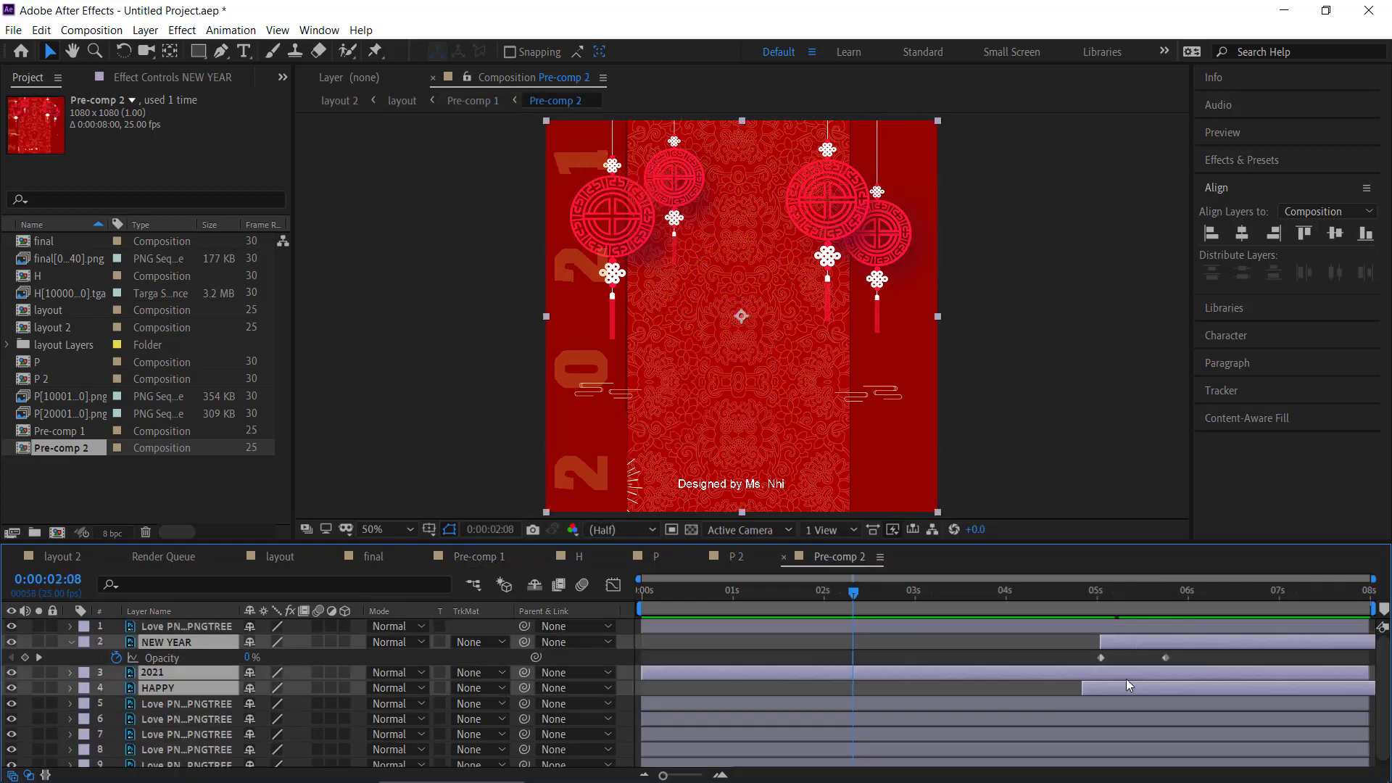
drag(1134, 644, 825, 625)
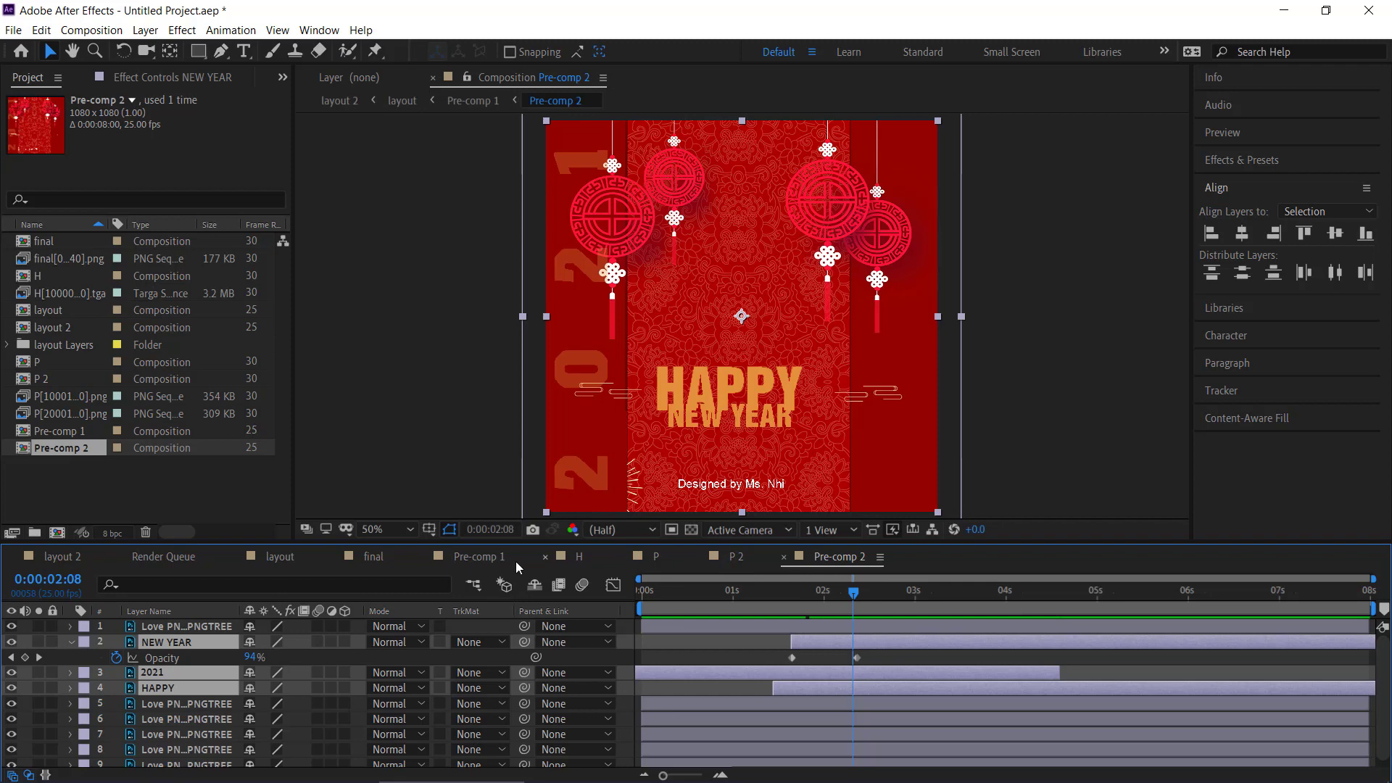
click(468, 559)
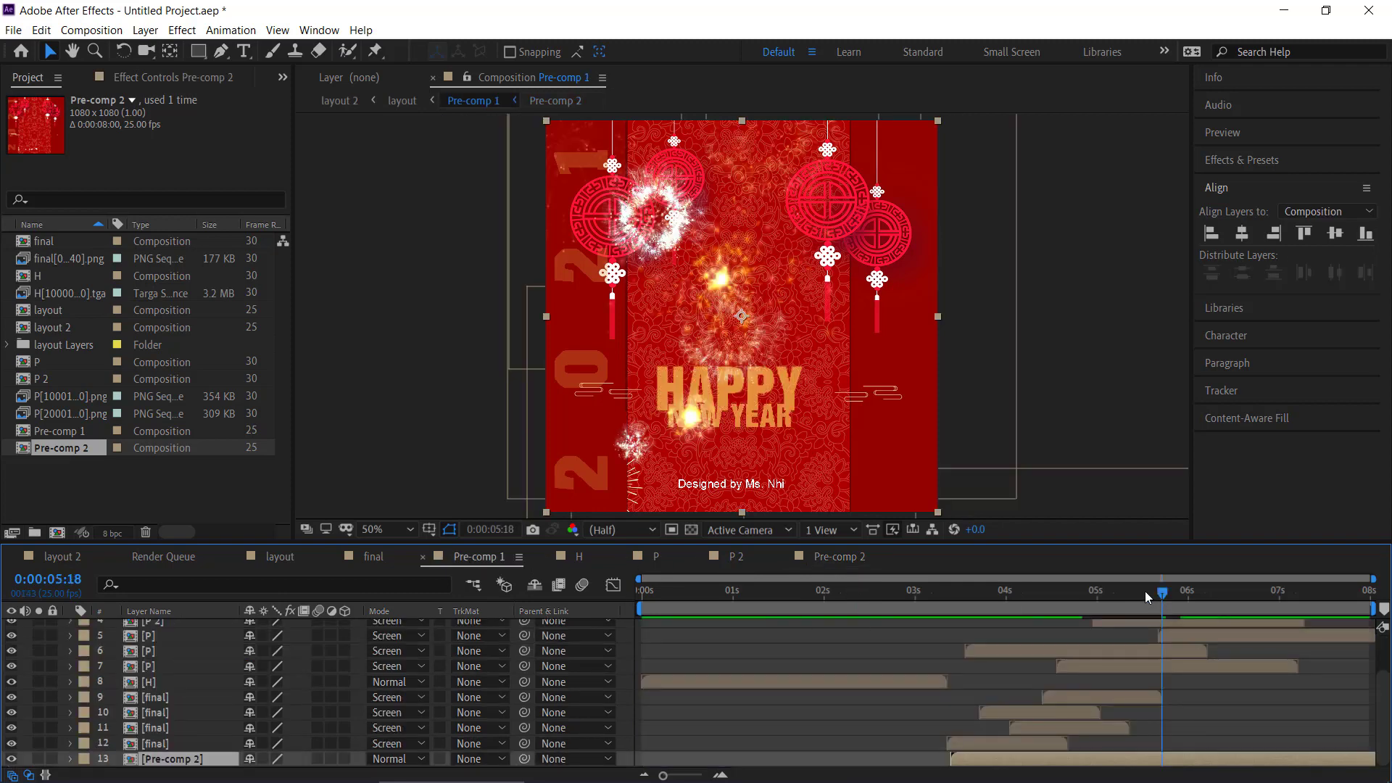
Step: Preview the full card from 0:00:00:00 and scrub through the clock and fireworks frames
drag(1145, 592, 640, 602)
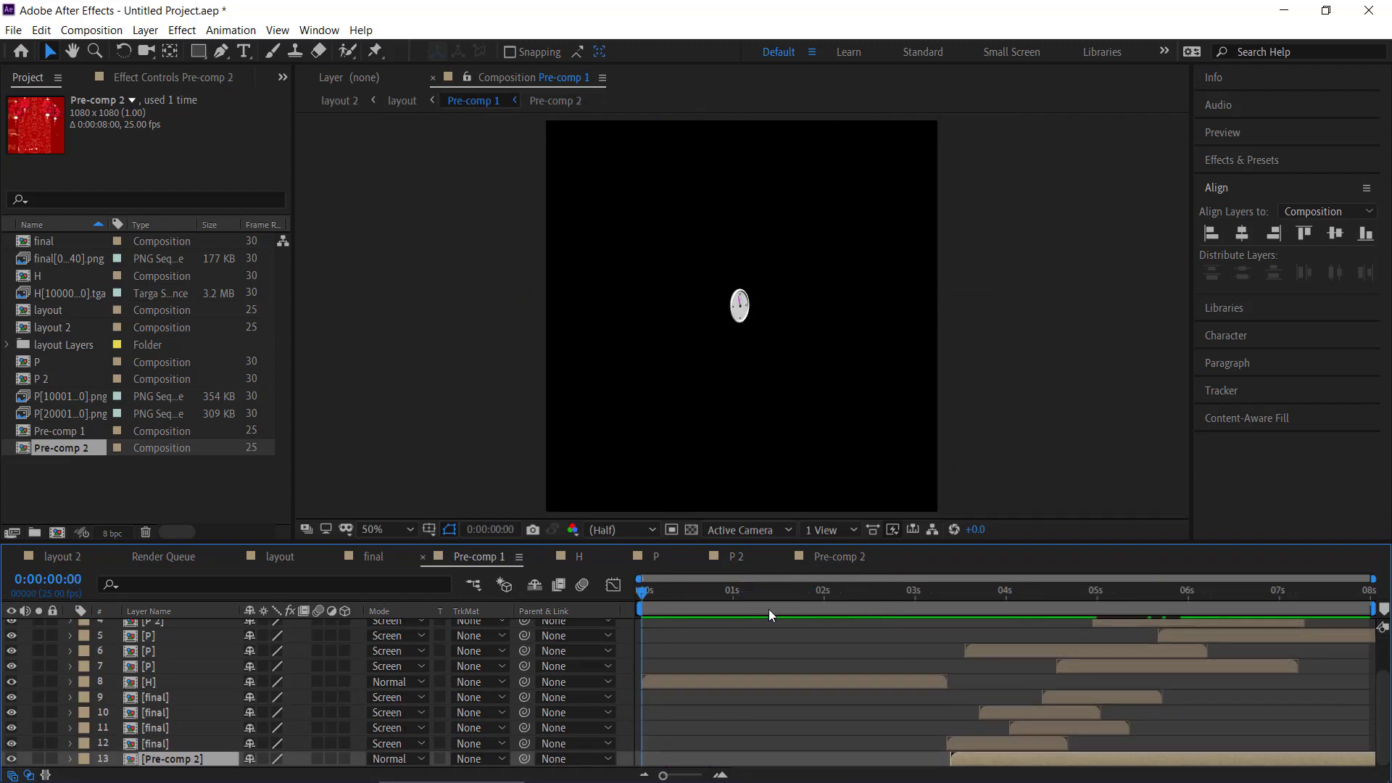
key(space)
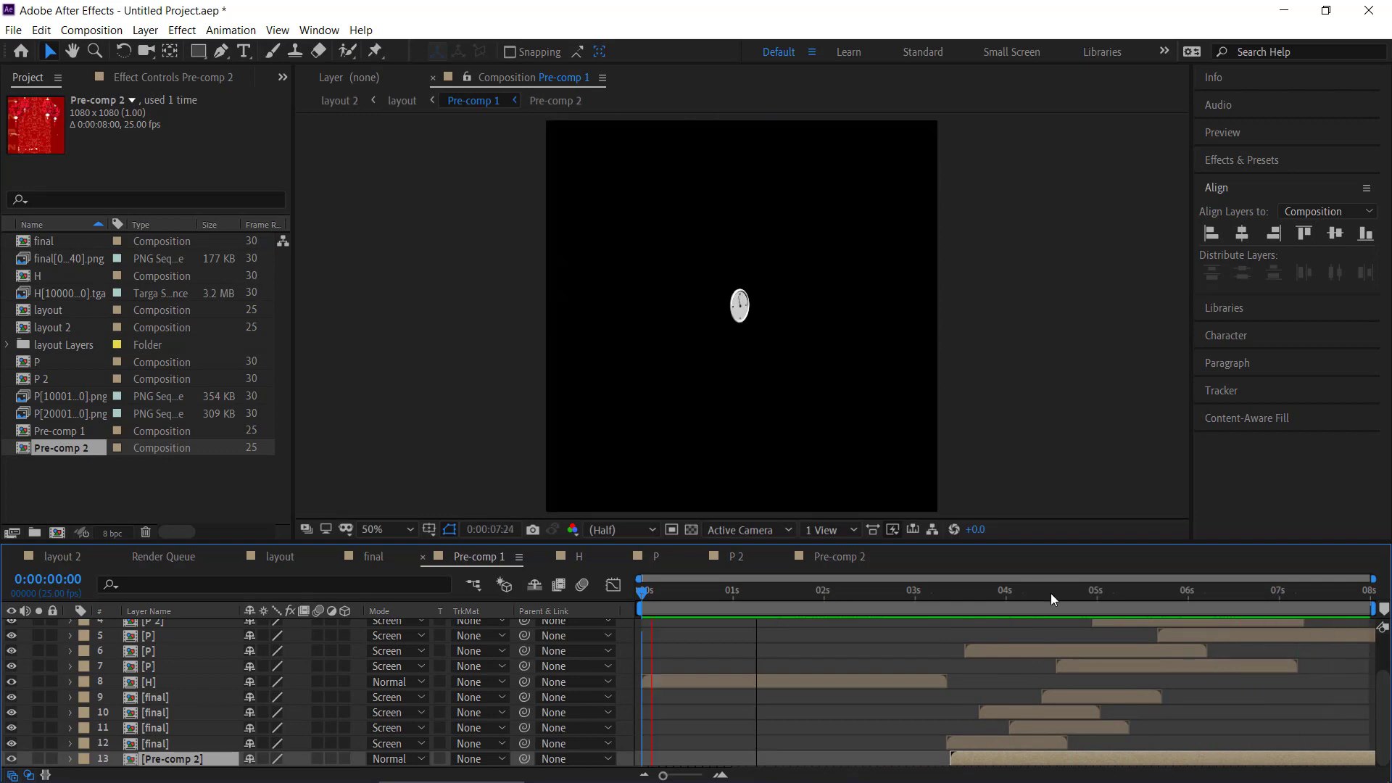
drag(924, 598, 1326, 632)
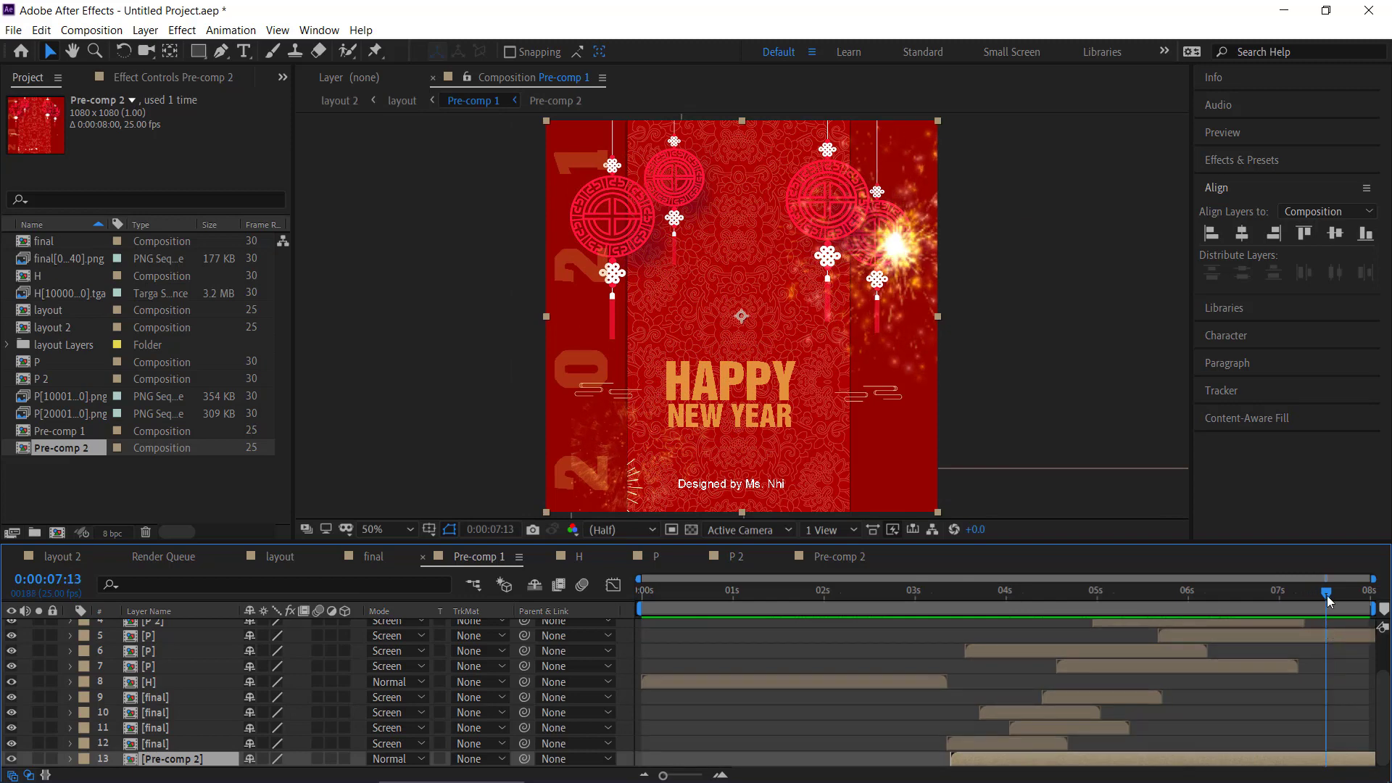
mouse_move(1328, 632)
mouse_down()
mouse_move(686, 602)
mouse_move(934, 624)
mouse_move(826, 628)
mouse_move(926, 638)
mouse_up()
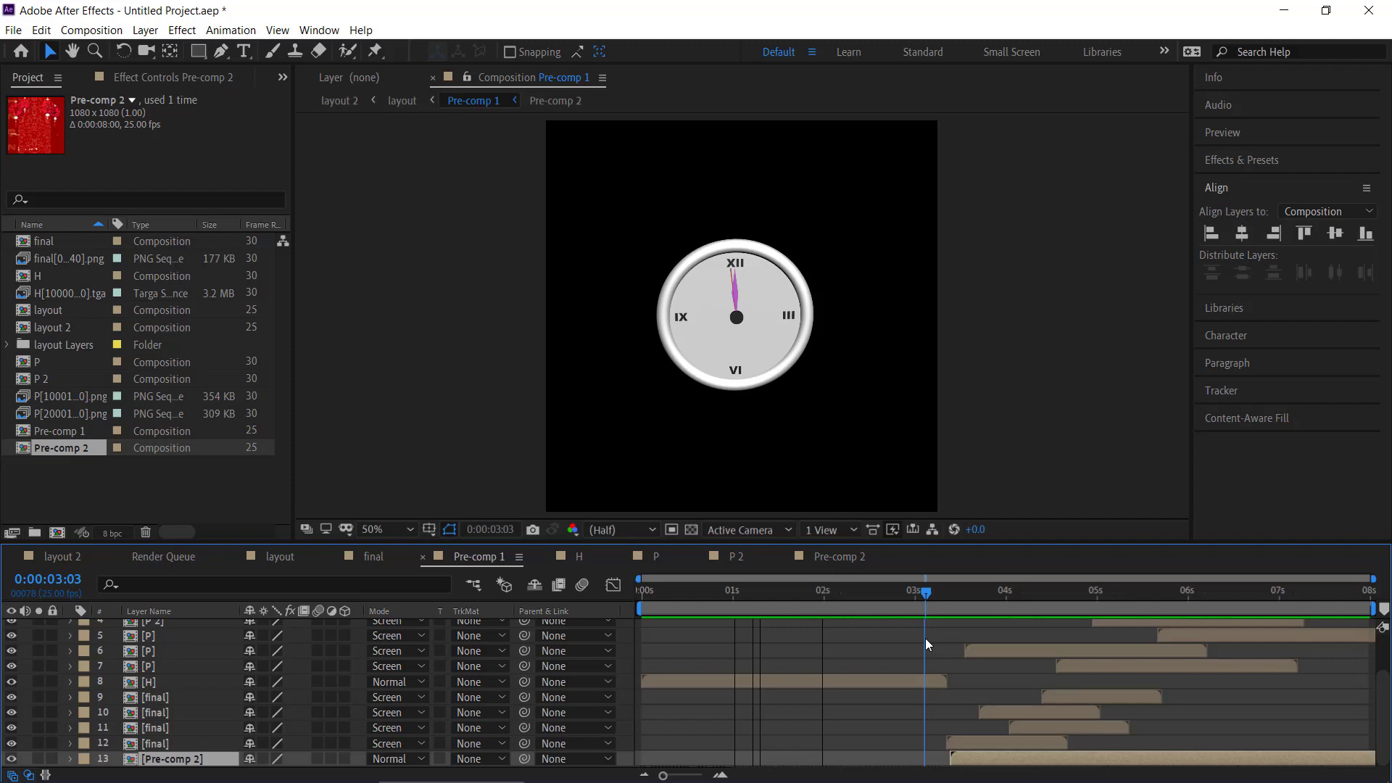
mouse_move(925, 638)
mouse_down()
mouse_move(1167, 668)
mouse_move(1067, 659)
mouse_move(1155, 658)
mouse_up()
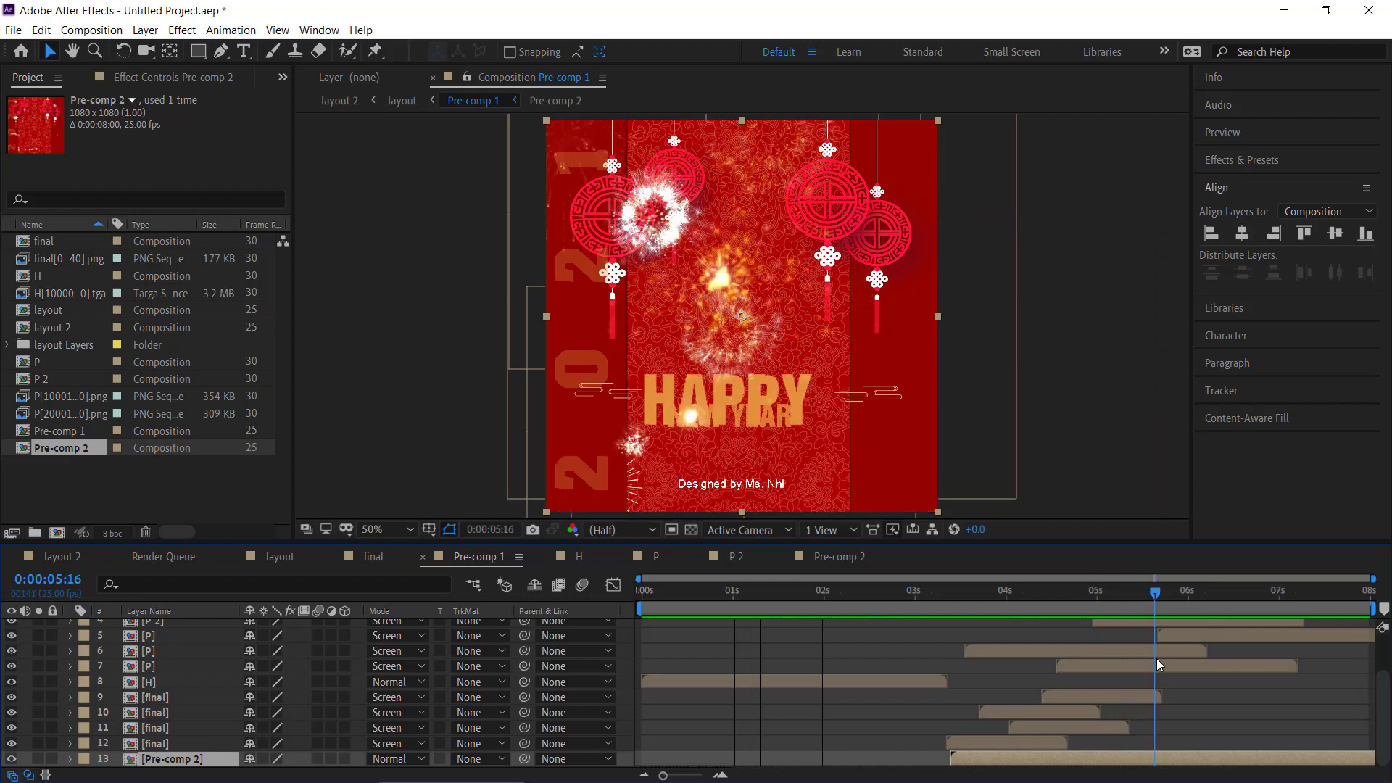
mouse_move(1155, 658)
mouse_down()
mouse_move(1338, 668)
mouse_move(1109, 671)
mouse_move(1360, 677)
mouse_move(1343, 676)
mouse_up()
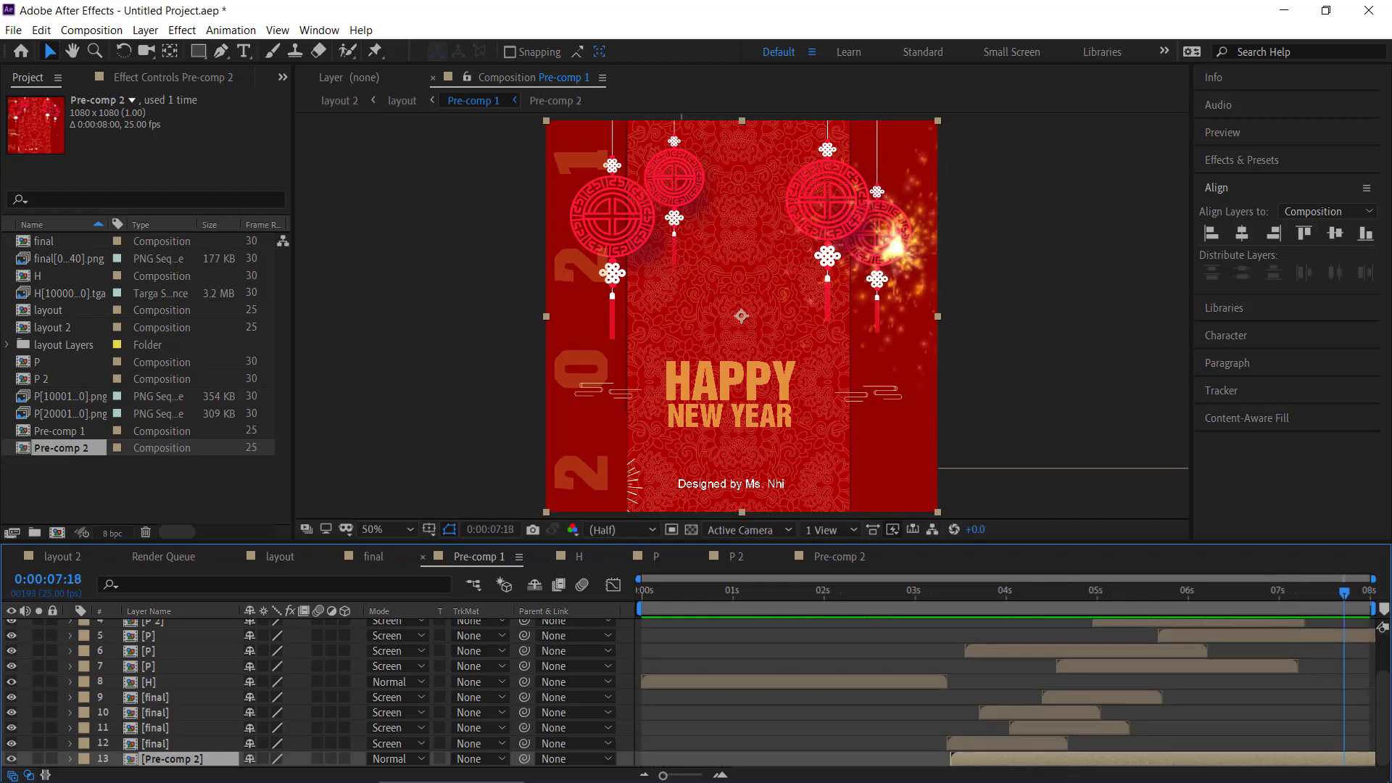
Step: Bring up the screen recorder from the Windows Start menu to stop recording
mouse_move(1342, 782)
key(super)
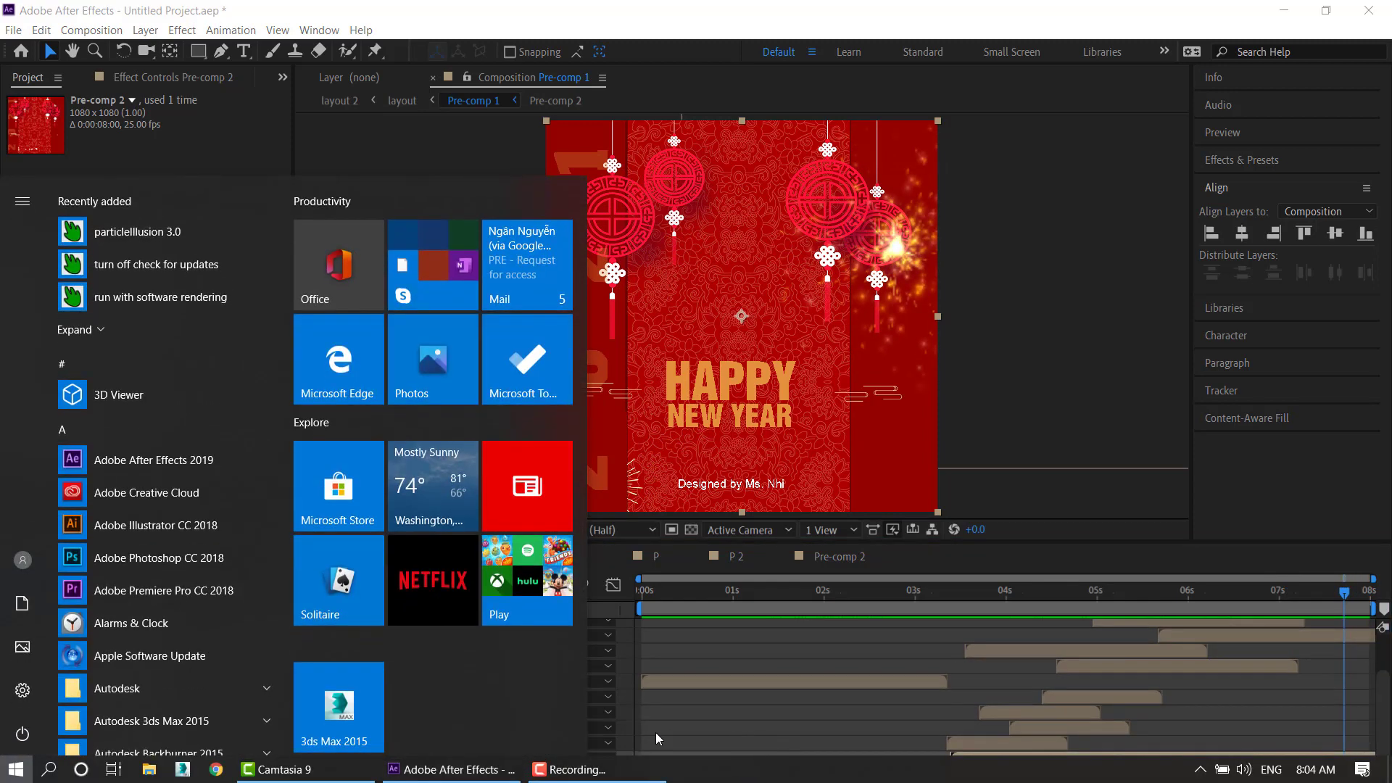
click(551, 771)
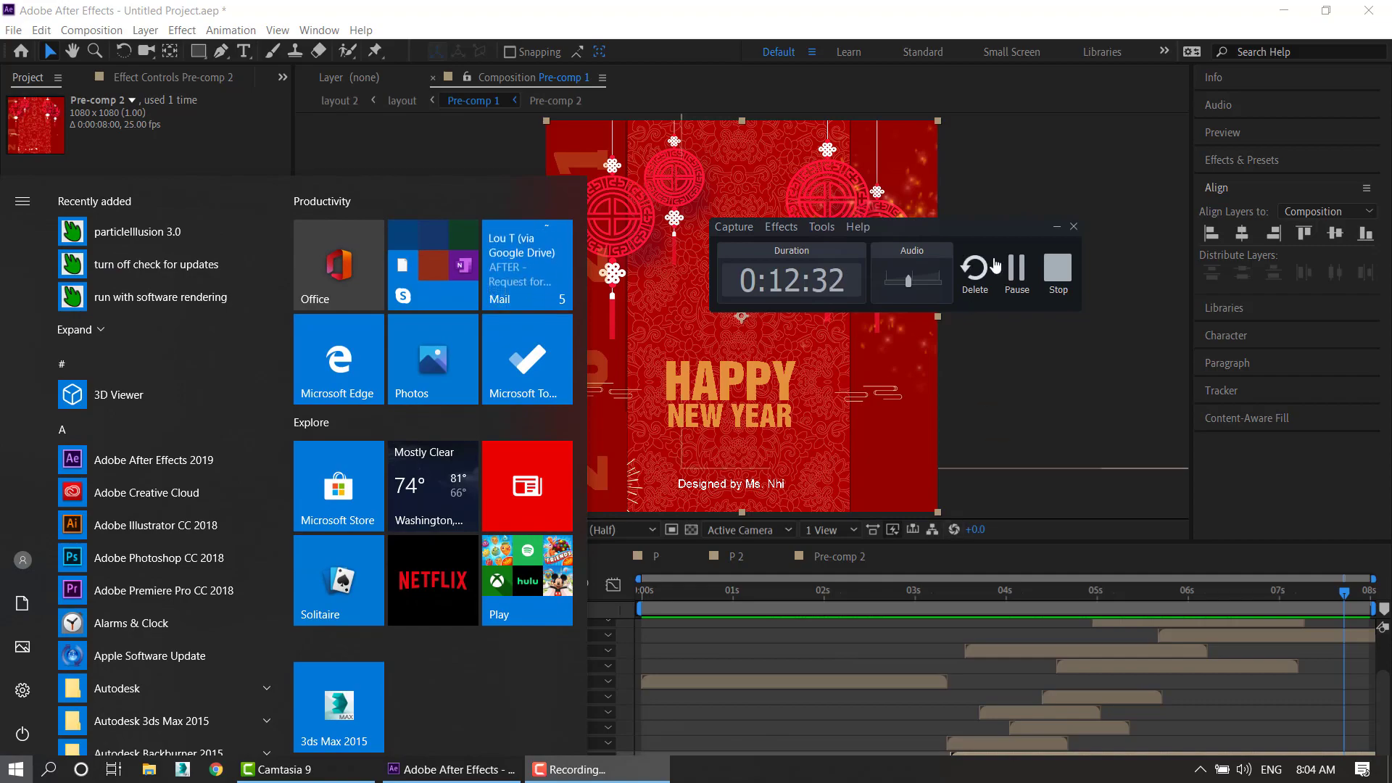